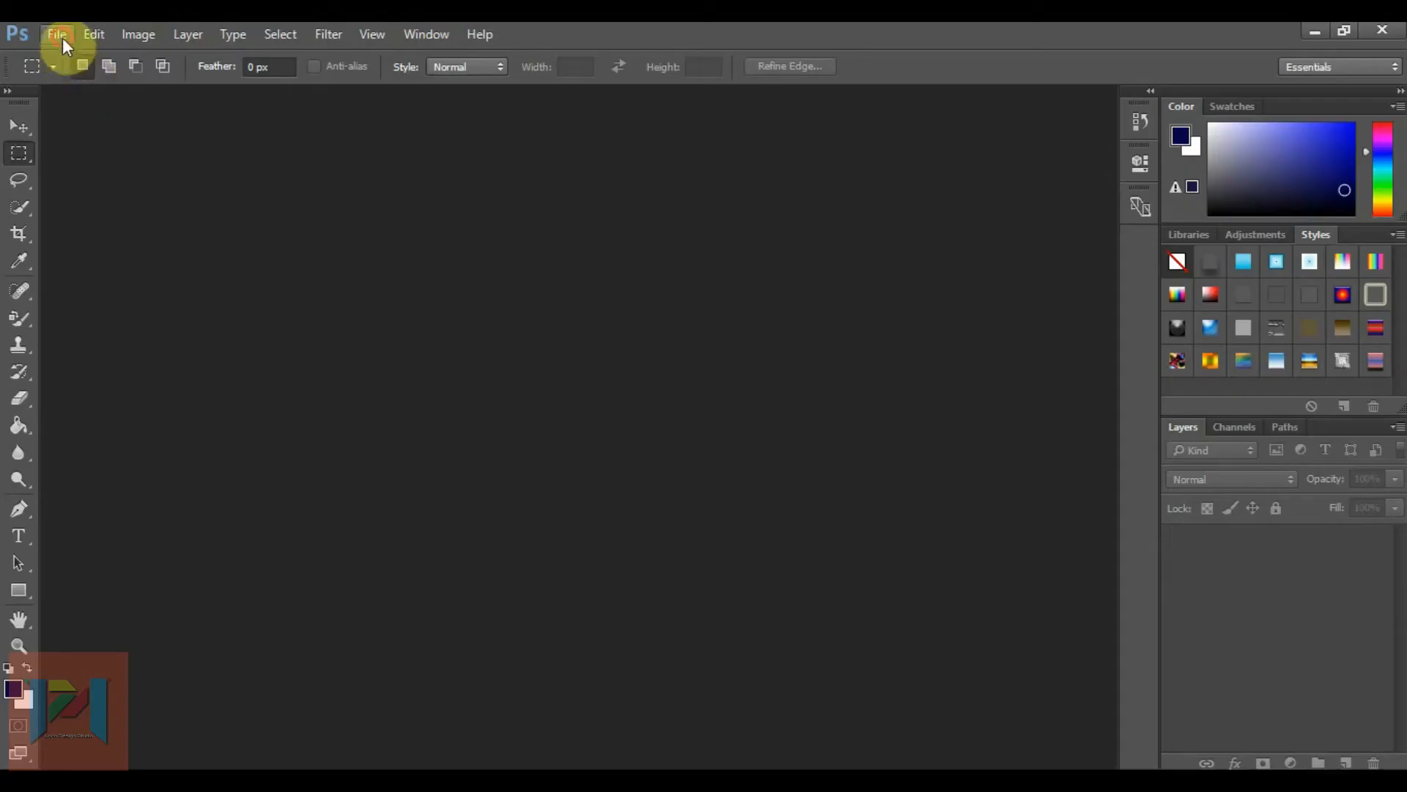
# - Start a new document based on the International Paper preset and switch its dimensions to pixels
pyautogui.click(57, 34)
pyautogui.click(62, 51)
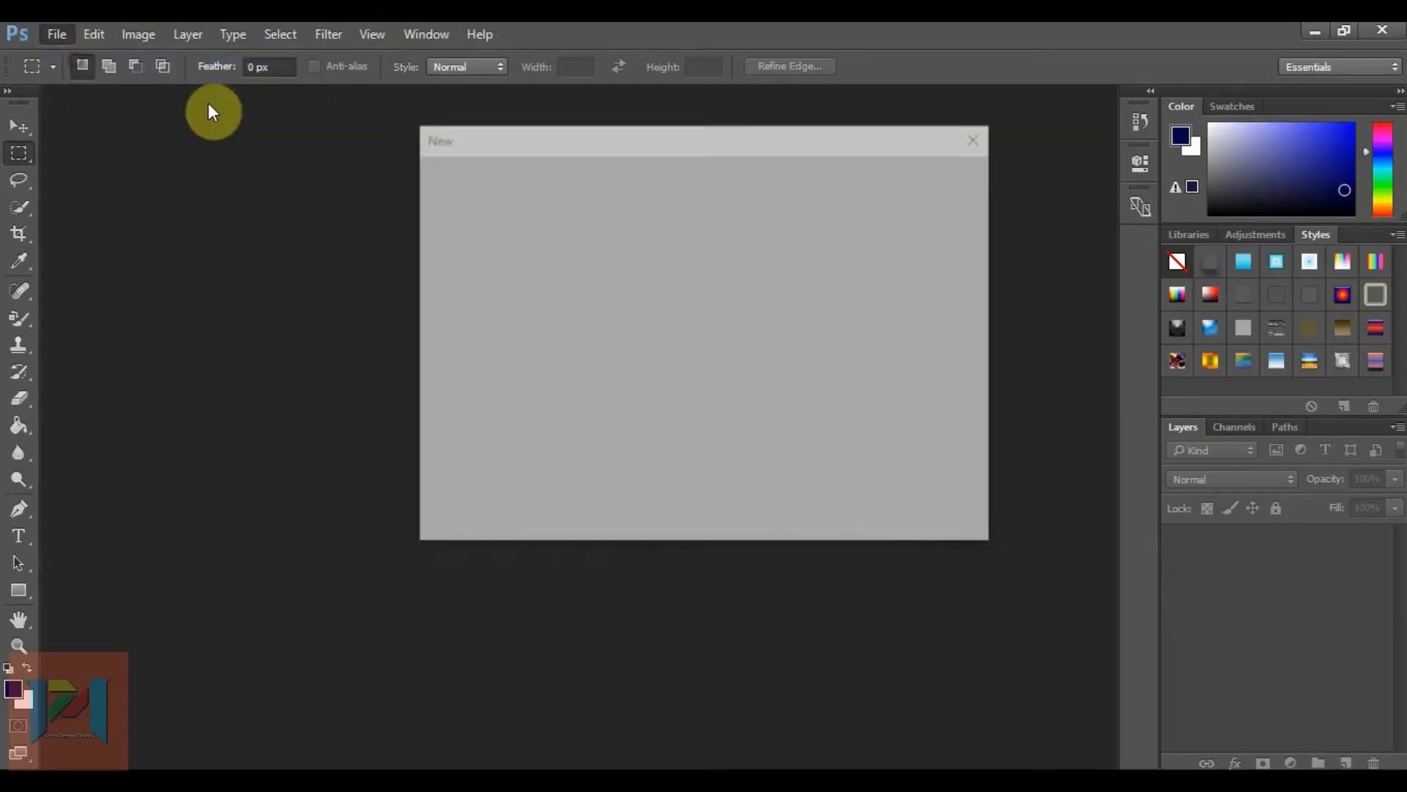
pyautogui.click(725, 209)
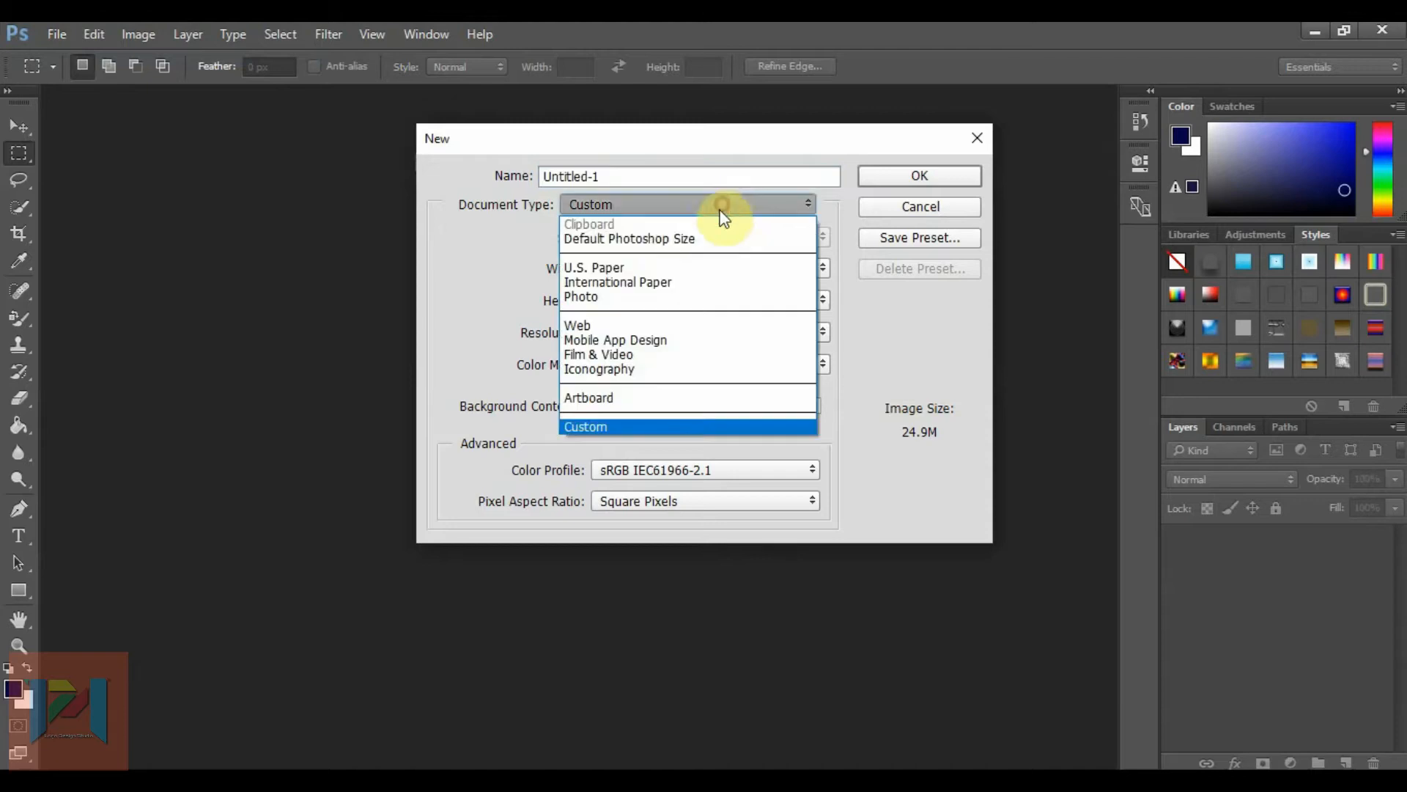
pyautogui.click(667, 281)
pyautogui.click(722, 269)
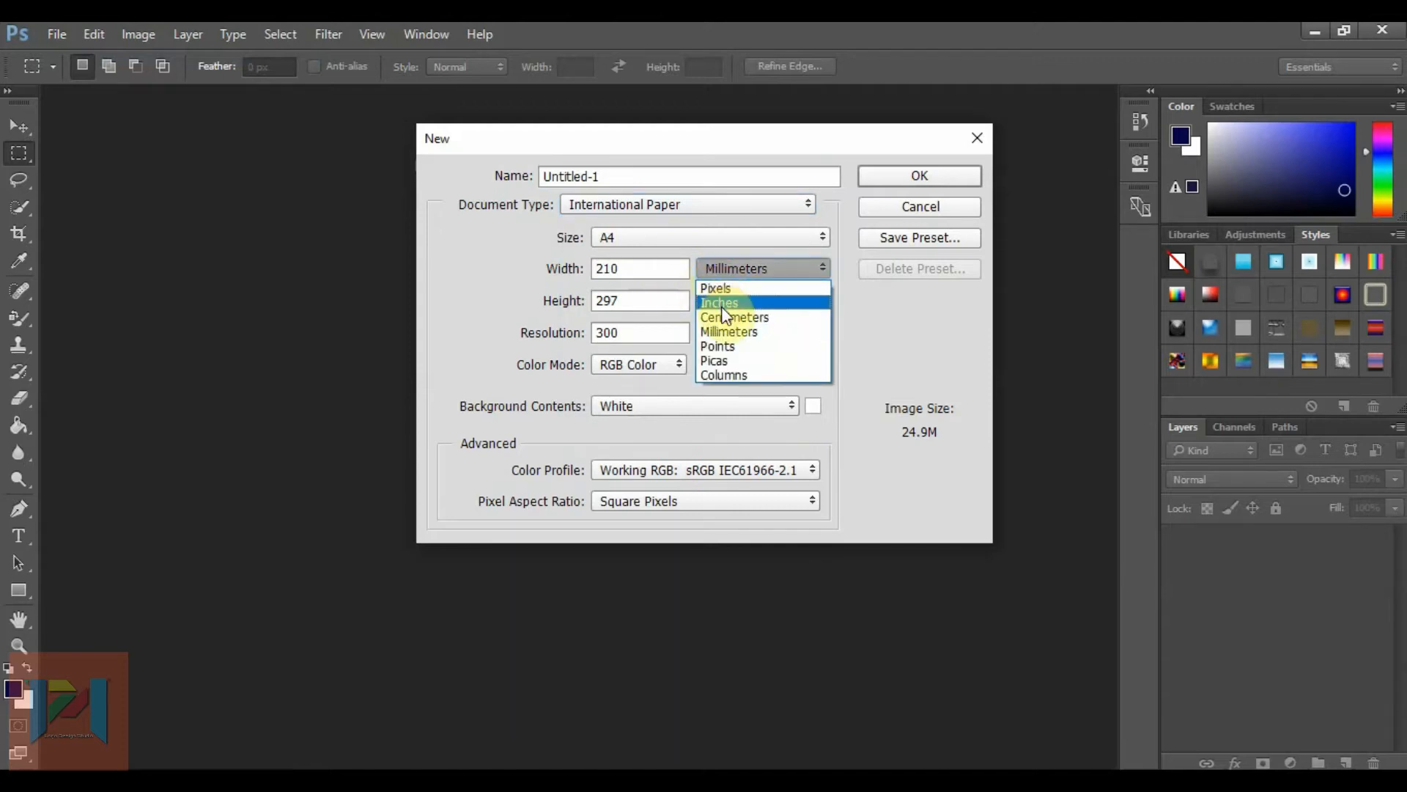
pyautogui.click(718, 288)
# - Set the new document's size to 1920 × 1080 pixels and create it
pyautogui.doubleClick(638, 266)
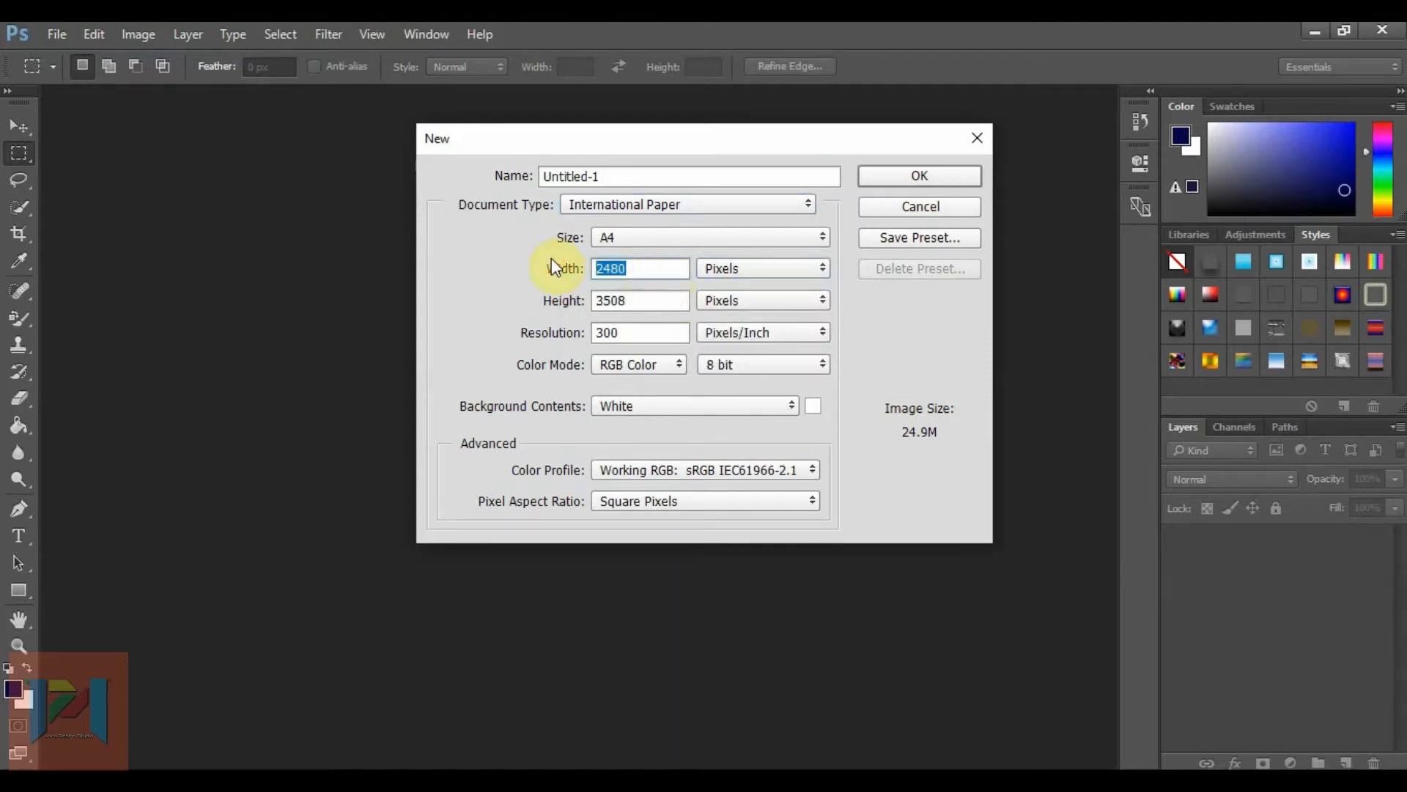
pyautogui.write('1920')
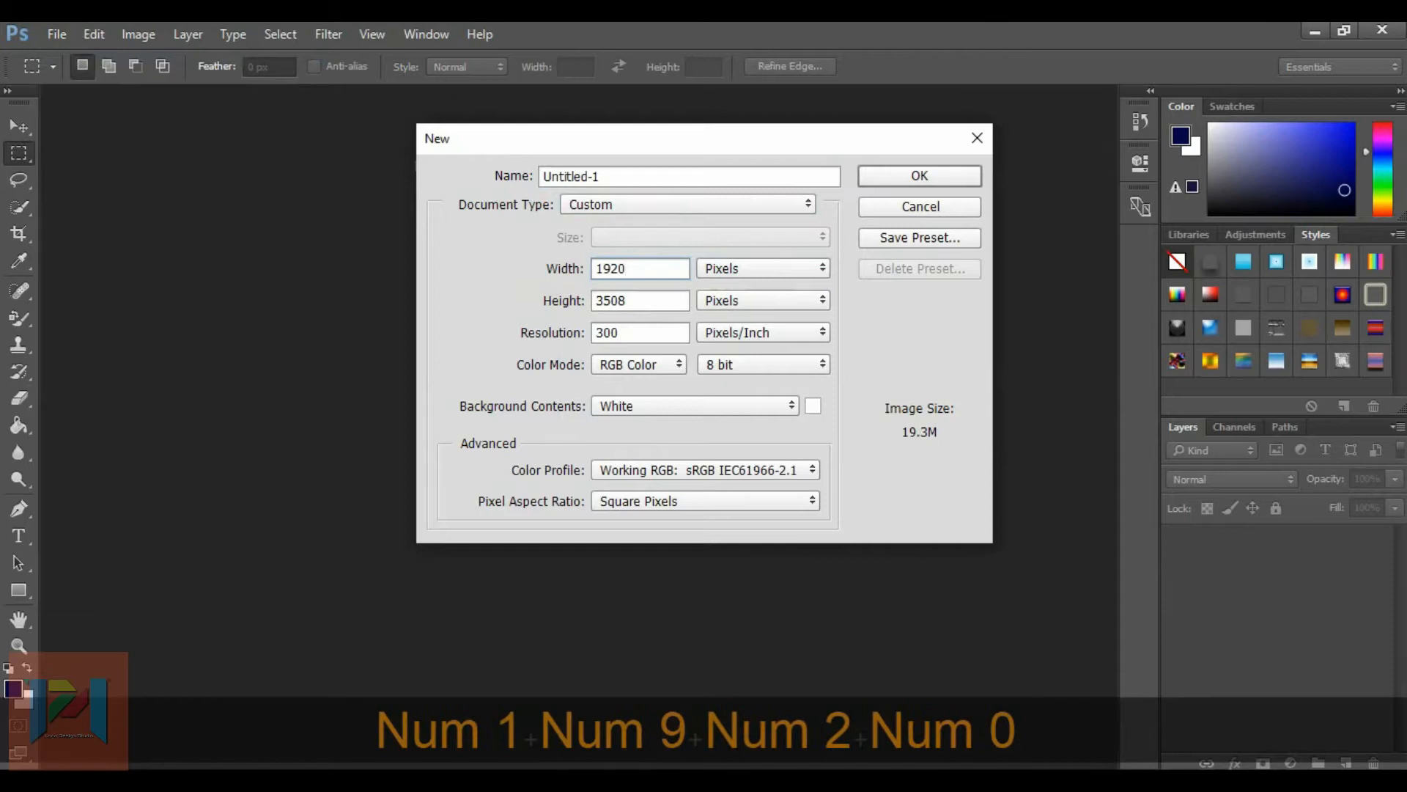
pyautogui.press('Tab')
pyautogui.press('Tab')
pyautogui.write('1')
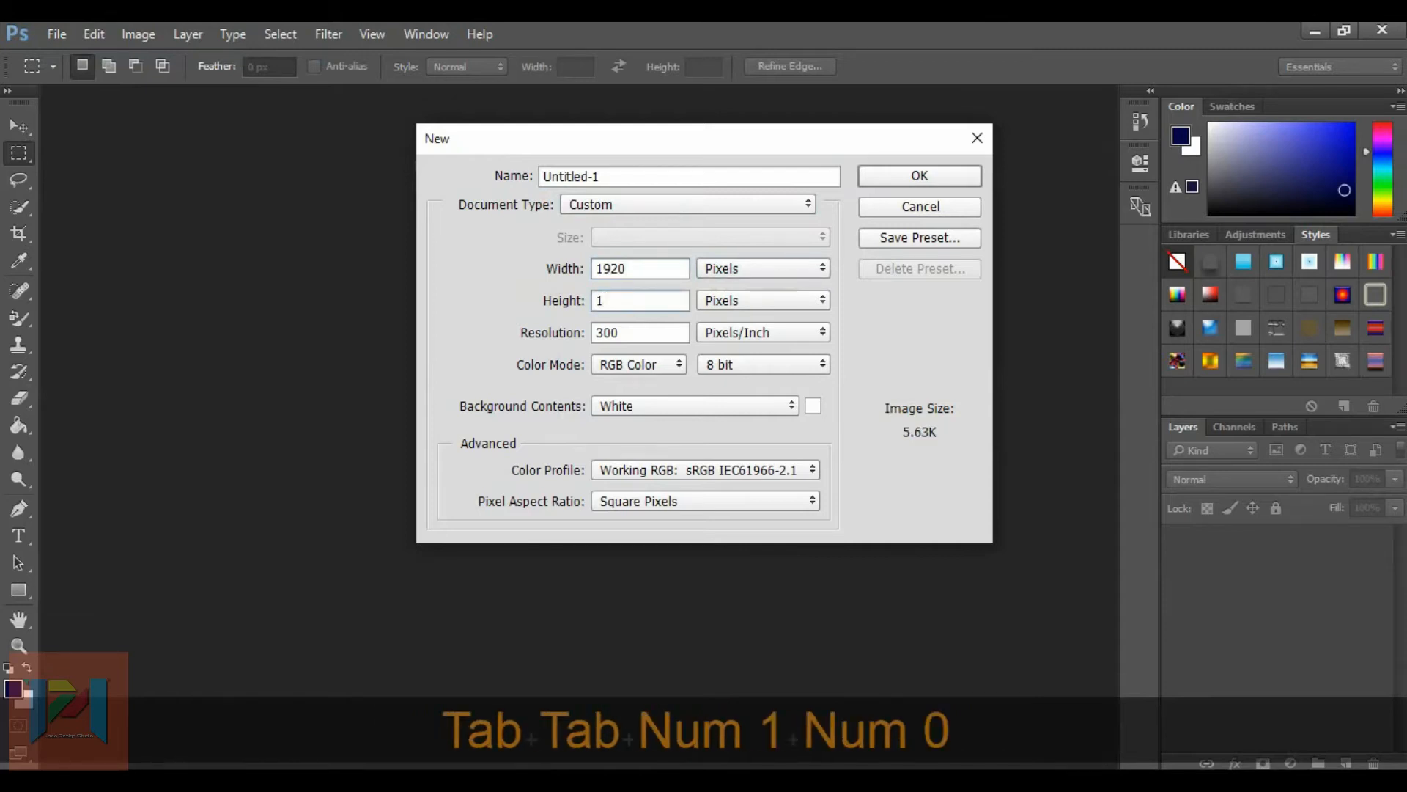
pyautogui.write('080')
pyautogui.press('Return')
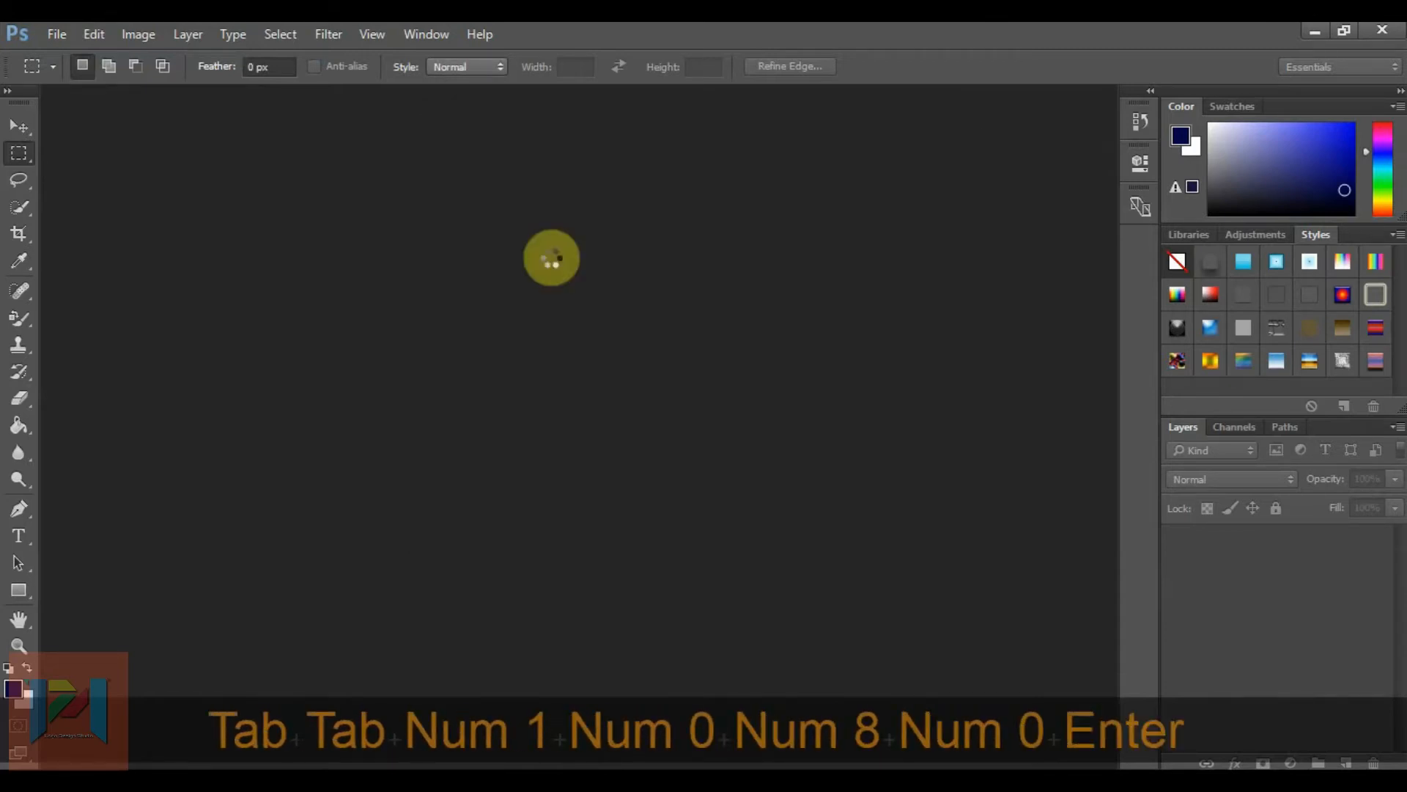
# - Open the photographed logo sketch IMG_20210509_000145 from the Downloads folder
pyautogui.keyDown('alt'); pyautogui.scroll(-1, 630, 324); pyautogui.keyUp('alt')
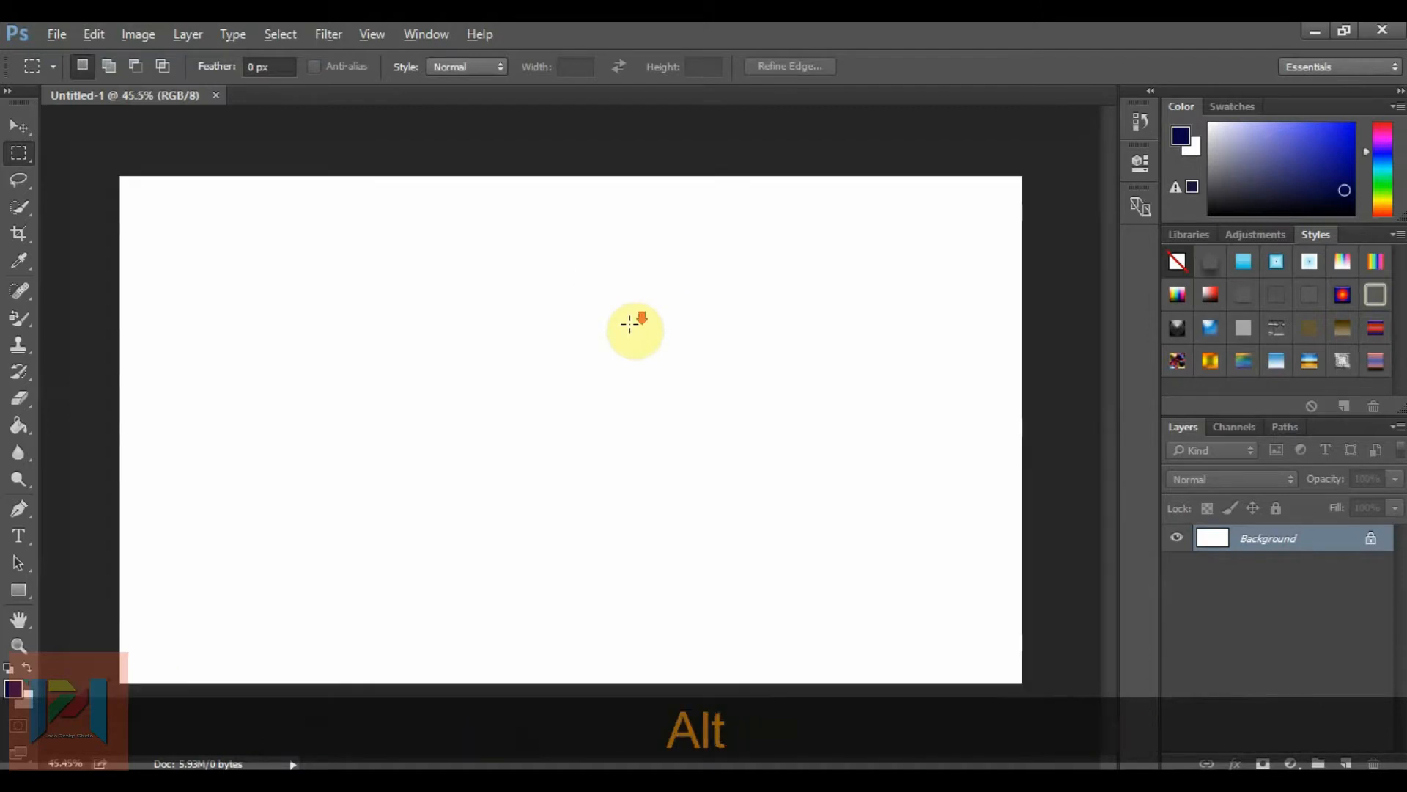
pyautogui.keyDown('alt'); pyautogui.scroll(-1, 631, 323); pyautogui.keyUp('alt')
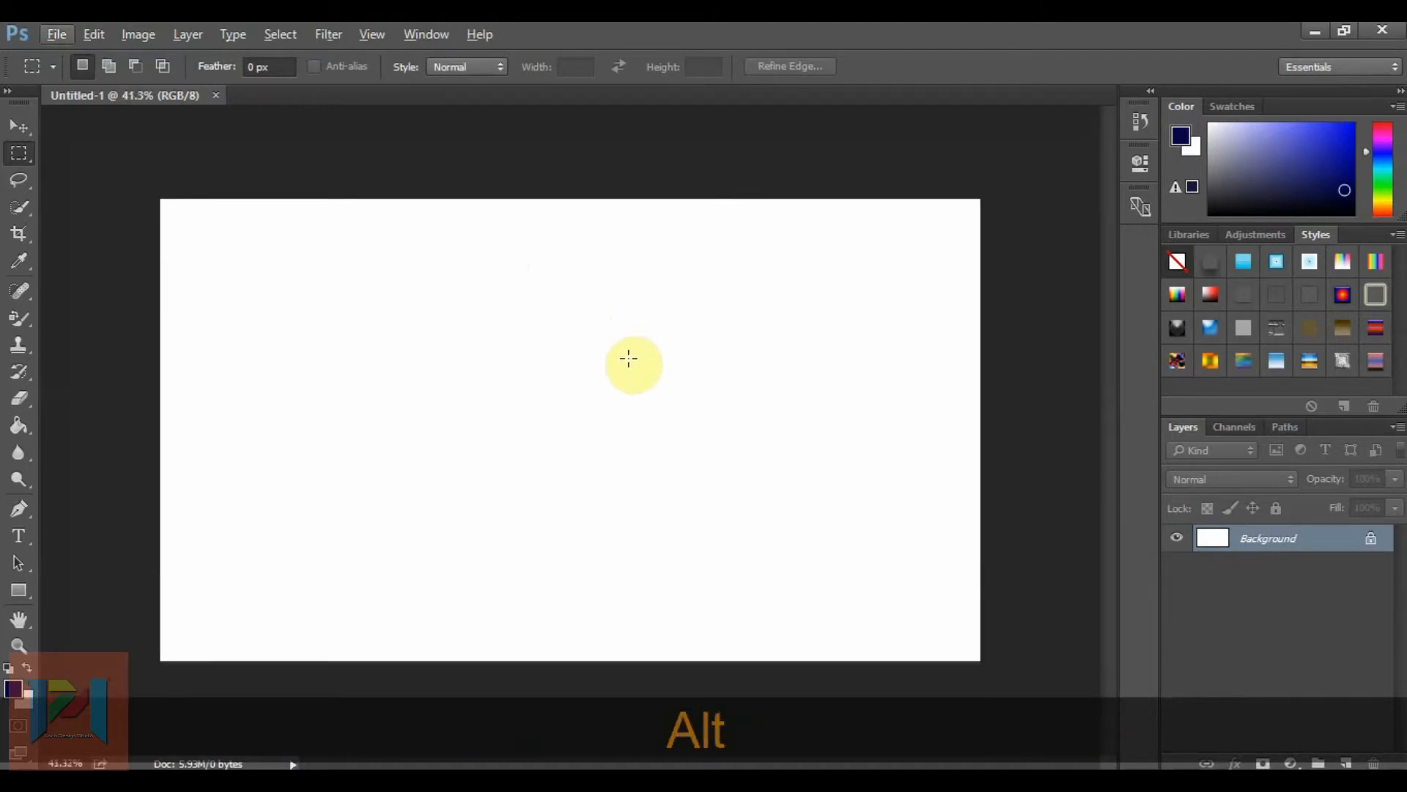
pyautogui.click(58, 35)
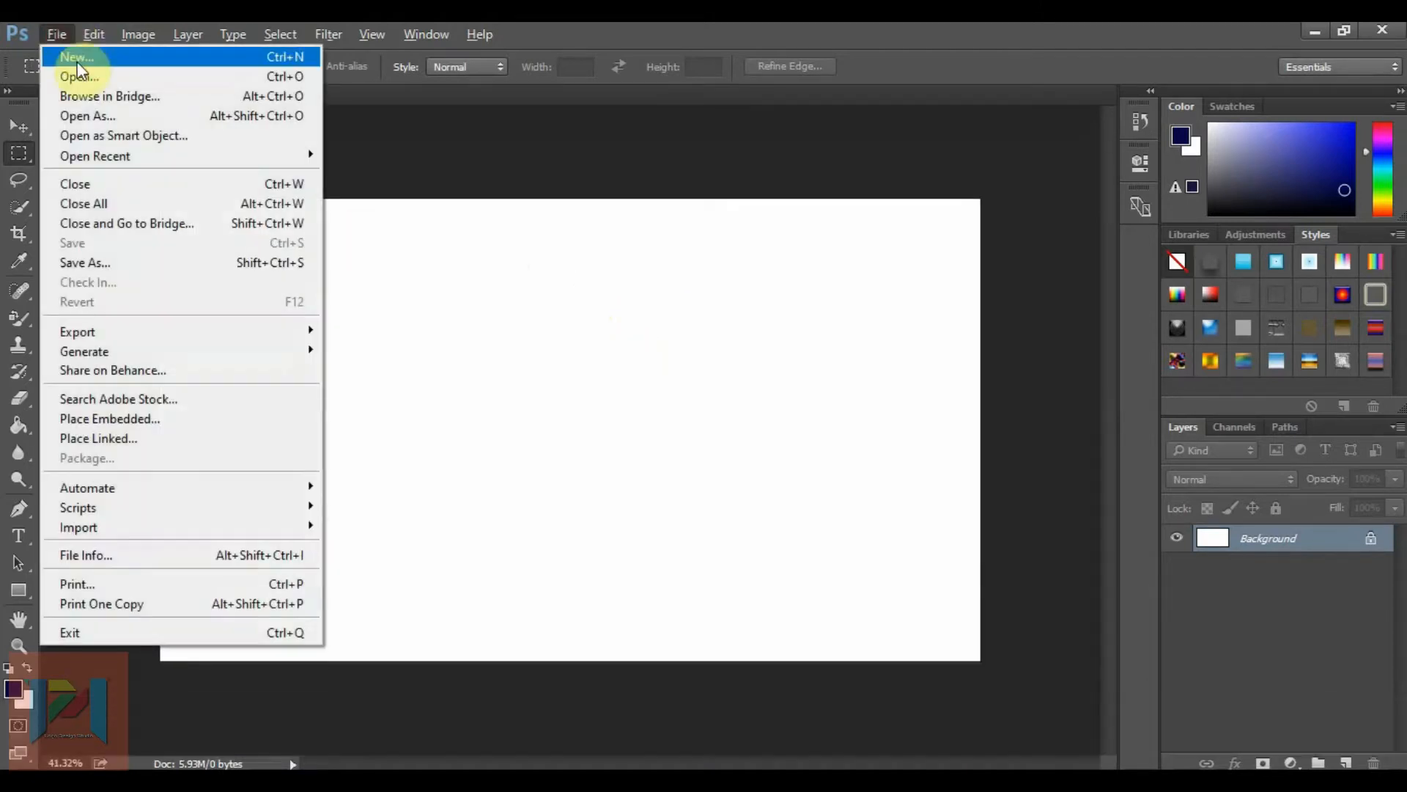
pyautogui.click(80, 77)
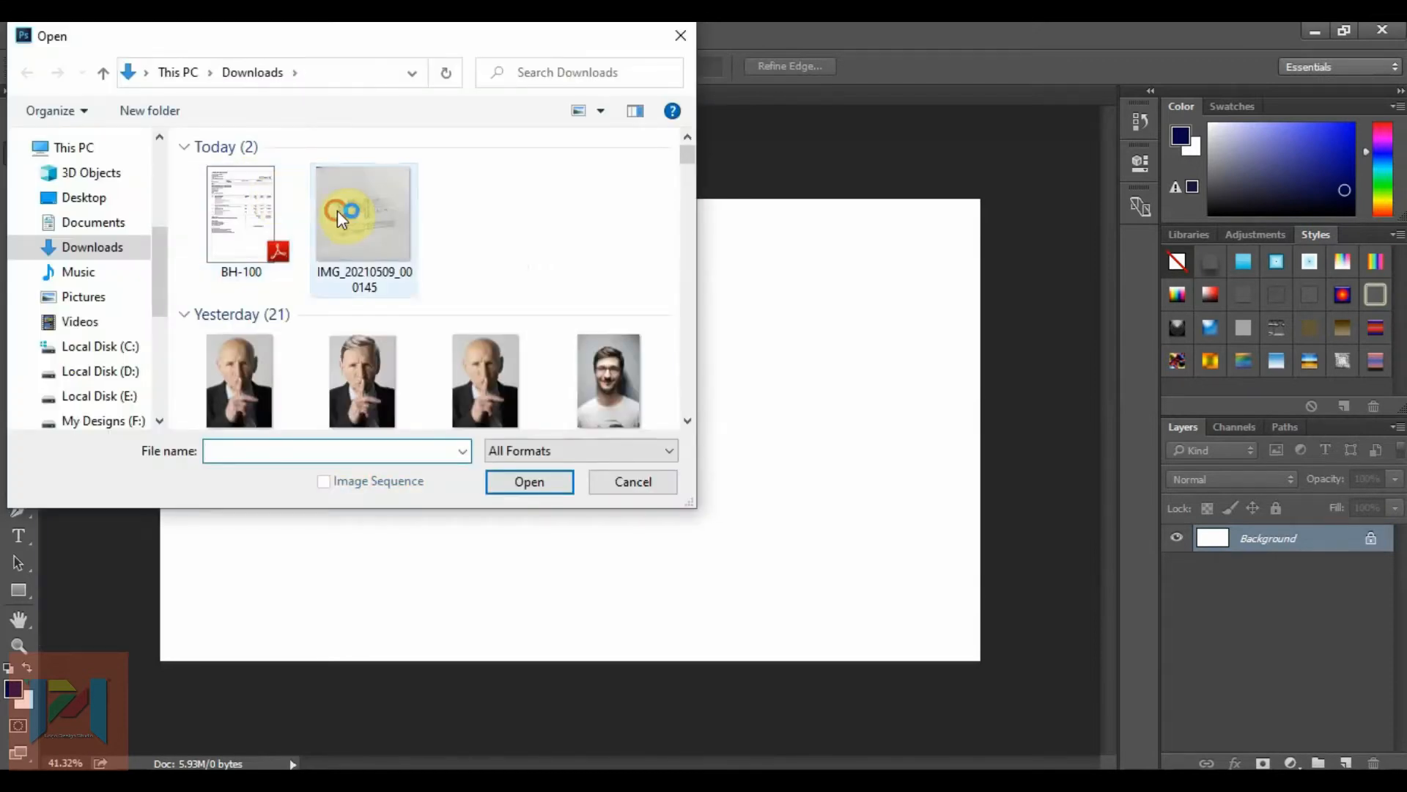
pyautogui.doubleClick(337, 209)
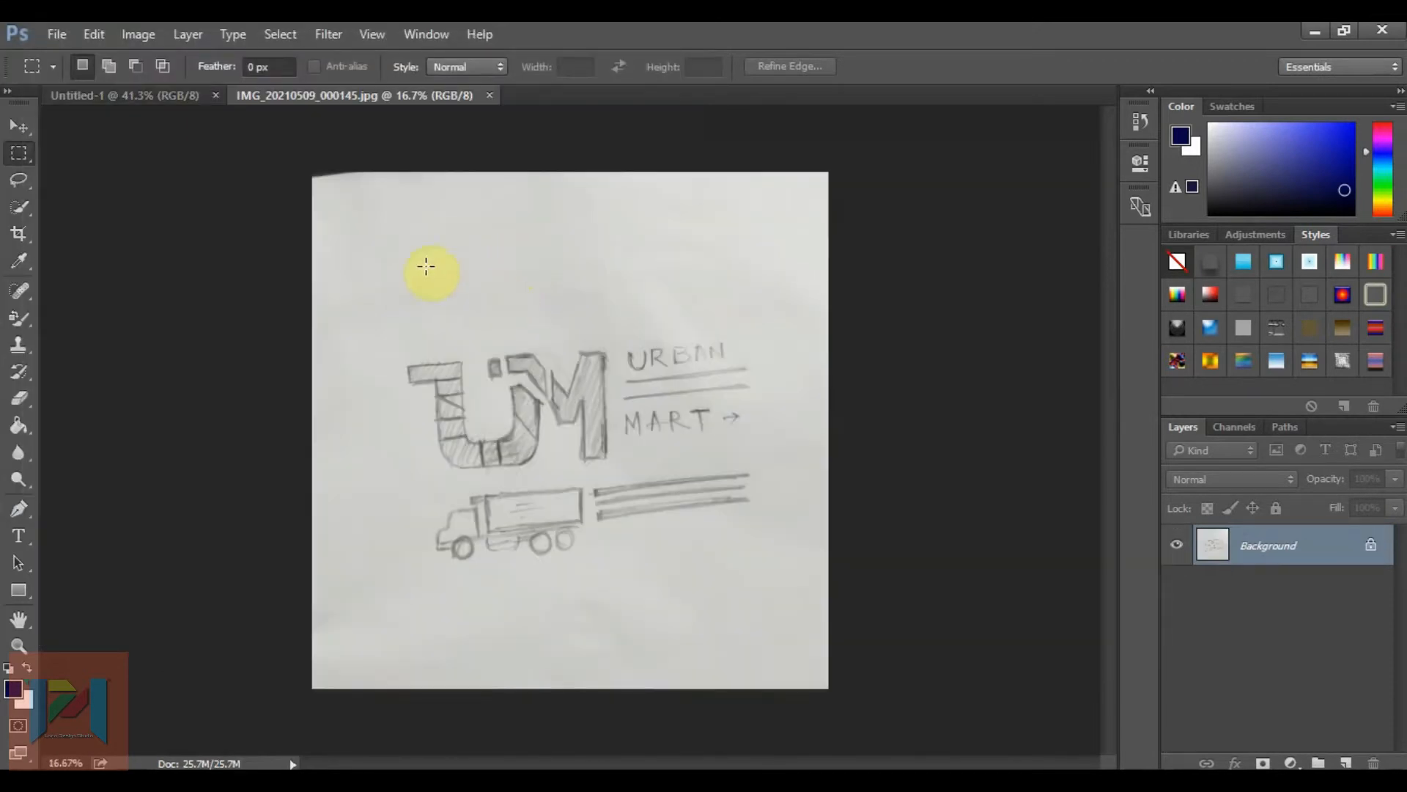
# - Open the Urban Mart Logo JPG image from the Urban Mart Logo folder on the My Designs (F:) drive
pyautogui.click(66, 41)
pyautogui.click(84, 77)
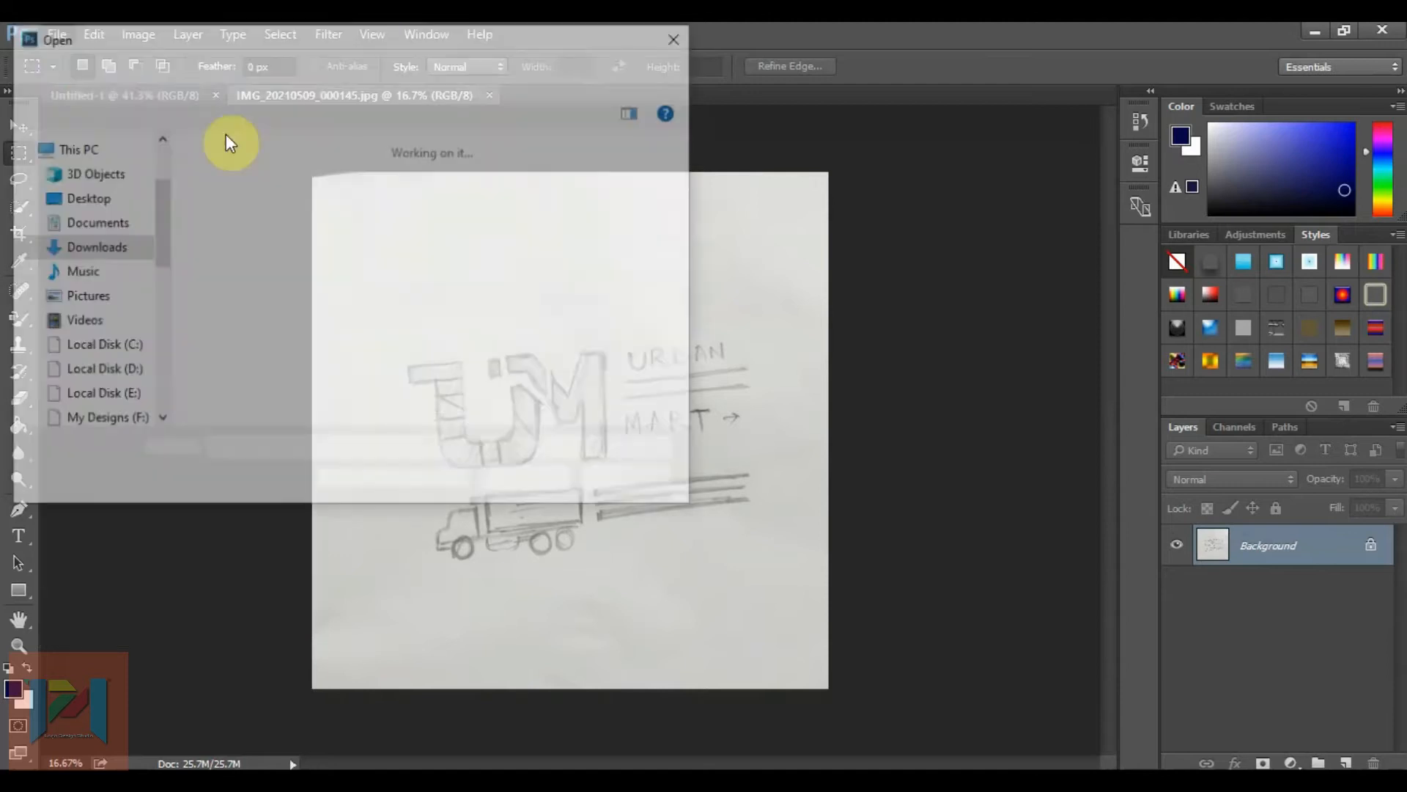
pyautogui.click(115, 197)
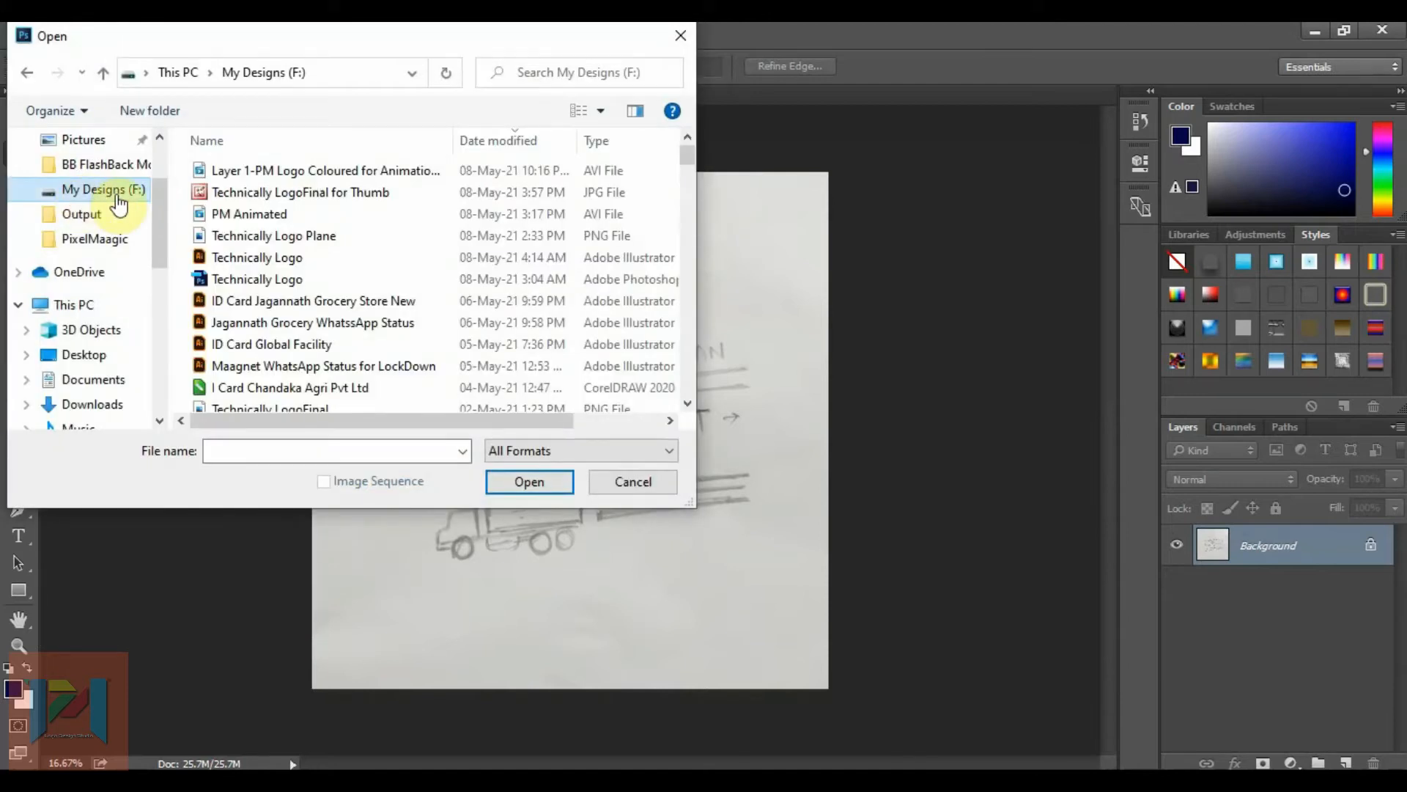
pyautogui.click(252, 234)
pyautogui.write('urba')
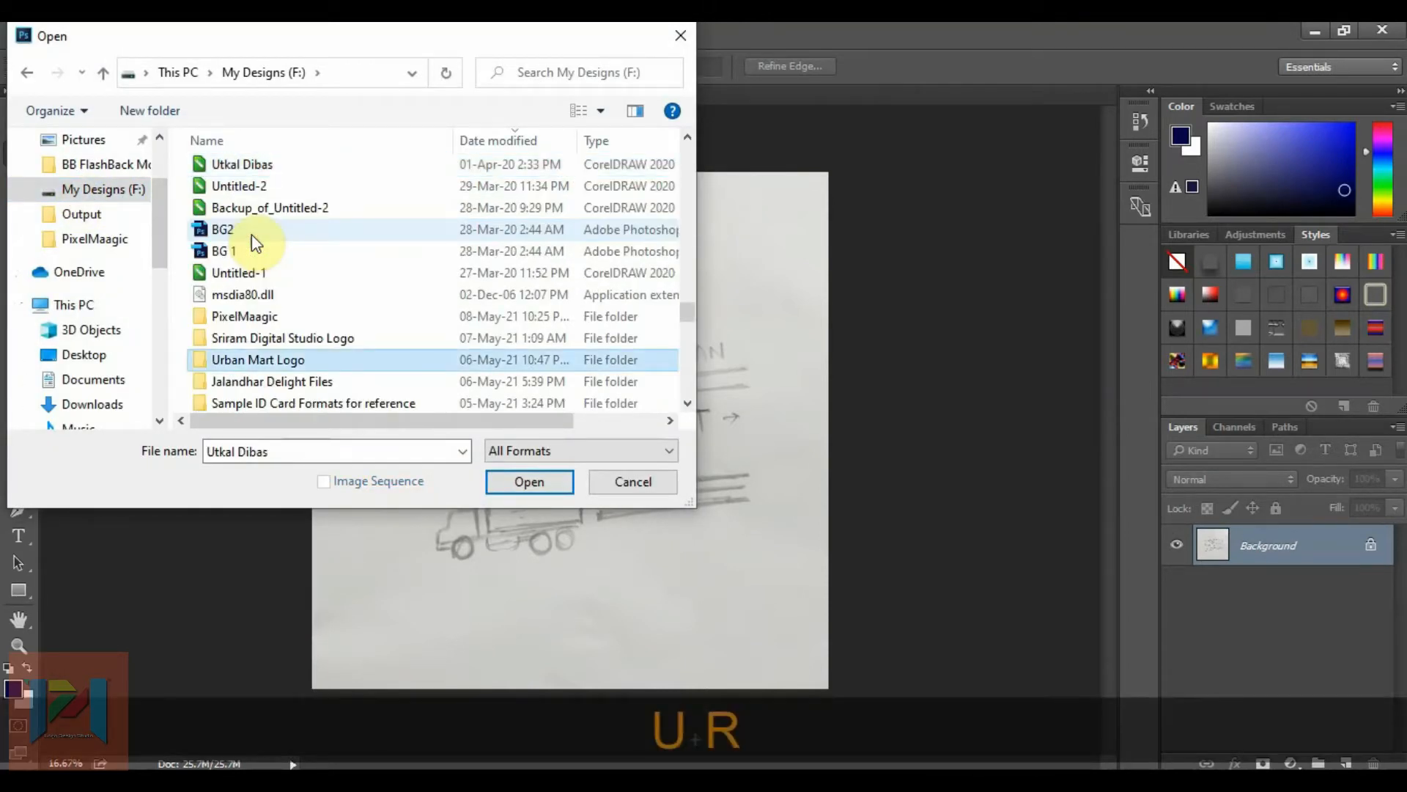
pyautogui.write('n')
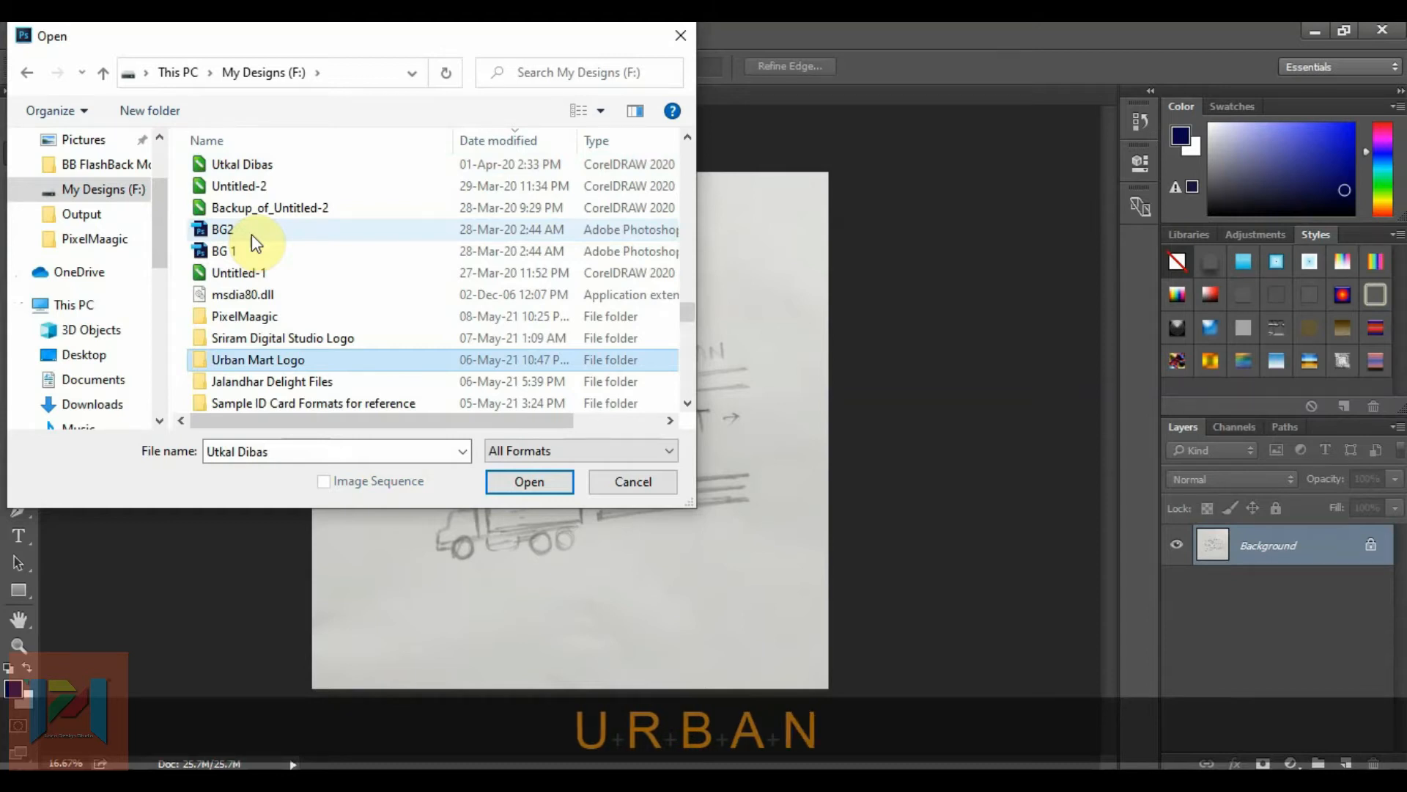
pyautogui.click(285, 359)
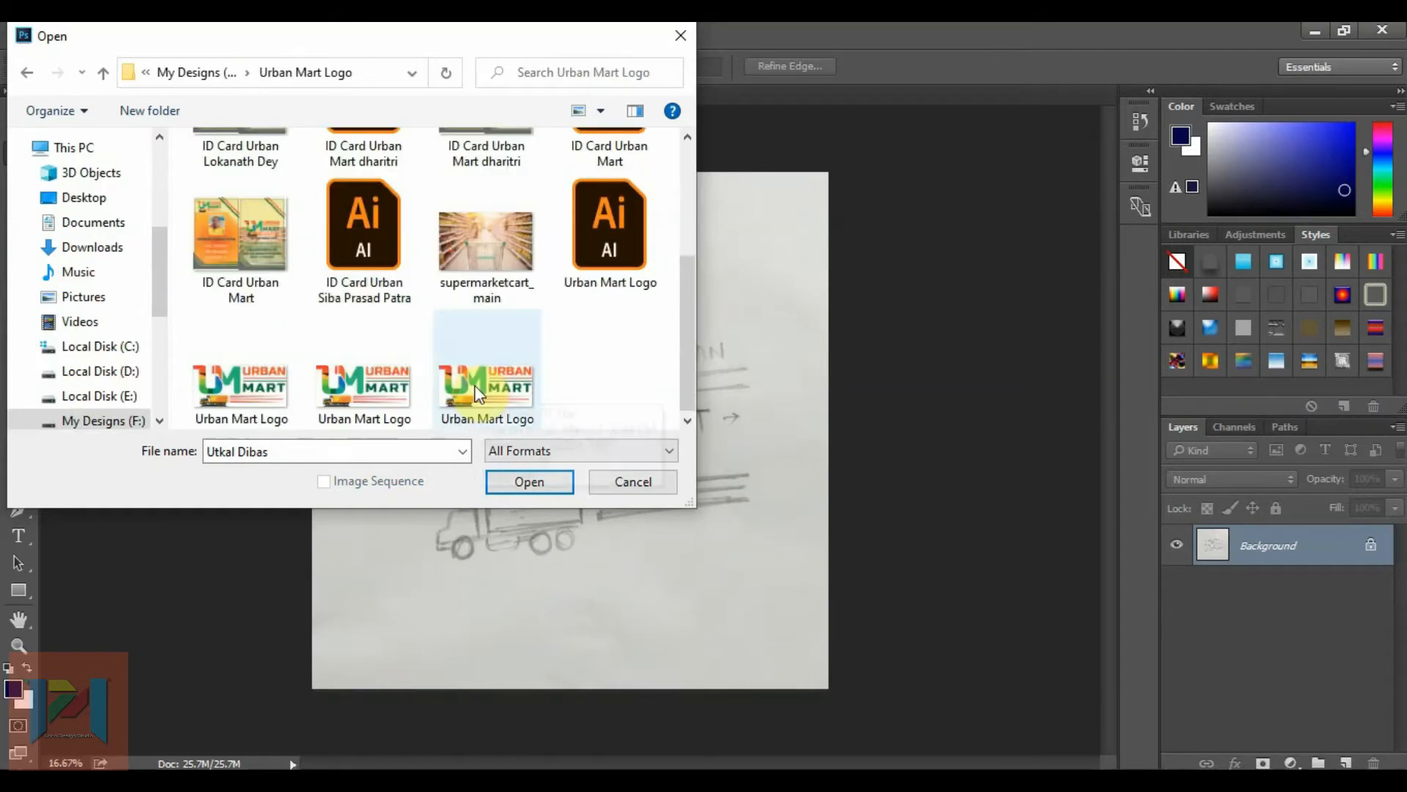
pyautogui.click(251, 333)
pyautogui.click(517, 481)
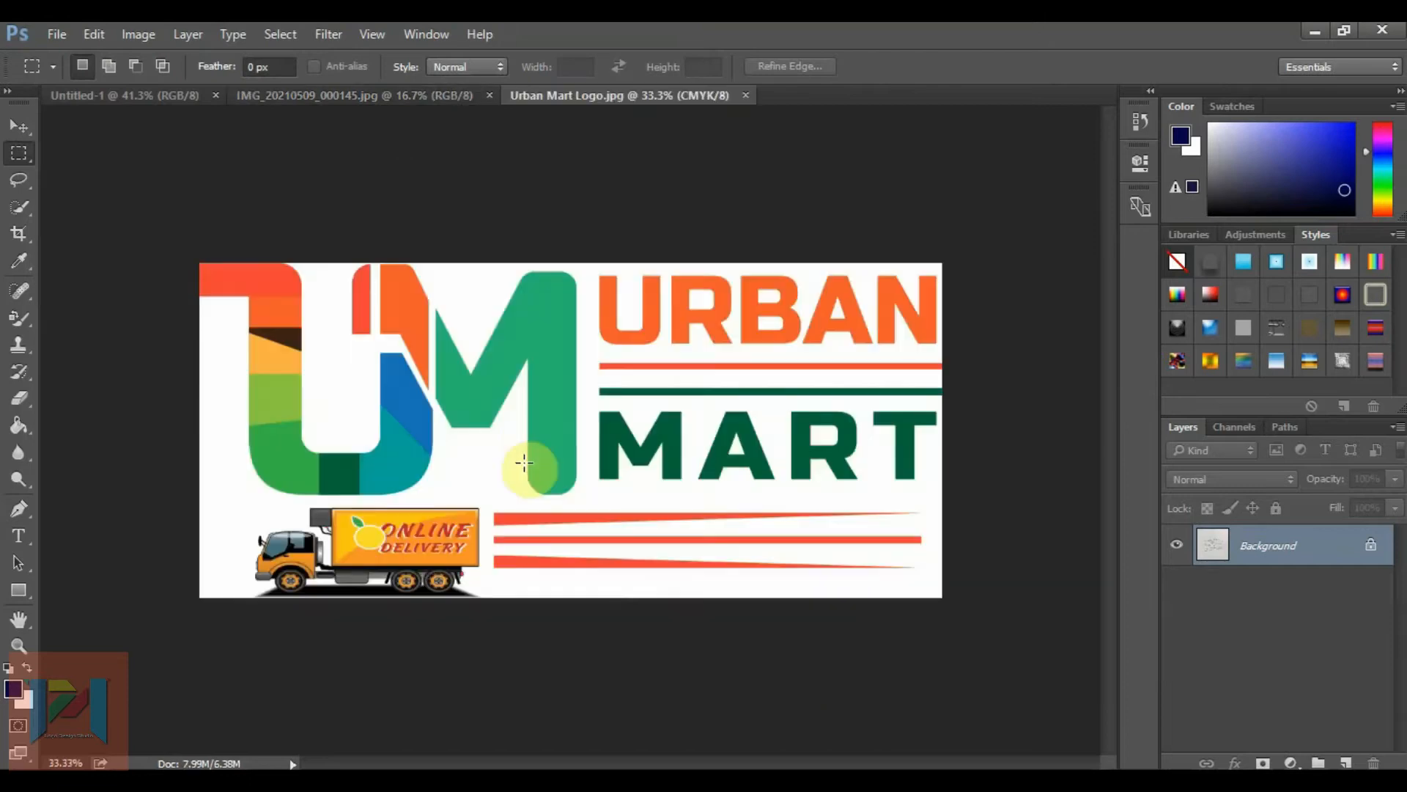
# - Darken the pencil lines of the IMG_20210509_000145 sketch photo with a Curves adjustment
pyautogui.click(355, 96)
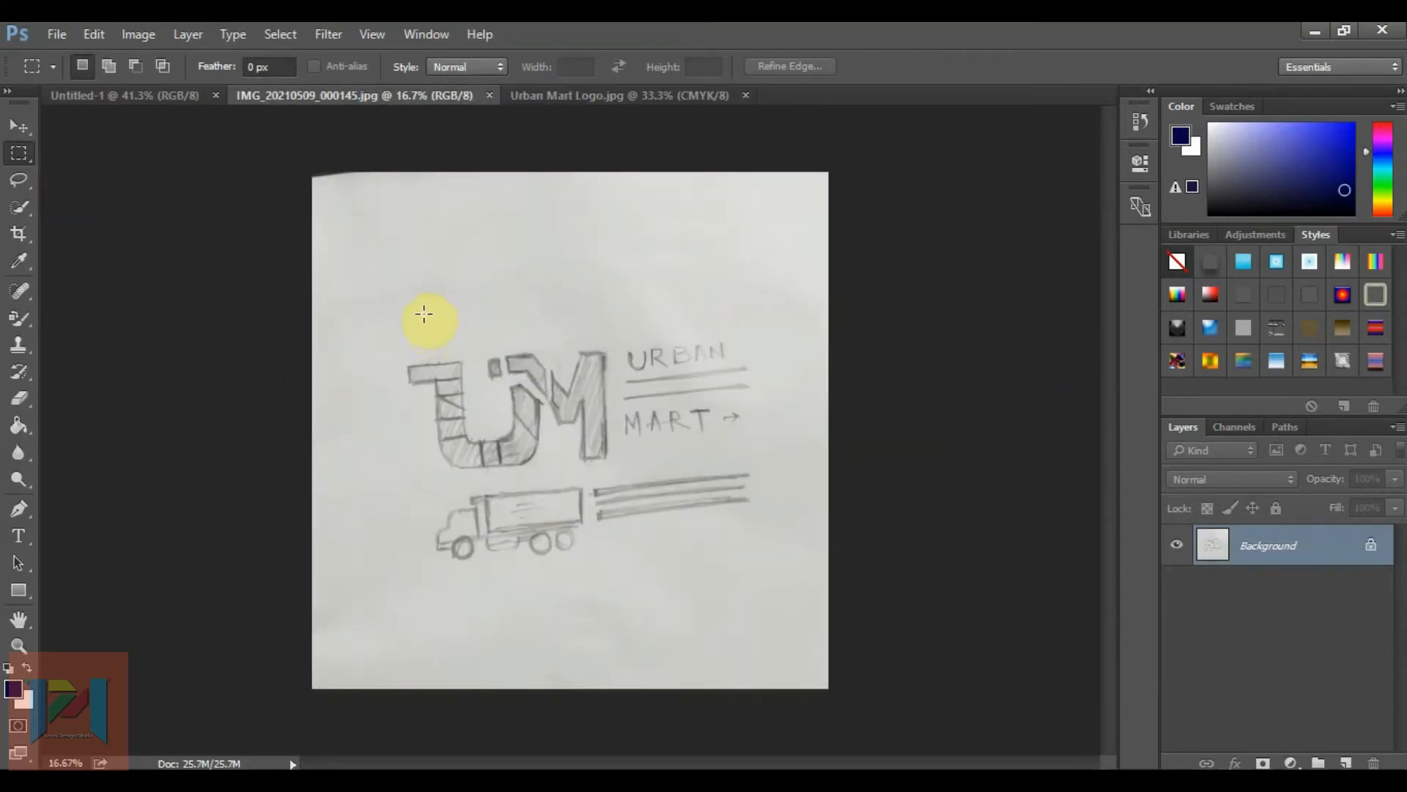
pyautogui.click(124, 36)
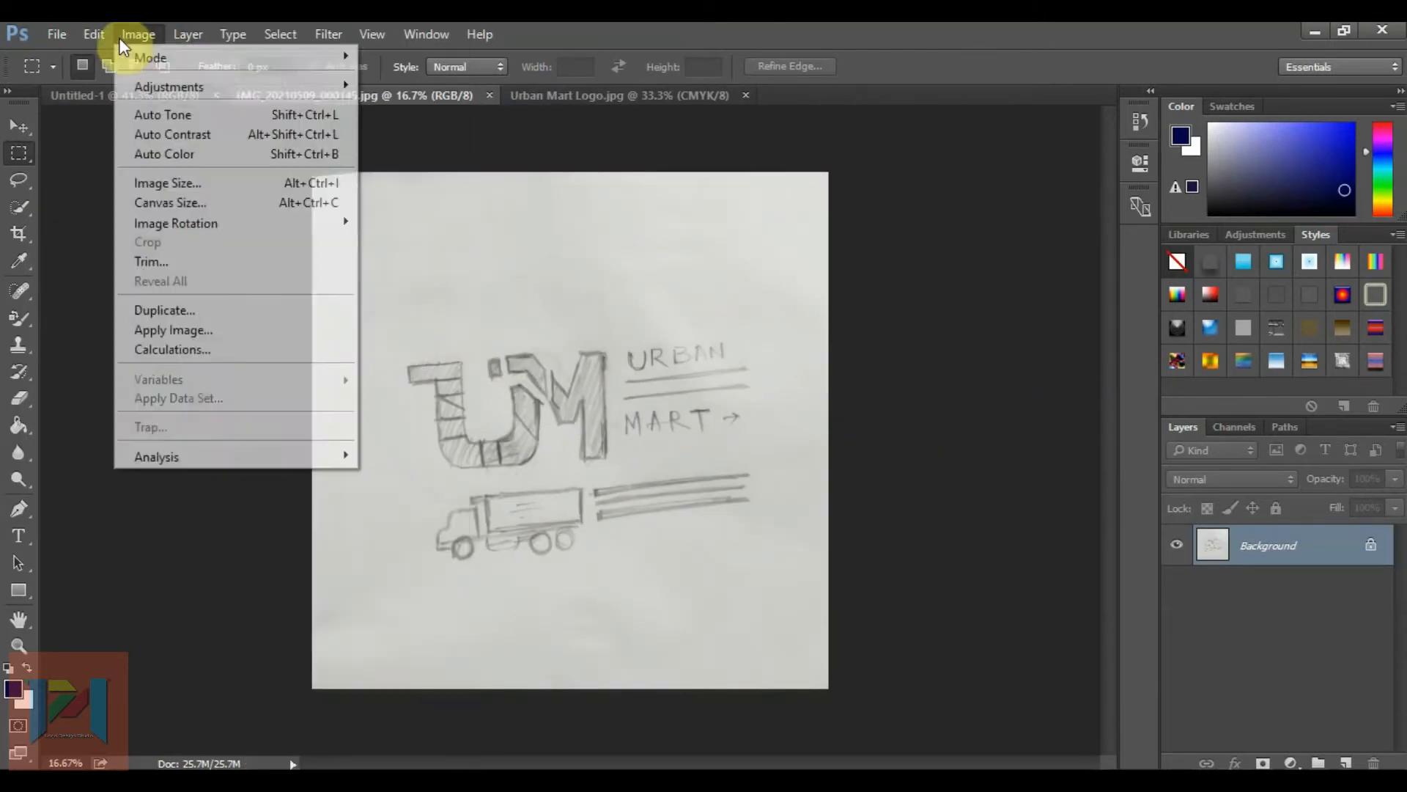
pyautogui.moveTo(271, 90)
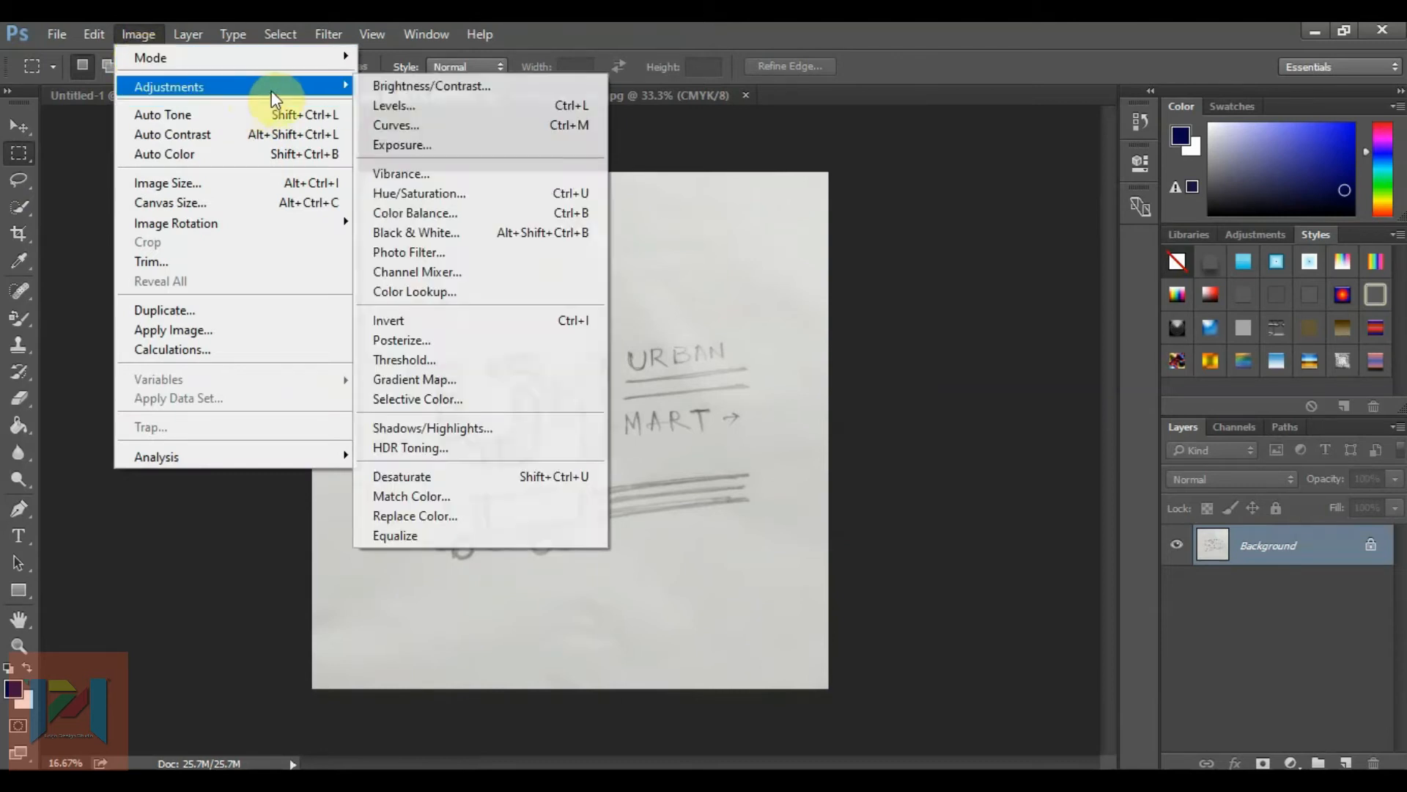
pyautogui.click(412, 123)
pyautogui.moveTo(894, 303); pyautogui.dragTo(935, 341)
pyautogui.click(1241, 122)
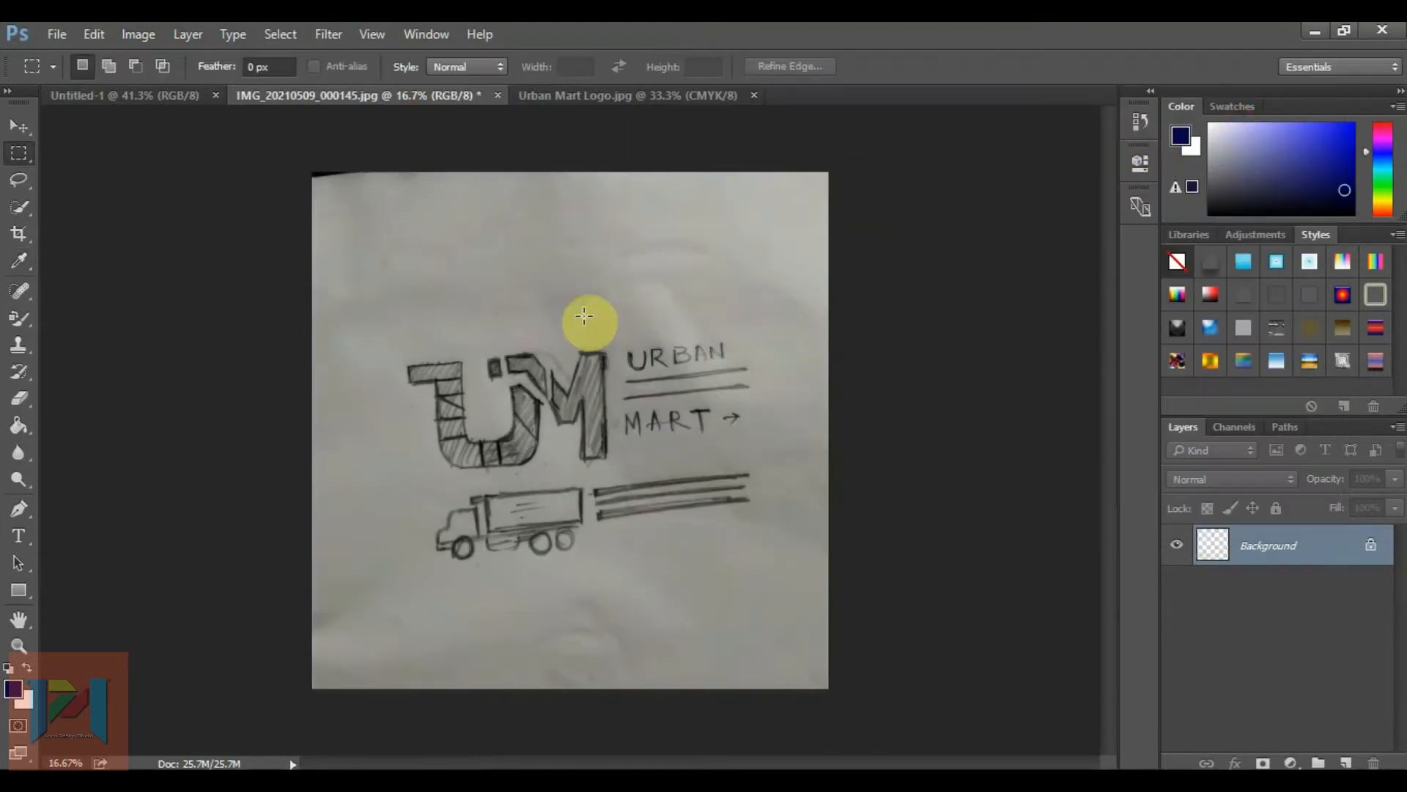
# - Apply a Brightness/Contrast adjustment to the sketch photo with brightness 53 and contrast 78
pyautogui.click(136, 34)
pyautogui.moveTo(230, 85)
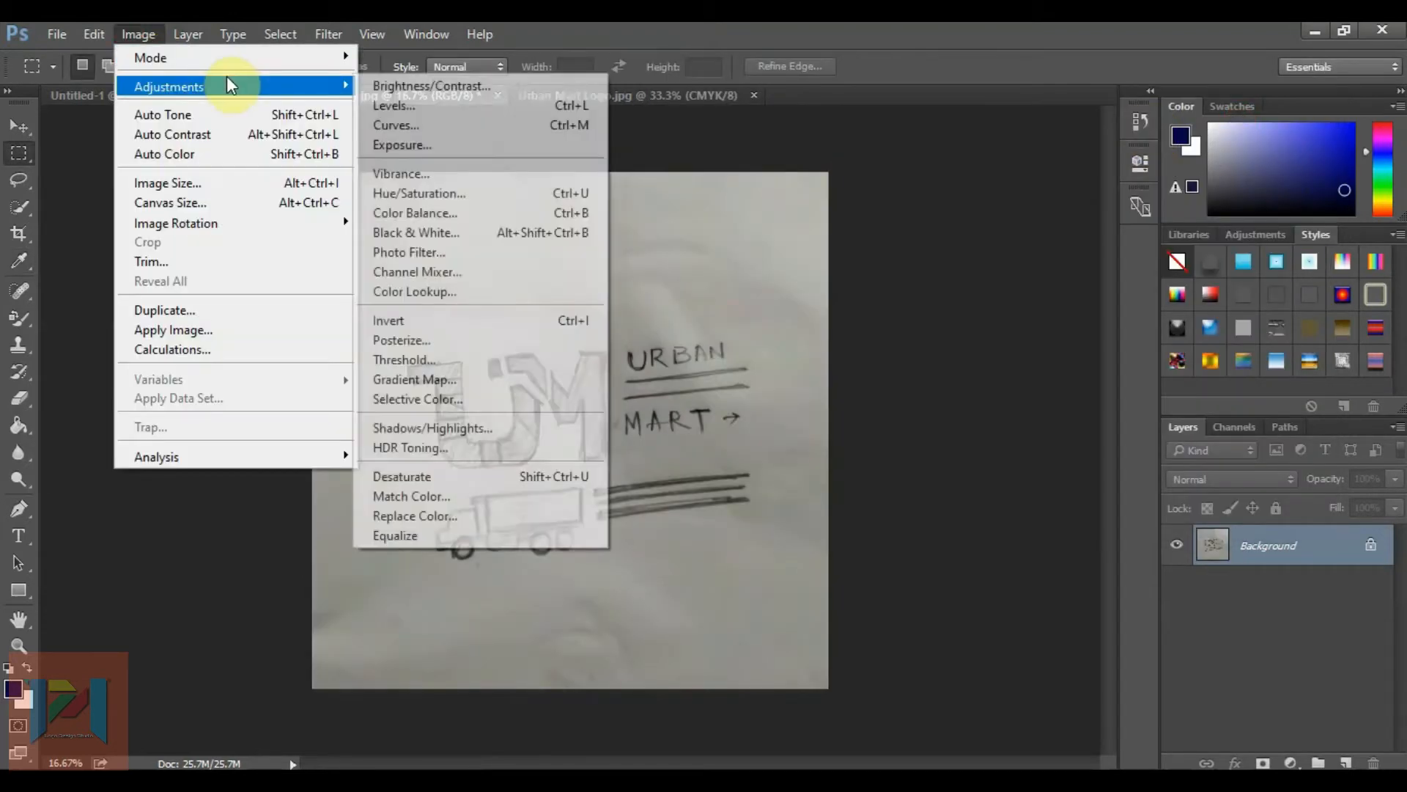
pyautogui.click(391, 88)
pyautogui.moveTo(420, 222); pyautogui.dragTo(493, 231)
pyautogui.moveTo(415, 169); pyautogui.dragTo(453, 175)
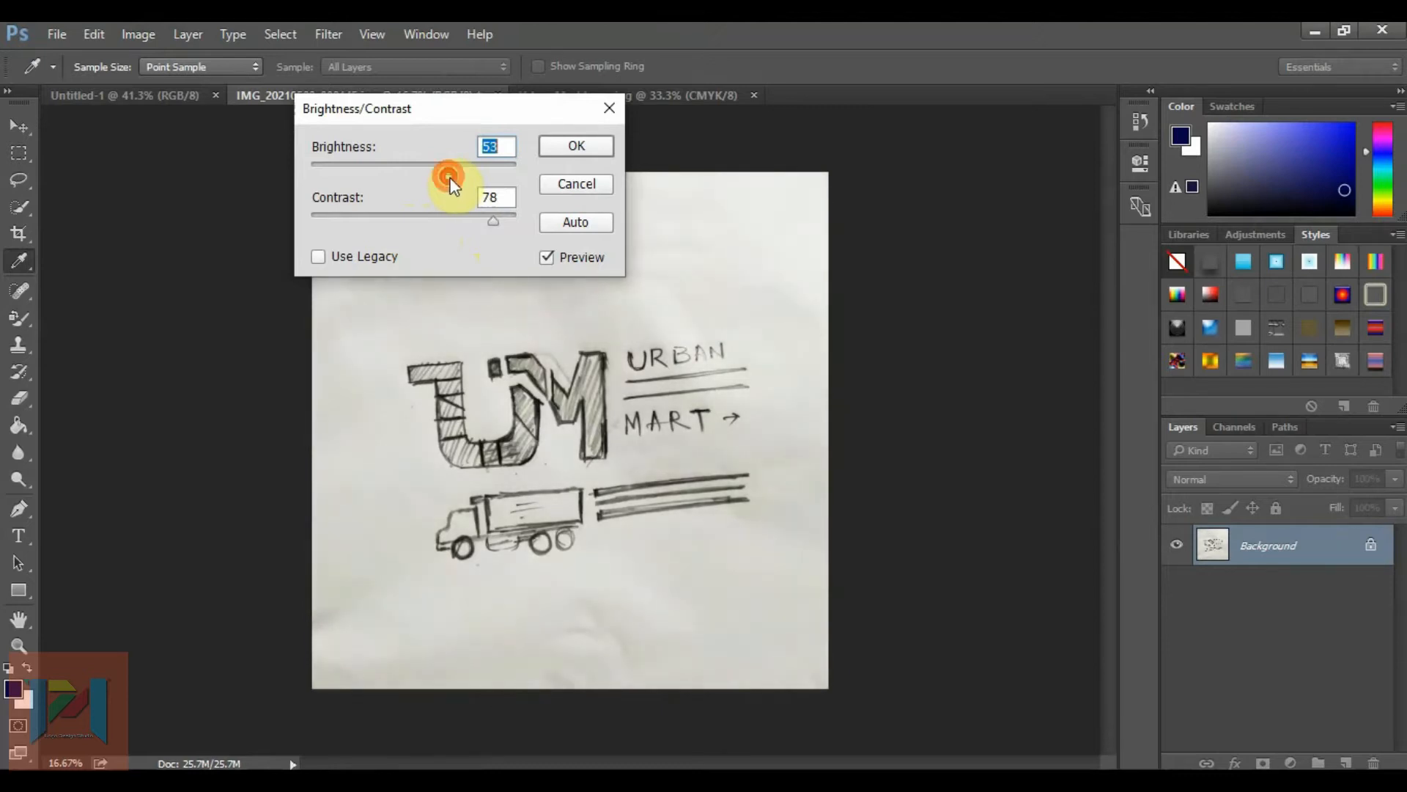
pyautogui.click(579, 149)
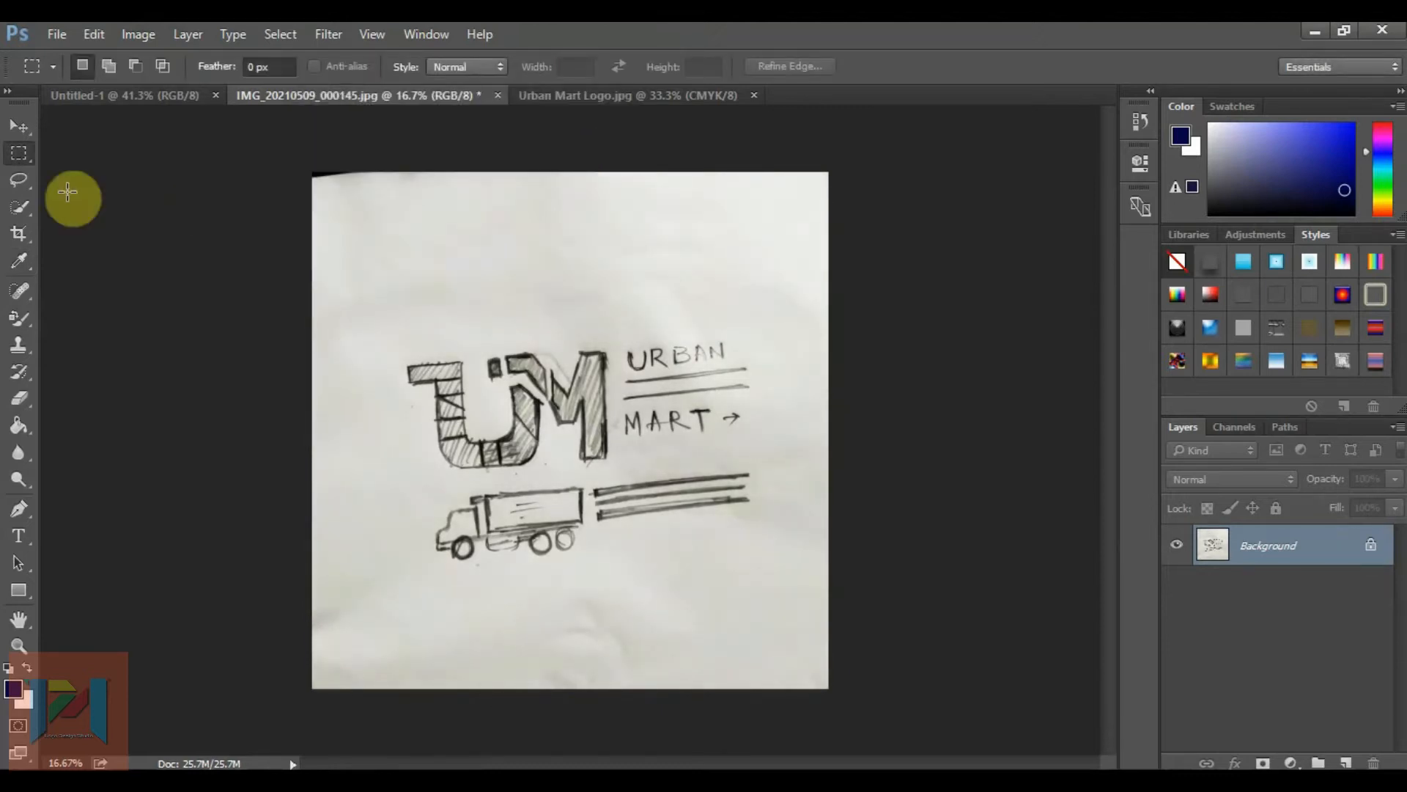
# - Remove the small arrow after the word MART in the sketch with the Clone Stamp tool
pyautogui.press('s')
pyautogui.press('alt')
pyautogui.click(18, 137)
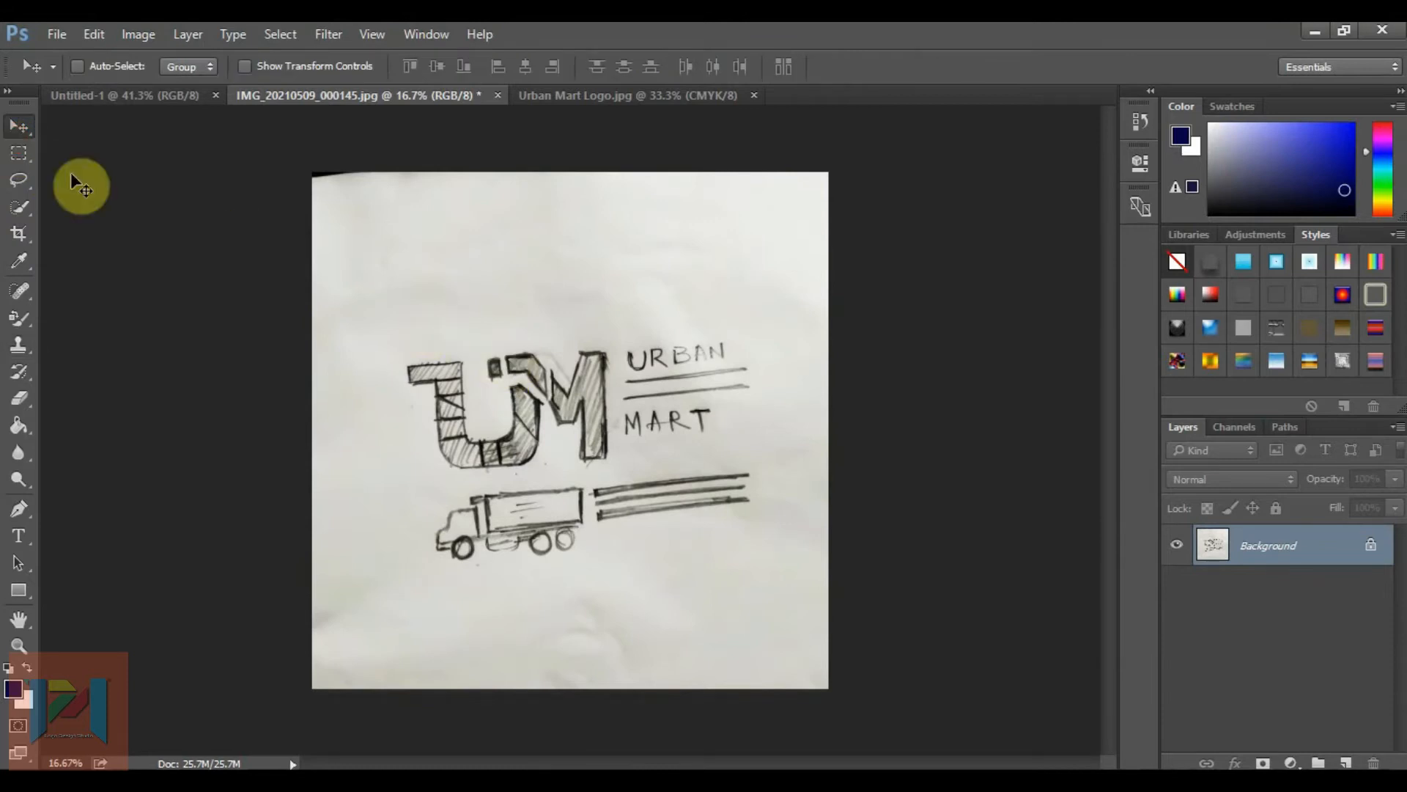
# - Rotate the whole sketch image by 5.6° to straighten the drawing and apply the transformation
pyautogui.click(22, 160)
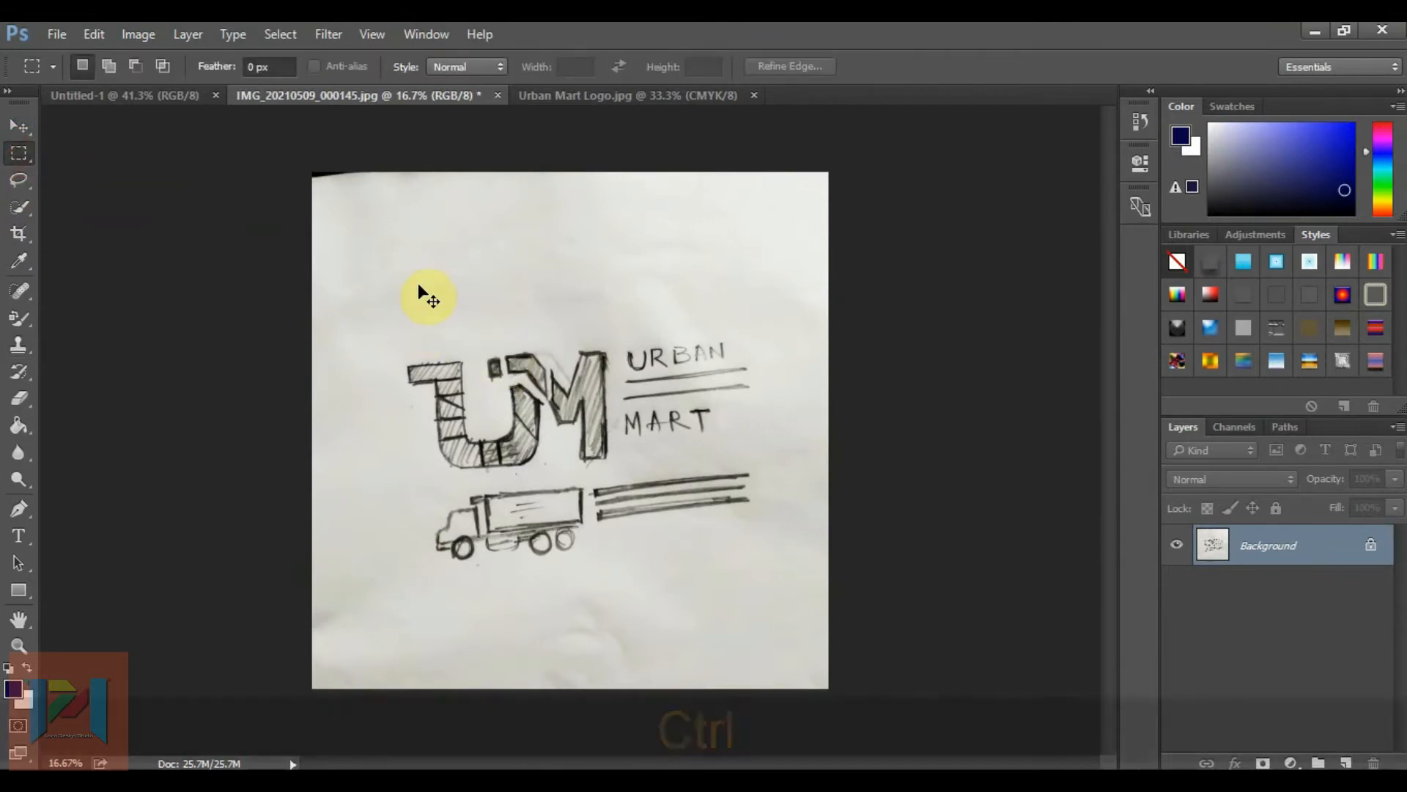
pyautogui.hotkey('ctrl', 'a')
pyautogui.hotkey('ctrl', 't')
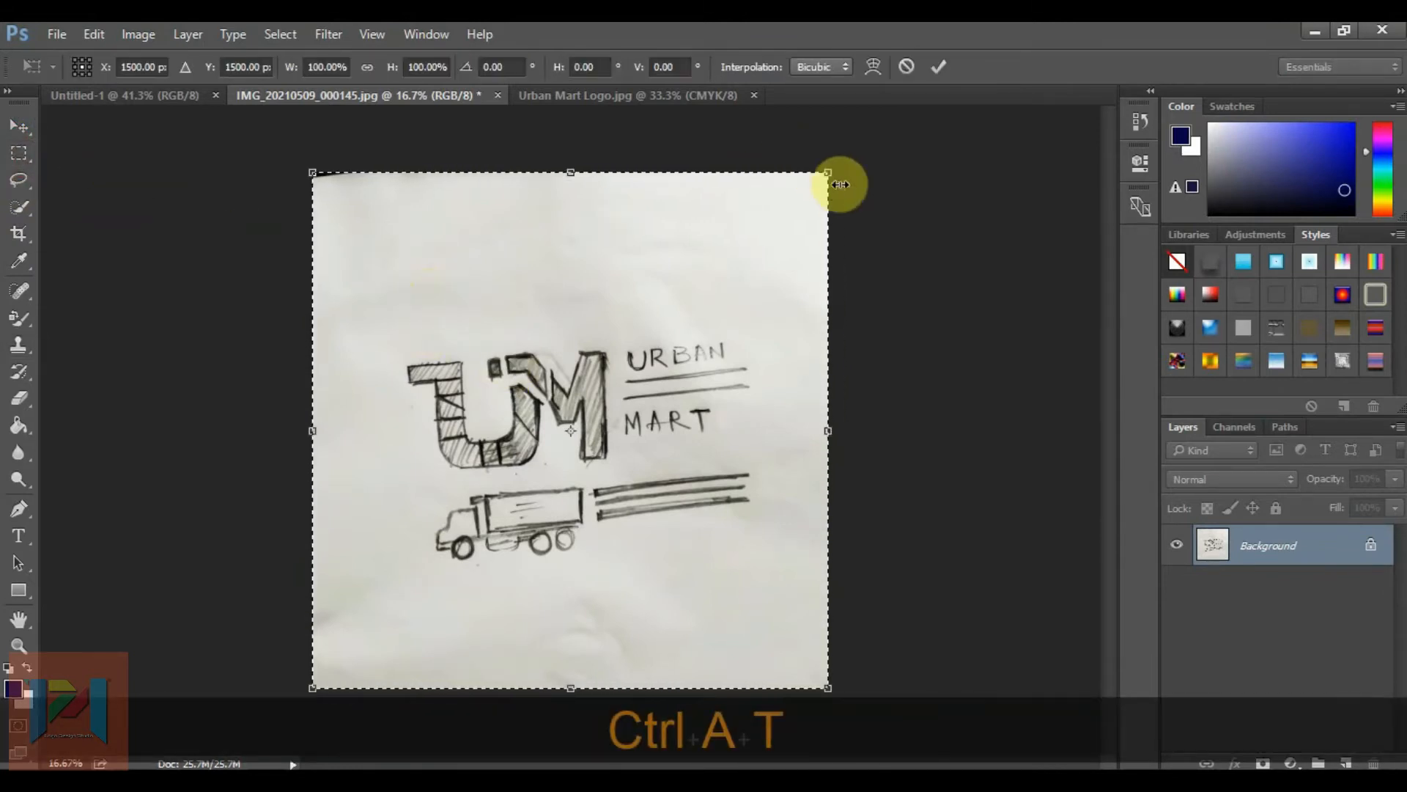
pyautogui.moveTo(848, 174); pyautogui.dragTo(867, 208)
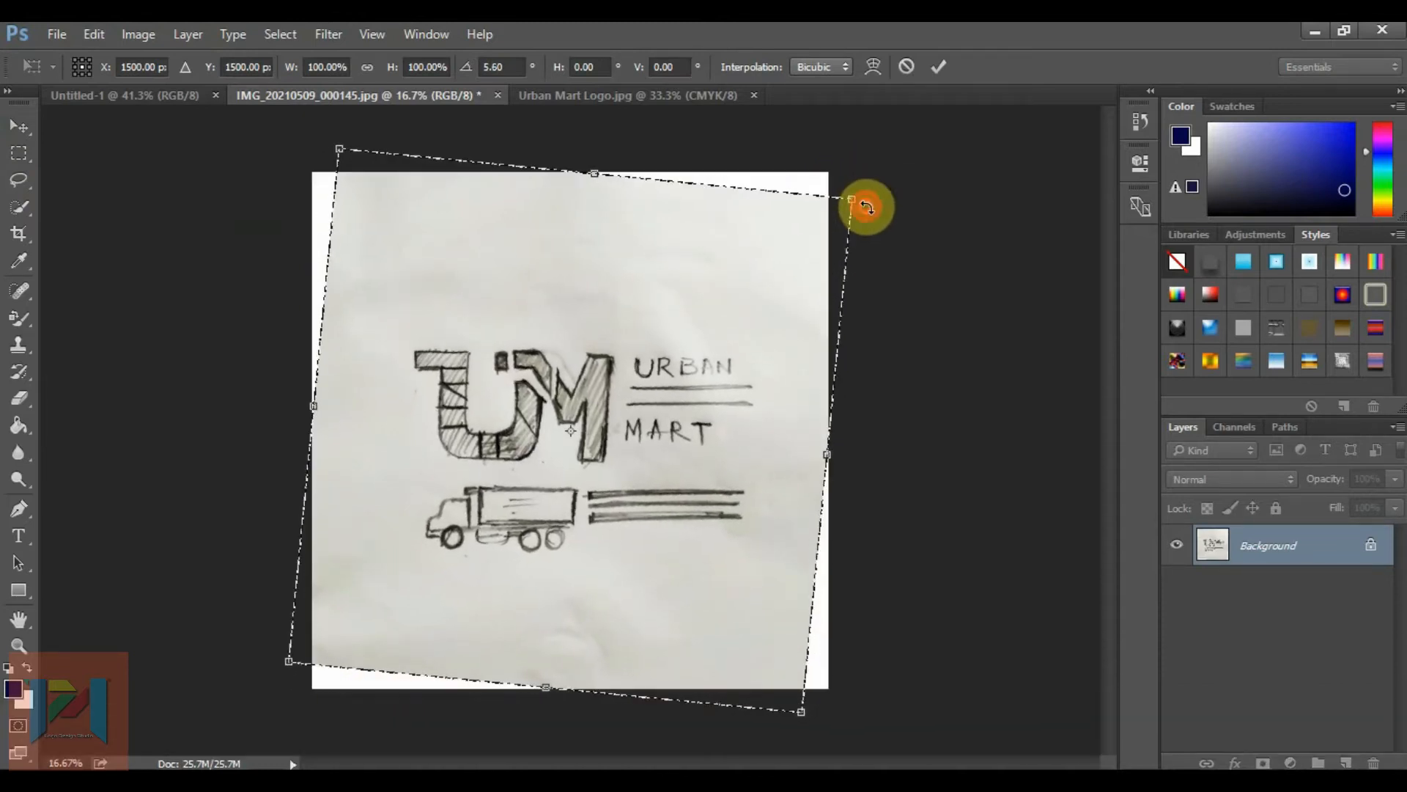
pyautogui.click(19, 152)
pyautogui.click(592, 325)
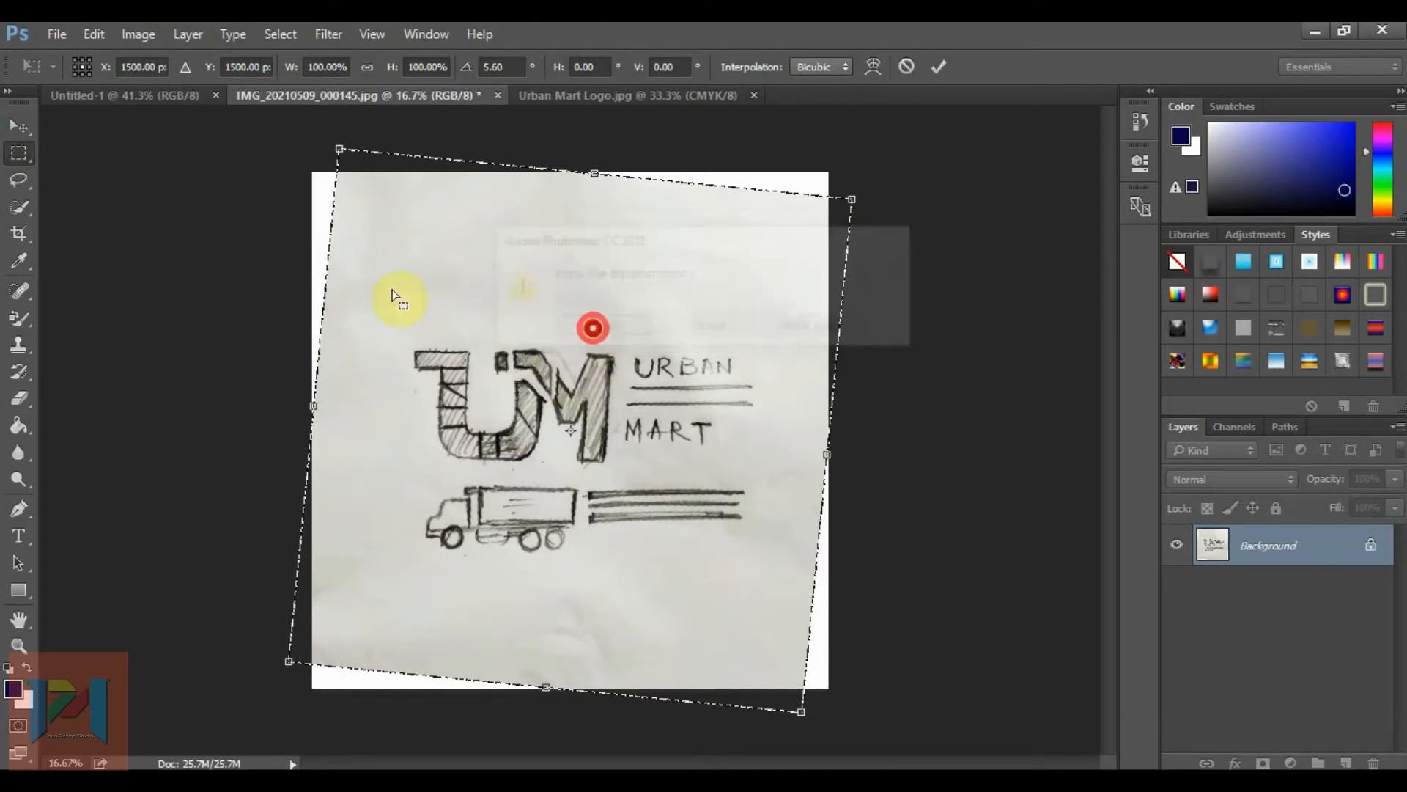
# - Crop the sketch photo tightly around the UM letters, the URBAN MART text and the truck drawing
pyautogui.click(20, 231)
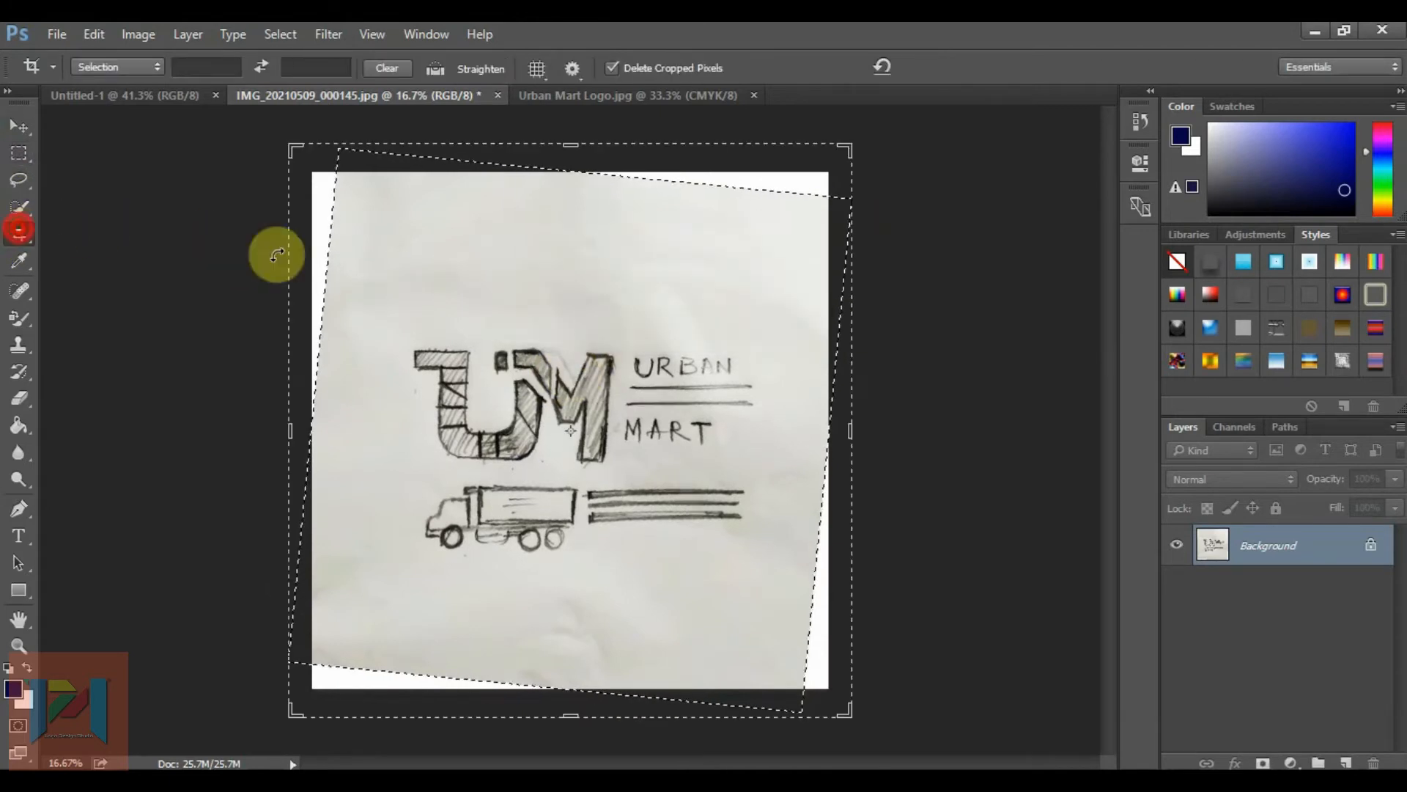
pyautogui.moveTo(295, 151); pyautogui.dragTo(343, 234)
pyautogui.moveTo(794, 624); pyautogui.dragTo(754, 554)
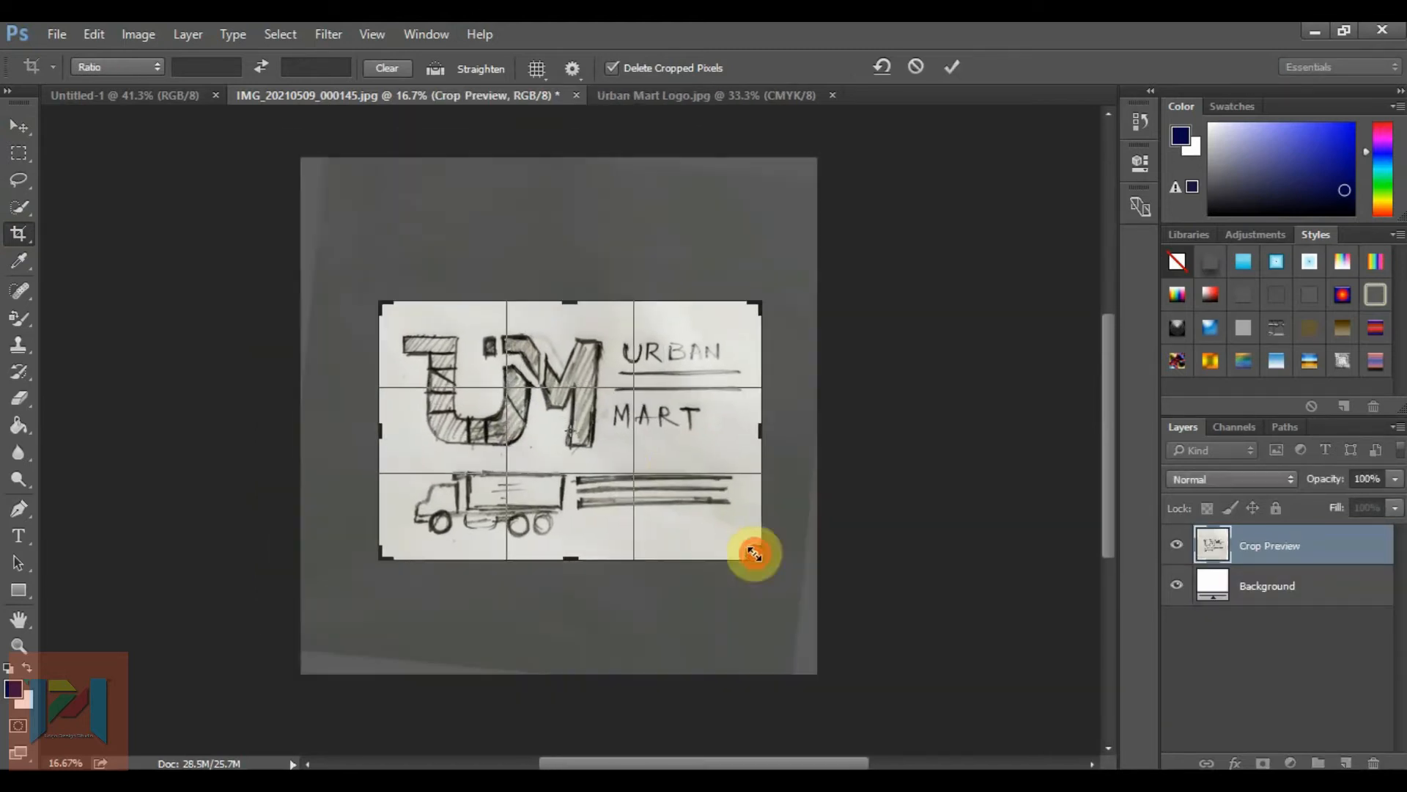
pyautogui.rightClick(660, 455)
pyautogui.click(739, 732)
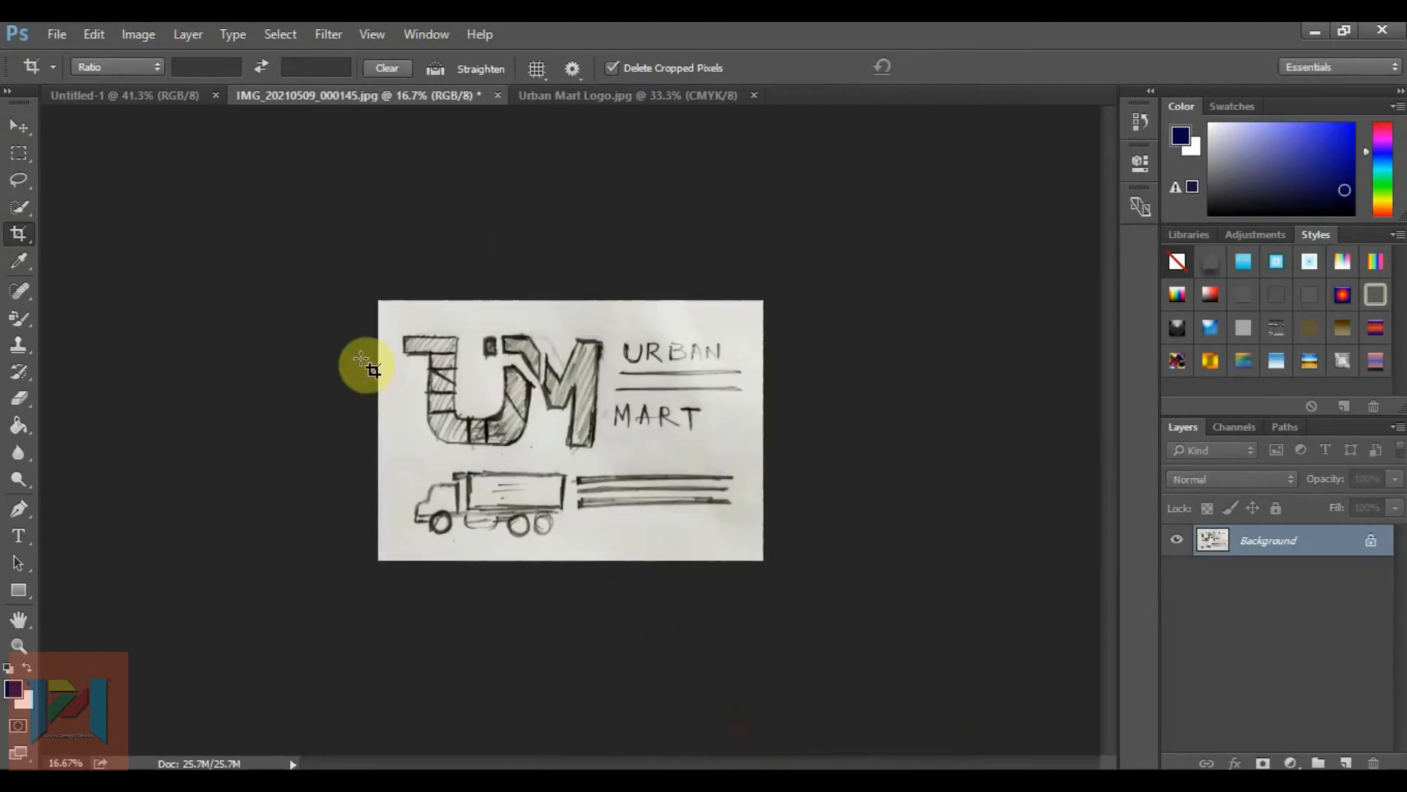
# - Copy the cropped sketch into the Untitled-1 document and scale it to about 40% on the left half of the canvas
pyautogui.click(19, 128)
pyautogui.moveTo(482, 358)
pyautogui.mouseDown()
pyautogui.moveTo(164, 116)
pyautogui.moveTo(156, 94)
pyautogui.moveTo(358, 450)
pyautogui.moveTo(355, 368)
pyautogui.mouseUp()
pyautogui.click(19, 153)
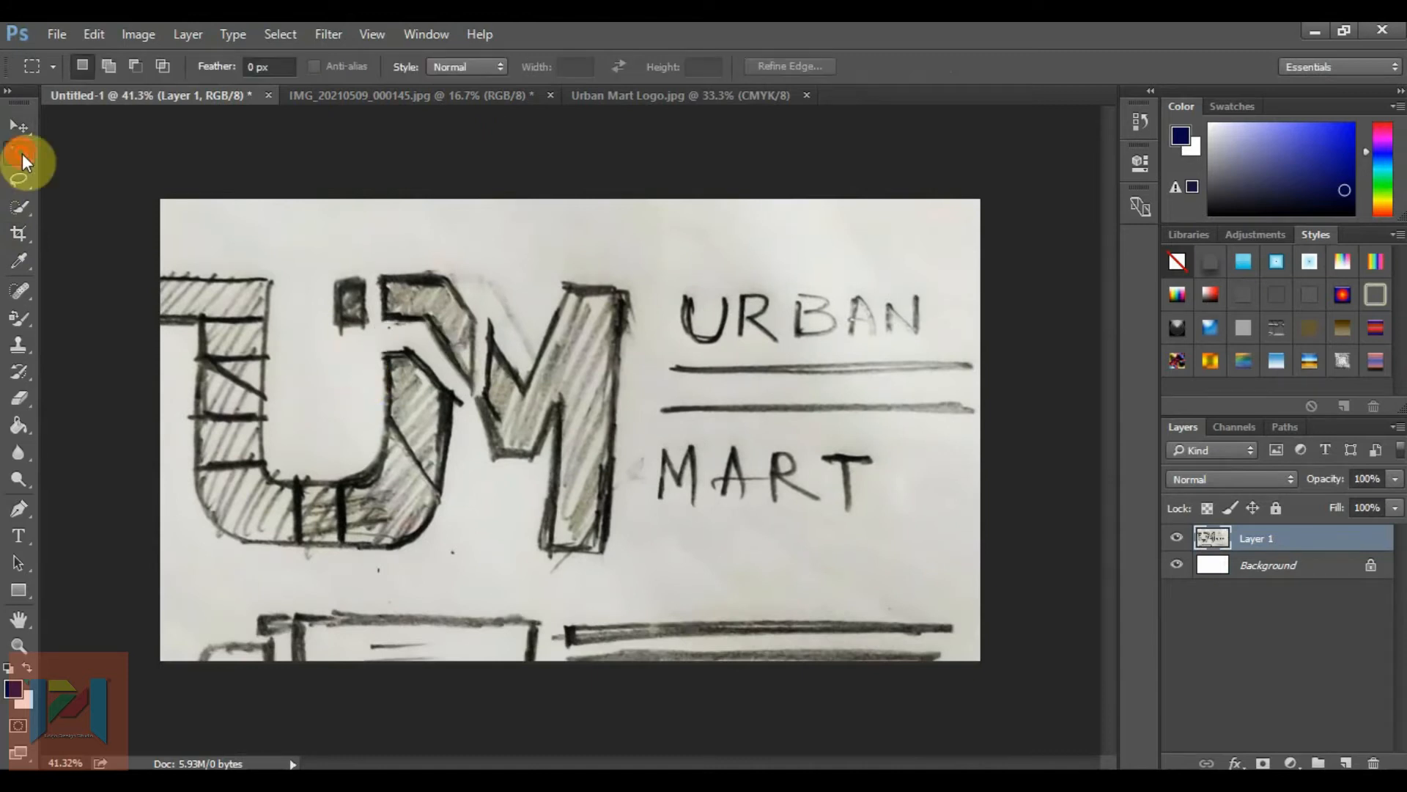
pyautogui.rightClick(349, 321)
pyautogui.click(421, 532)
pyautogui.moveTo(1026, 197); pyautogui.dragTo(763, 311)
pyautogui.moveTo(706, 408); pyautogui.dragTo(615, 293)
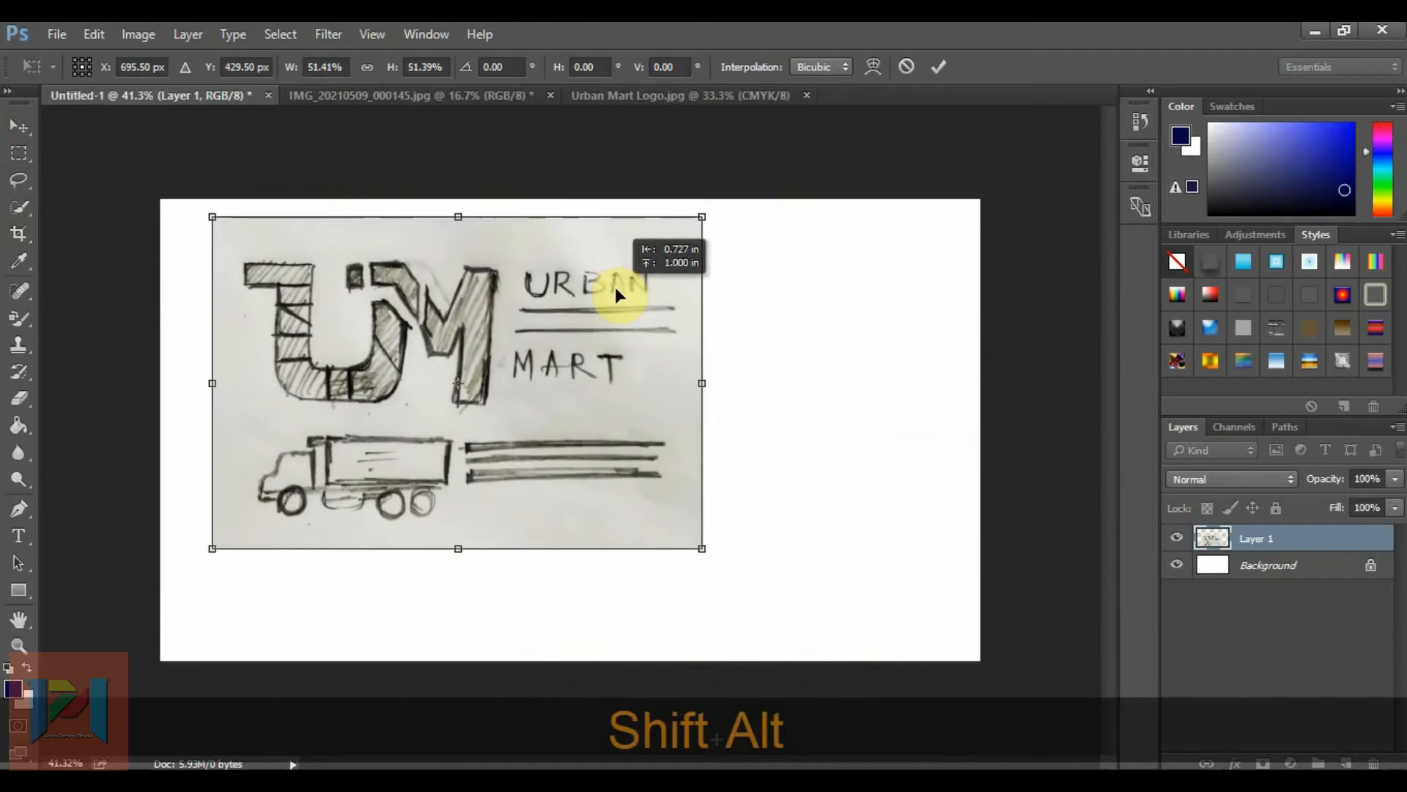
pyautogui.moveTo(698, 215); pyautogui.dragTo(647, 248)
pyautogui.moveTo(571, 333); pyautogui.dragTo(477, 359)
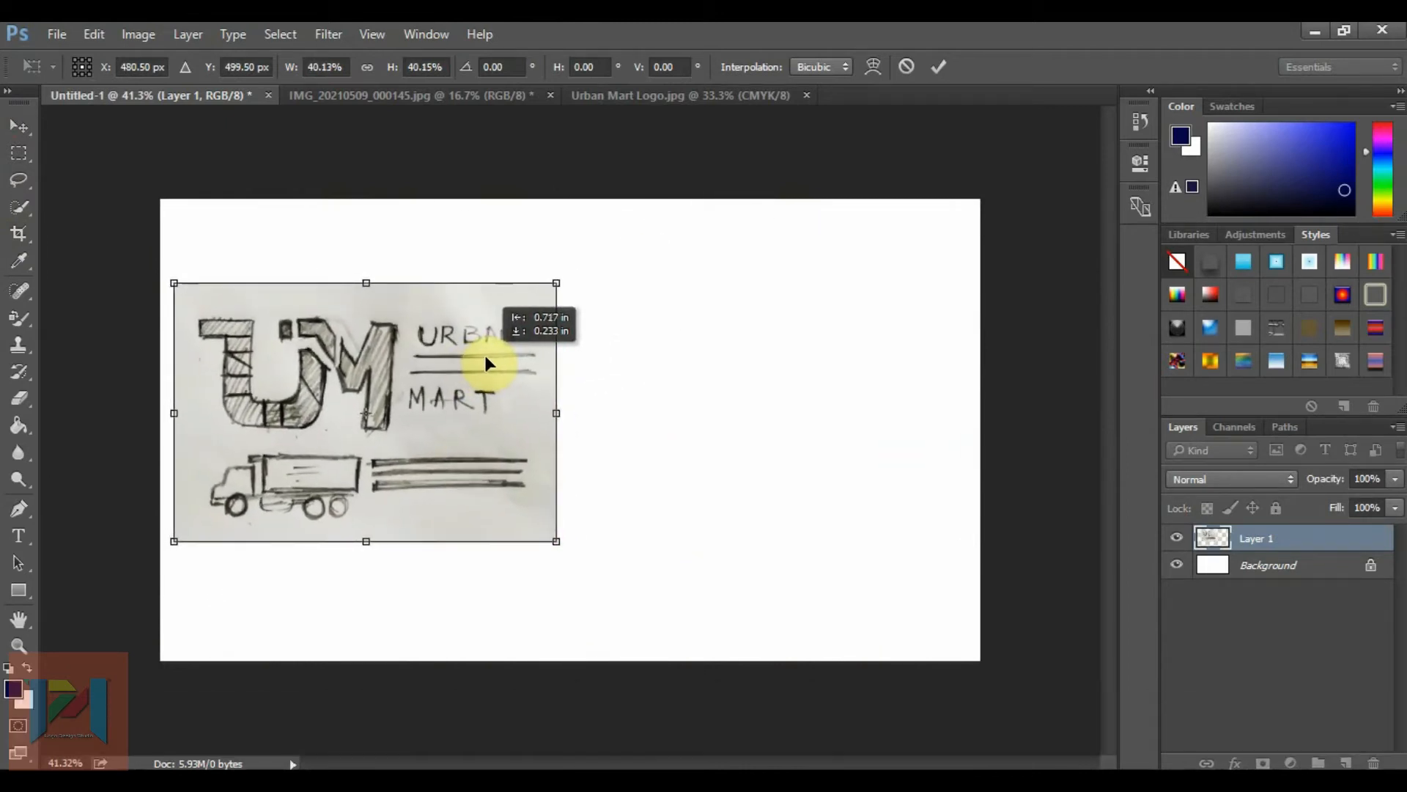
pyautogui.click(19, 129)
pyautogui.click(579, 324)
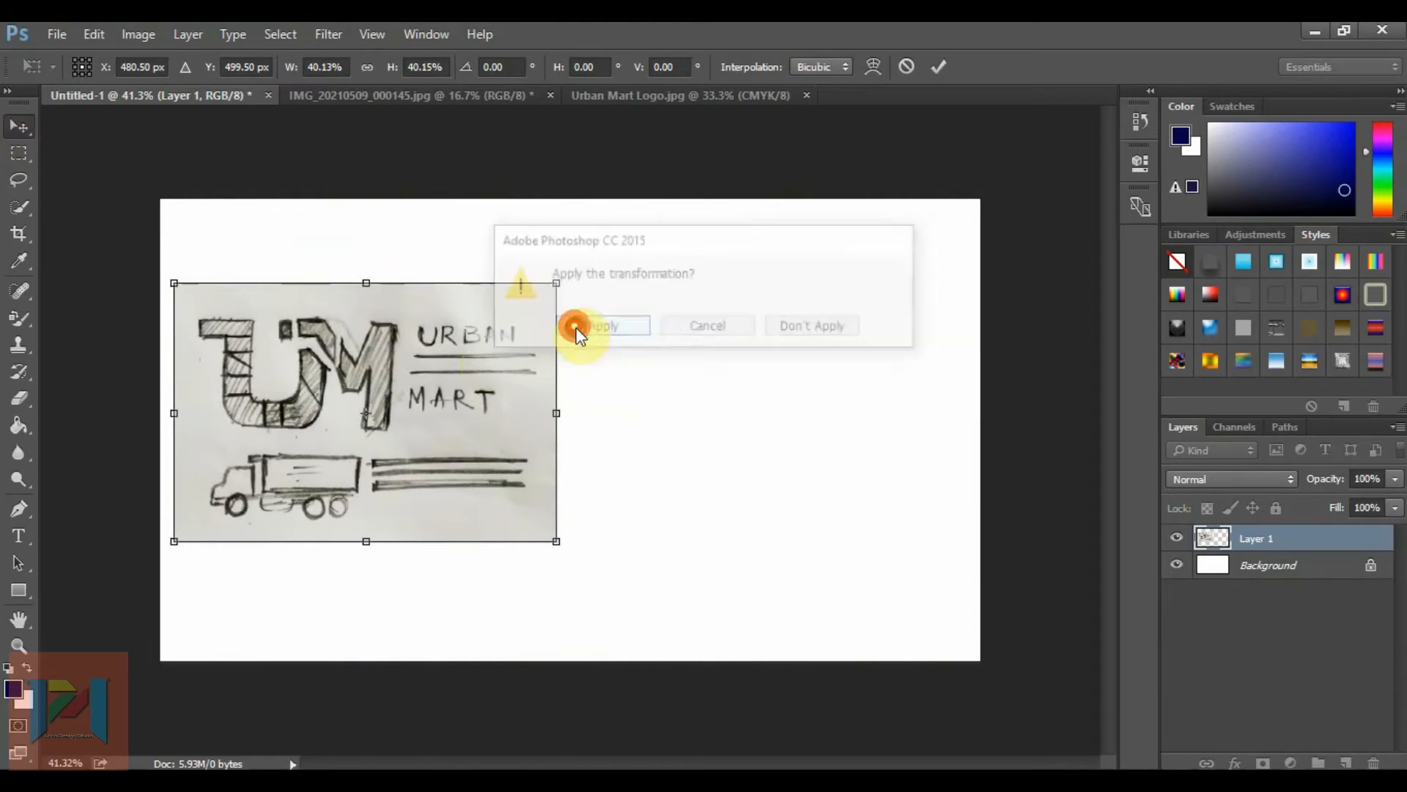
# - Copy the finished Urban Mart logo into the Untitled-1 document and scale it to about 50% on the right side of the sketch
pyautogui.click(586, 98)
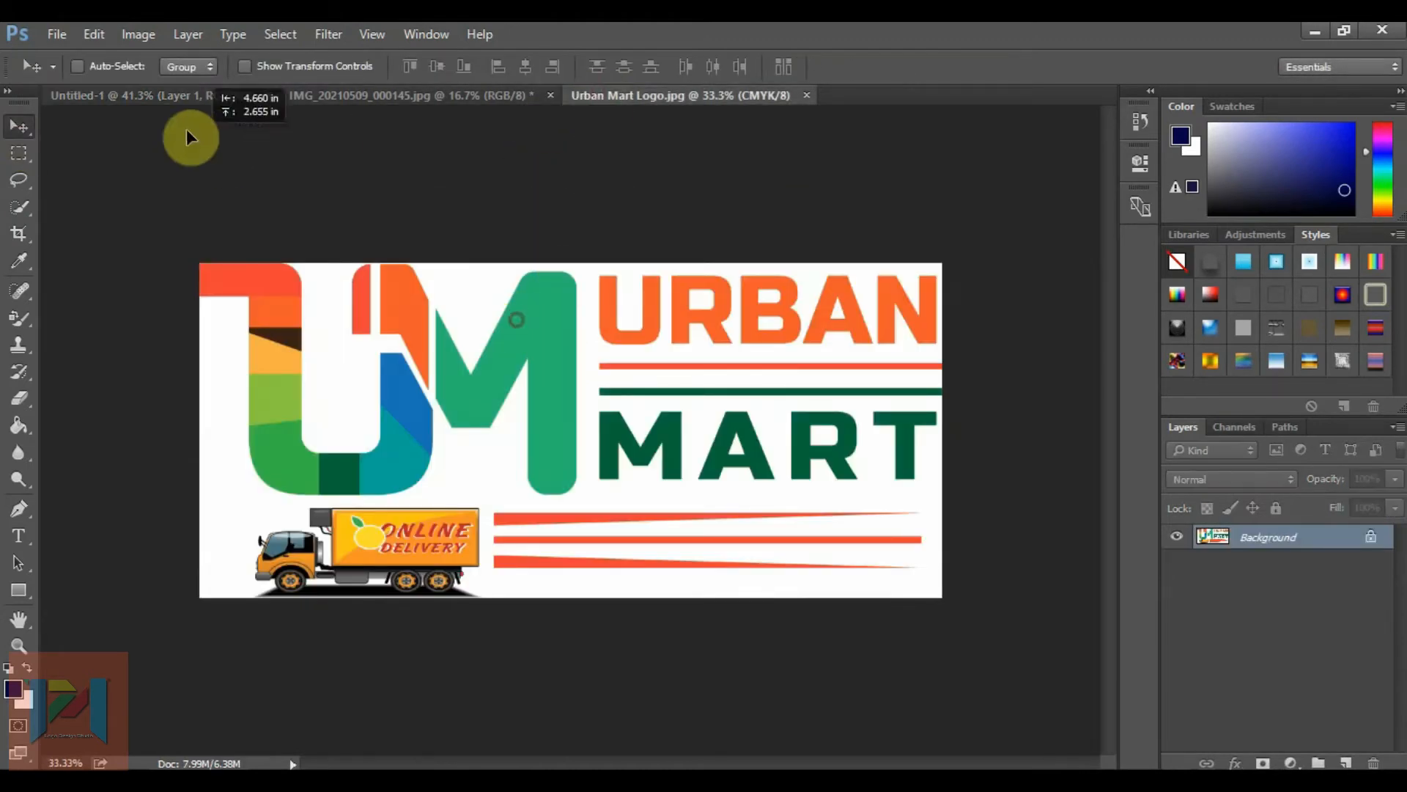
pyautogui.moveTo(169, 89); pyautogui.dragTo(505, 308)
pyautogui.click(19, 152)
pyautogui.rightClick(533, 383)
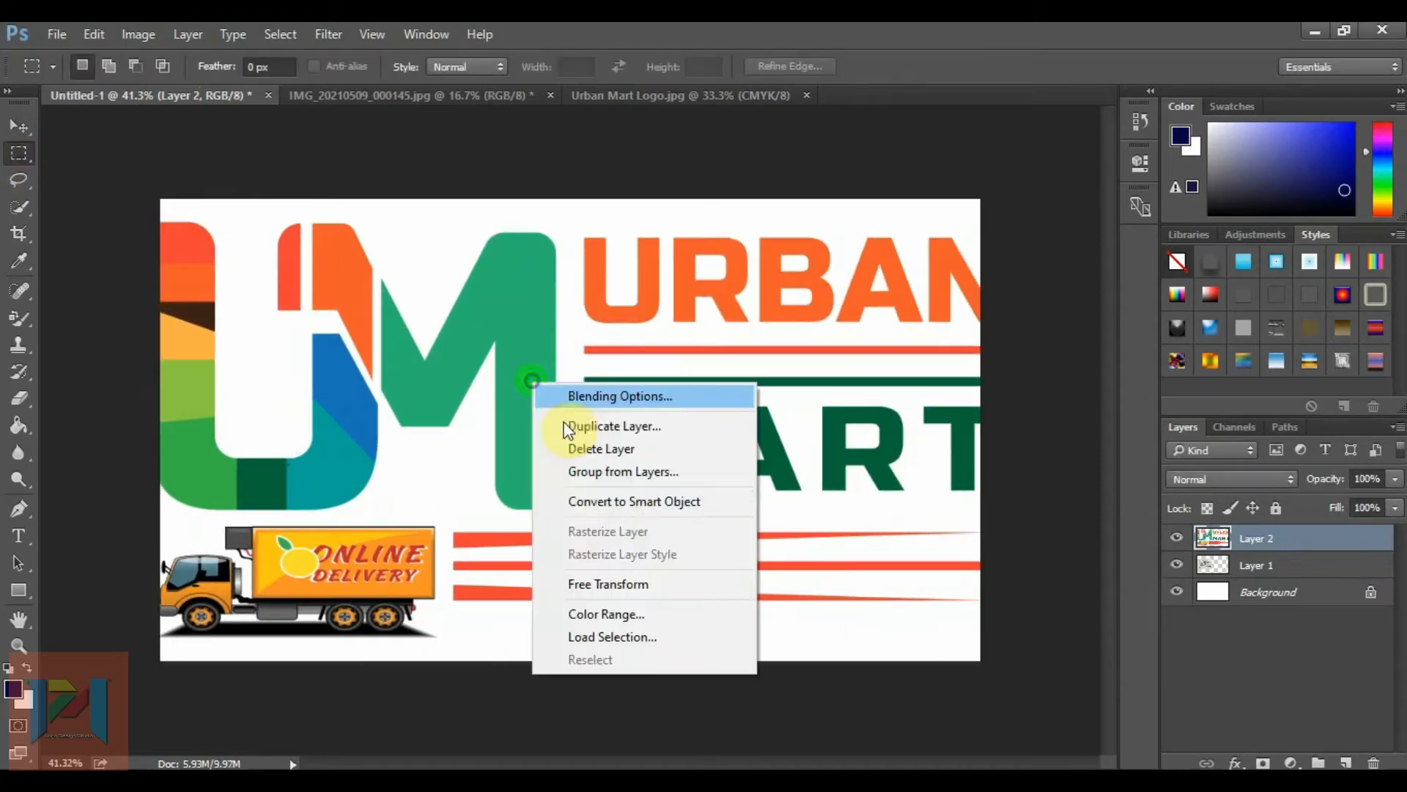
pyautogui.click(615, 583)
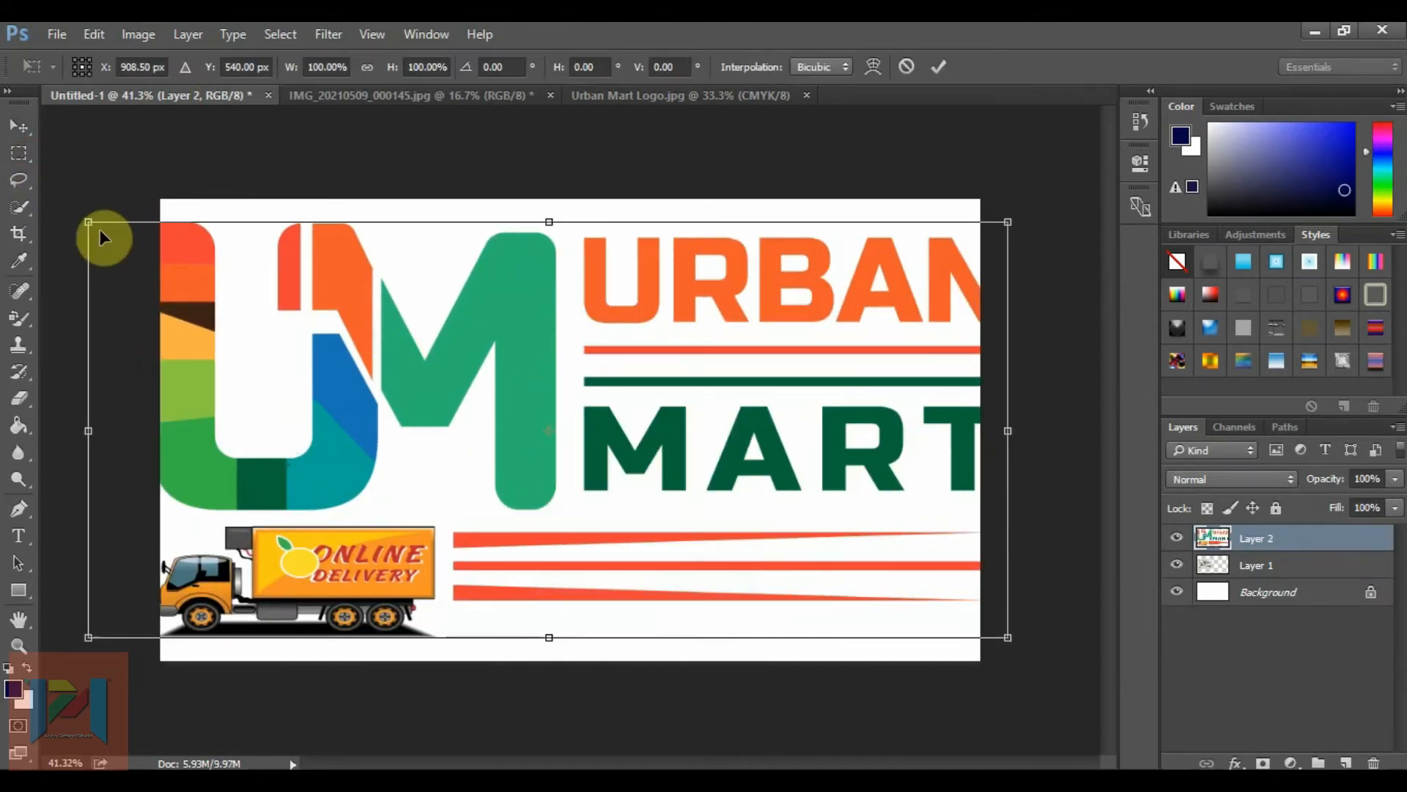
pyautogui.moveTo(87, 223); pyautogui.dragTo(276, 301)
pyautogui.moveTo(634, 439)
pyautogui.mouseDown()
pyautogui.moveTo(756, 405)
pyautogui.moveTo(710, 398)
pyautogui.mouseUp()
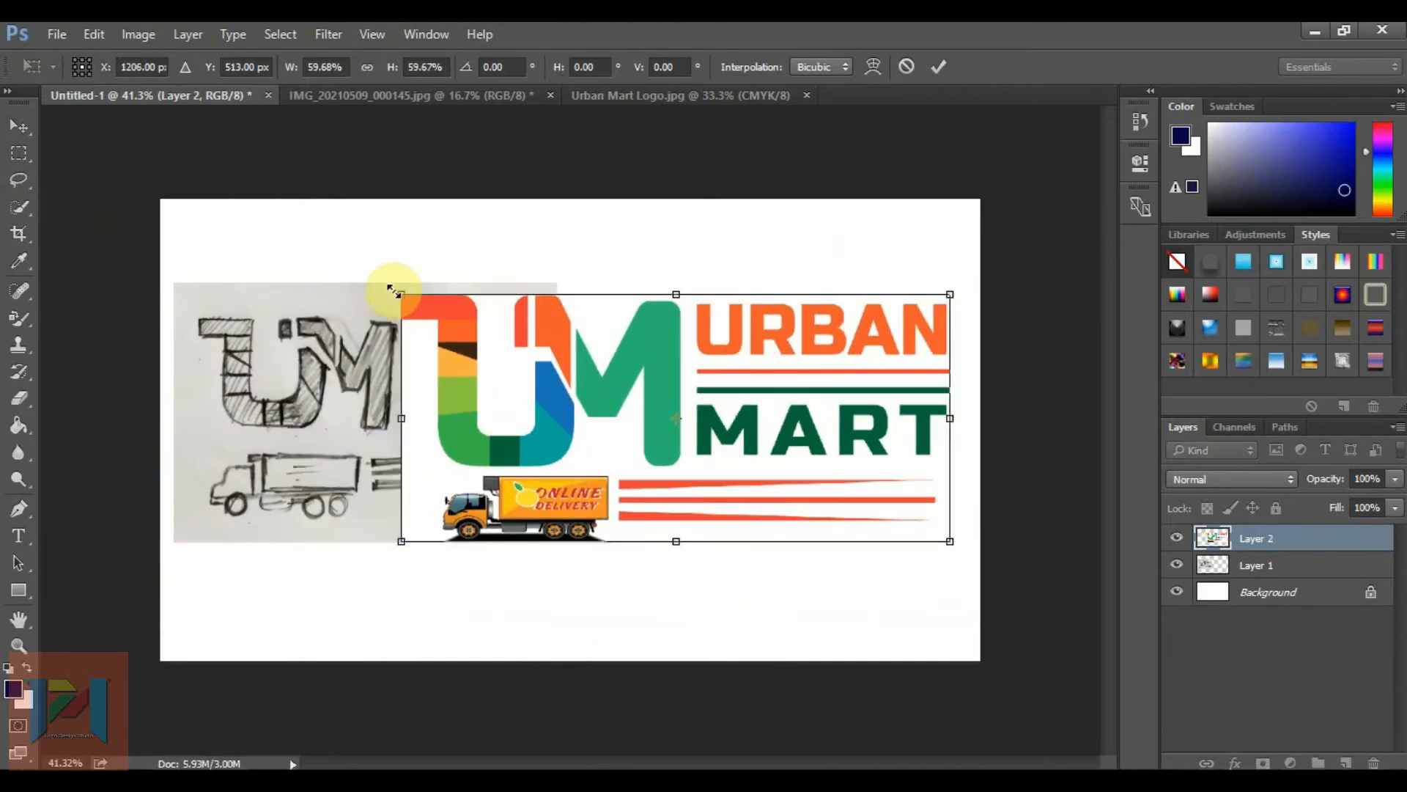
pyautogui.moveTo(396, 292); pyautogui.dragTo(440, 305)
pyautogui.moveTo(579, 377)
pyautogui.mouseDown()
pyautogui.moveTo(670, 371)
pyautogui.moveTo(651, 371)
pyautogui.mouseUp()
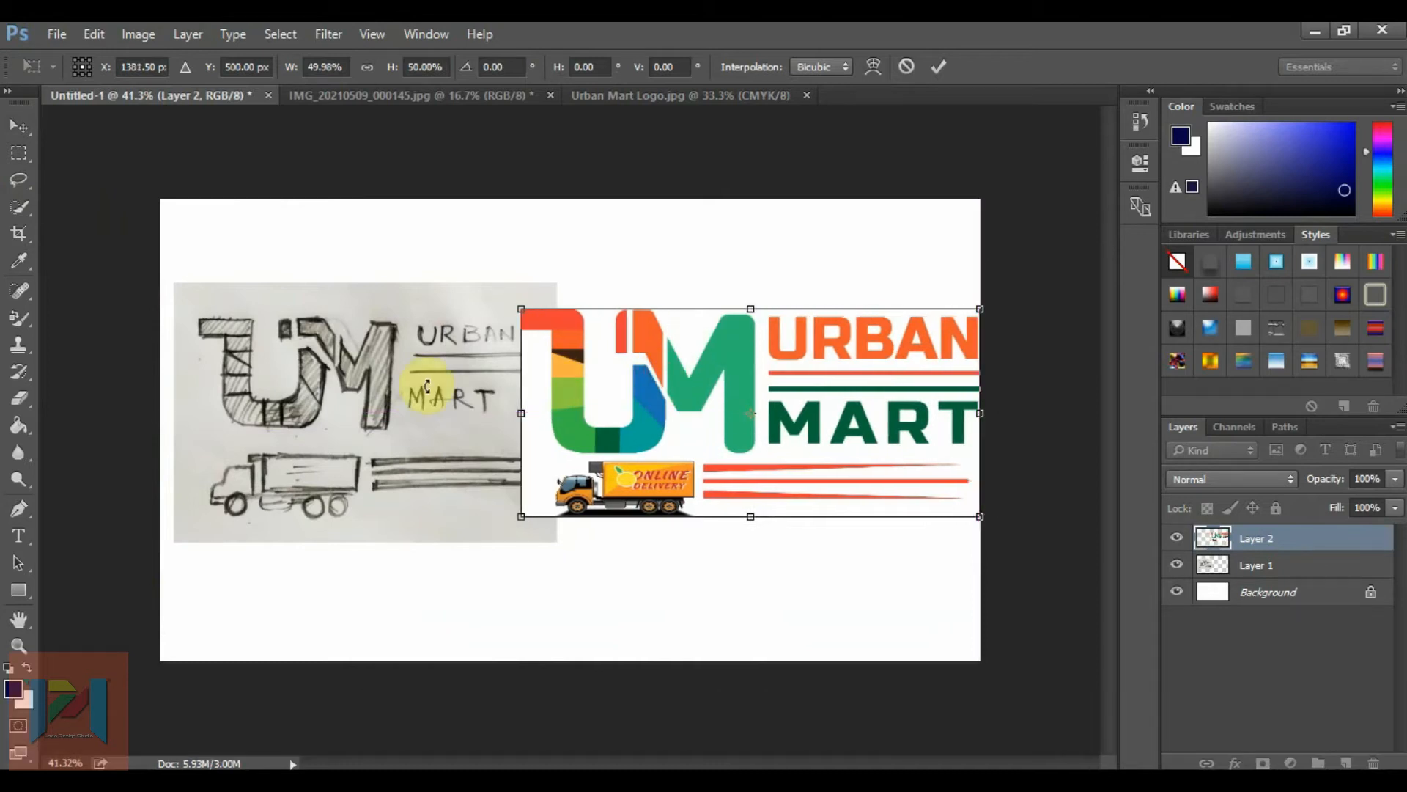
pyautogui.click(1234, 567)
pyautogui.moveTo(371, 429); pyautogui.dragTo(371, 430)
pyautogui.click(19, 128)
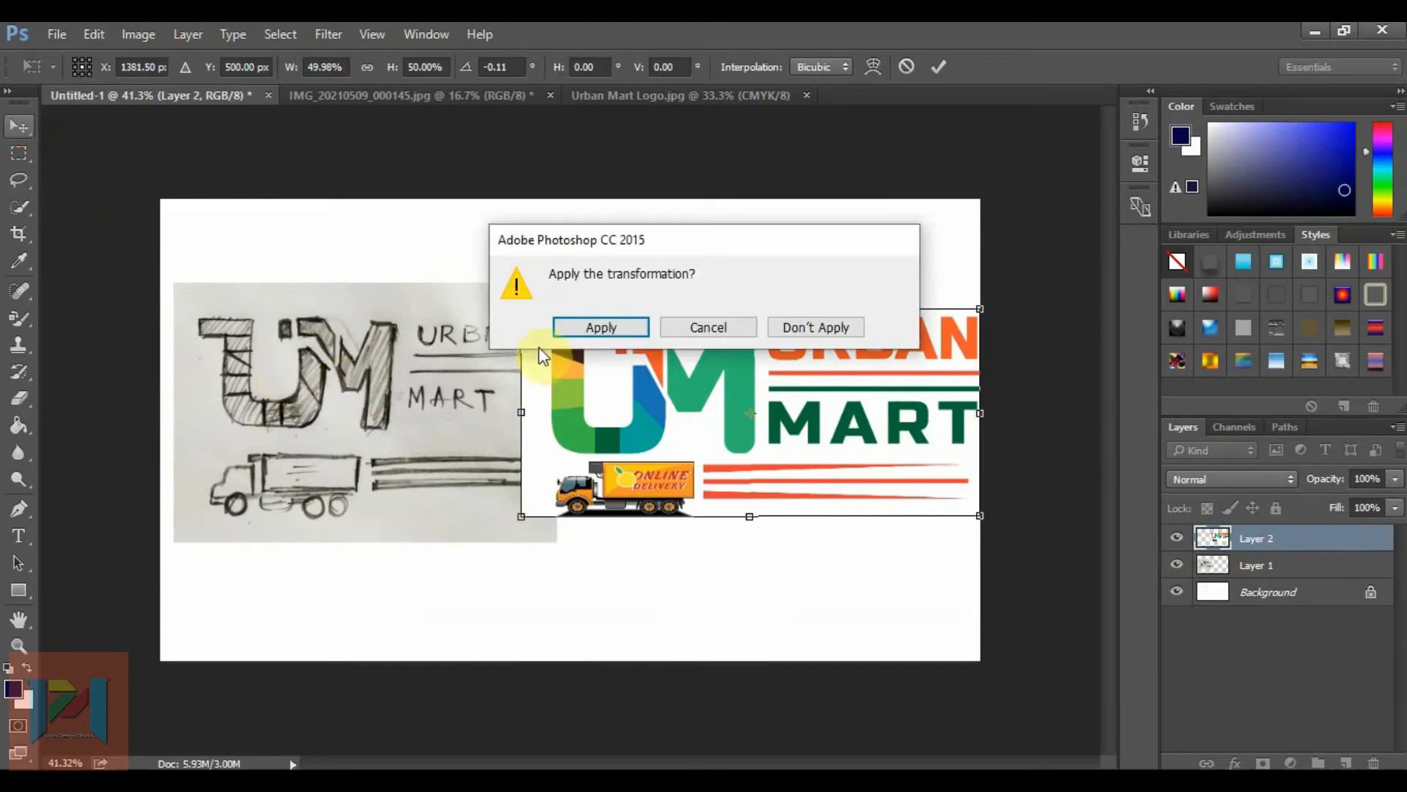
pyautogui.click(603, 328)
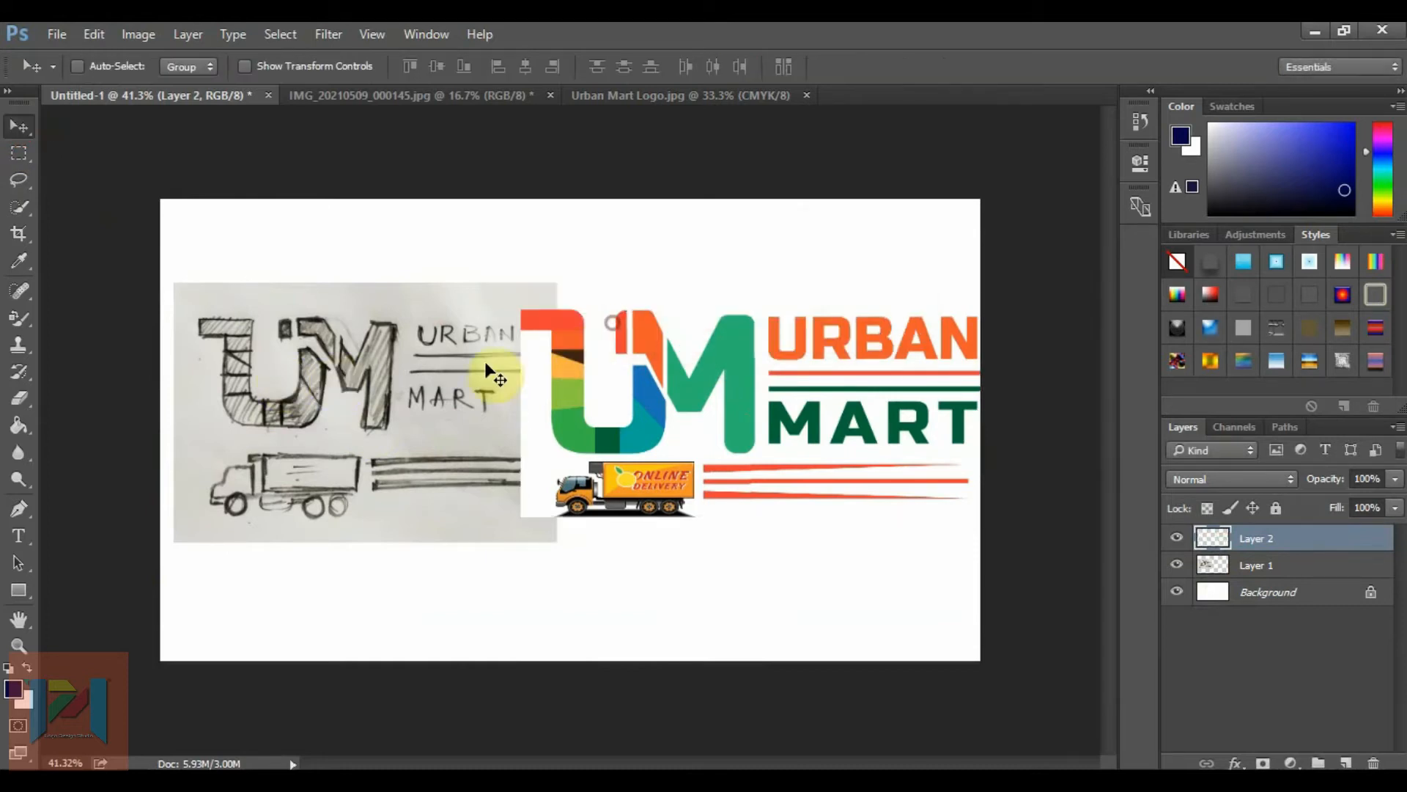
# - Shift the logo layer and the sketch layer slightly left on the canvas
pyautogui.moveTo(431, 370)
pyautogui.mouseDown()
pyautogui.moveTo(415, 372)
pyautogui.moveTo(433, 375)
pyautogui.moveTo(418, 411)
pyautogui.mouseUp()
pyautogui.click(1237, 565)
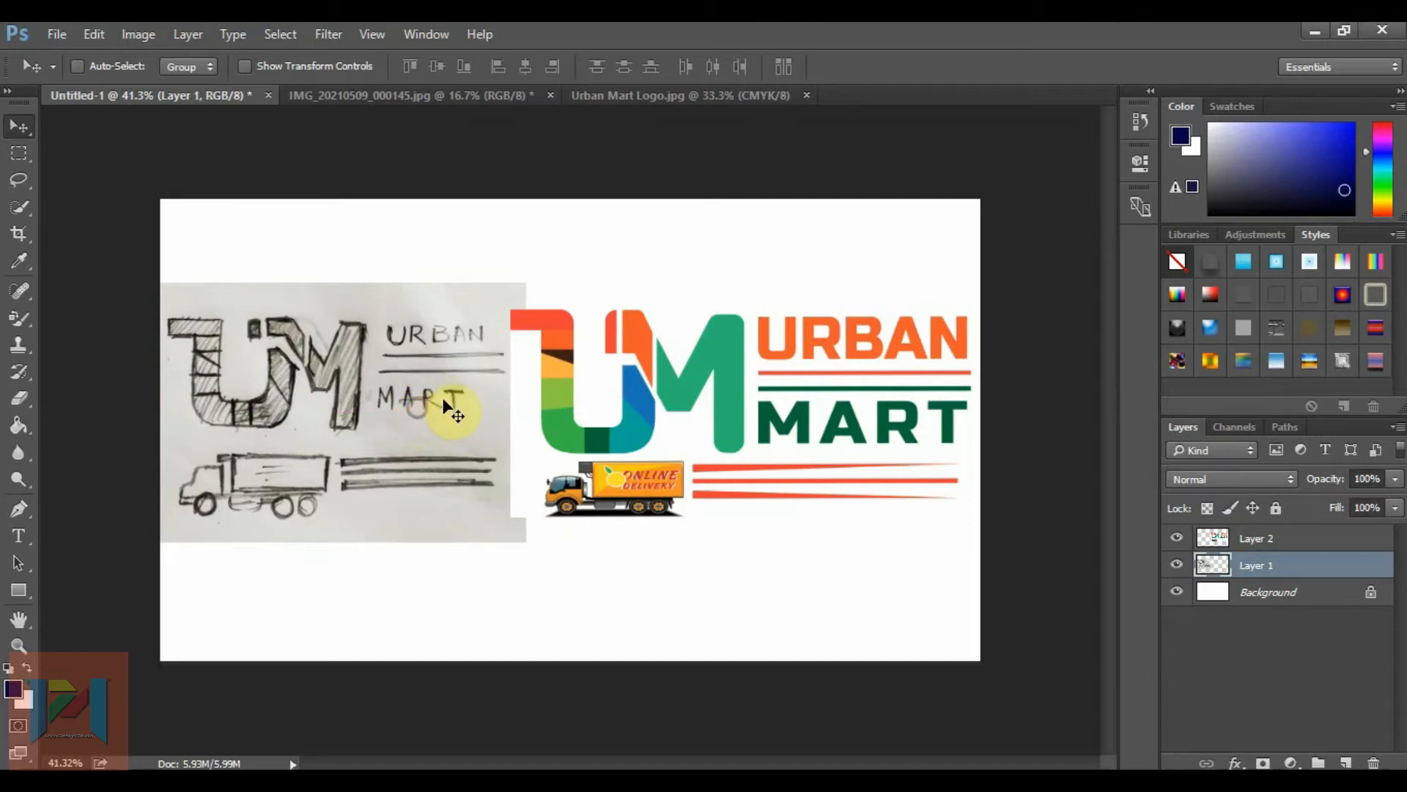
pyautogui.click(19, 152)
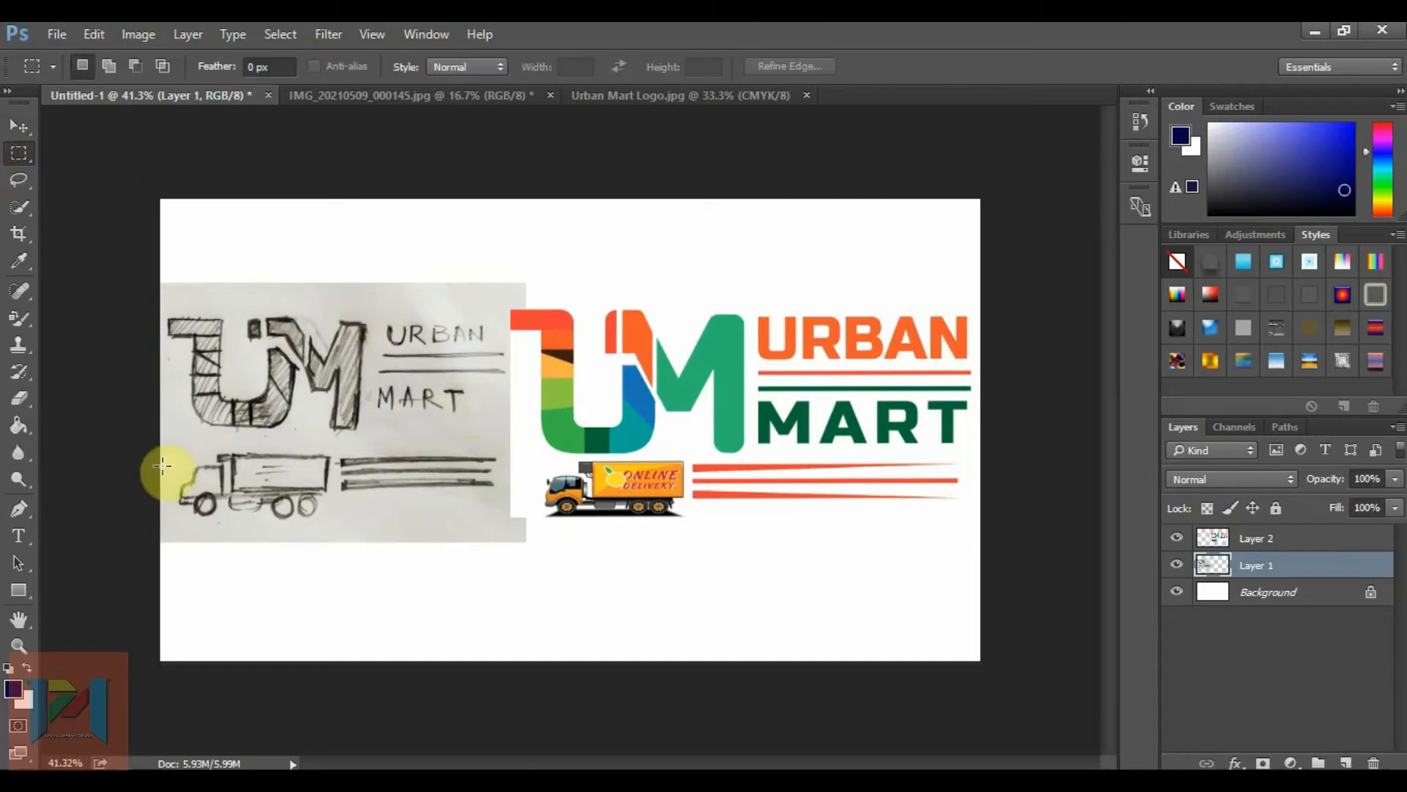
# - Draw a thick right-pointing arrow custom shape, about 101 × 100 px, between the sketch and the logo, and place its layer above the logo layer
pyautogui.moveTo(29, 596); pyautogui.dragTo(98, 691)
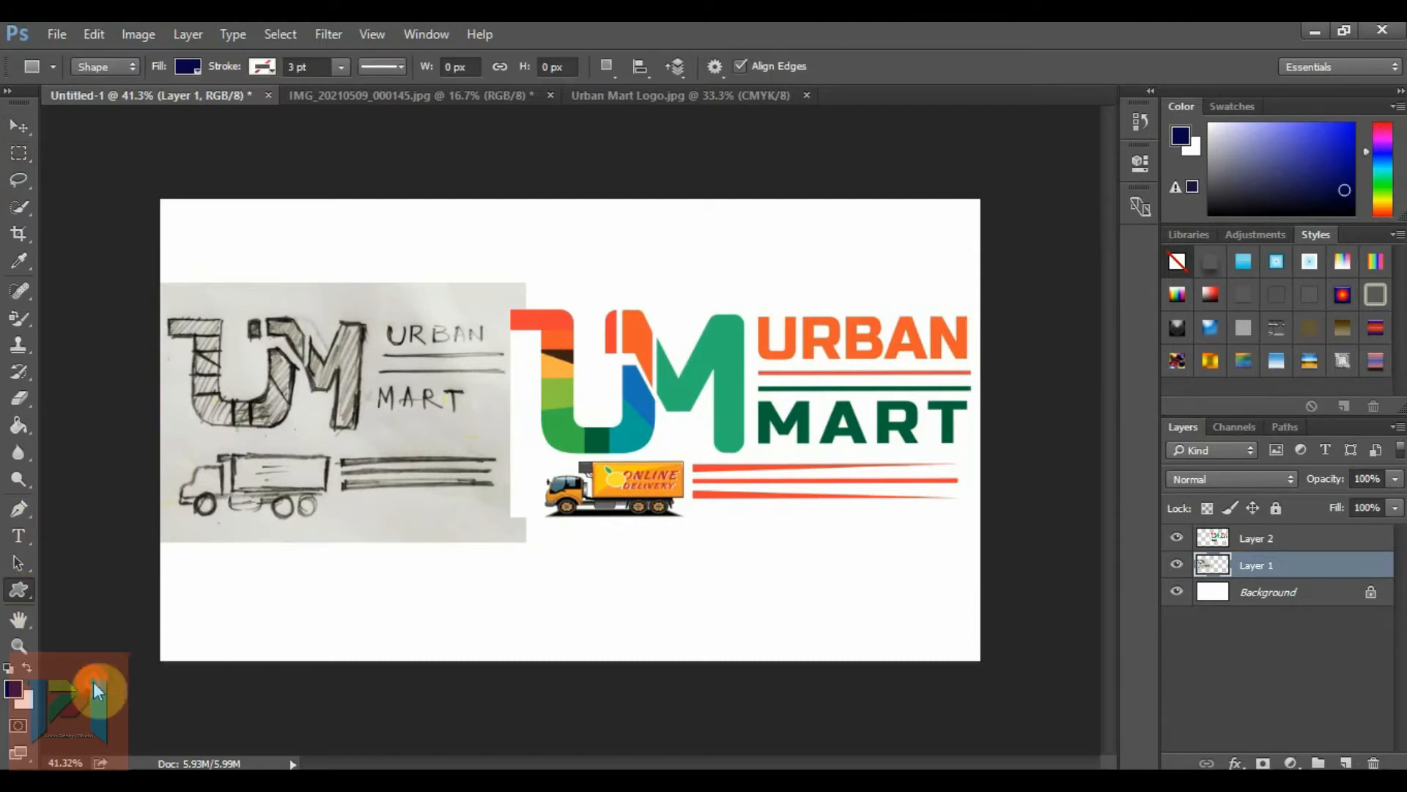
pyautogui.click(804, 69)
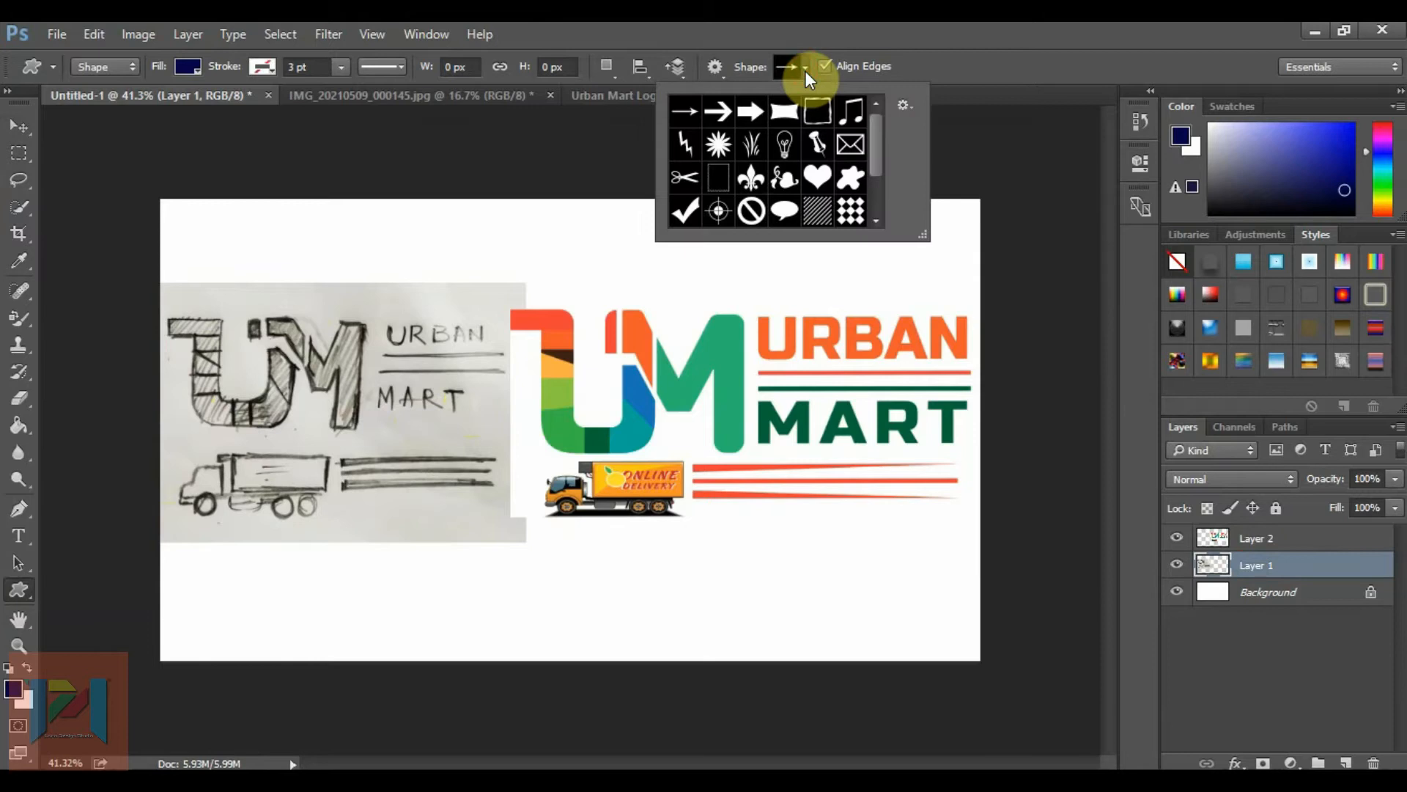
pyautogui.click(750, 111)
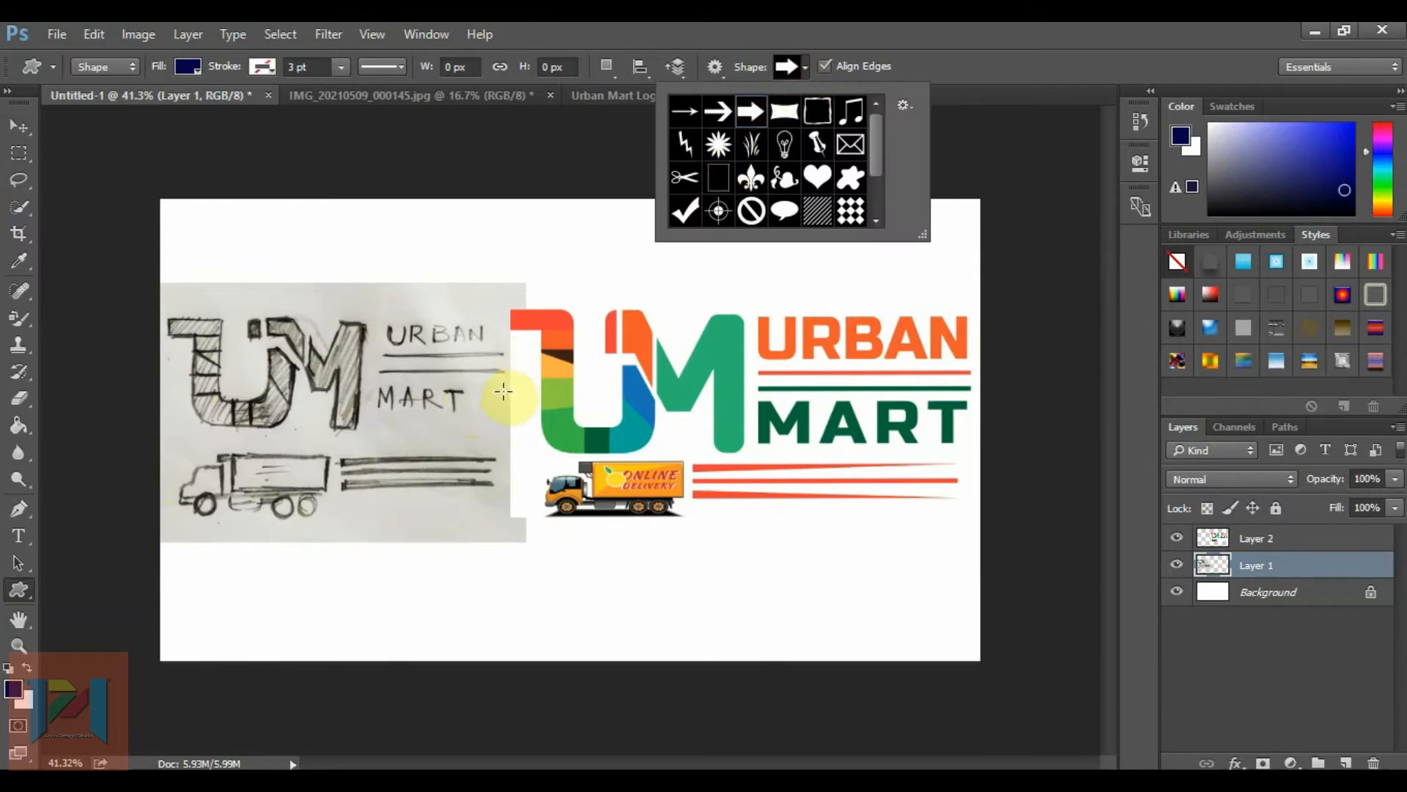
pyautogui.moveTo(489, 386); pyautogui.dragTo(530, 425)
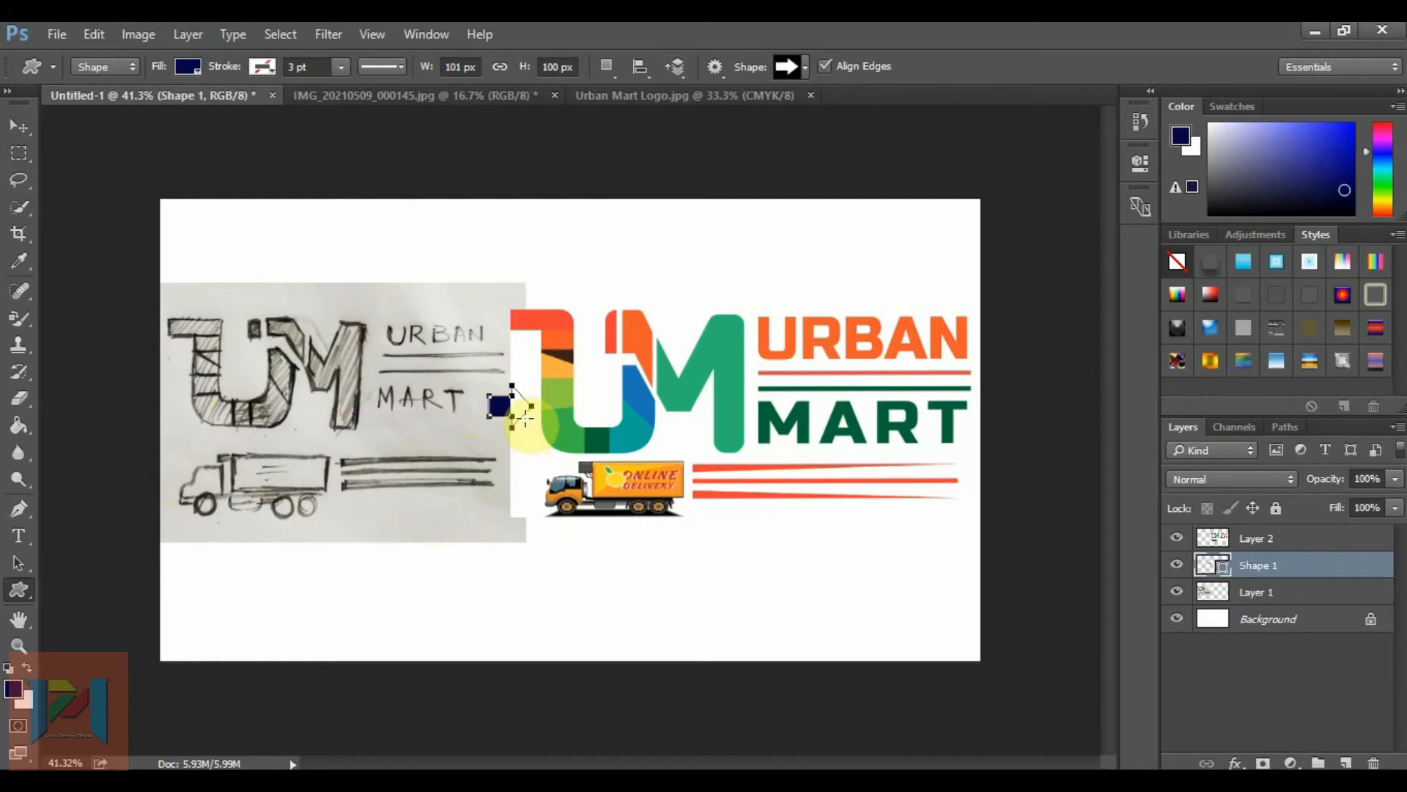
pyautogui.scroll(5, 525, 416)
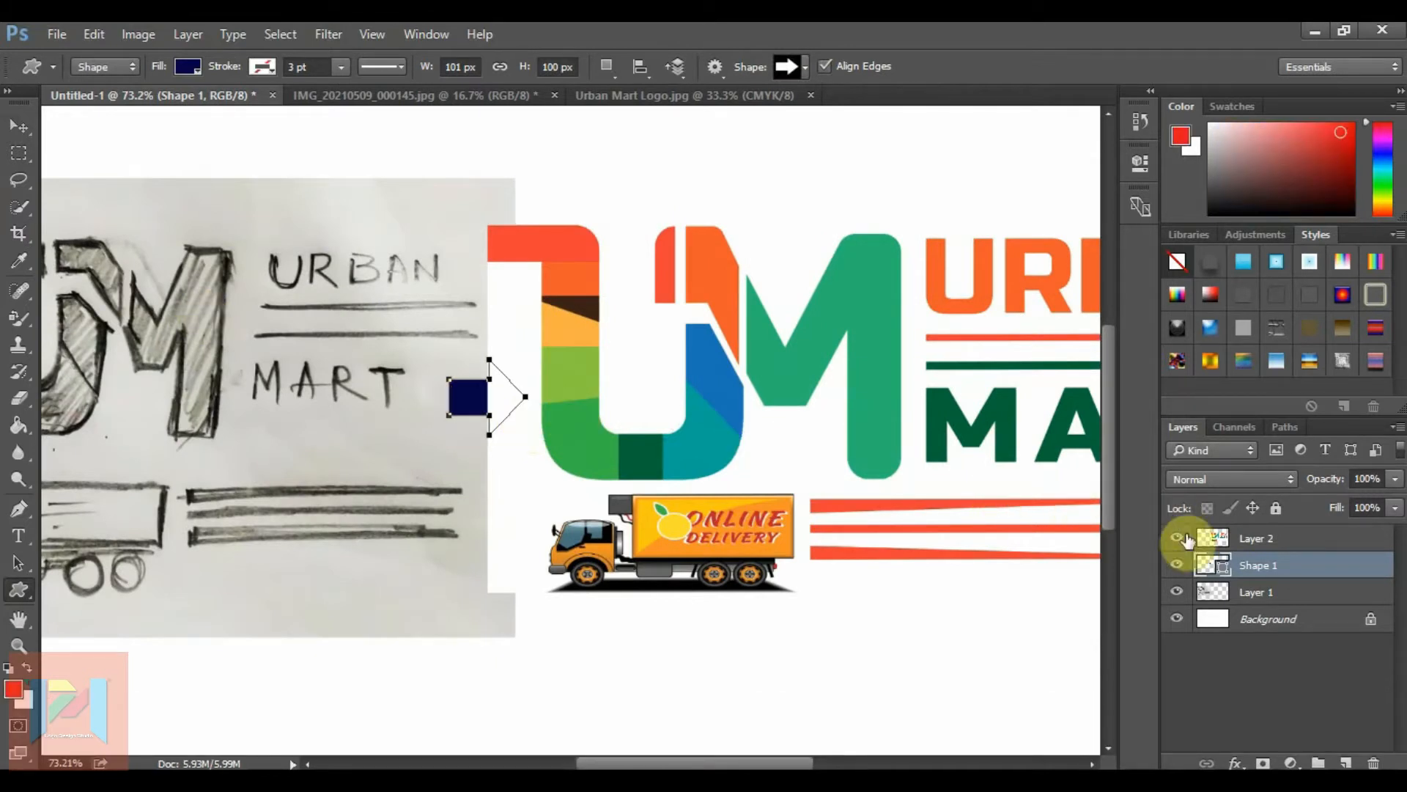
pyautogui.moveTo(1203, 565); pyautogui.dragTo(1200, 540)
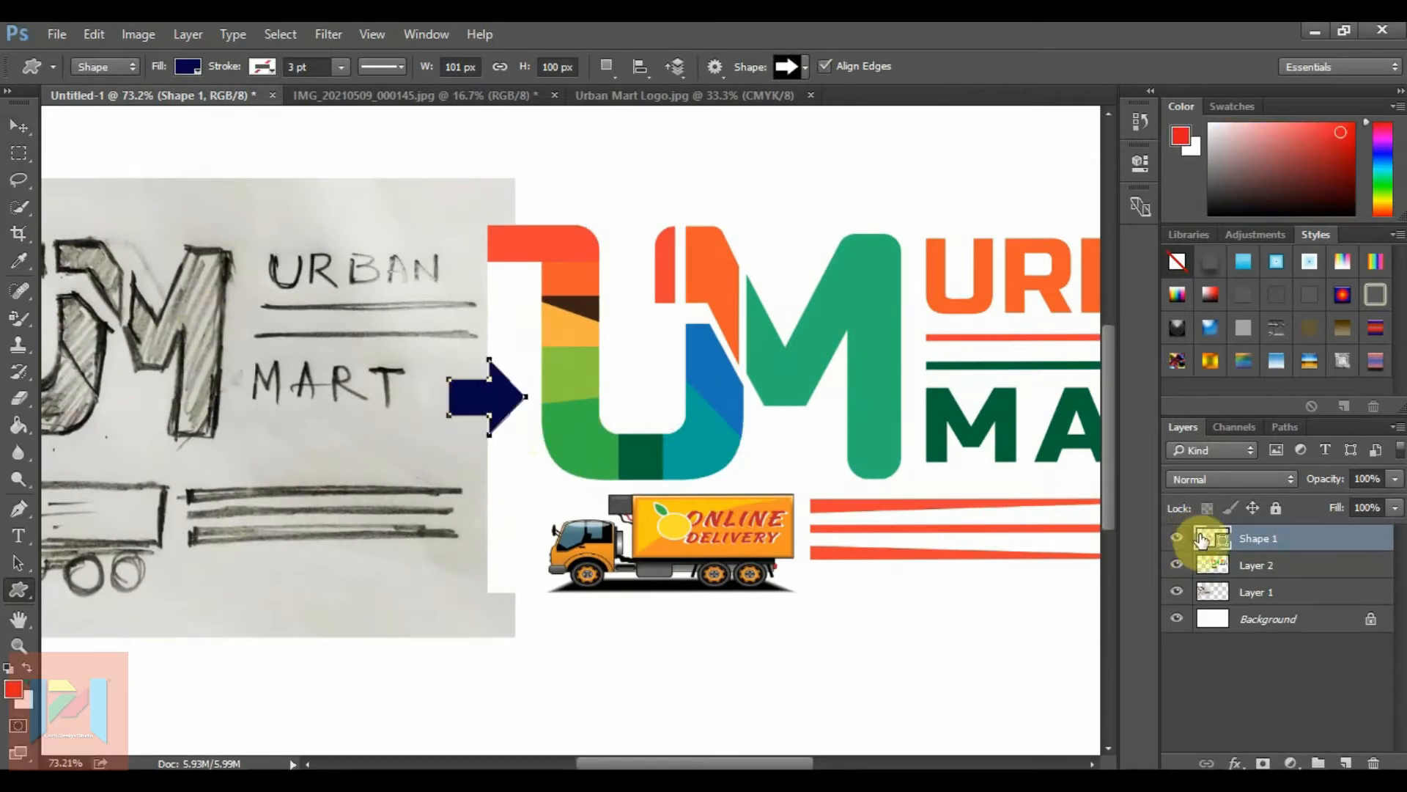
# - Change the arrow shape's fill colour to bright red
pyautogui.press('m')
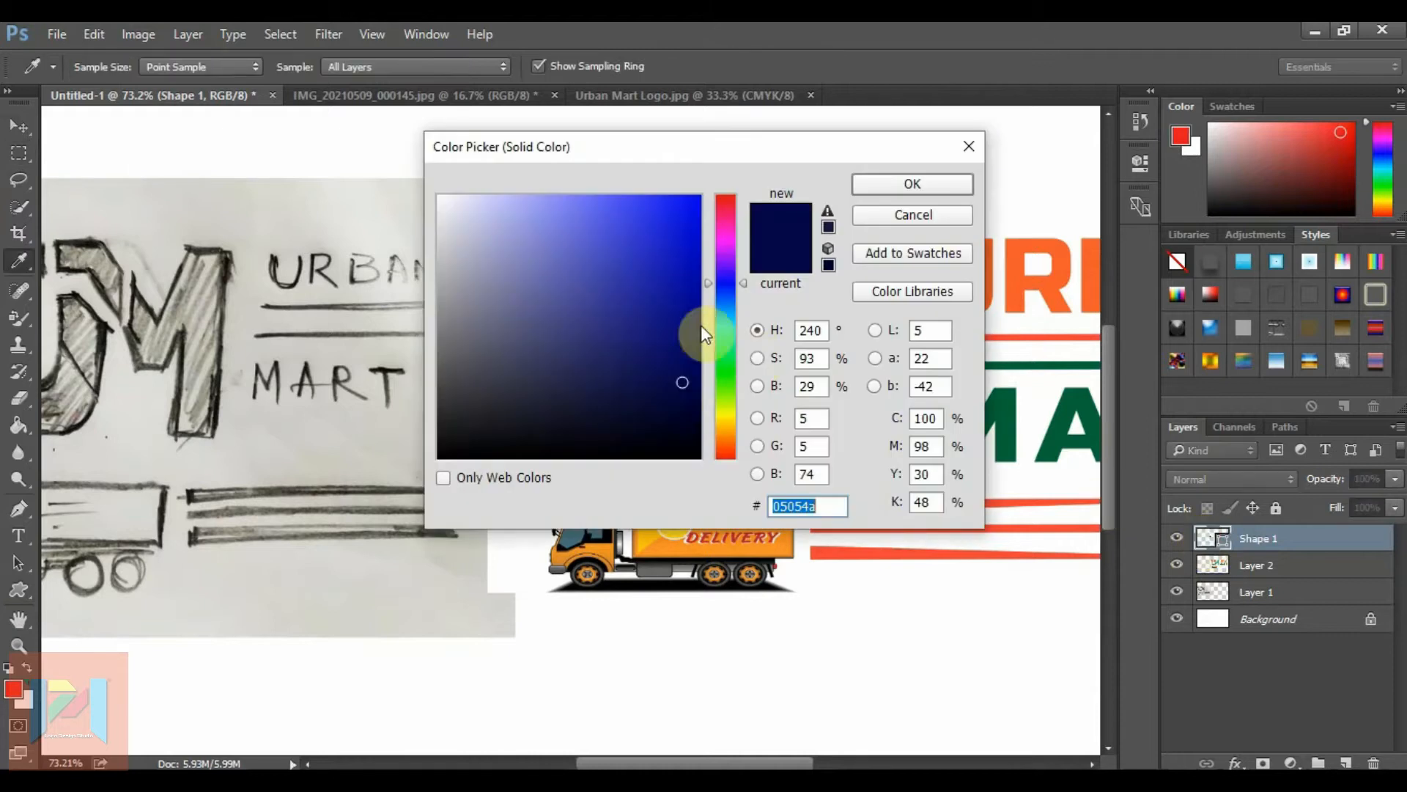
pyautogui.moveTo(746, 258); pyautogui.dragTo(737, 461)
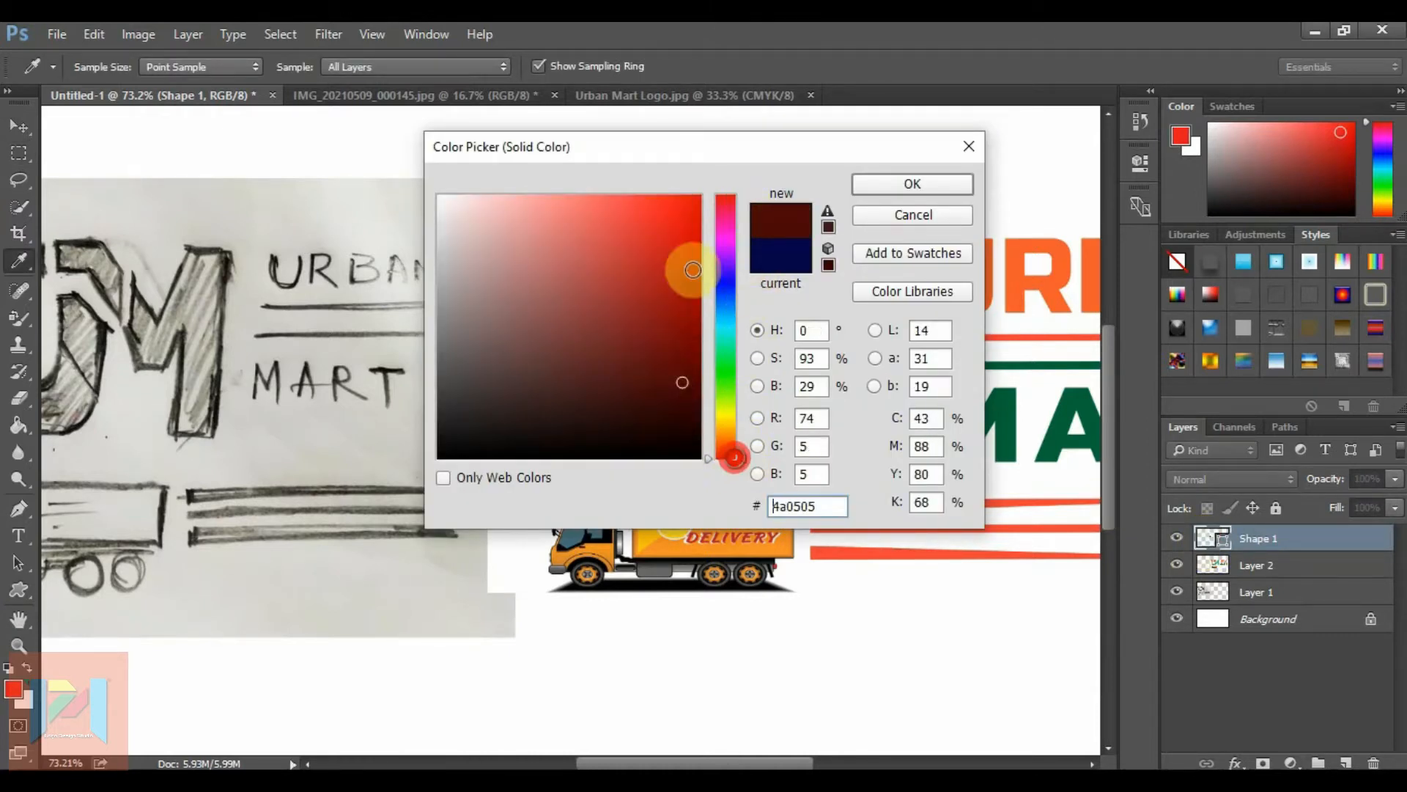
pyautogui.click(685, 212)
pyautogui.click(882, 186)
# - Stretch the red arrow leftward to about 140% of its width with Free Transform and apply the transformation
pyautogui.press('m')
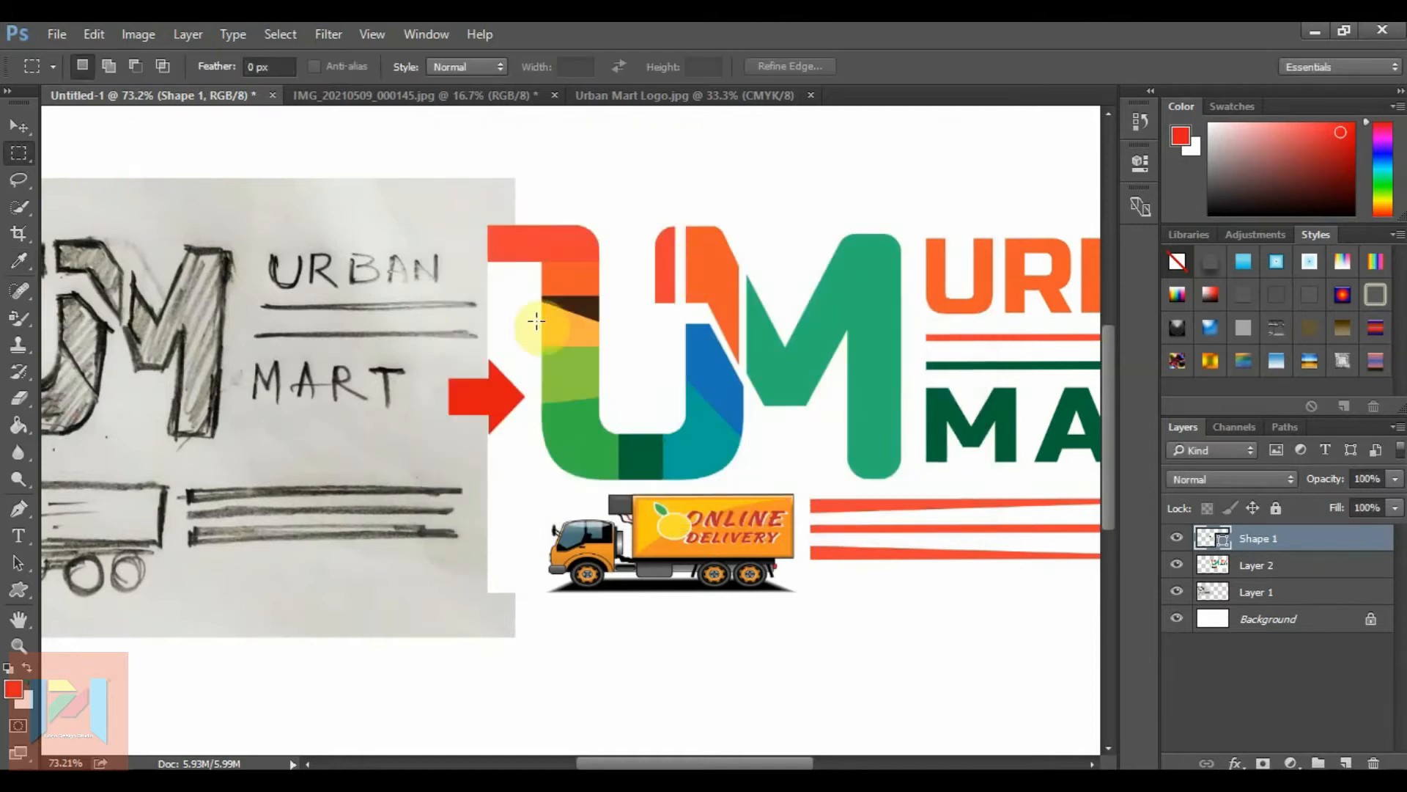
pyautogui.rightClick(458, 393)
pyautogui.click(489, 601)
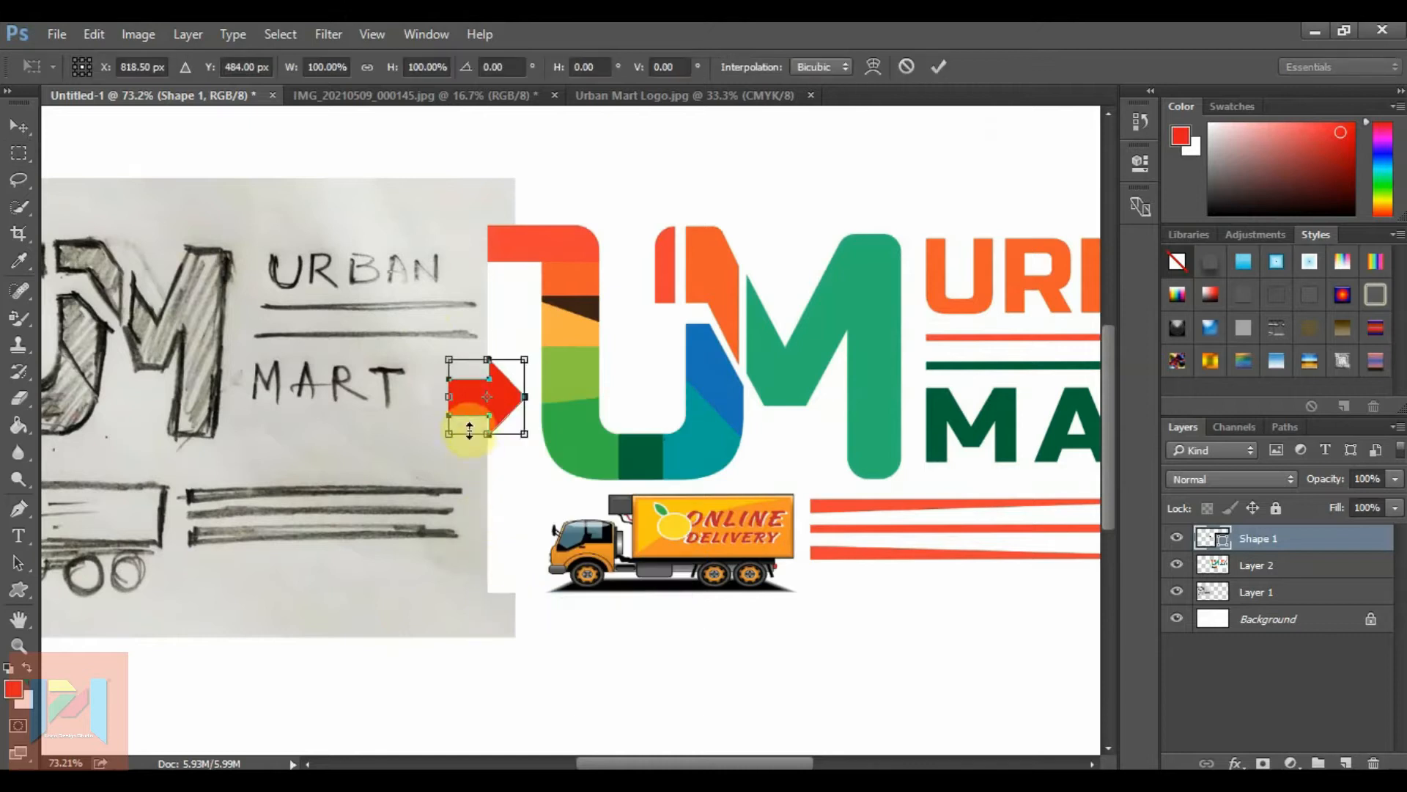
pyautogui.moveTo(447, 398); pyautogui.dragTo(419, 398)
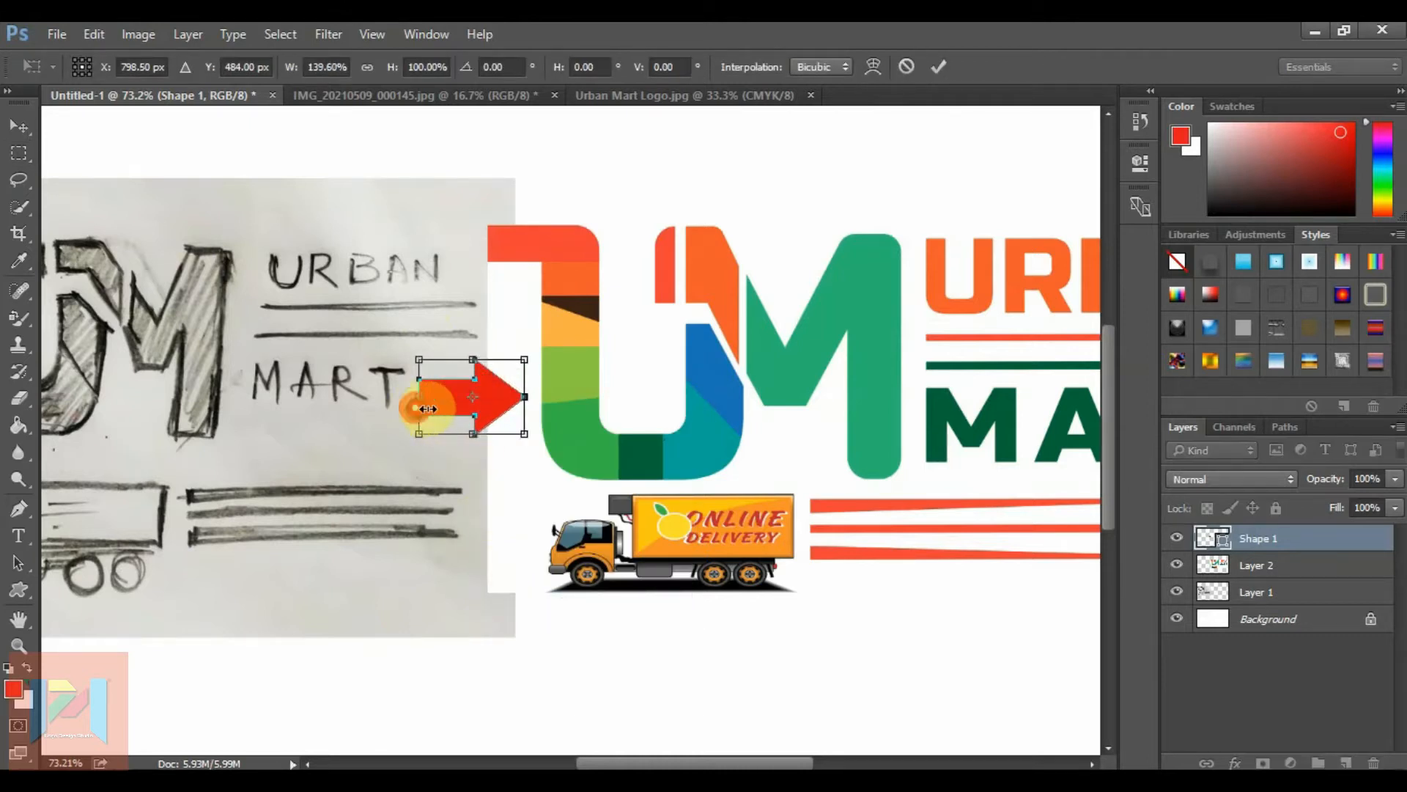
pyautogui.click(18, 152)
pyautogui.click(572, 324)
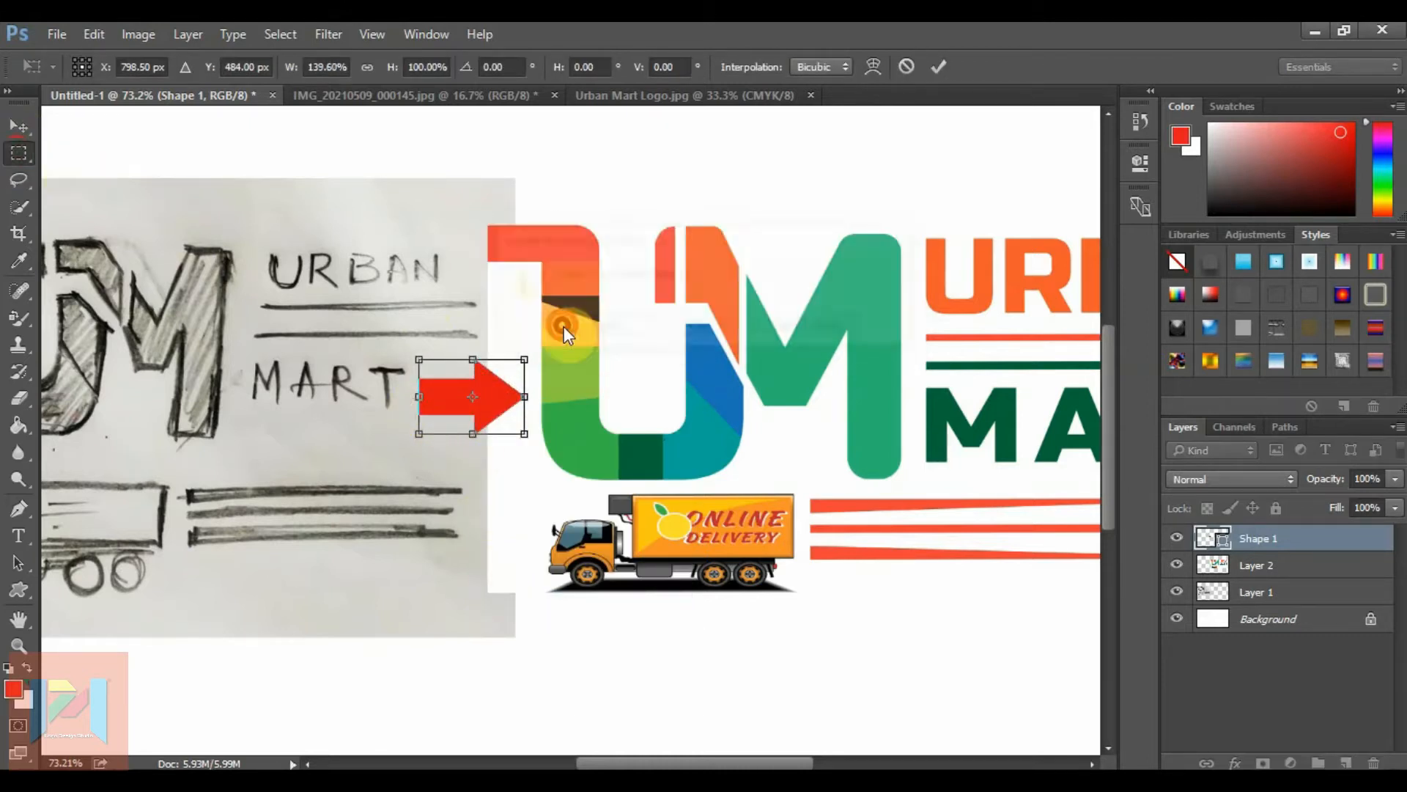
# - Add the heading "SKETCH to LOGO" in red Arial Bold at 30.5 pt above the sketch and logo
pyautogui.scroll(-2, 423, 356)
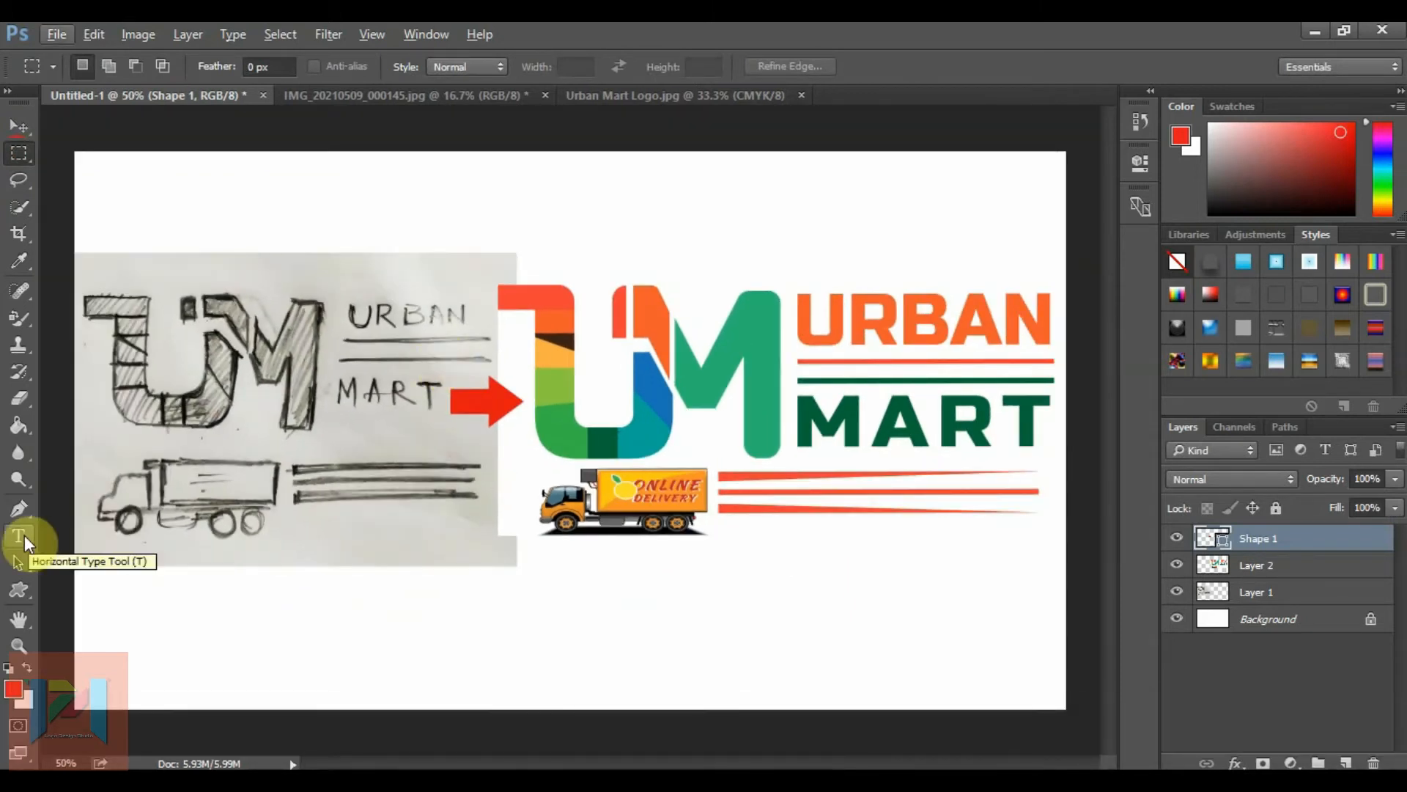
pyautogui.click(19, 535)
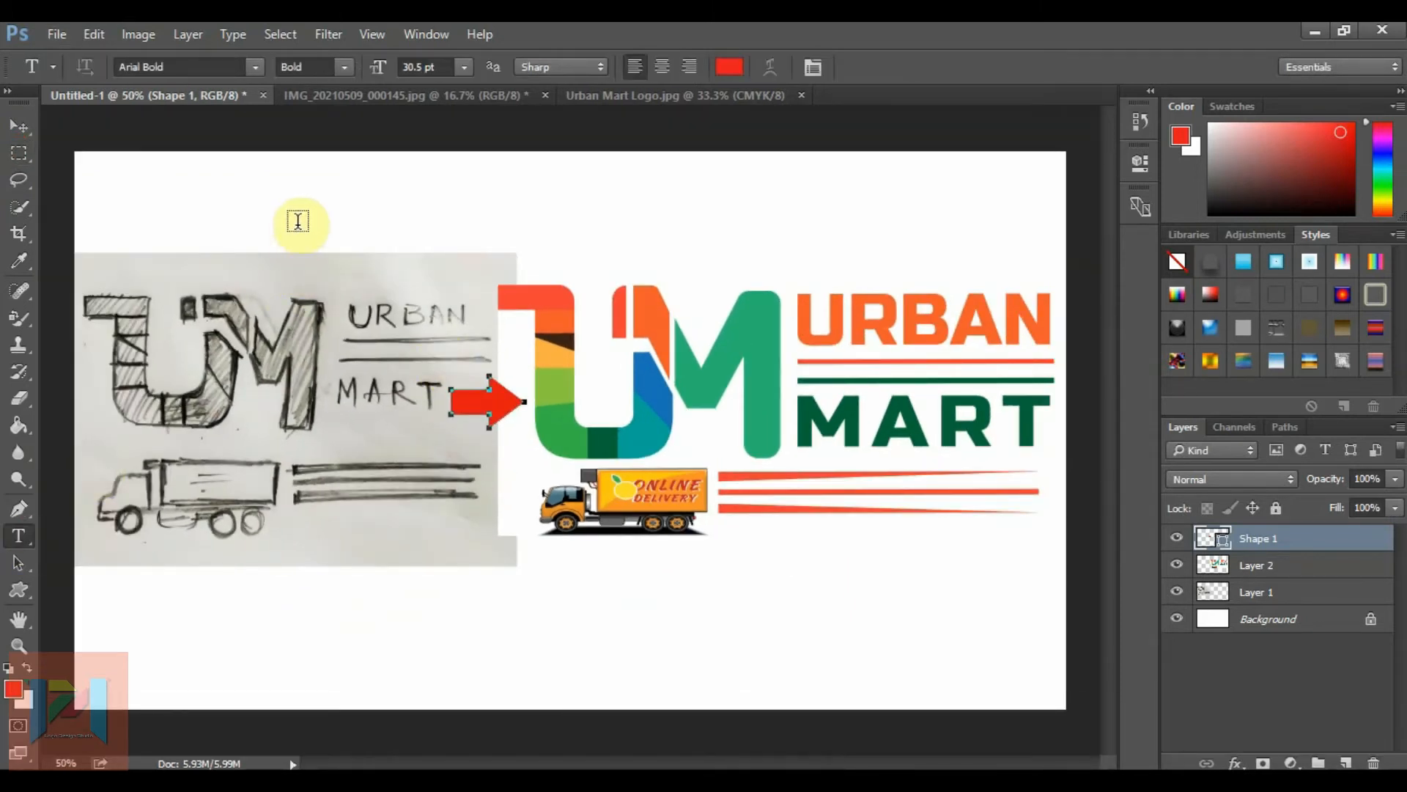
pyautogui.click(270, 218)
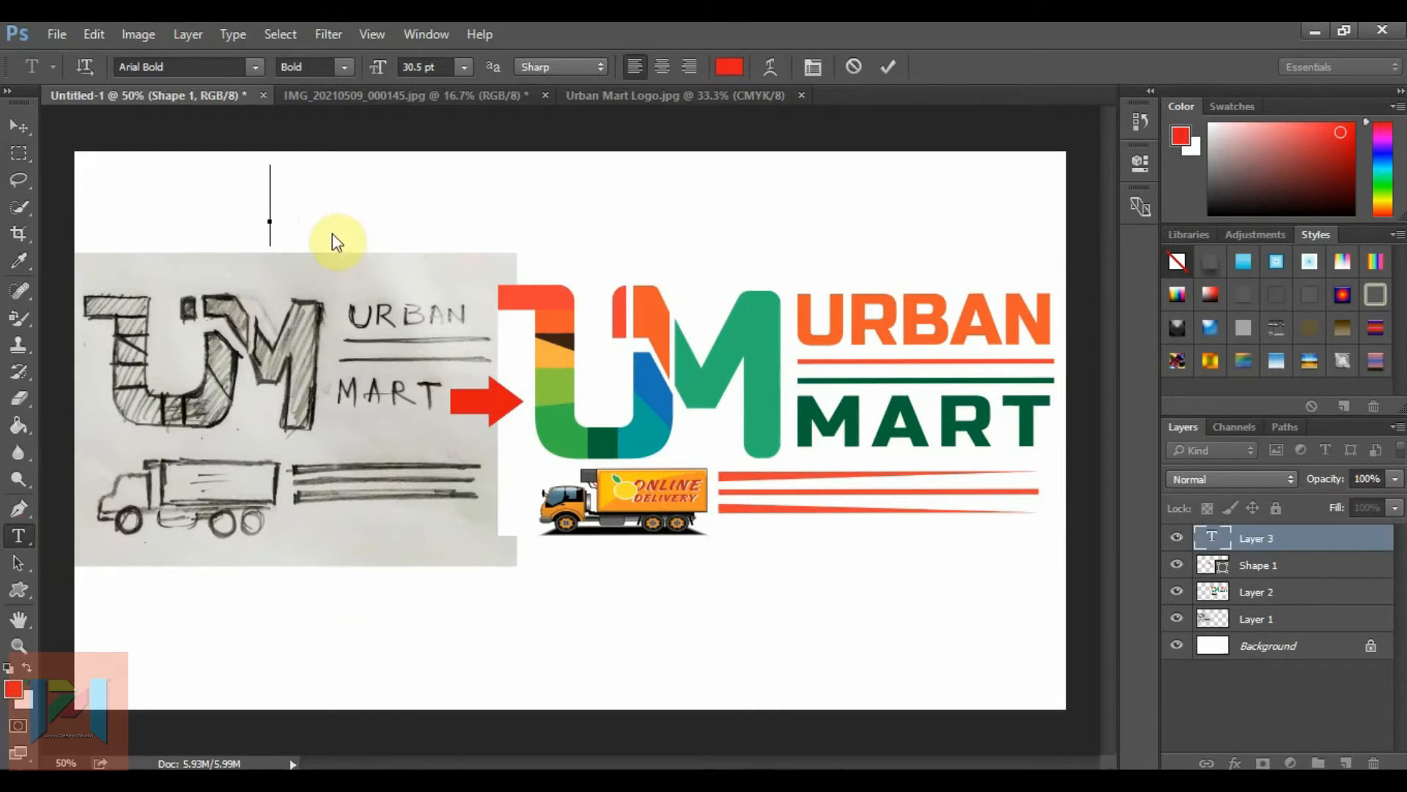
pyautogui.write('SKE')
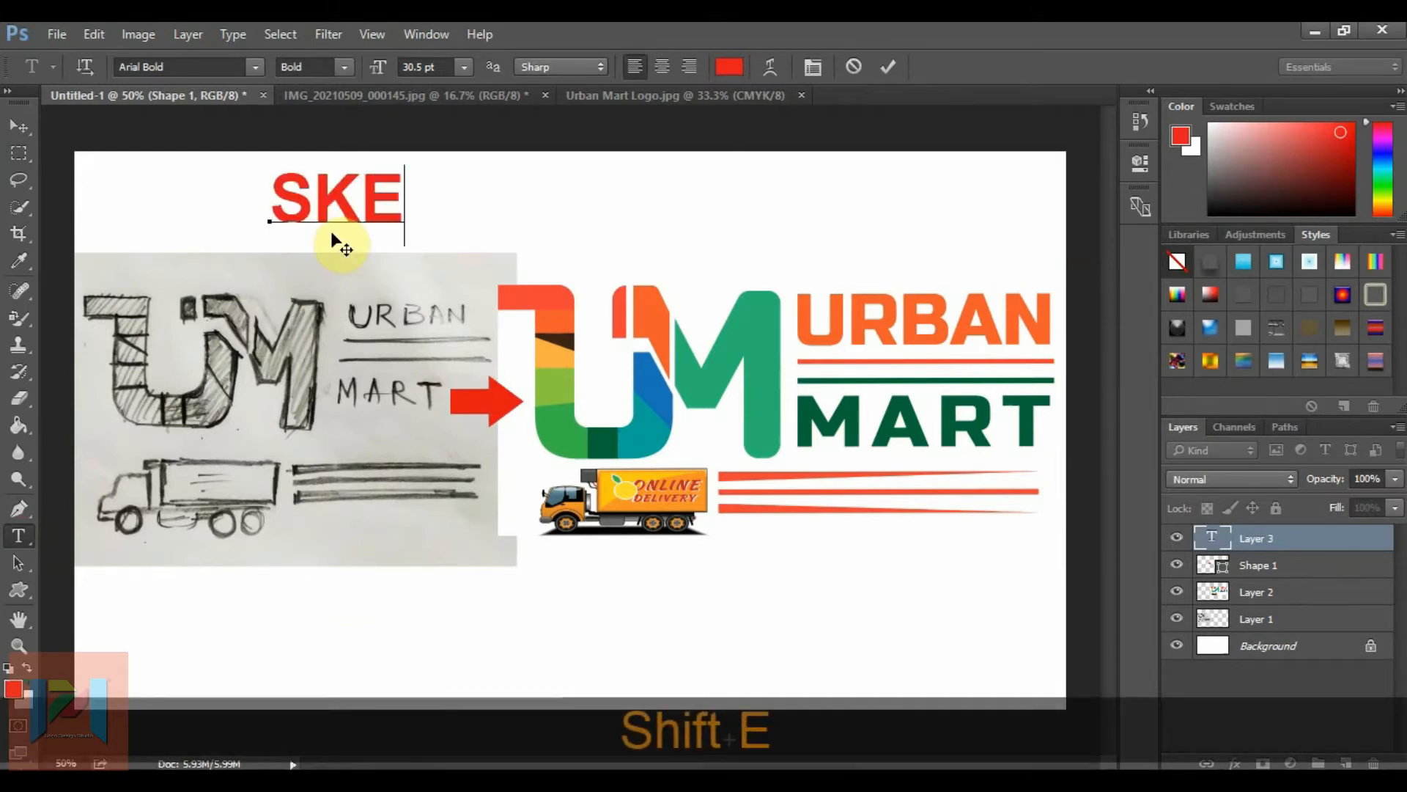
pyautogui.write('TCH to')
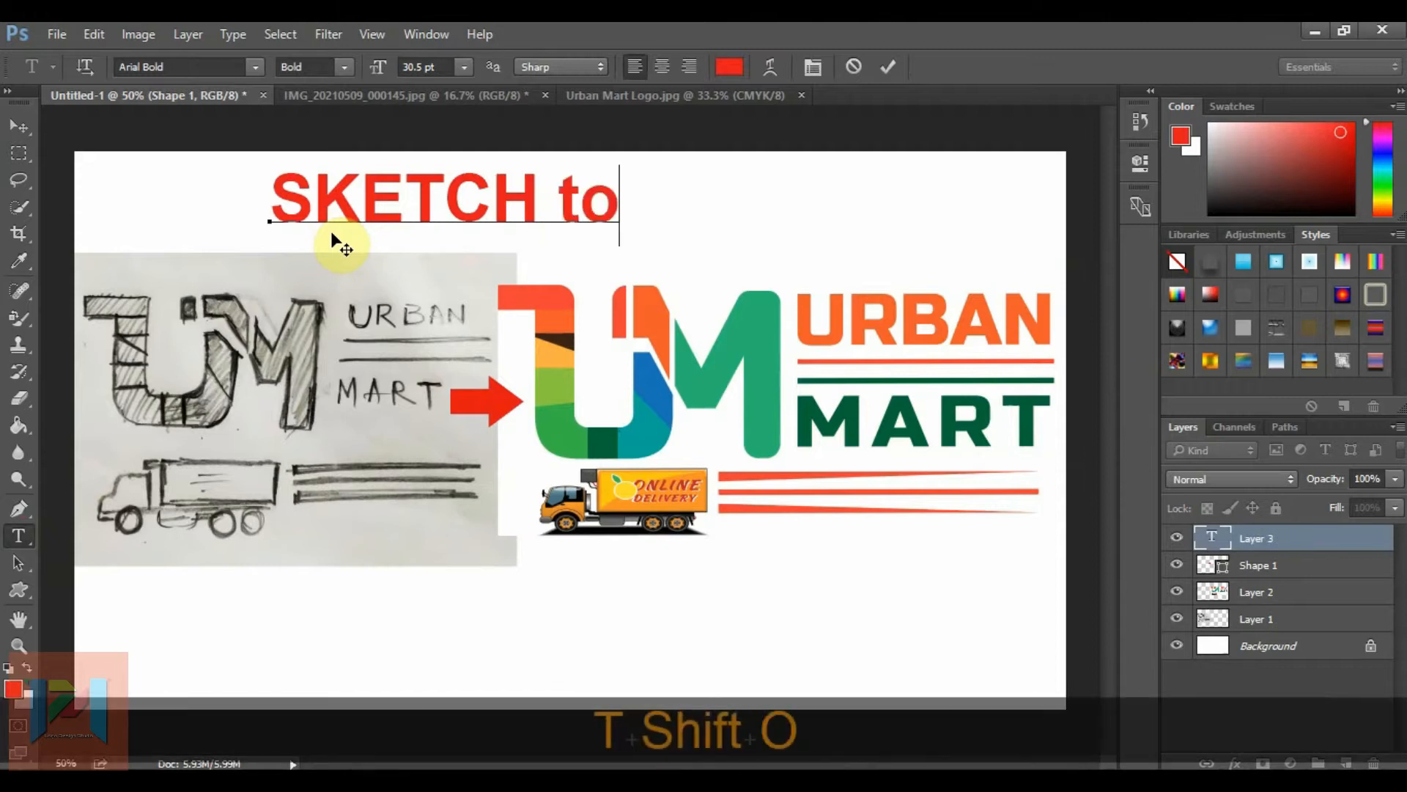
pyautogui.write(' LOGO')
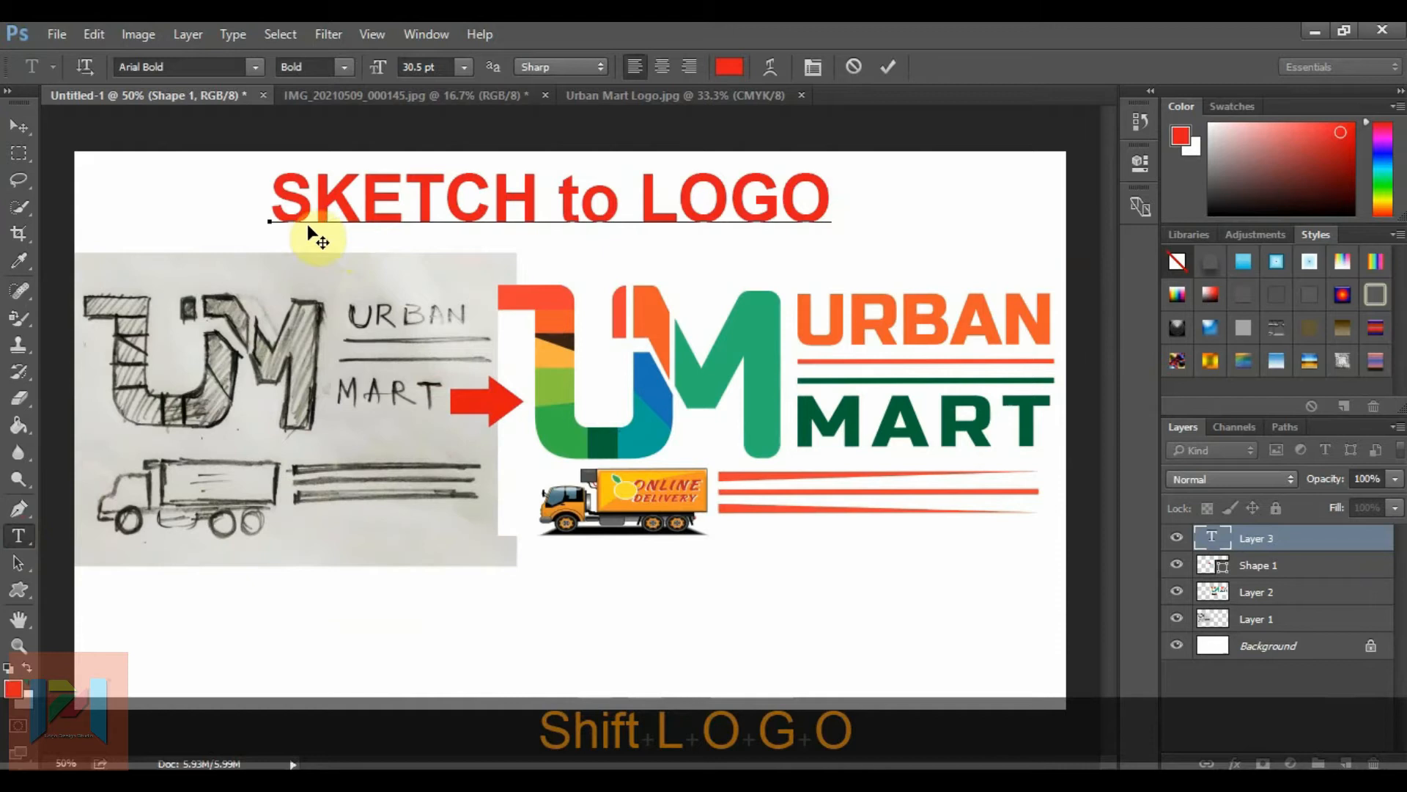
# - Shift the heading slightly left and down, scale it to about 143% with Free Transform, centre it over the artwork and apply
pyautogui.click(19, 126)
pyautogui.moveTo(564, 205); pyautogui.dragTo(537, 218)
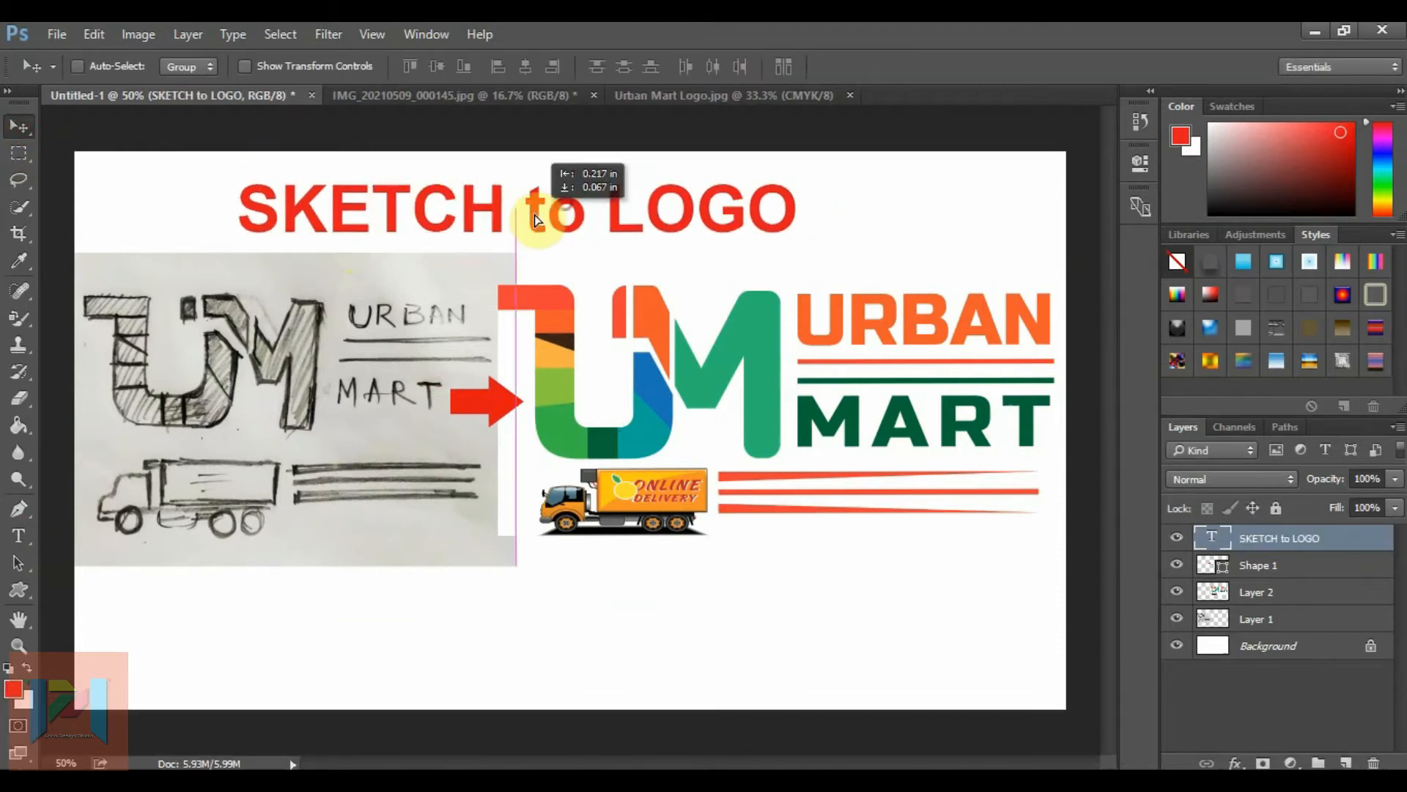
pyautogui.click(20, 153)
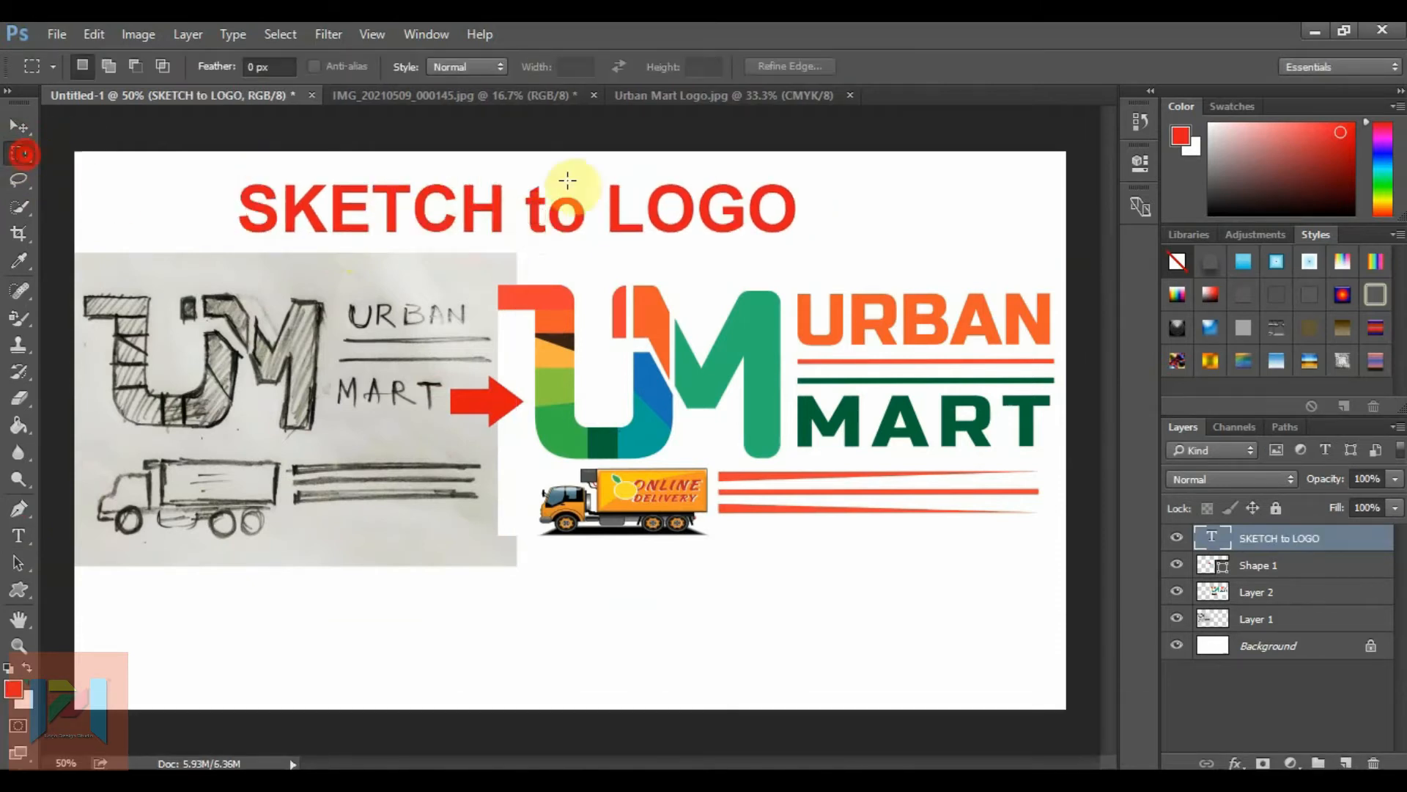
pyautogui.rightClick(632, 208)
pyautogui.click(718, 412)
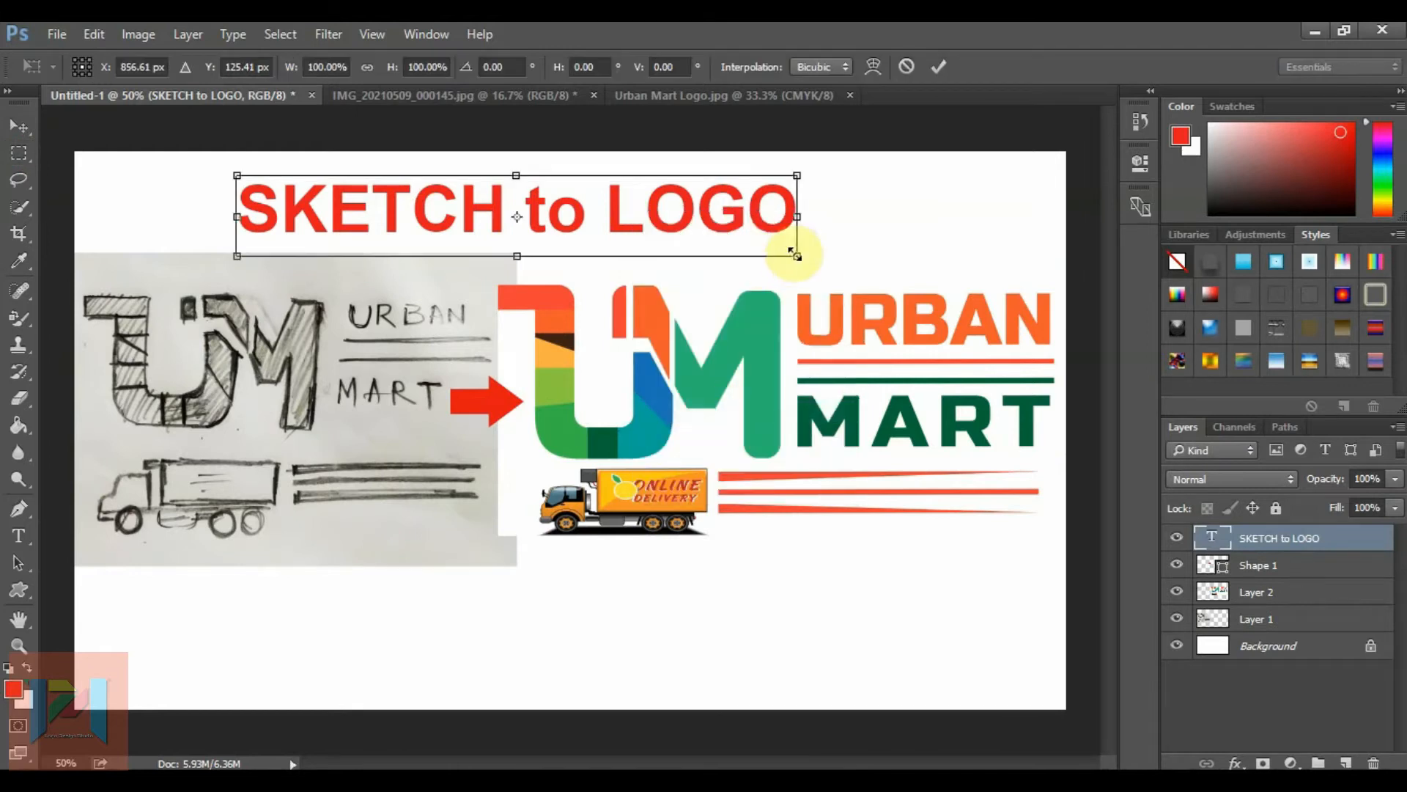
pyautogui.moveTo(801, 252); pyautogui.dragTo(916, 274)
pyautogui.moveTo(842, 242); pyautogui.dragTo(871, 247)
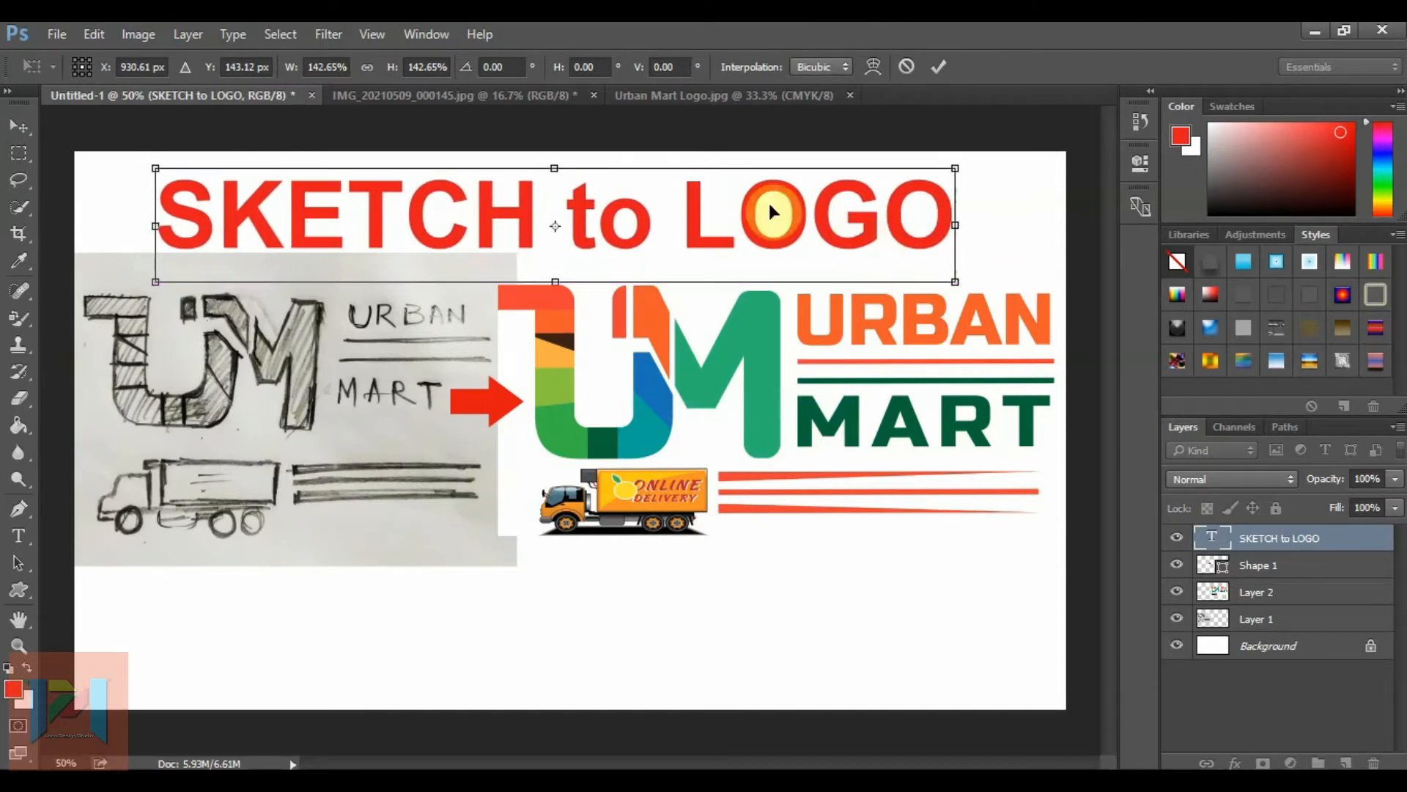
pyautogui.click(19, 152)
pyautogui.click(618, 329)
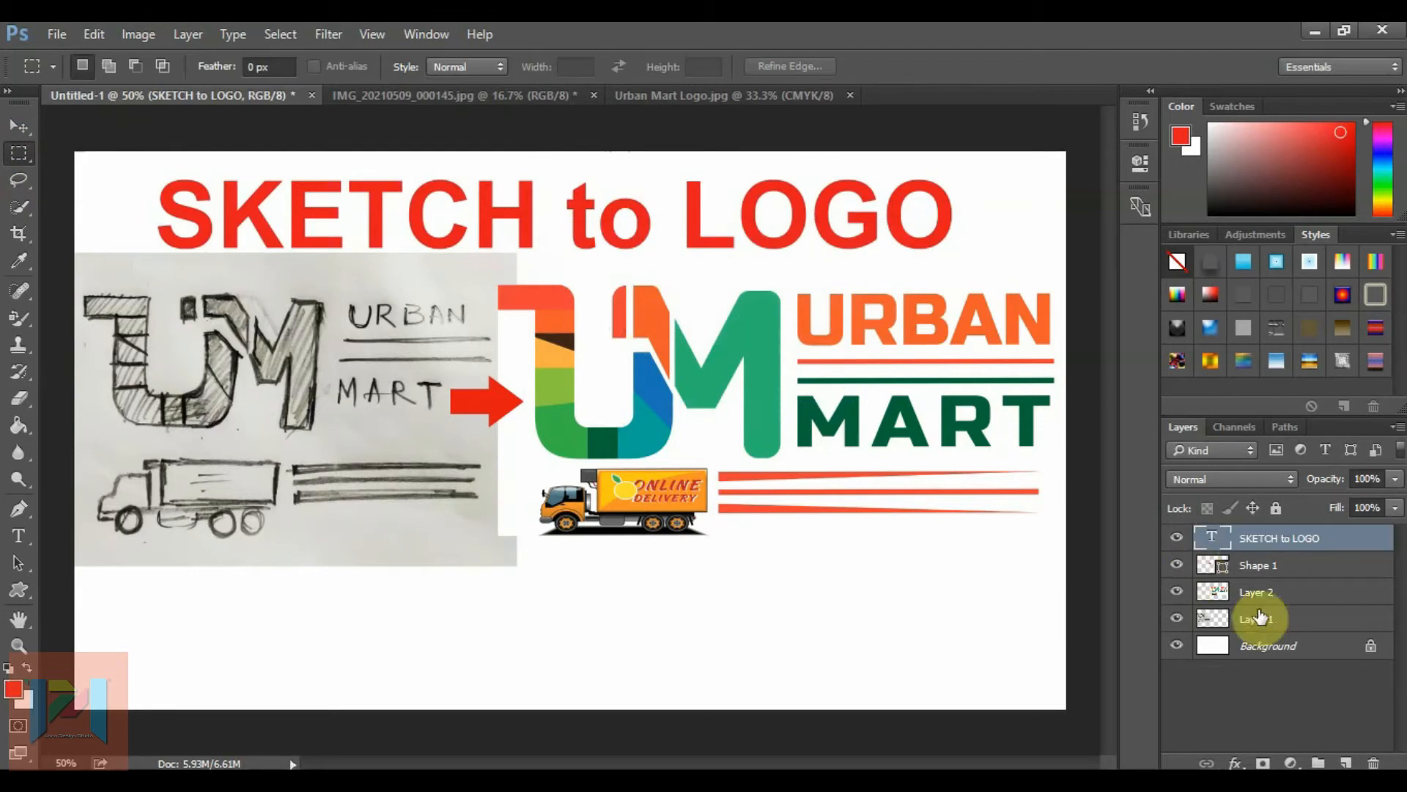
# - Change the font of the "SKETCH to LOGO" heading to Alegreya Sans Black
pyautogui.doubleClick(1213, 538)
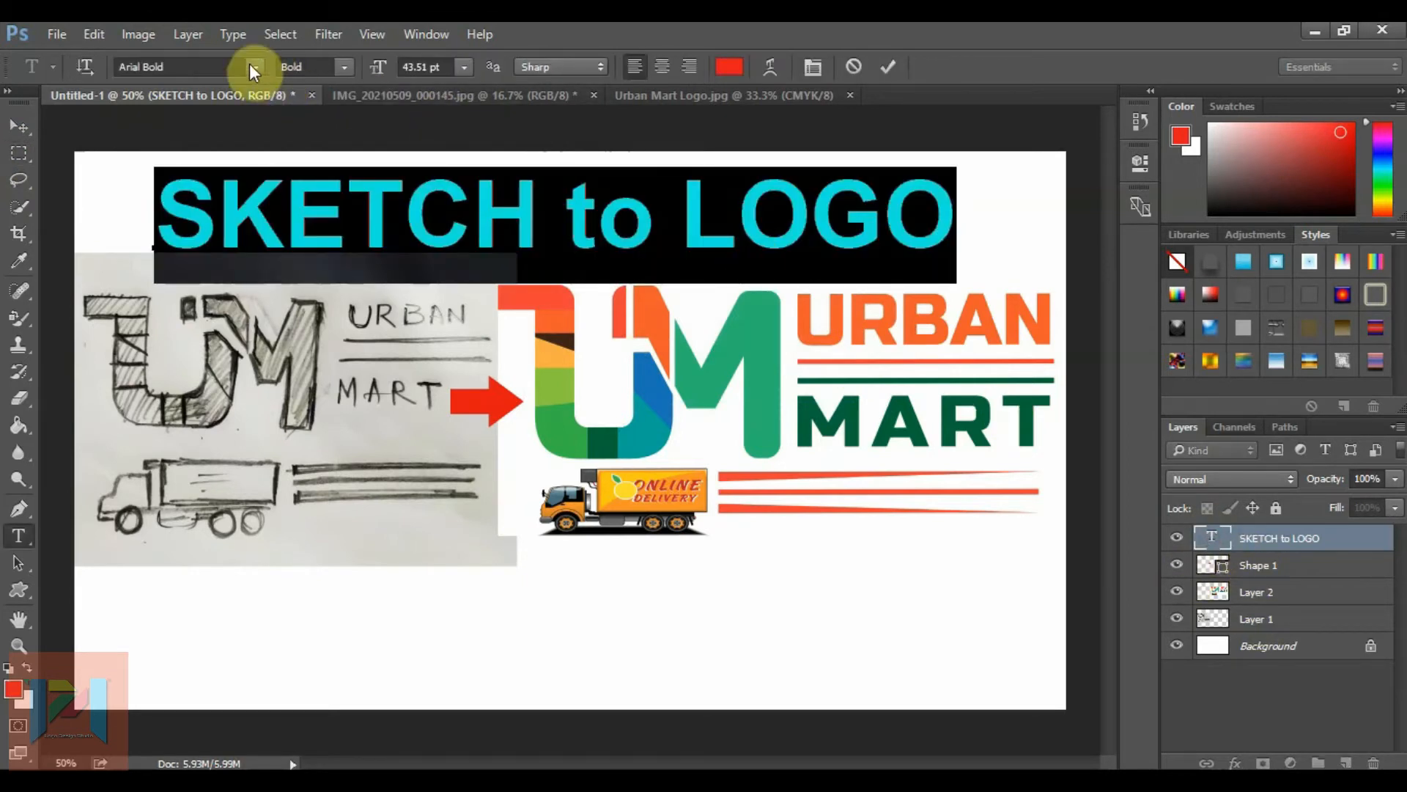
pyautogui.click(256, 71)
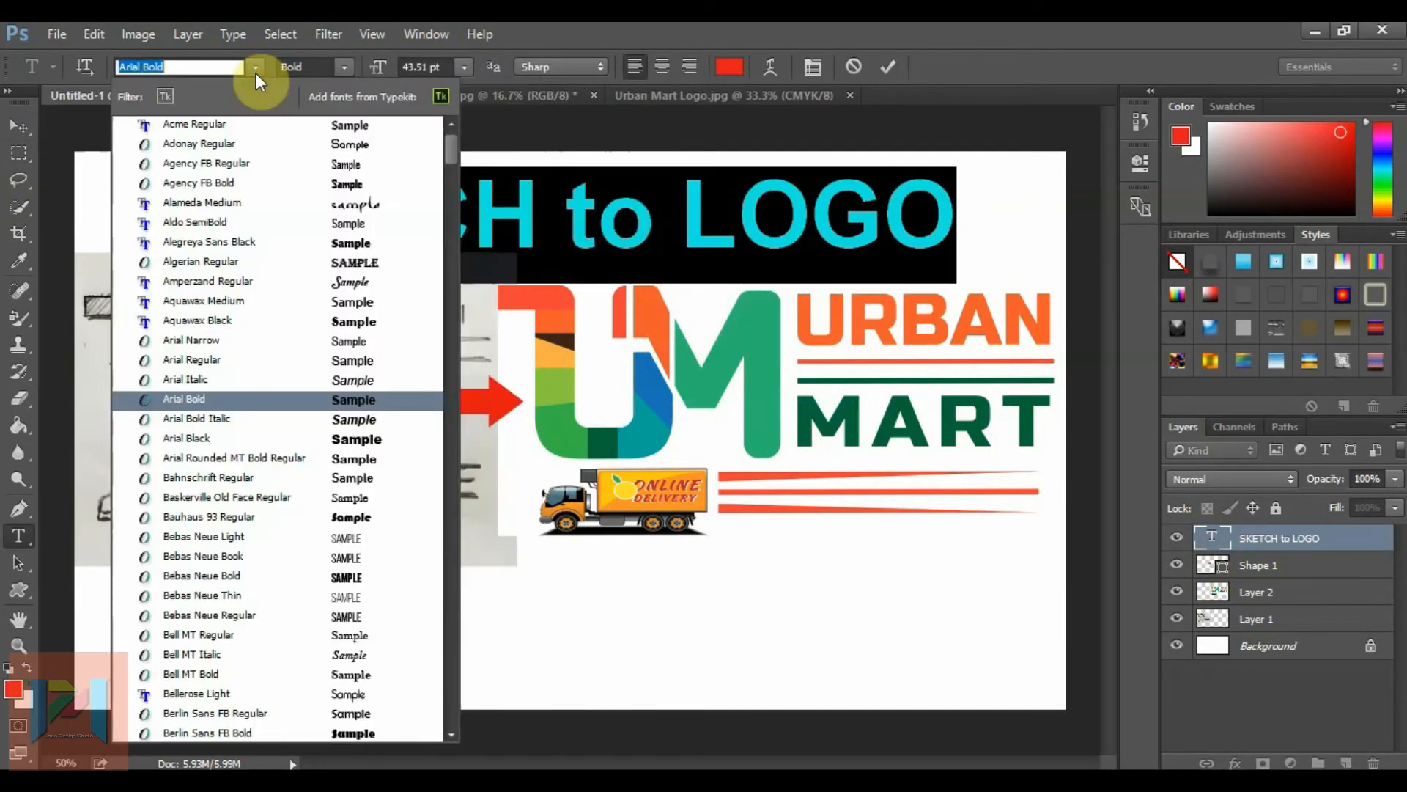
pyautogui.click(244, 252)
pyautogui.click(20, 128)
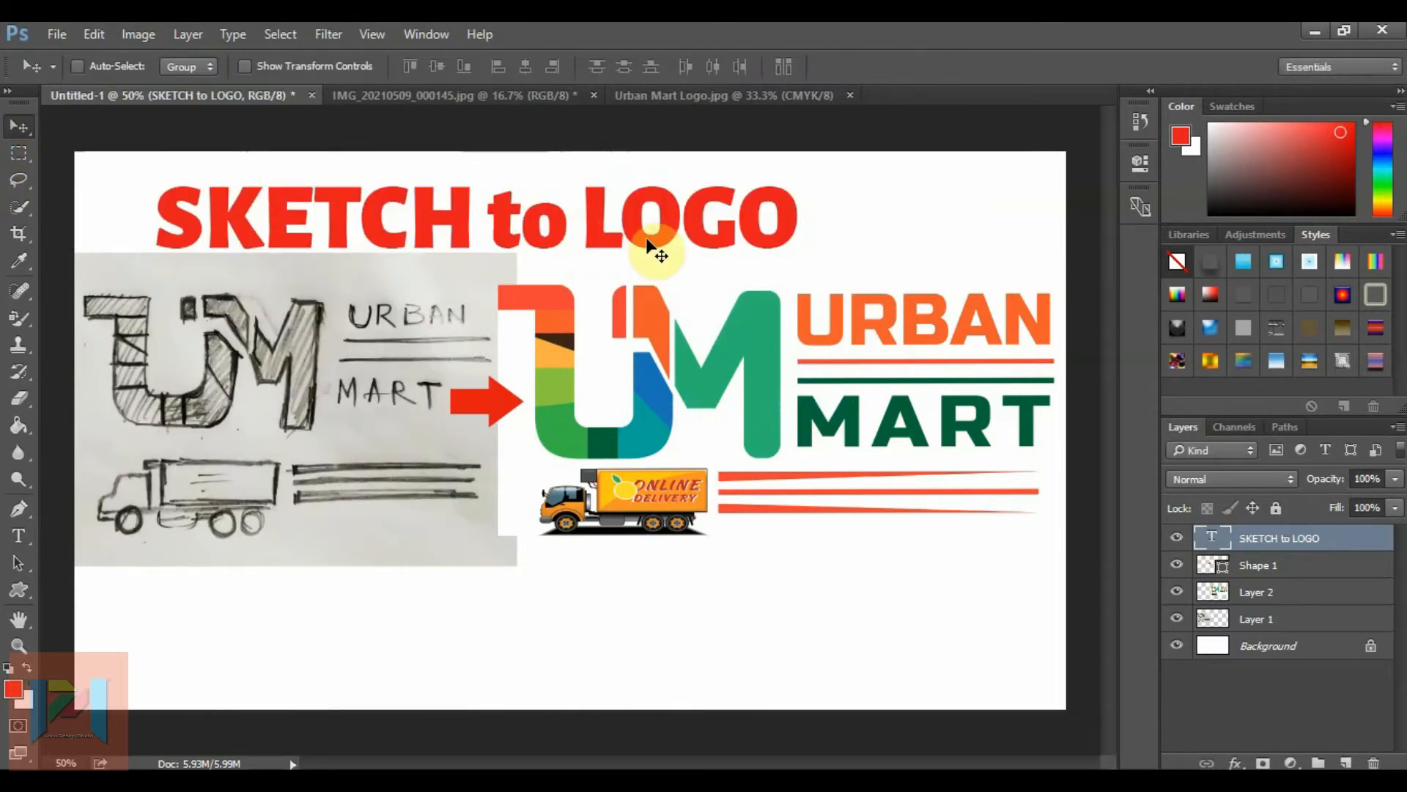
# - Scale the heading proportionally to about 134% with Free Transform, centre it across the canvas and apply the transformation
pyautogui.click(19, 154)
pyautogui.rightClick(509, 246)
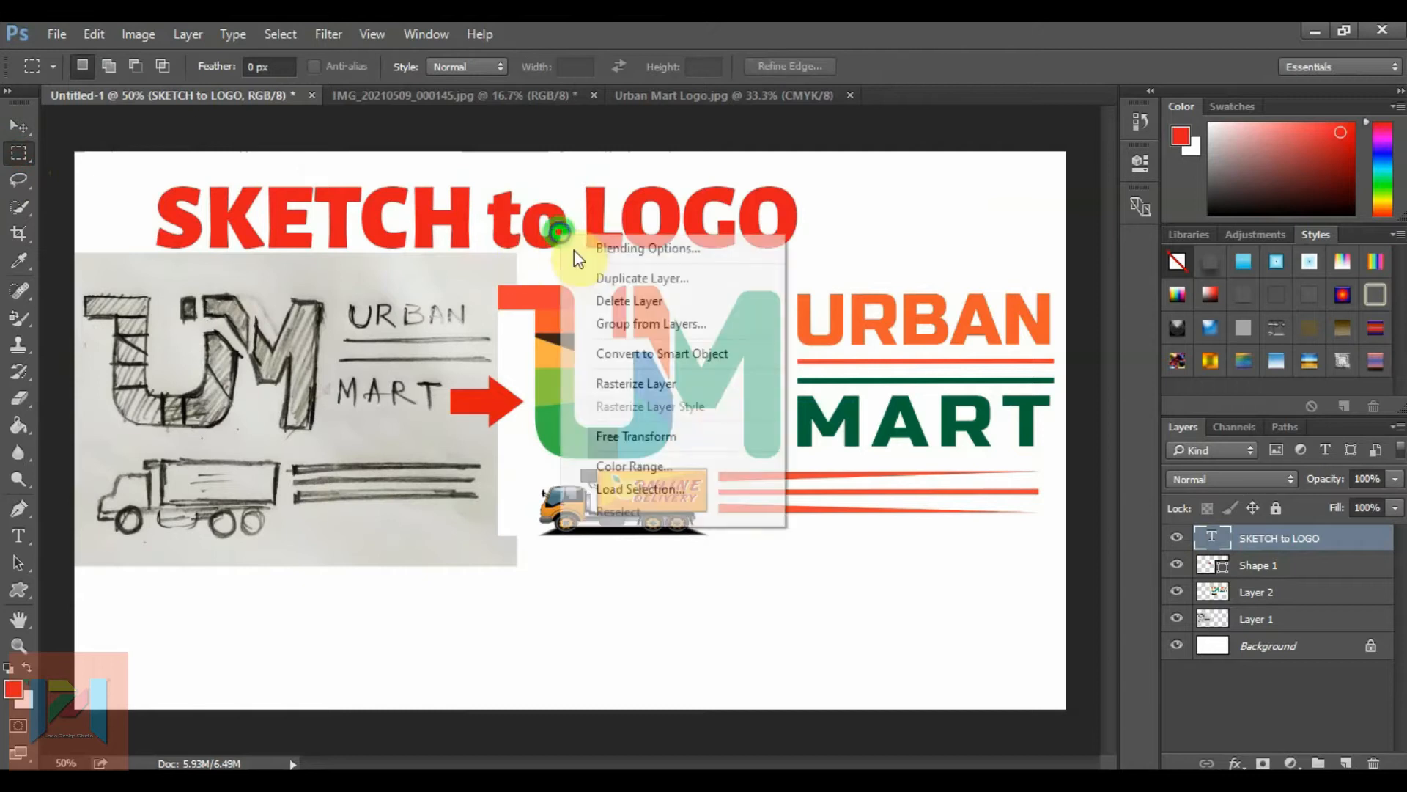
pyautogui.click(672, 434)
pyautogui.moveTo(798, 224); pyautogui.dragTo(874, 224)
pyautogui.moveTo(764, 257); pyautogui.dragTo(840, 263)
pyautogui.moveTo(947, 295); pyautogui.dragTo(985, 302)
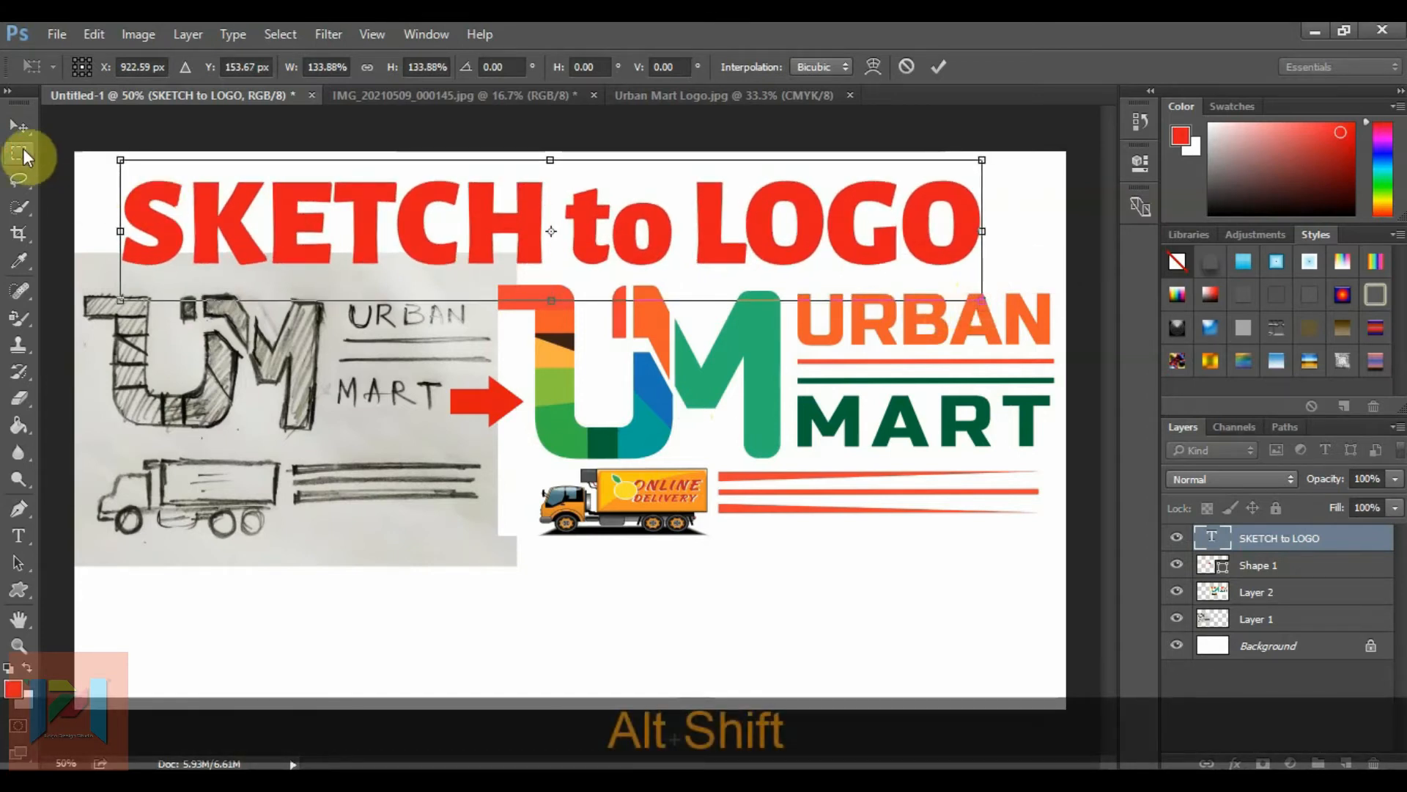
pyautogui.click(21, 151)
pyautogui.click(627, 332)
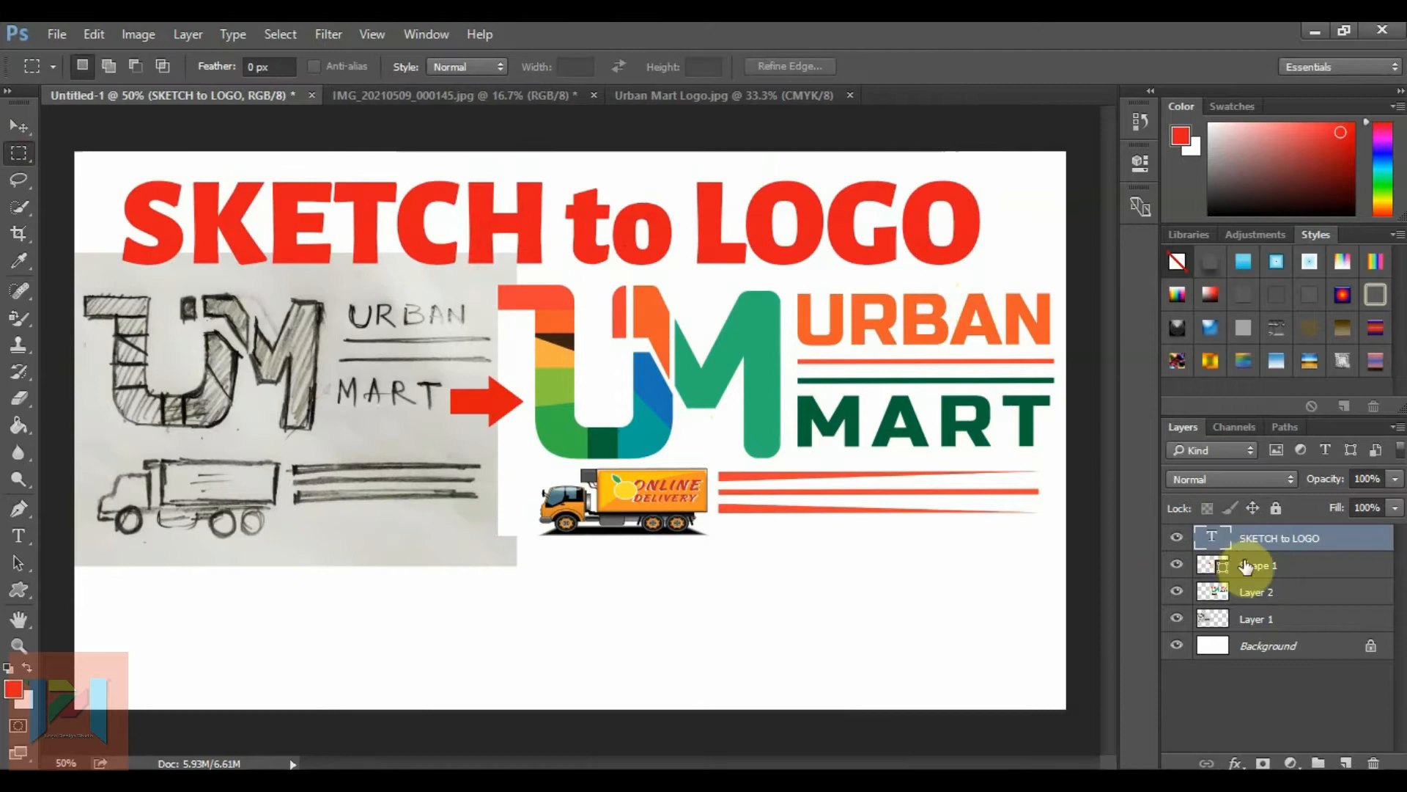
# - Move the arrow, logo and sketch layers together downward, and nudge them slightly left, to leave space below the heading
pyautogui.click(1253, 575)
pyautogui.keyDown('shift'); pyautogui.click(1255, 619); pyautogui.keyUp('shift')
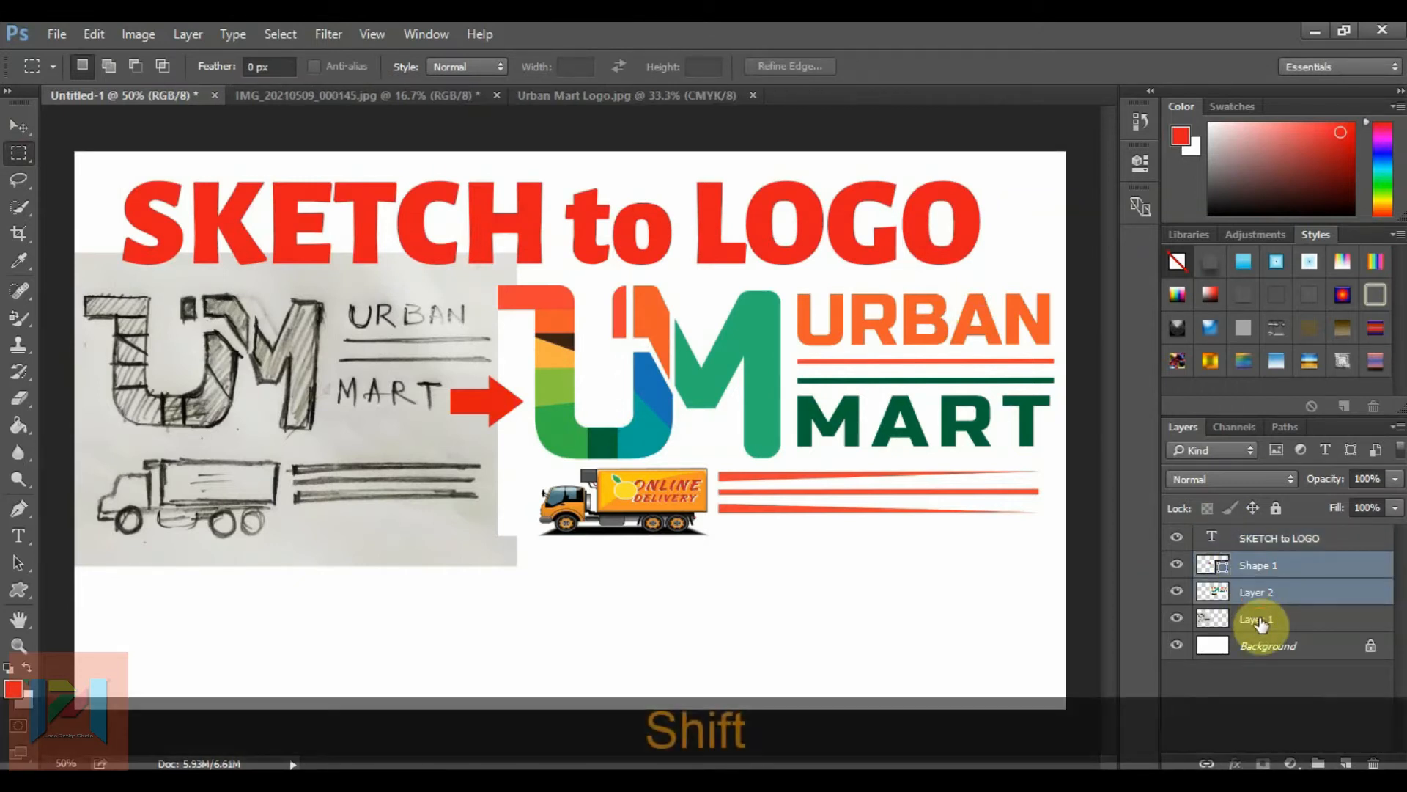
pyautogui.click(20, 127)
pyautogui.moveTo(806, 409); pyautogui.dragTo(805, 454)
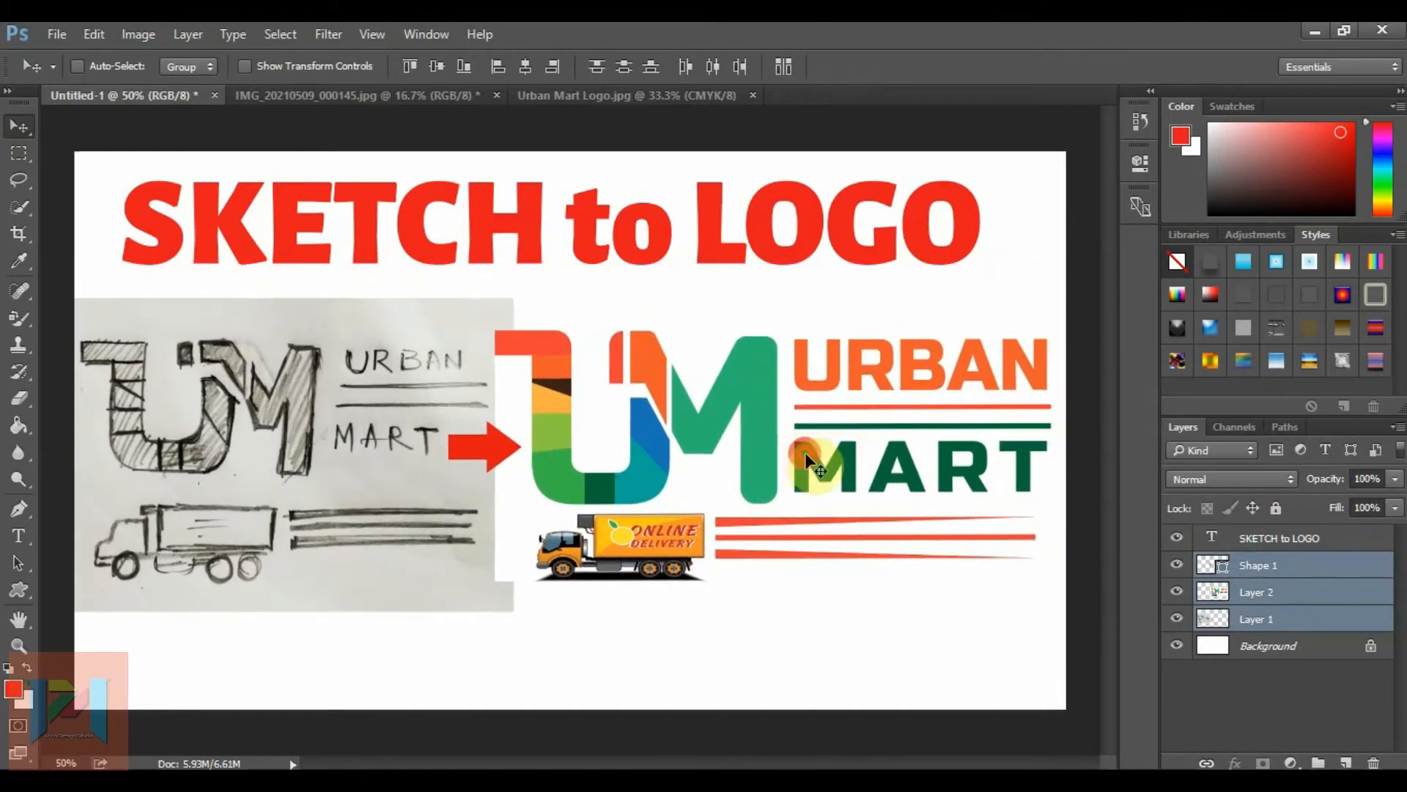
pyautogui.press('Left')
pyautogui.press('Down')
pyautogui.press('Down')
pyautogui.press('Down')
pyautogui.press('Down')
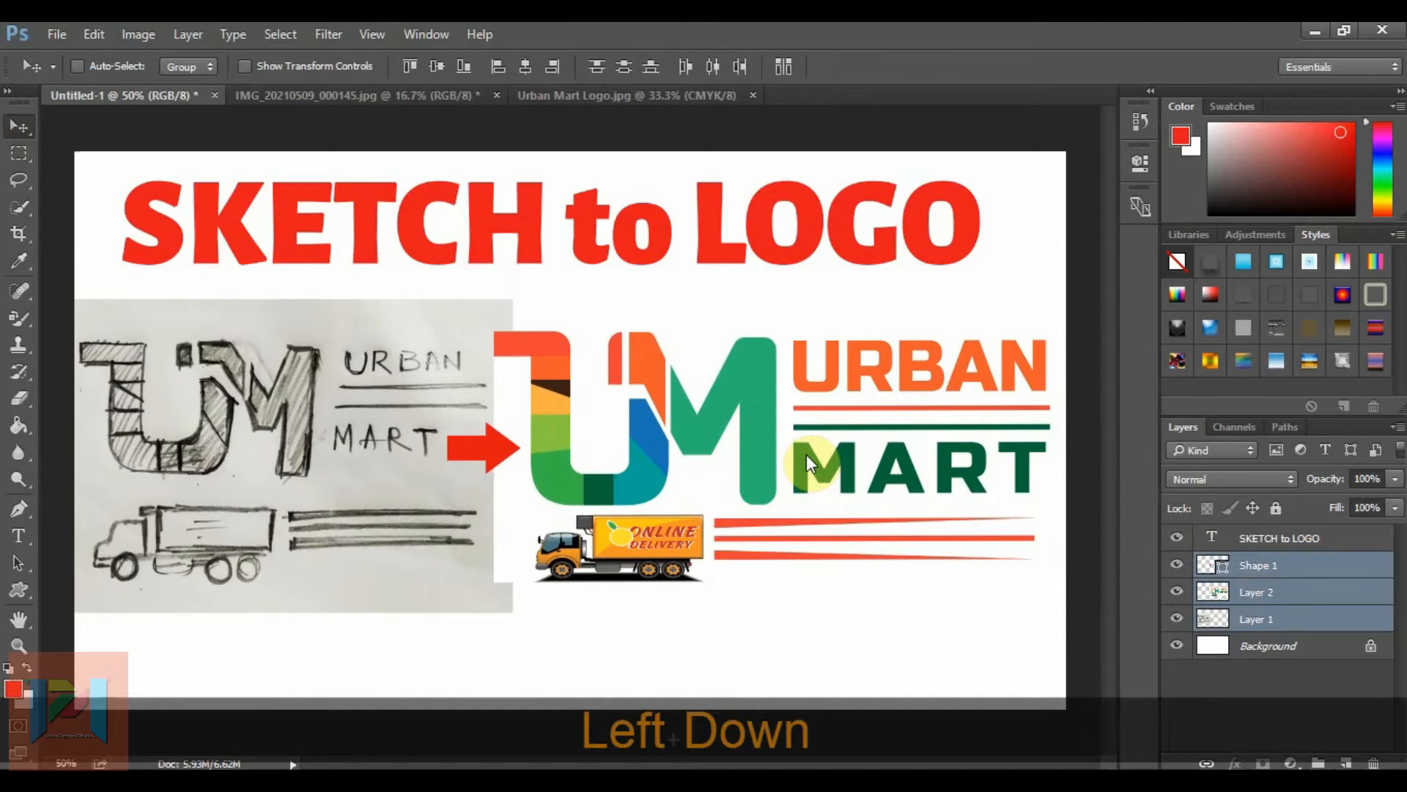
pyautogui.press('Left')
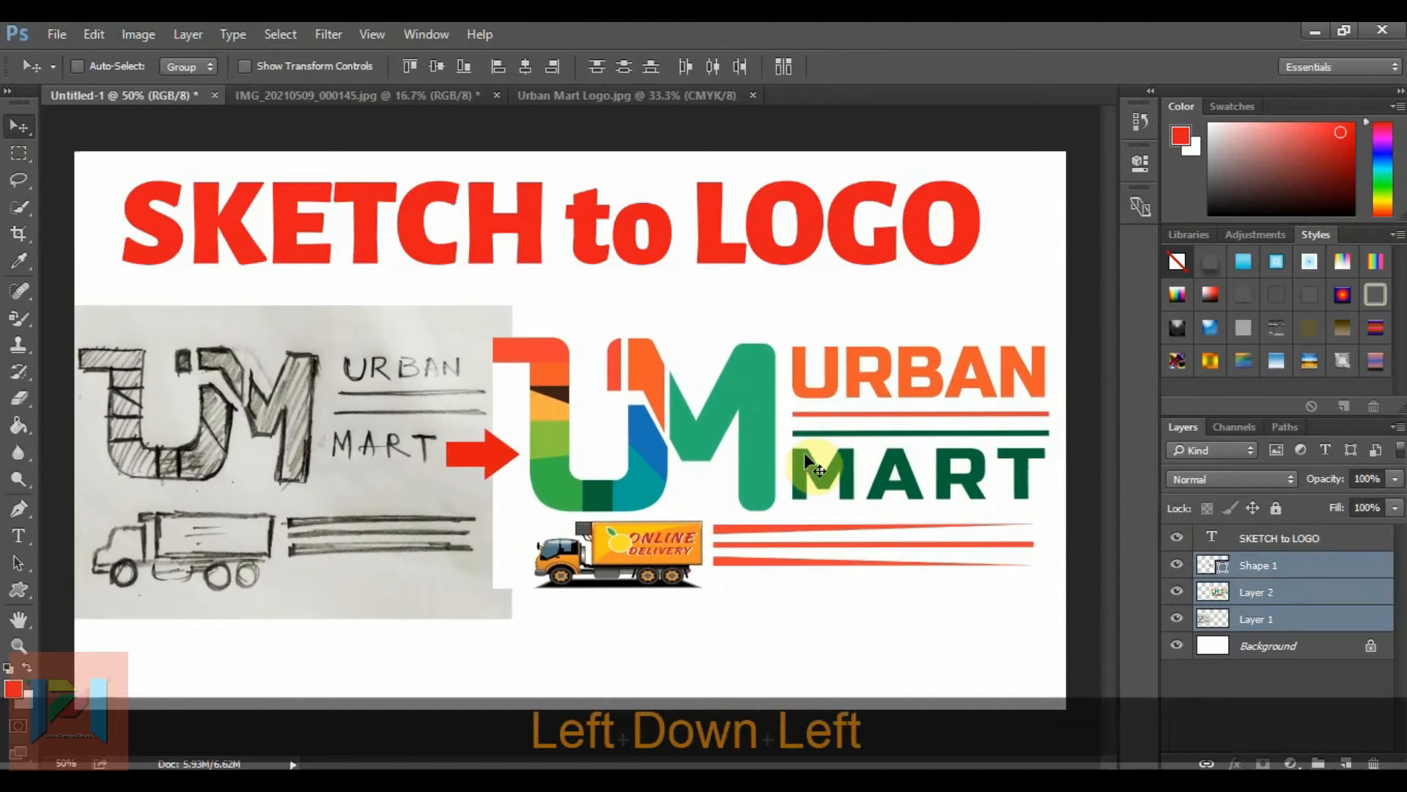
# - Apply ten stacked drop shadows with default settings (Multiply, 35% opacity, 3 px distance, 7 px size) to the heading layer
pyautogui.click(1228, 542)
pyautogui.rightClick(1246, 541)
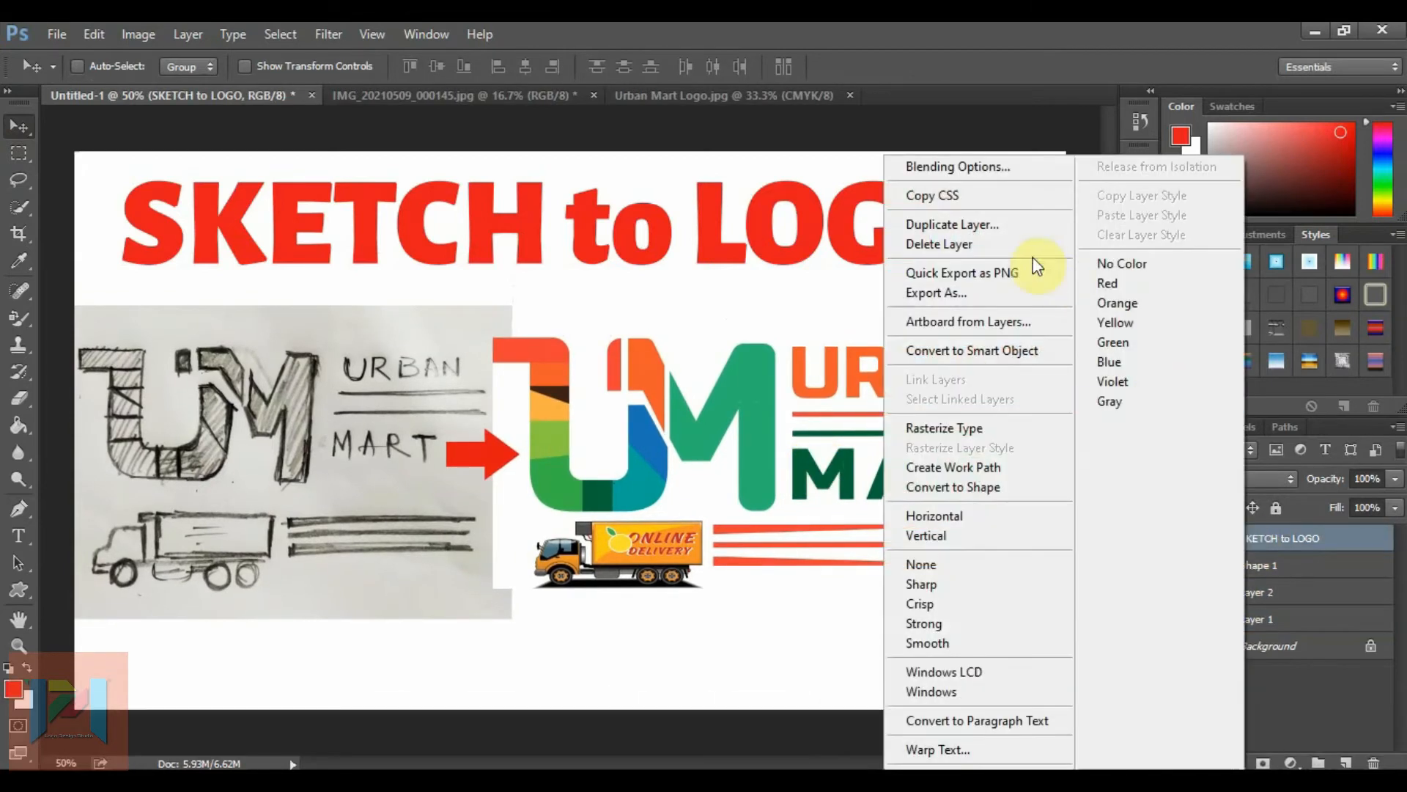
pyautogui.click(952, 170)
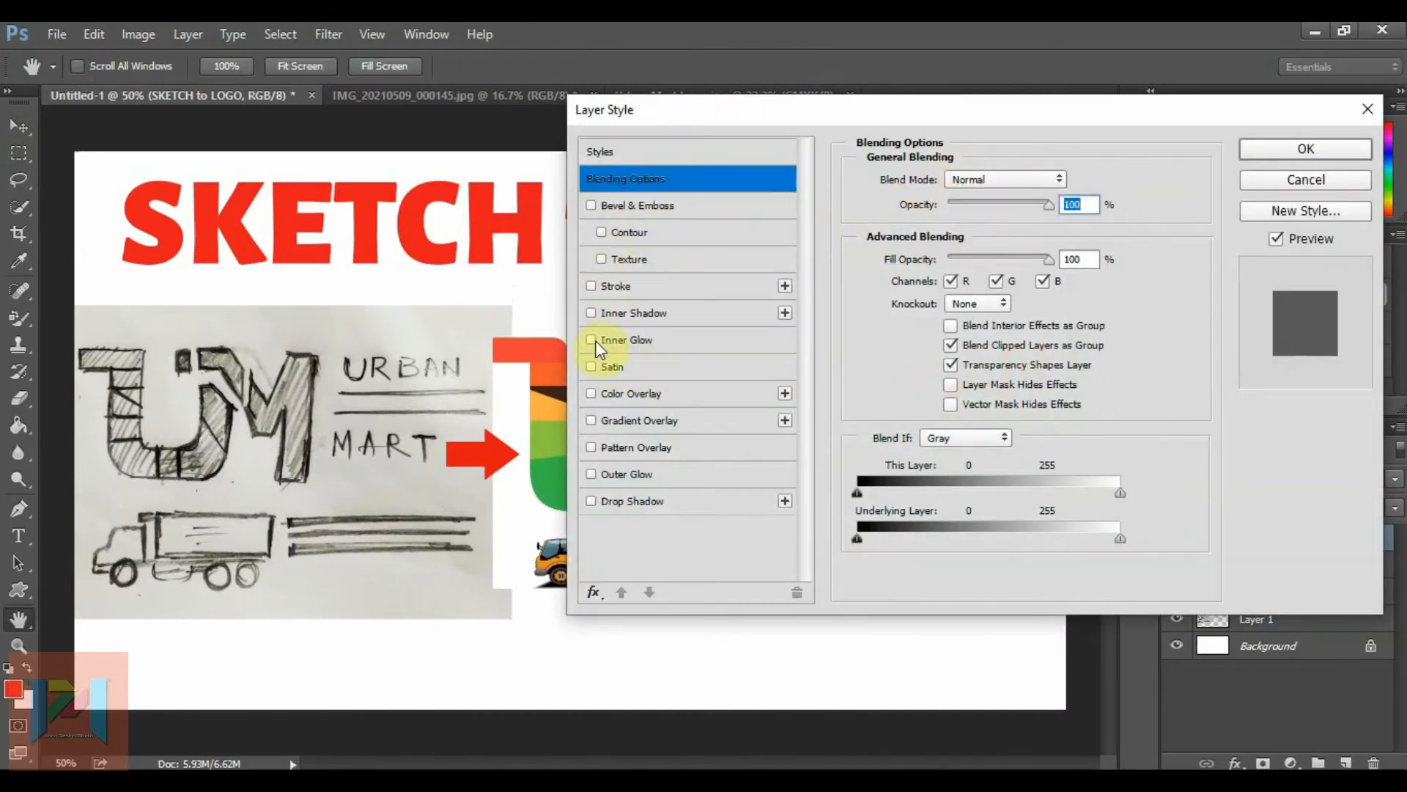
pyautogui.click(592, 501)
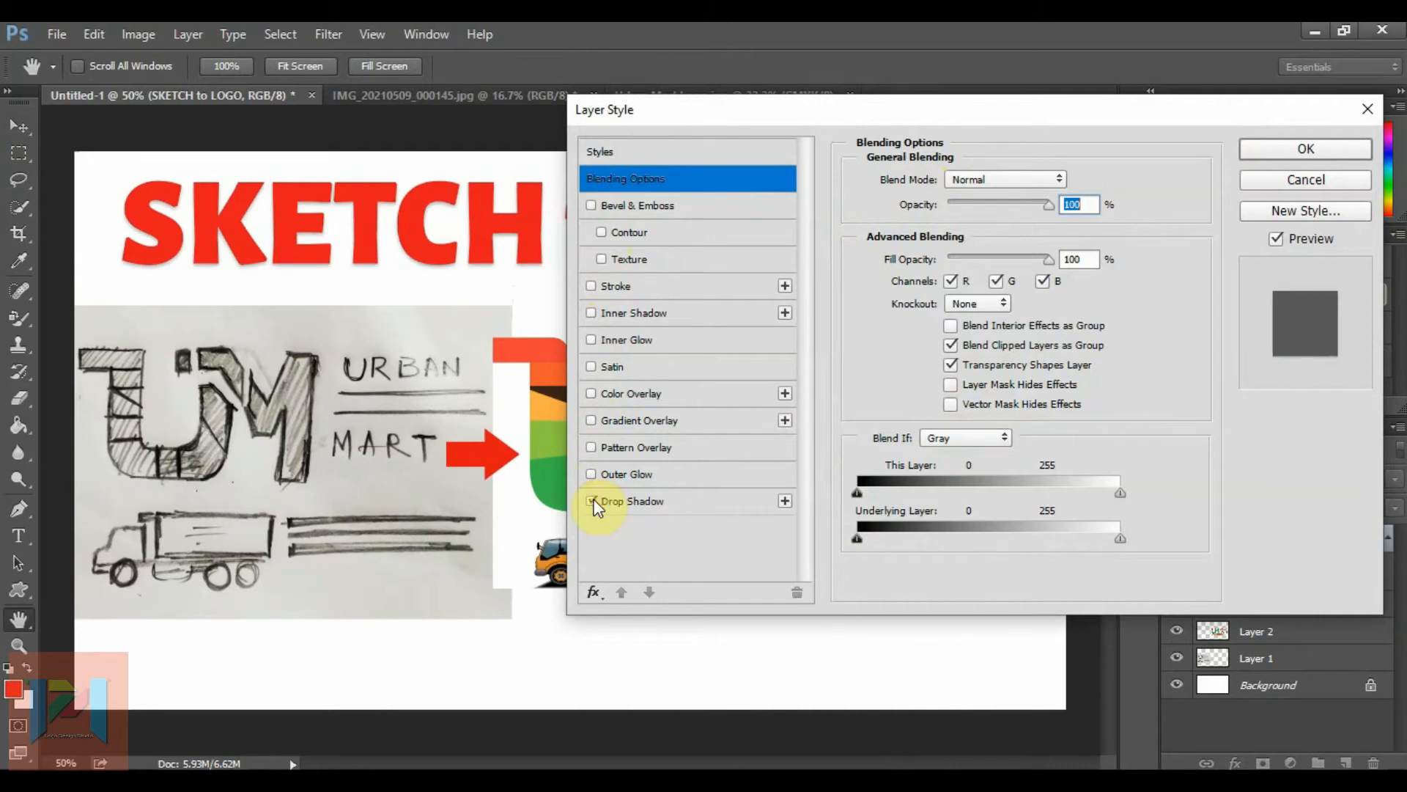
pyautogui.click(785, 504)
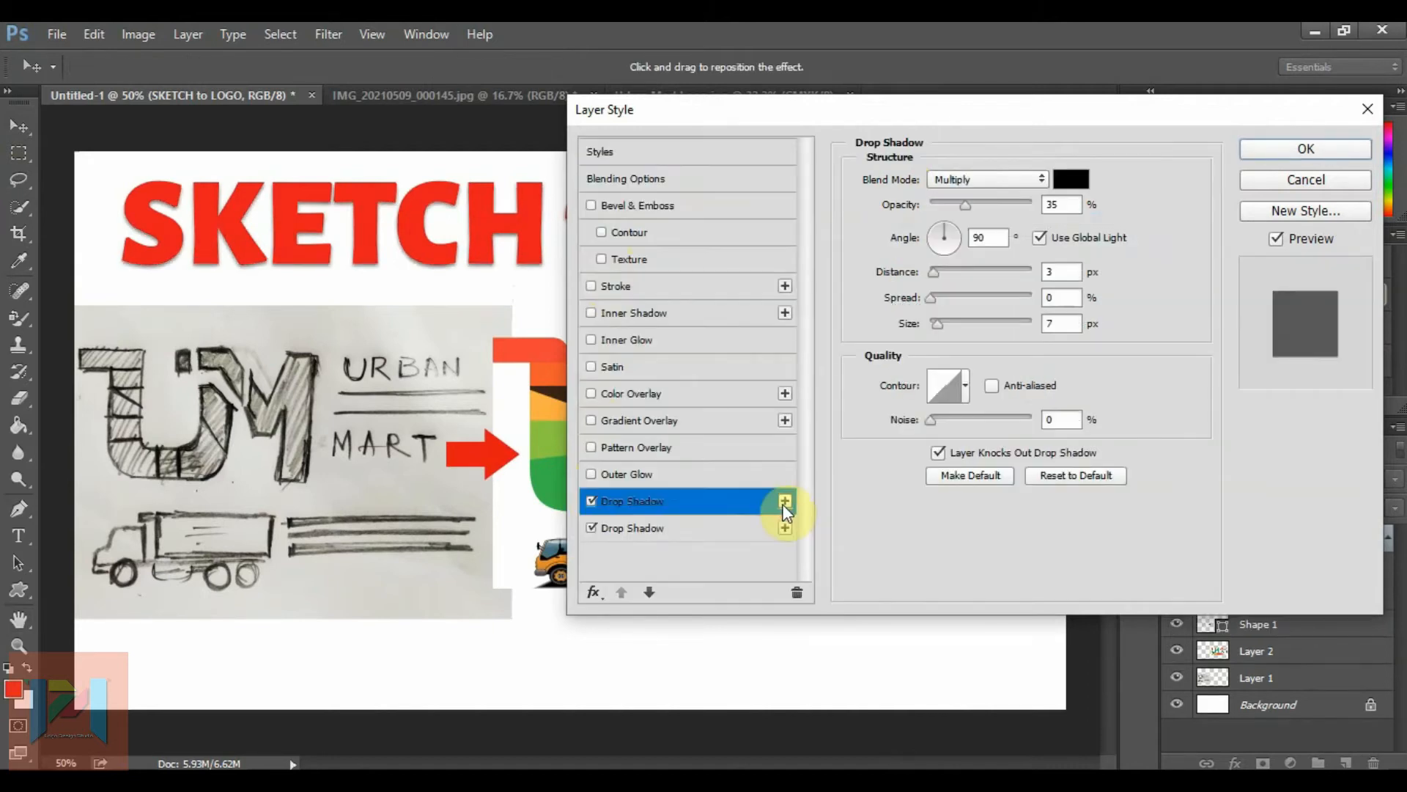
pyautogui.click(783, 503)
pyautogui.click(784, 503)
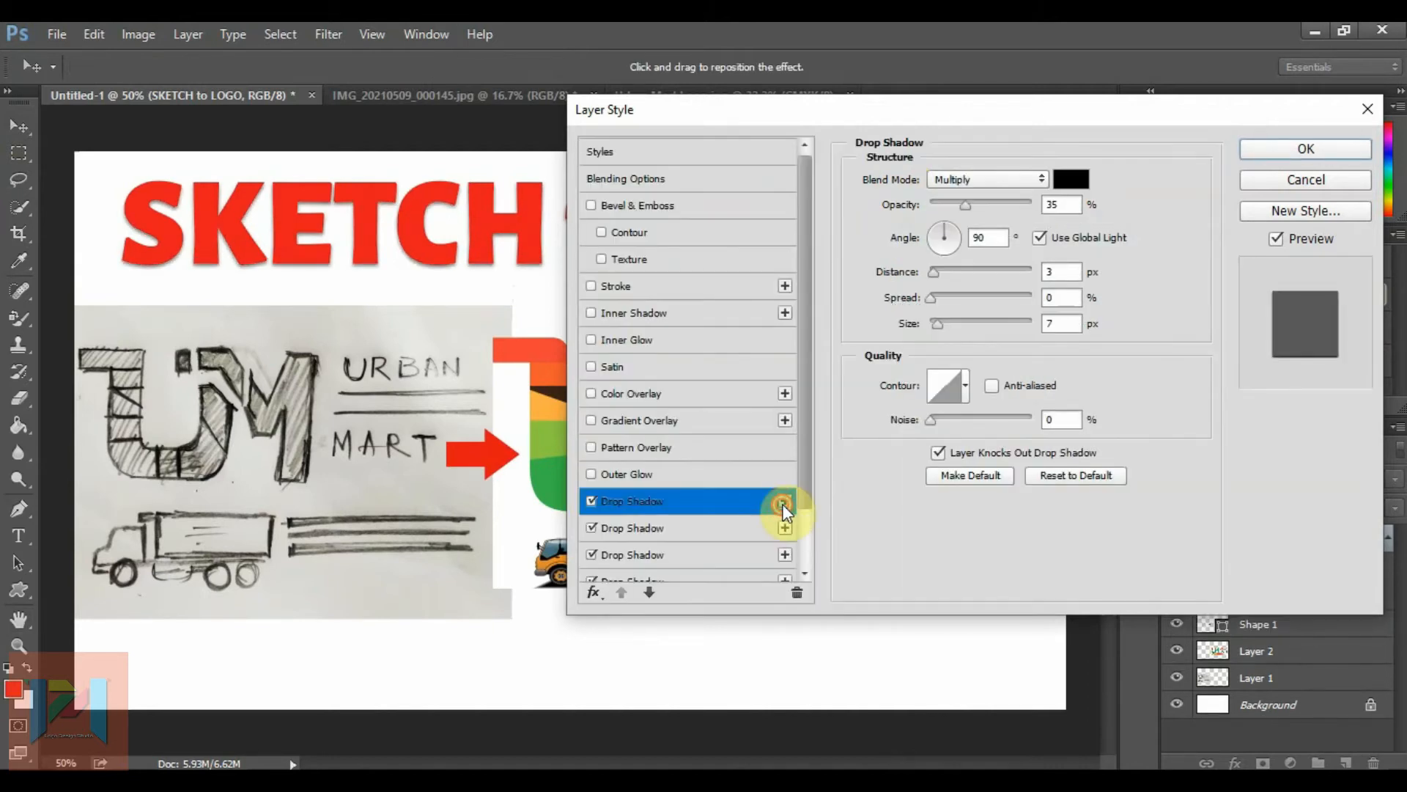
pyautogui.click(783, 503)
pyautogui.click(783, 503)
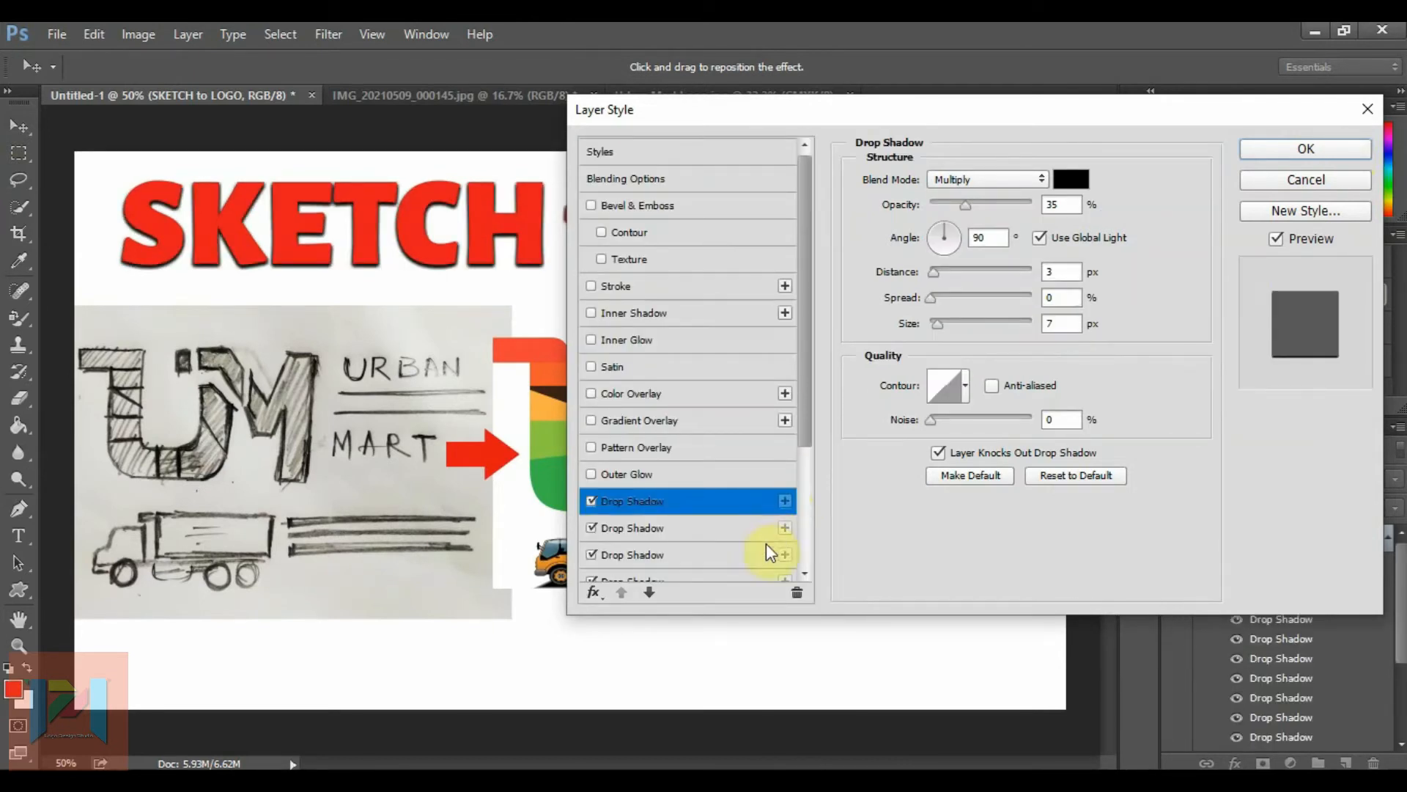
pyautogui.moveTo(812, 406); pyautogui.dragTo(796, 527)
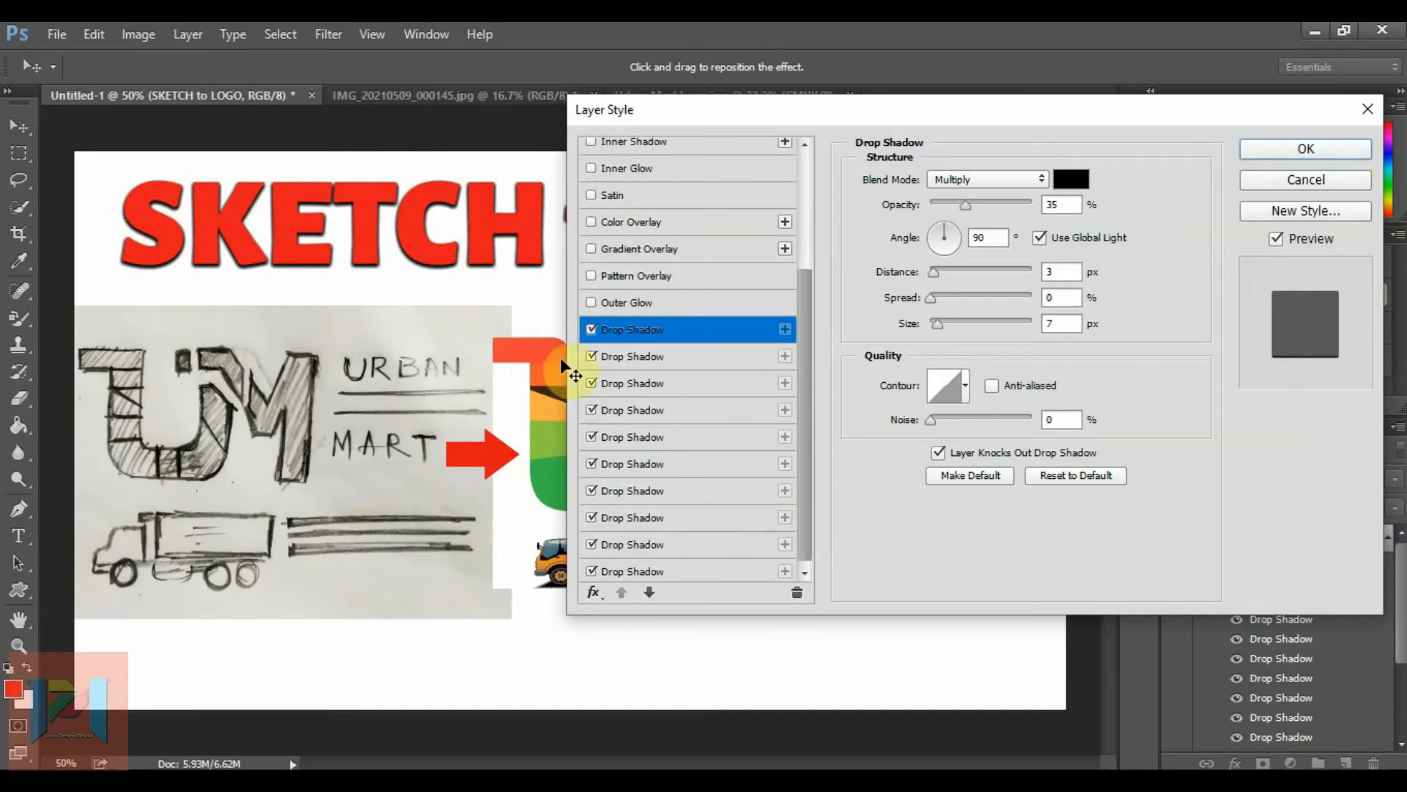
pyautogui.click(1268, 154)
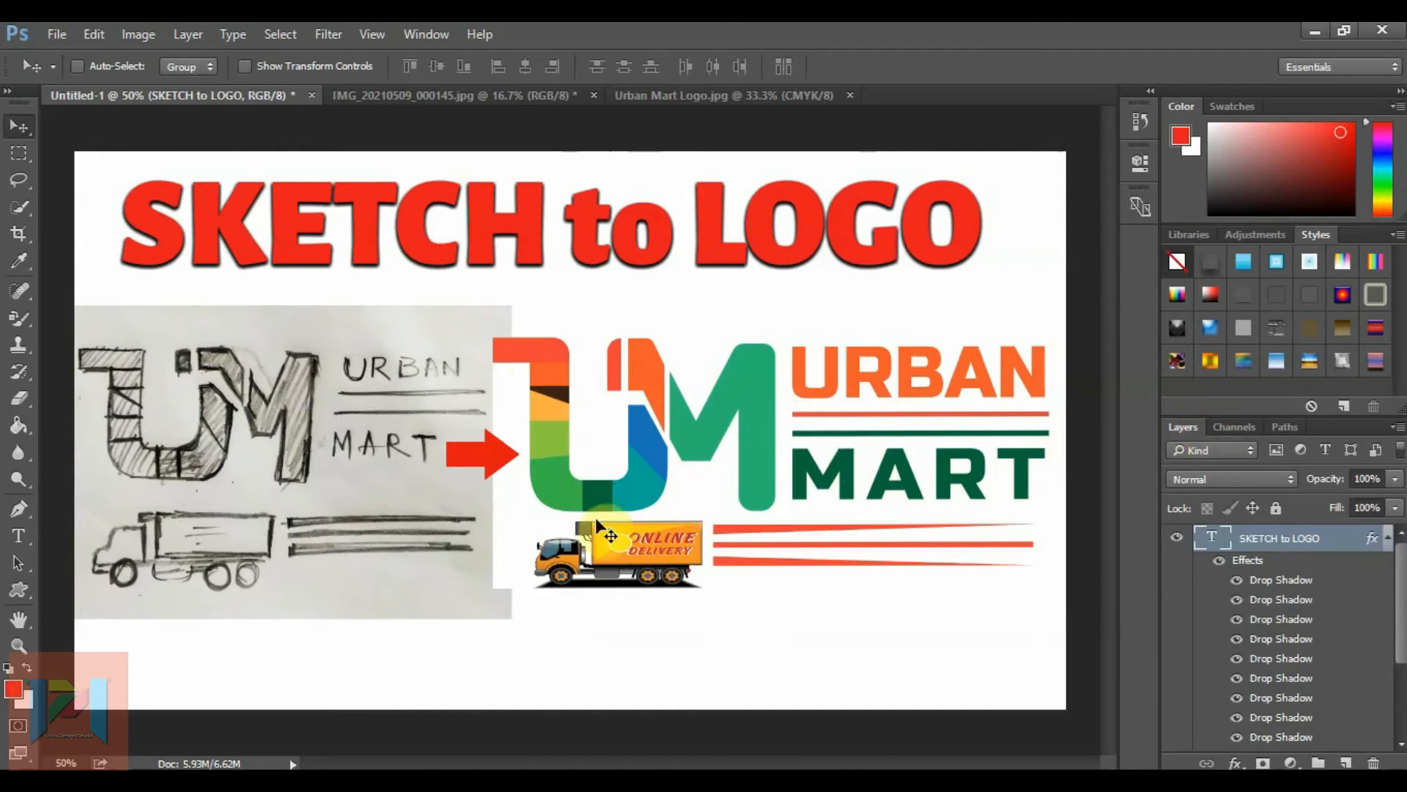
# - Add the red text "created by" below the sketch in Kaushan Script Regular at 30.5 pt
pyautogui.click(18, 537)
pyautogui.click(379, 667)
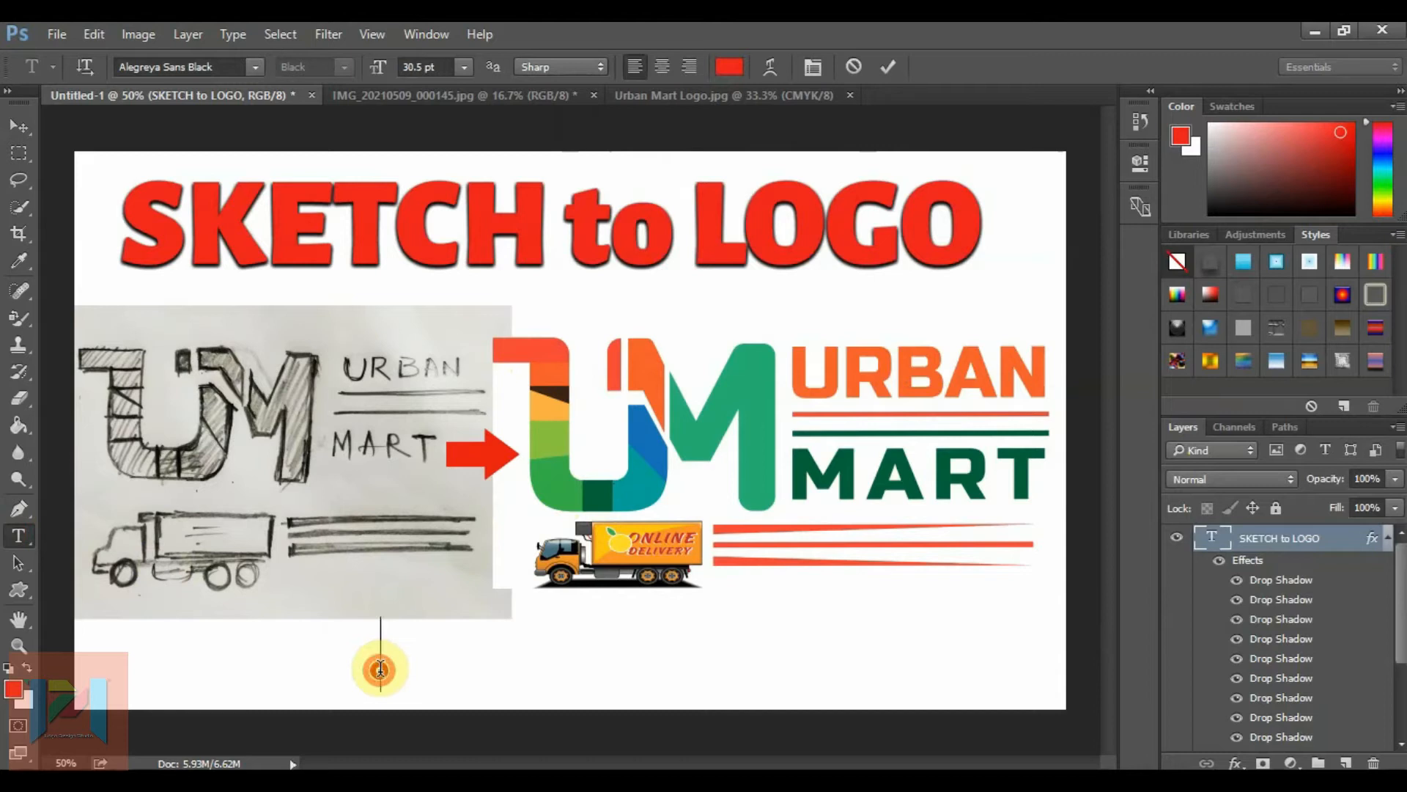
pyautogui.write('create')
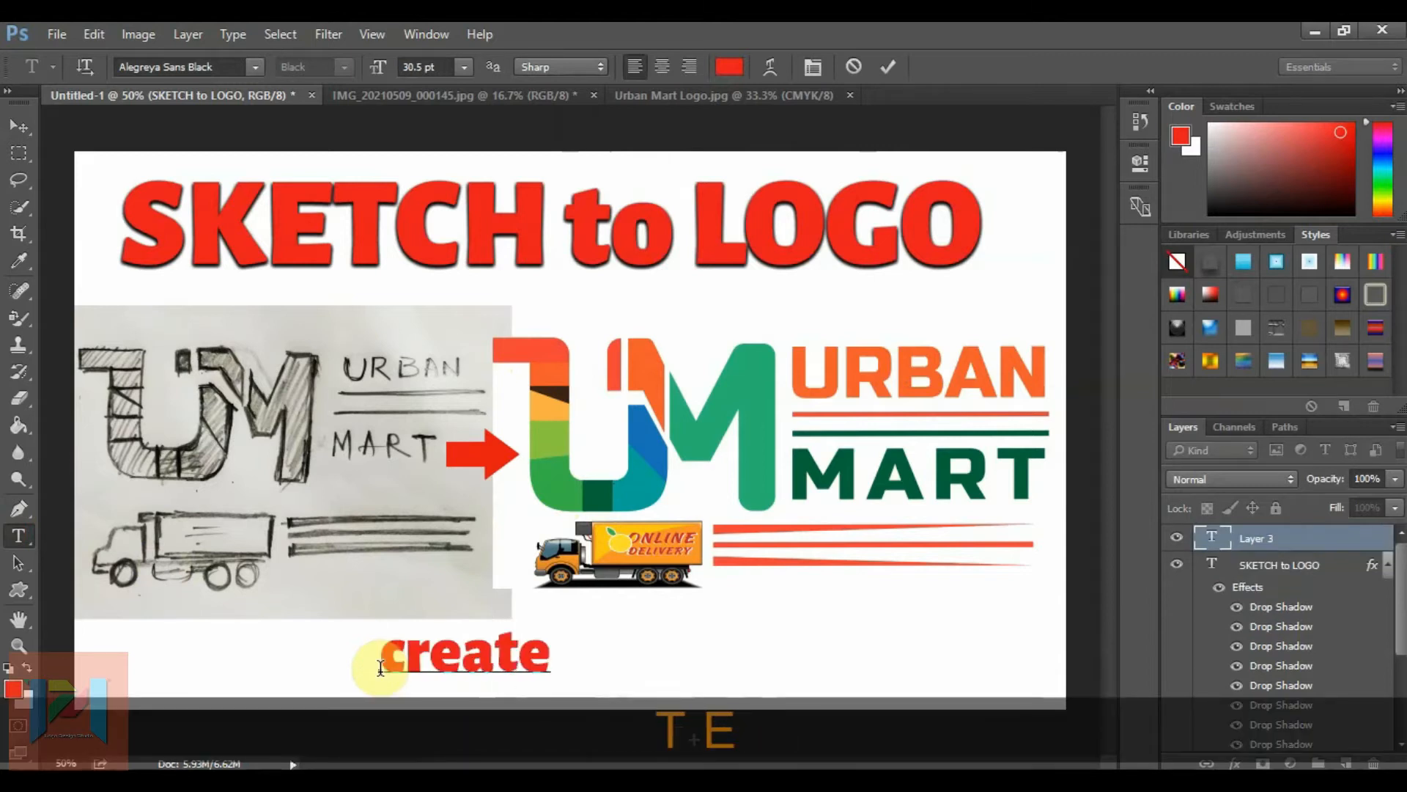
pyautogui.write('d by')
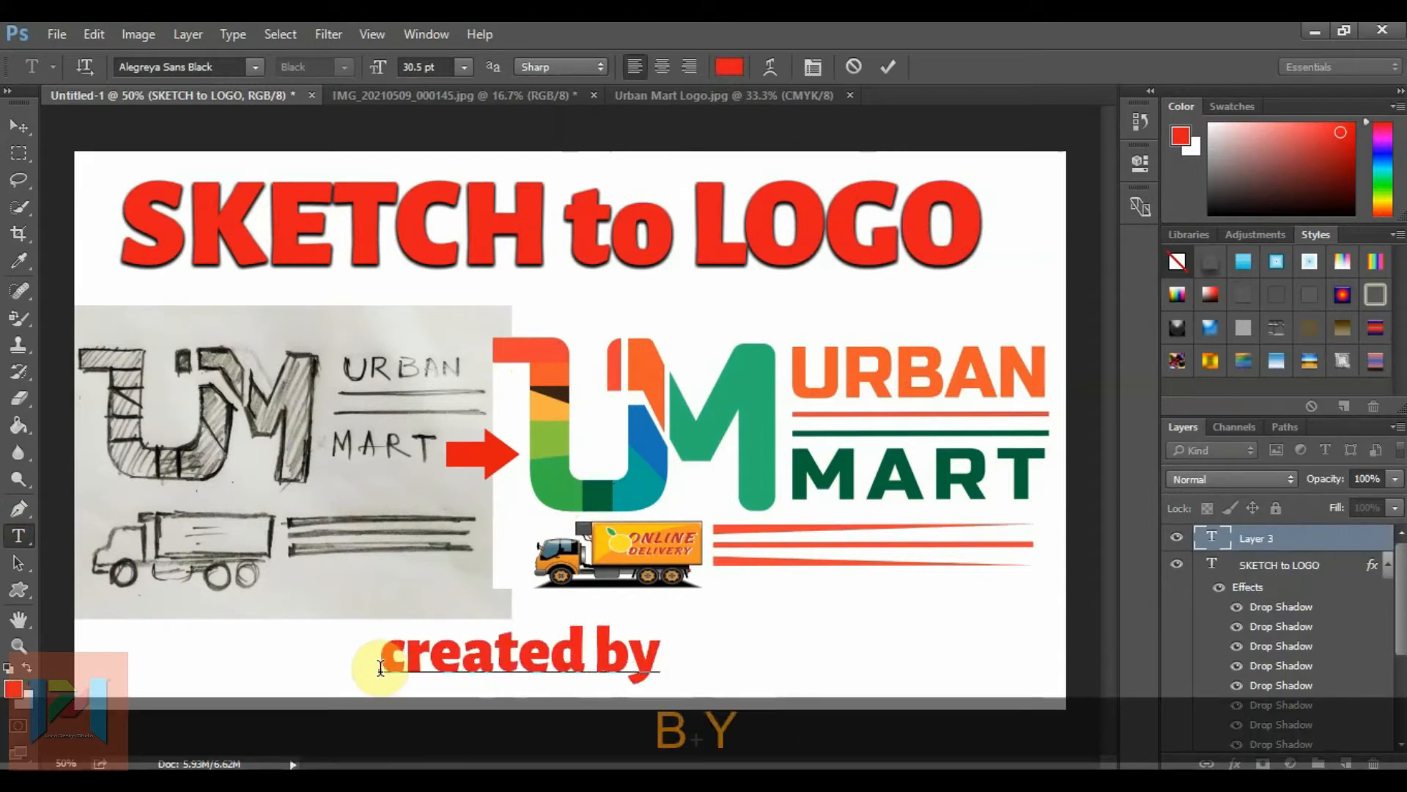
pyautogui.hotkey('shift', 'Home')
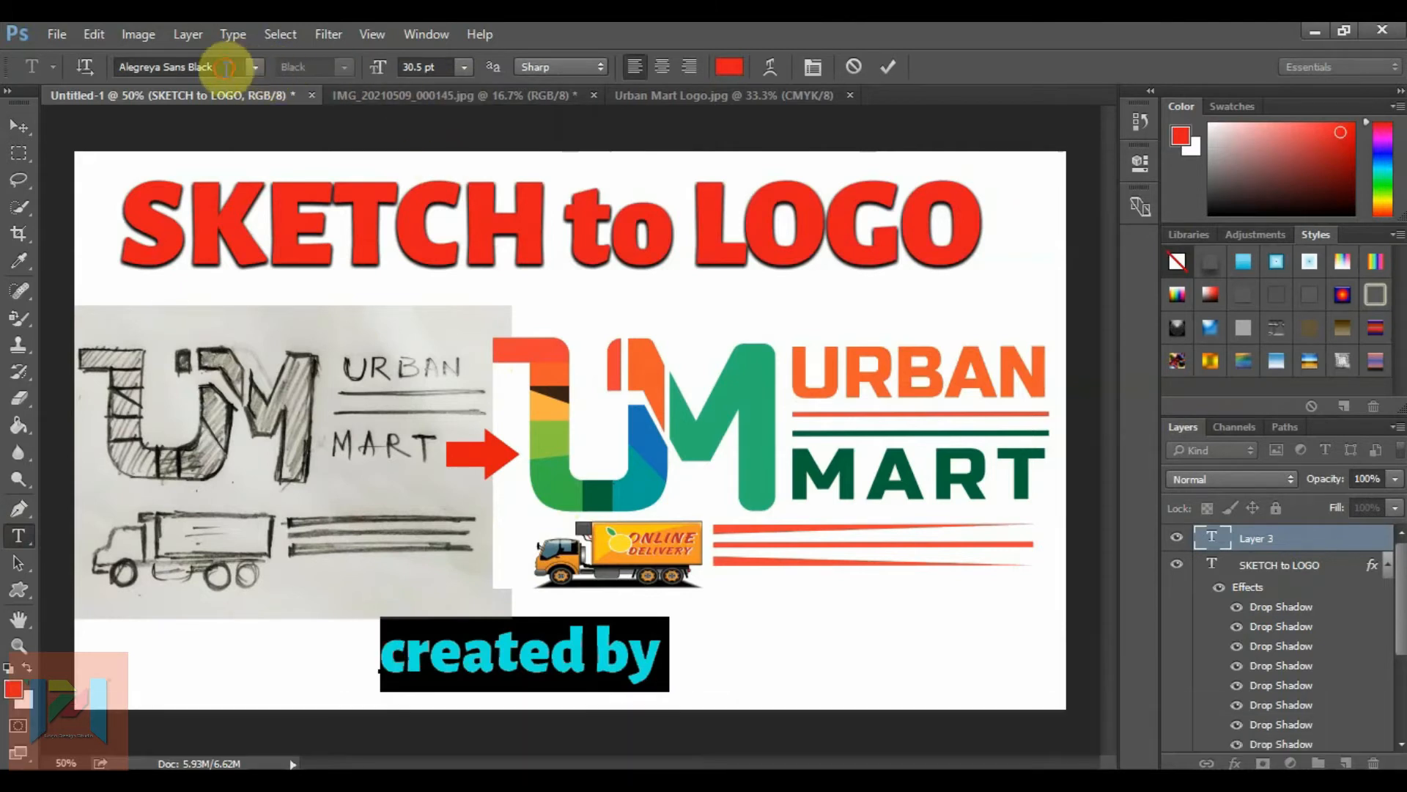
pyautogui.write('kaus')
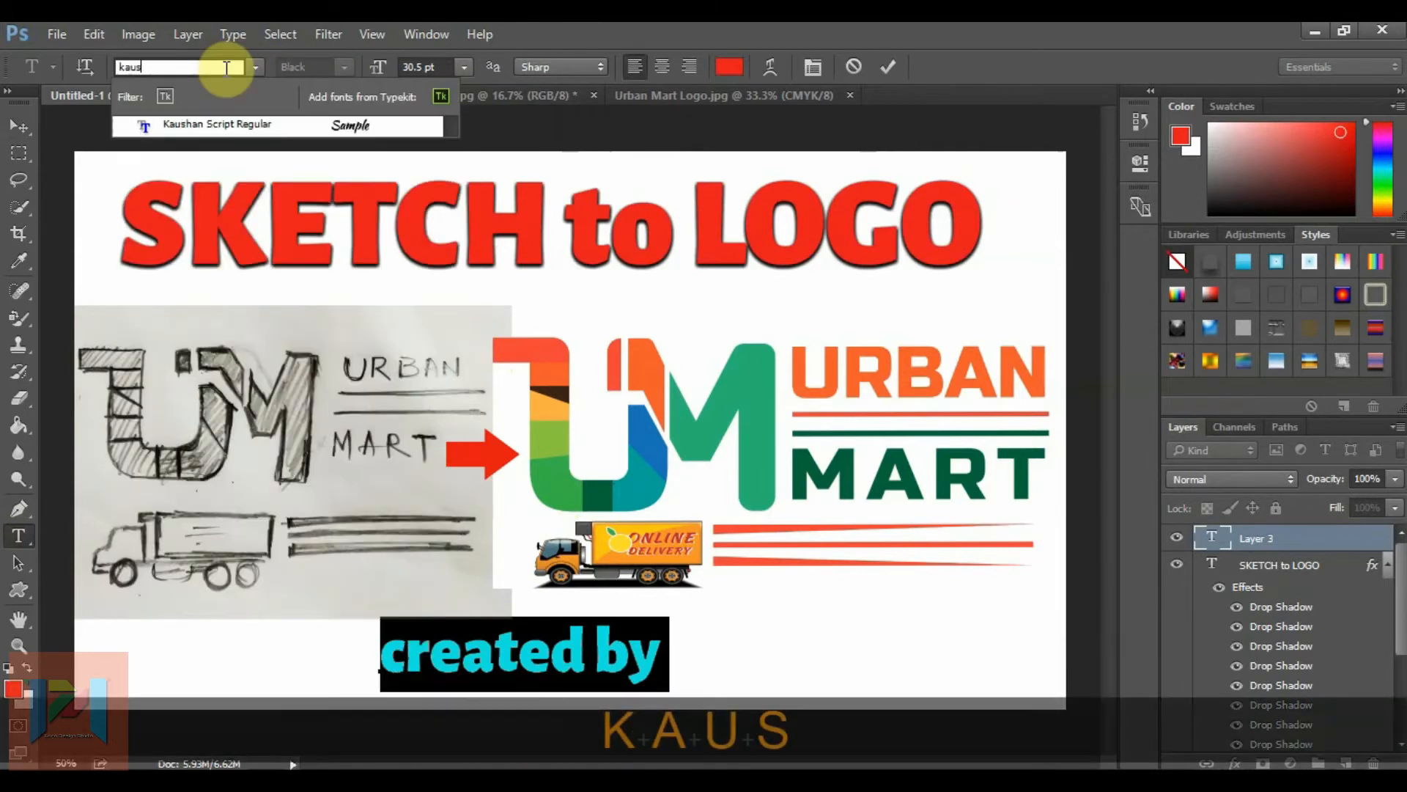
pyautogui.click(249, 126)
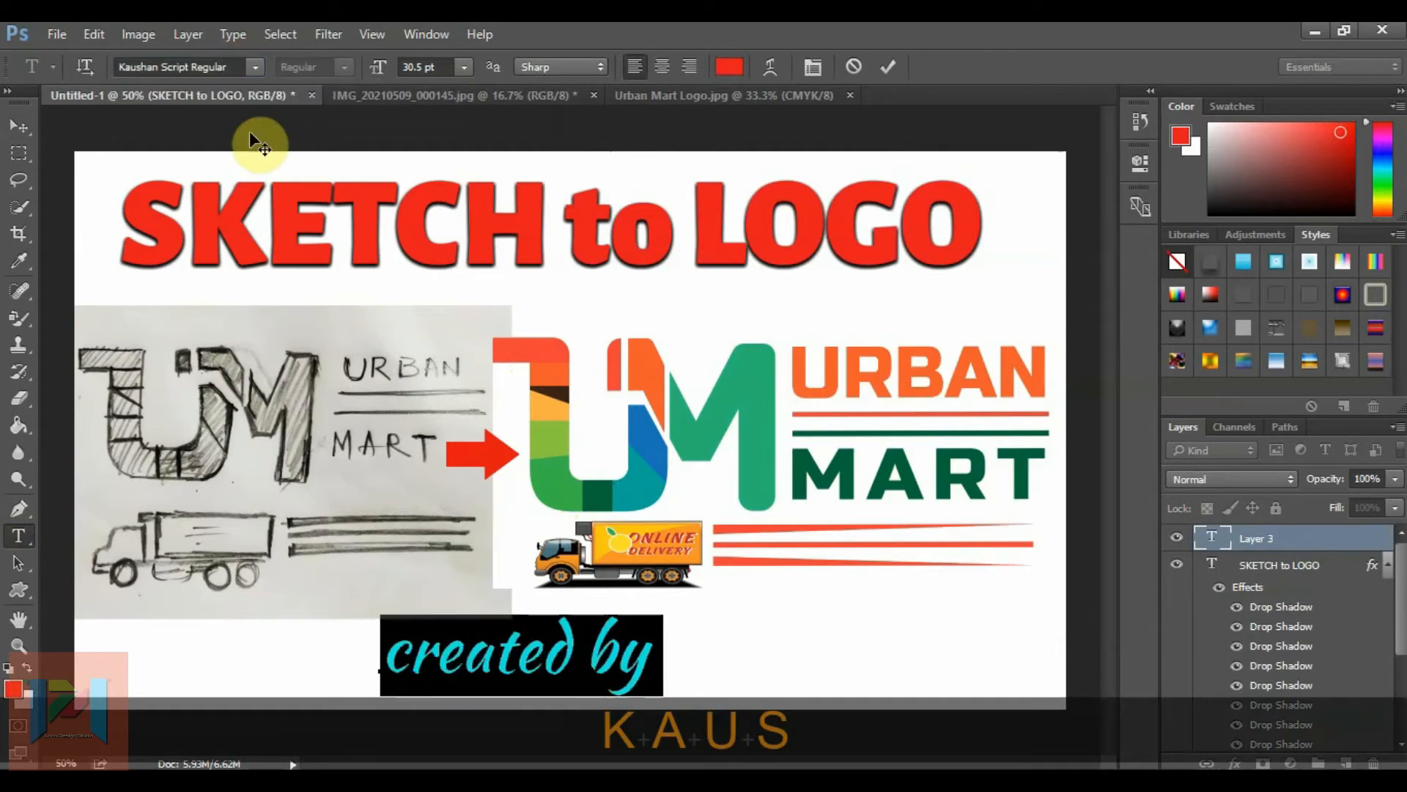
pyautogui.click(19, 126)
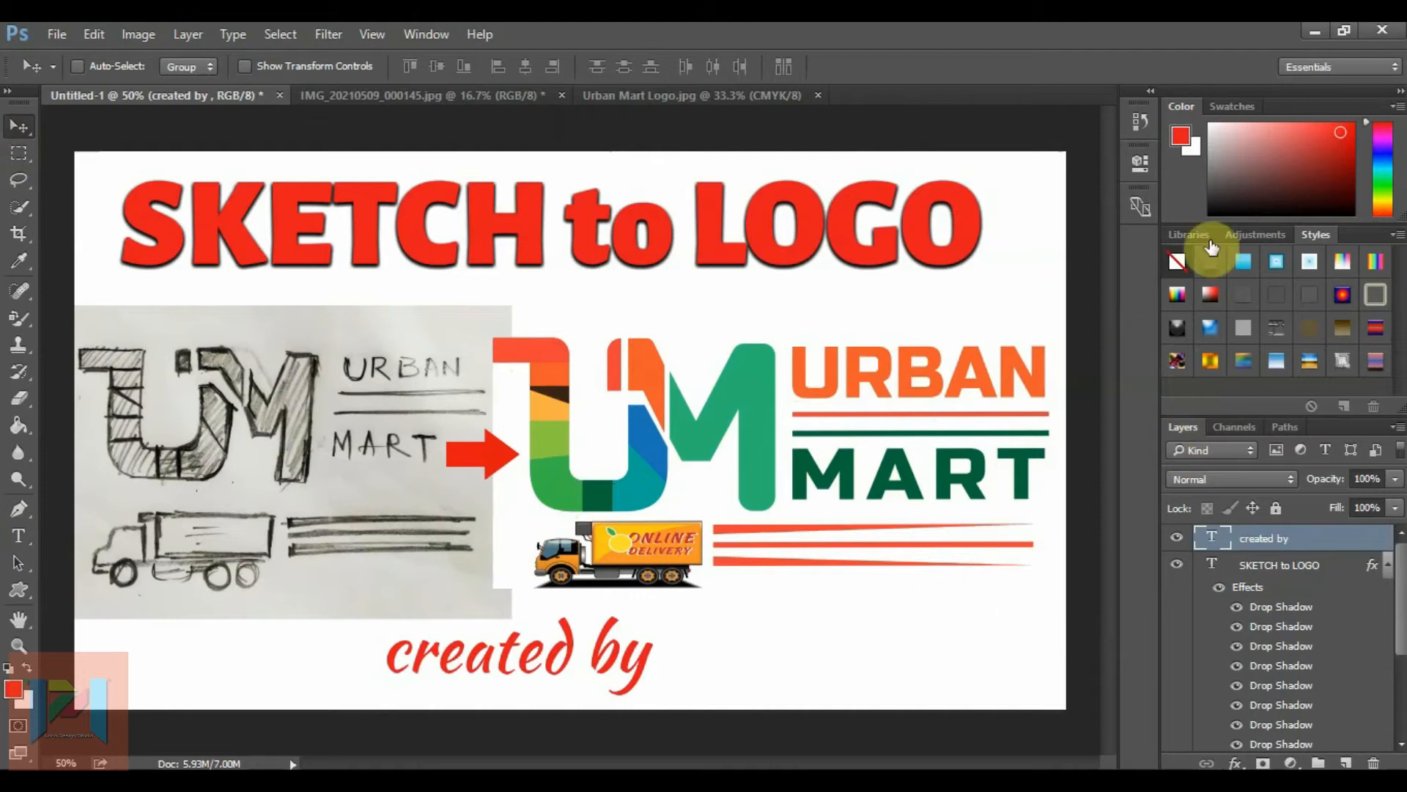
# - Pick orange as the foreground colour and shift the "created by" text to the right and slightly down
pyautogui.click(1384, 213)
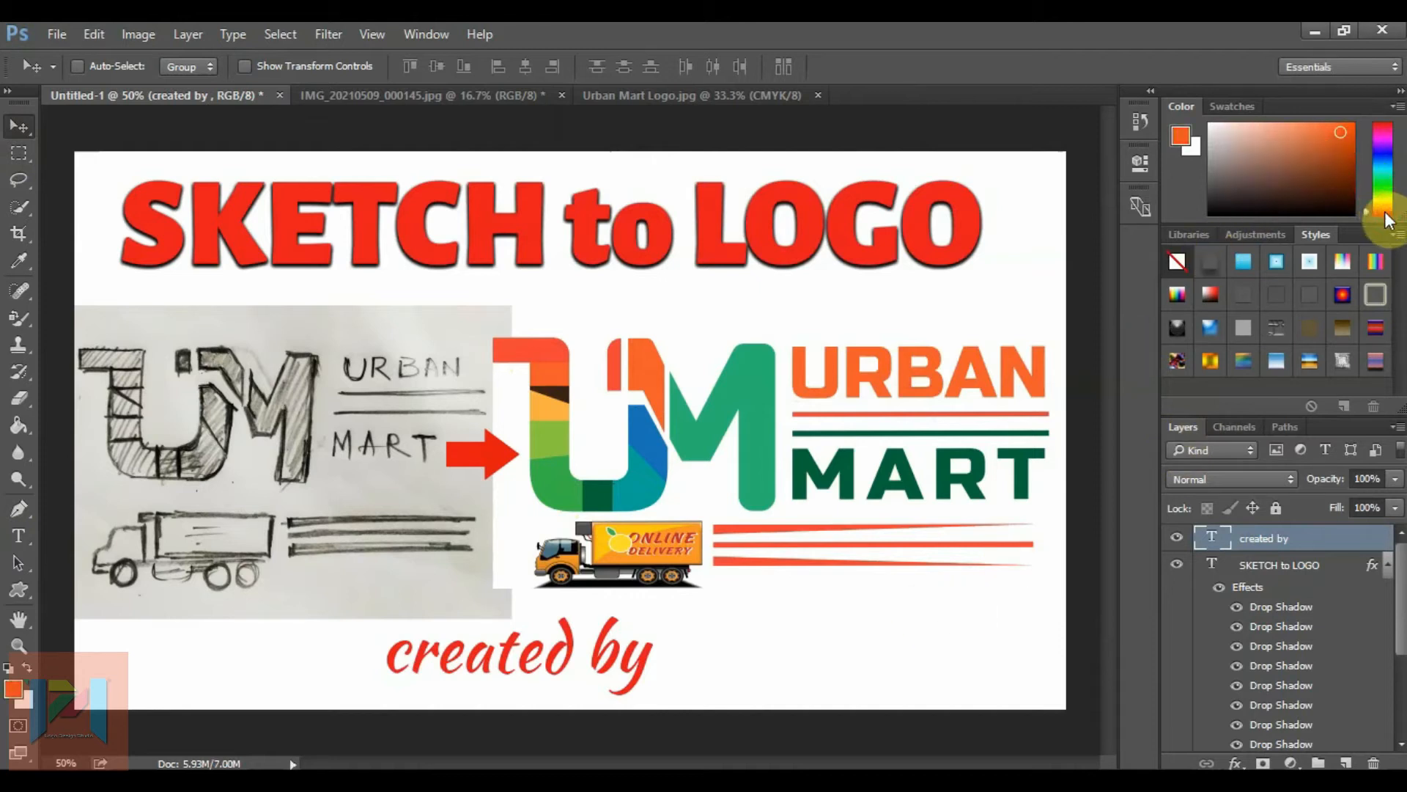
pyautogui.moveTo(612, 635); pyautogui.dragTo(656, 659)
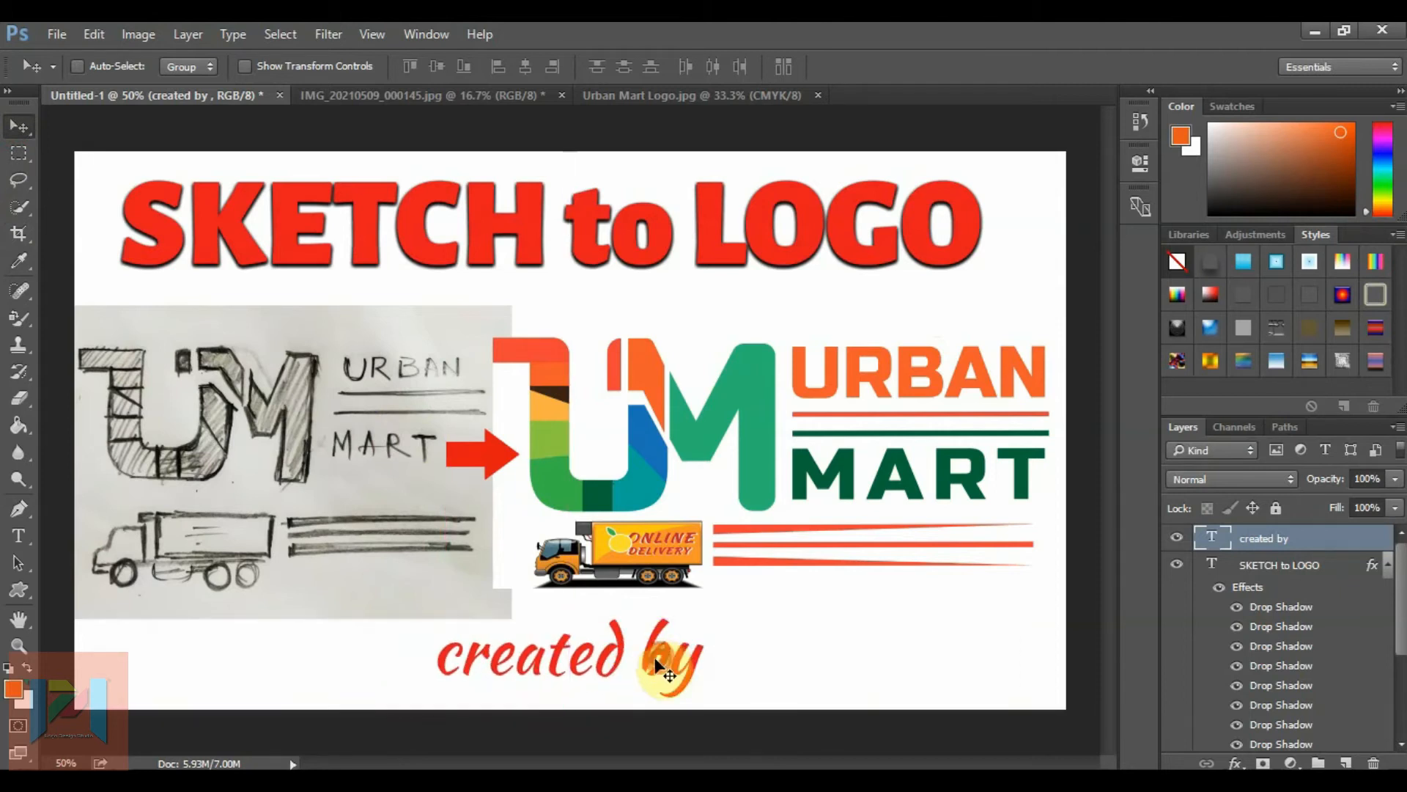
# - Replace "created" with "Designed" in the caption so it reads "Designed by", and move the caption back to the left
pyautogui.doubleClick(1208, 541)
pyautogui.moveTo(635, 660); pyautogui.dragTo(413, 670)
pyautogui.write('De')
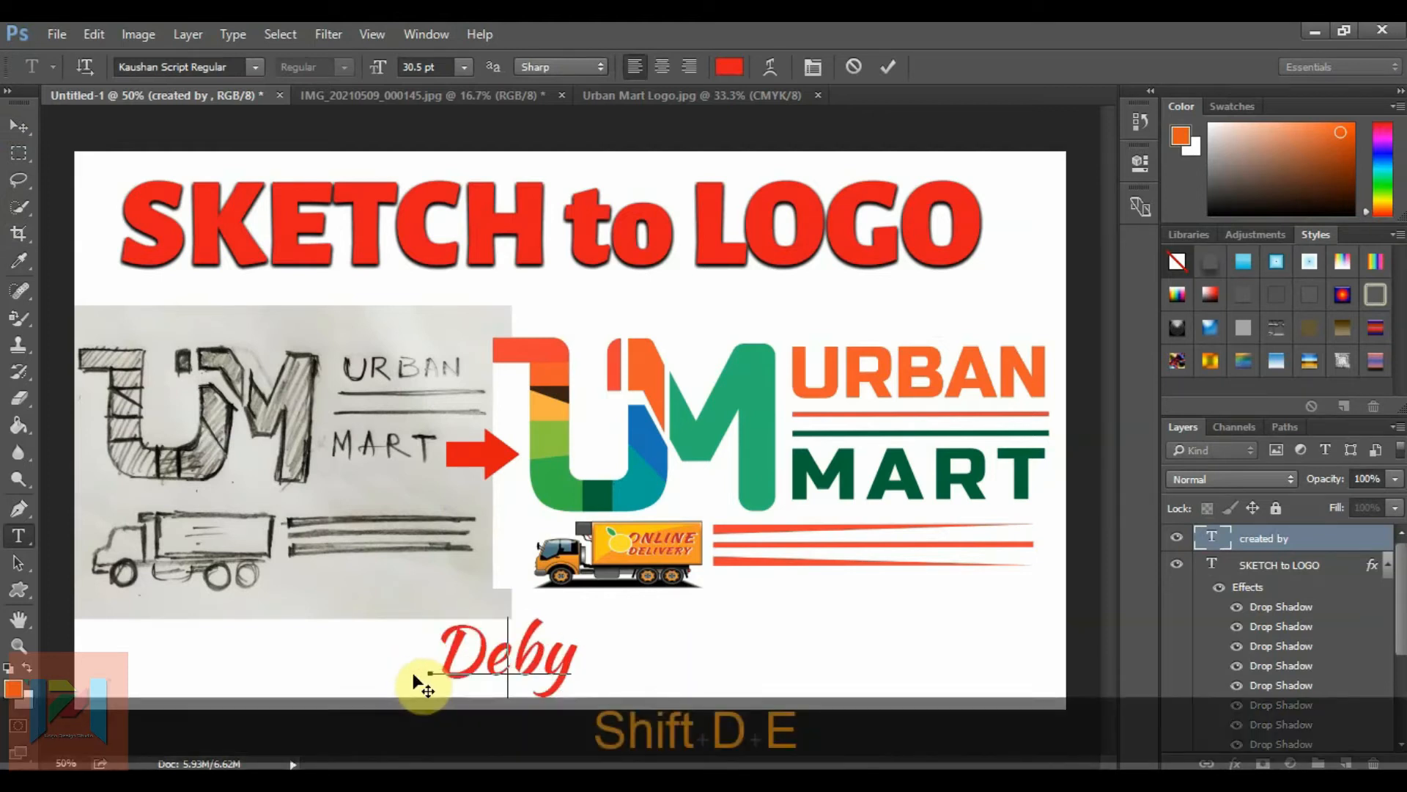
pyautogui.write('signed')
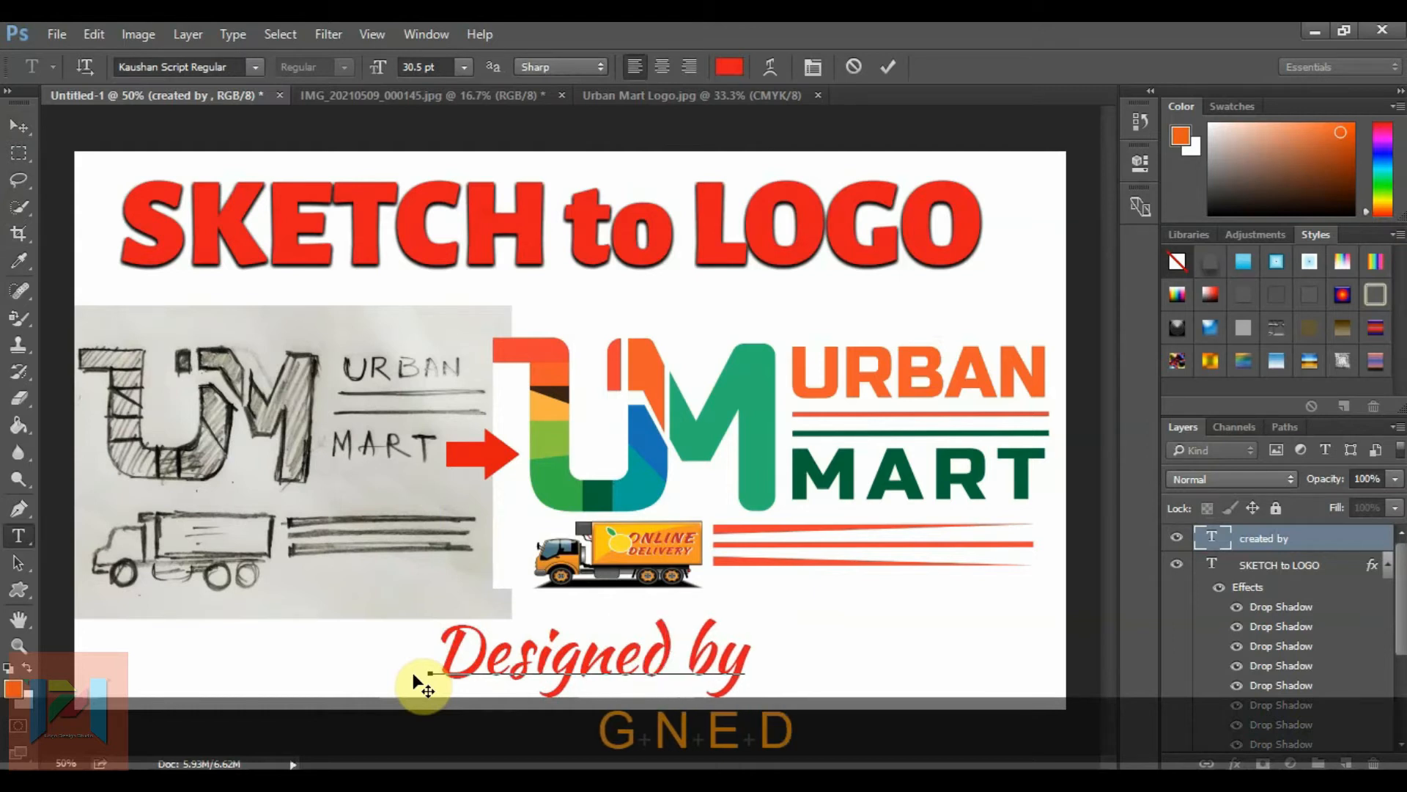
pyautogui.click(29, 124)
pyautogui.moveTo(700, 669); pyautogui.dragTo(635, 673)
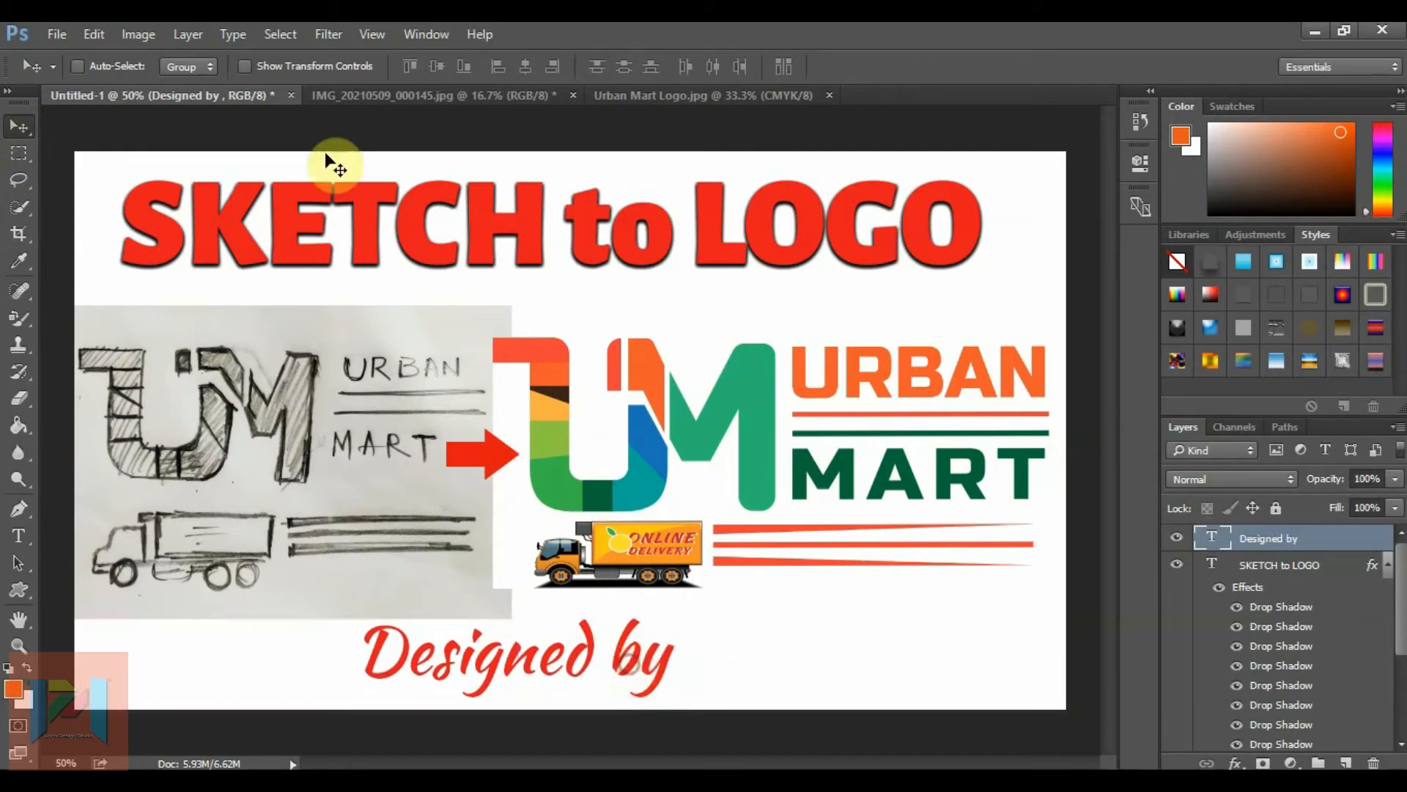
# - Set the "Designed by" caption to 18 pt and move it right, beneath the Urban Mart logo's stripes
pyautogui.click(22, 150)
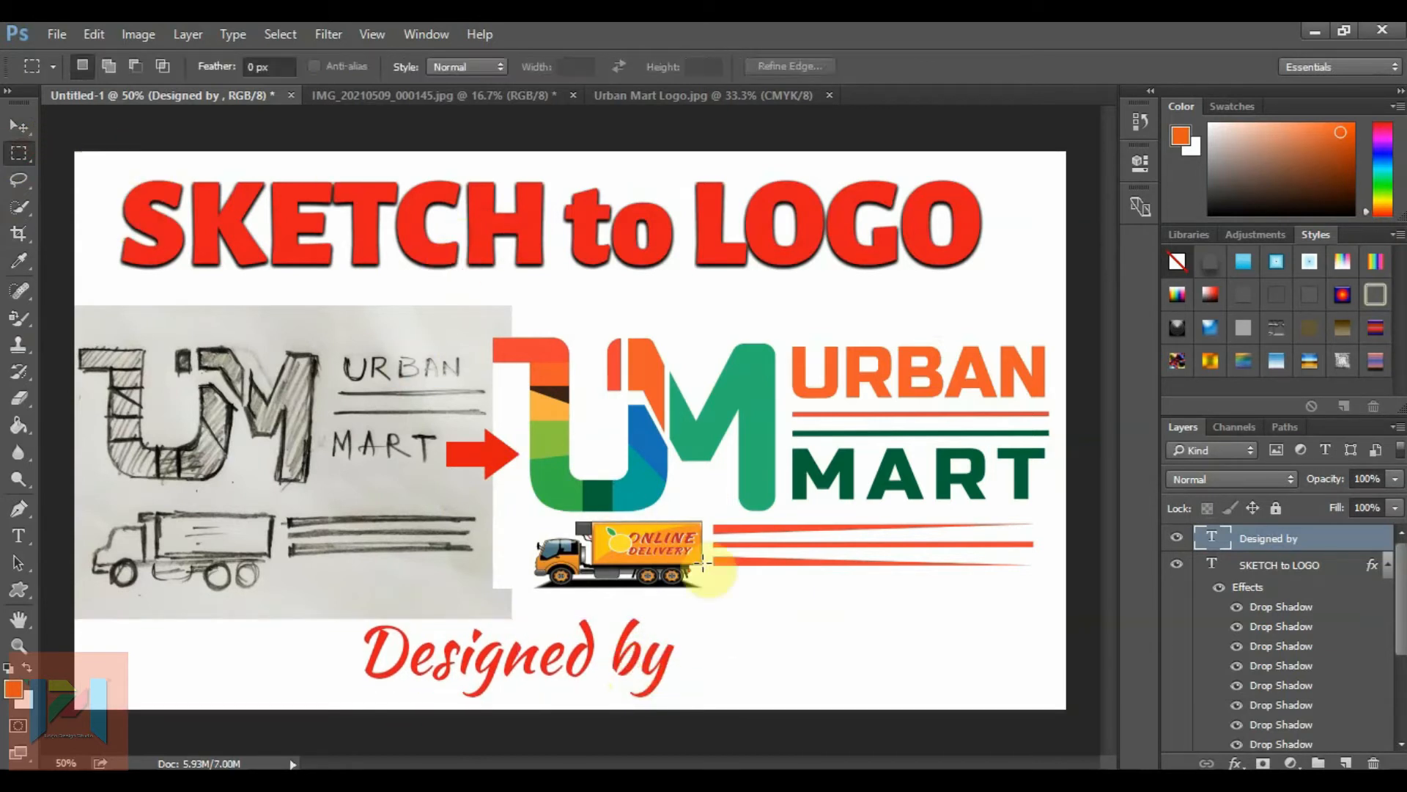
pyautogui.doubleClick(1211, 544)
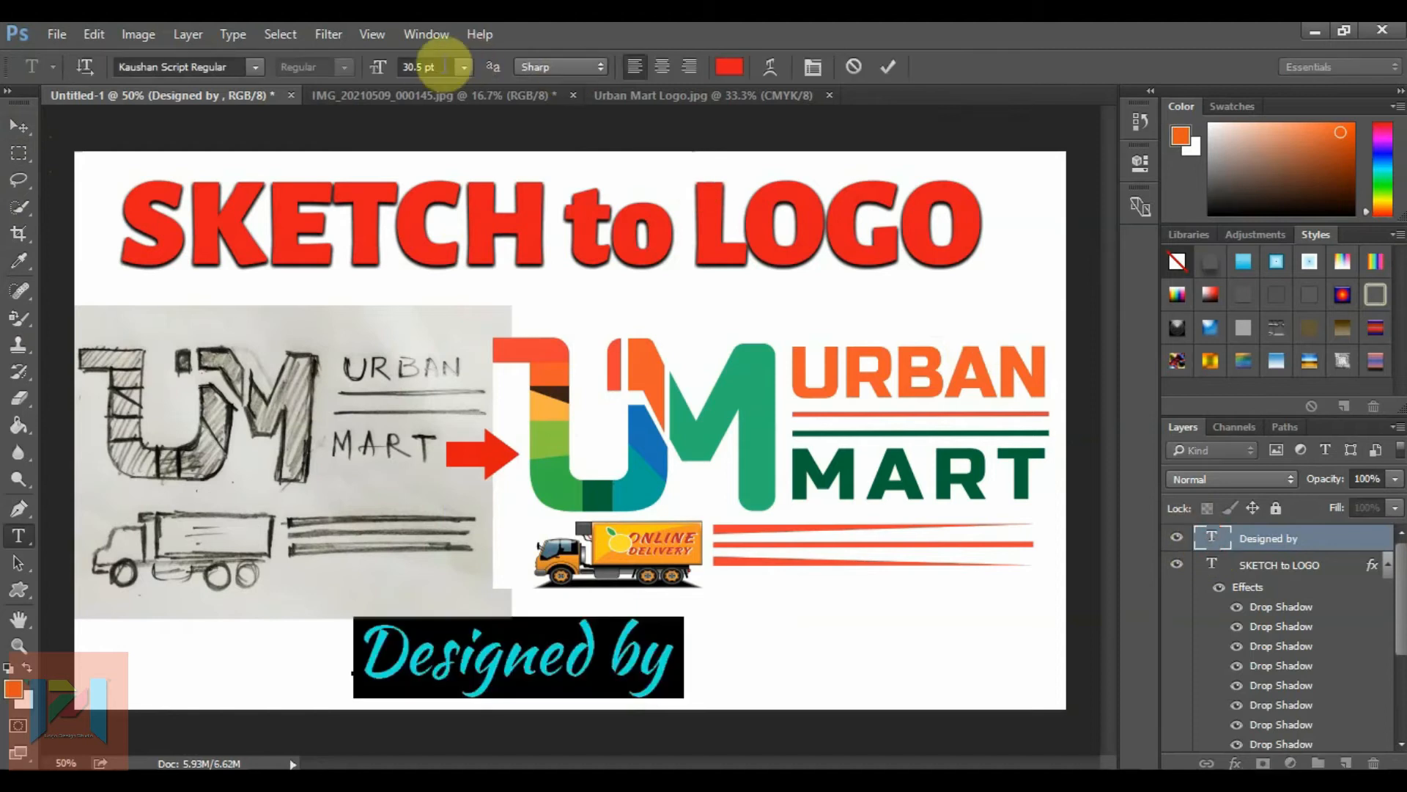
pyautogui.click(465, 68)
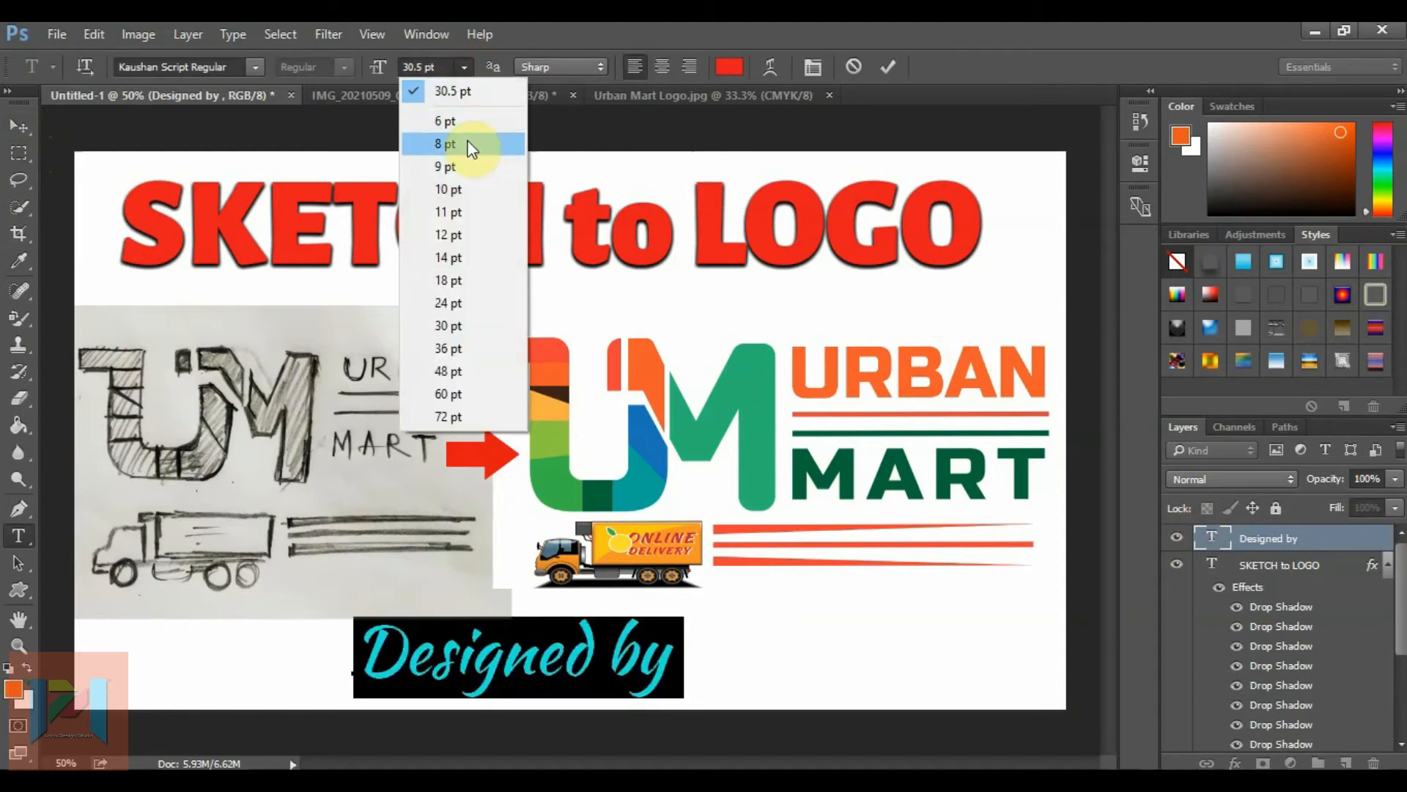
pyautogui.click(447, 304)
pyautogui.click(465, 67)
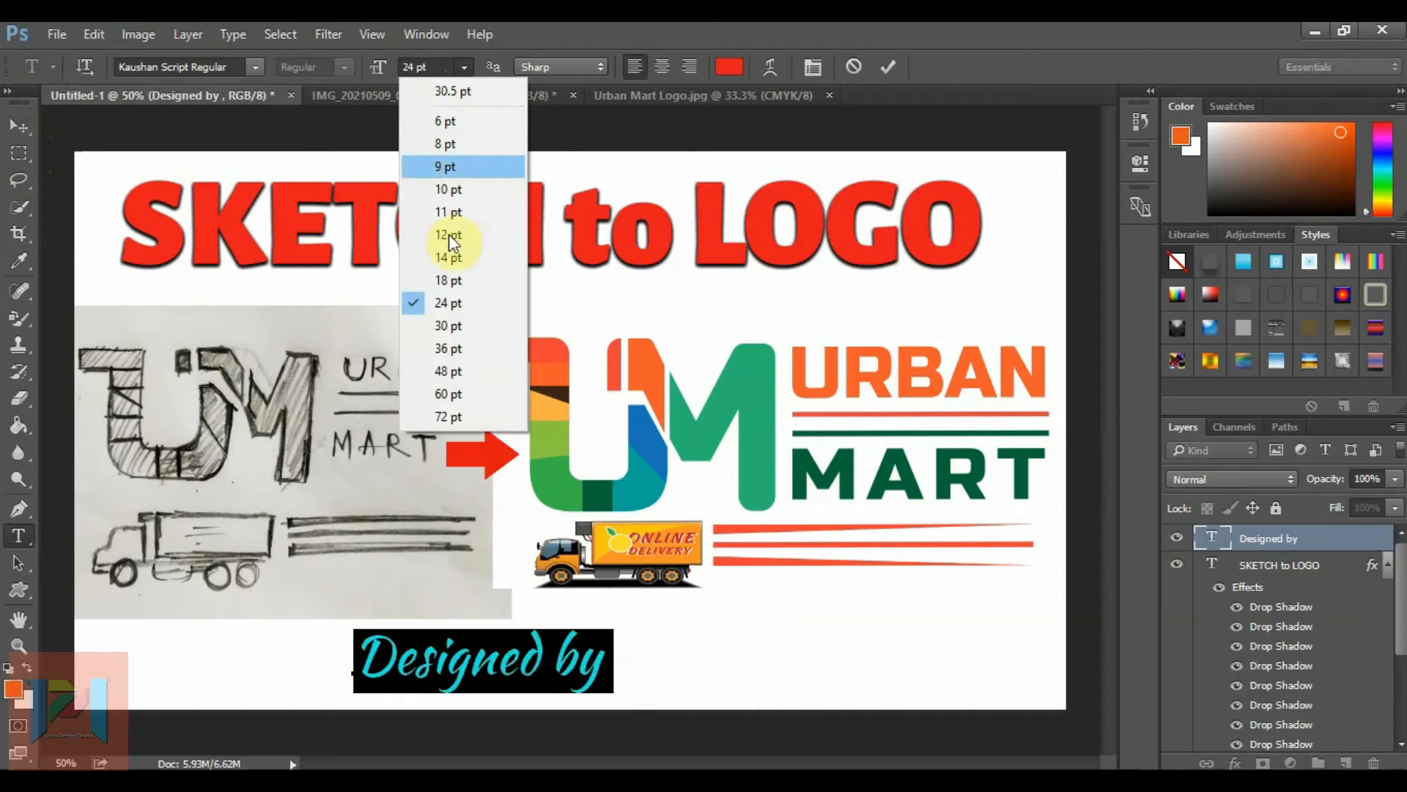
pyautogui.click(448, 280)
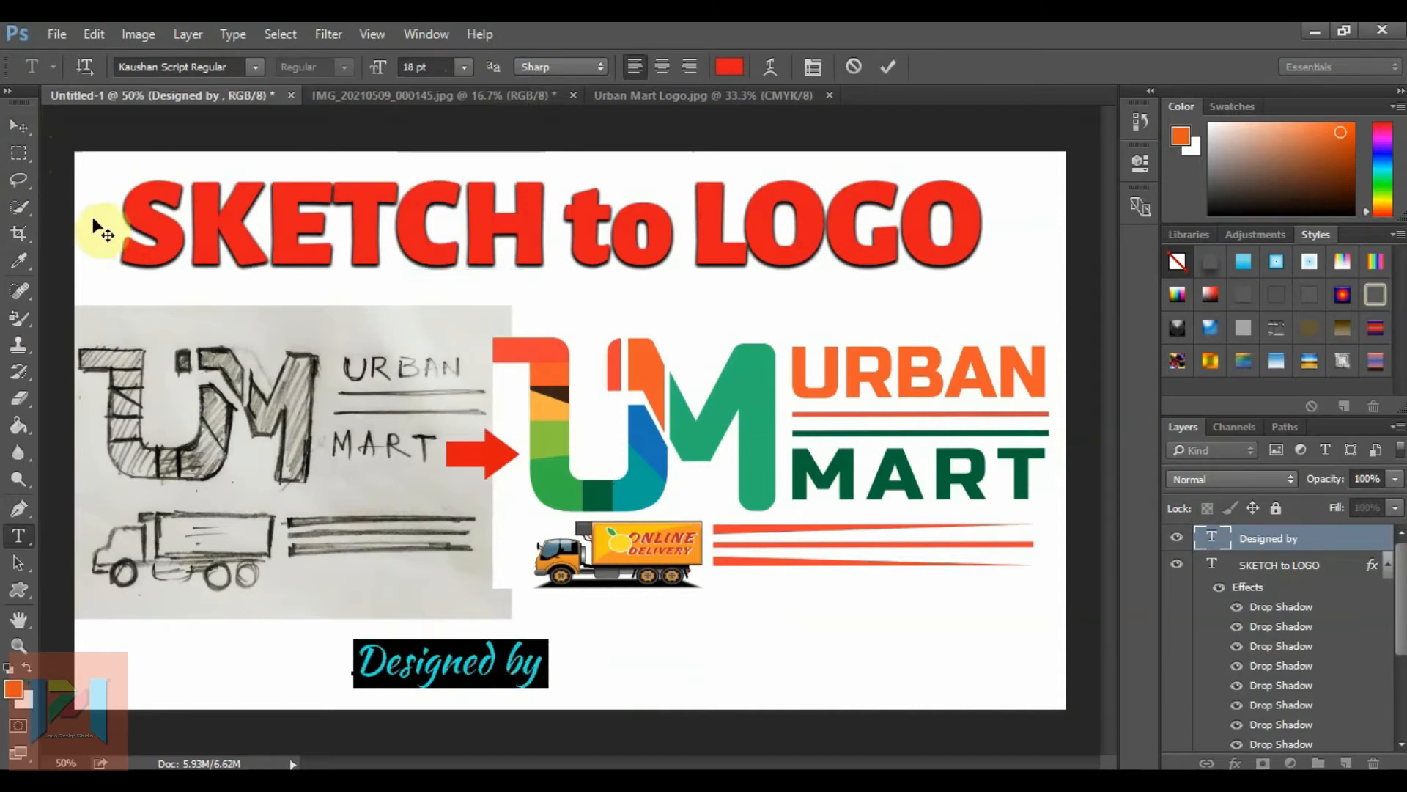
pyautogui.click(22, 133)
pyautogui.moveTo(522, 665); pyautogui.dragTo(840, 662)
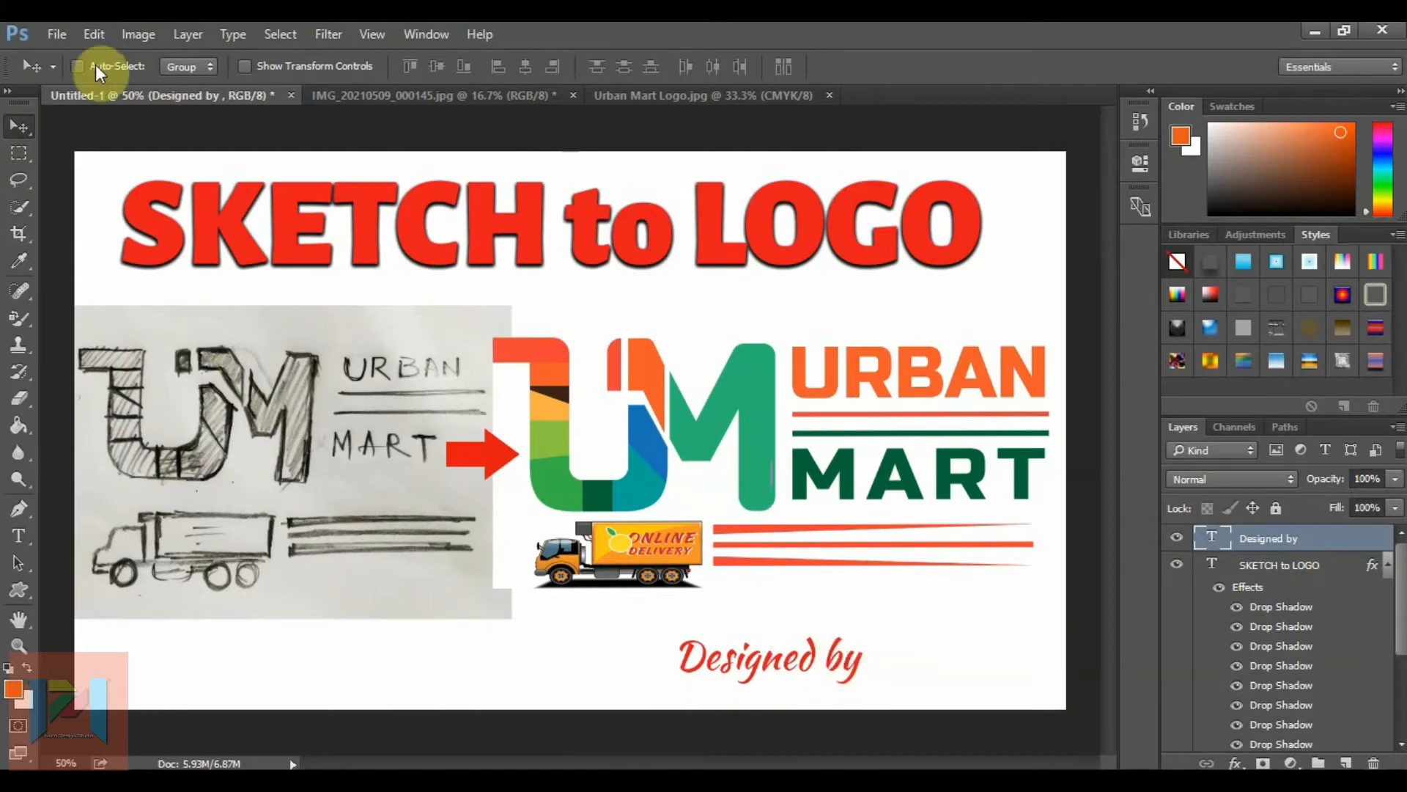
# - Open PM Logo Coloured.png and copy its logo into the Untitled-1 composition
pyautogui.click(56, 35)
pyautogui.click(72, 76)
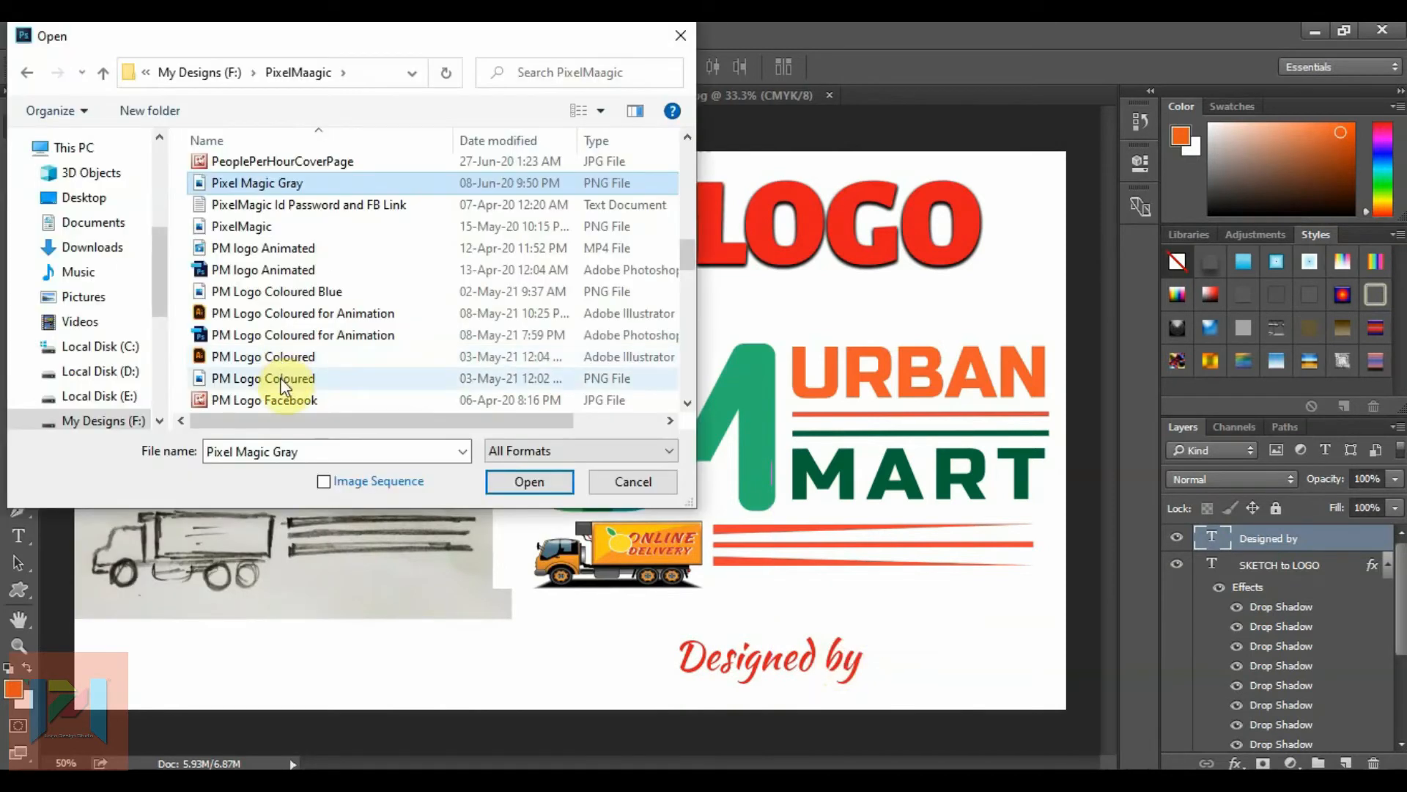
pyautogui.click(280, 378)
pyautogui.click(549, 489)
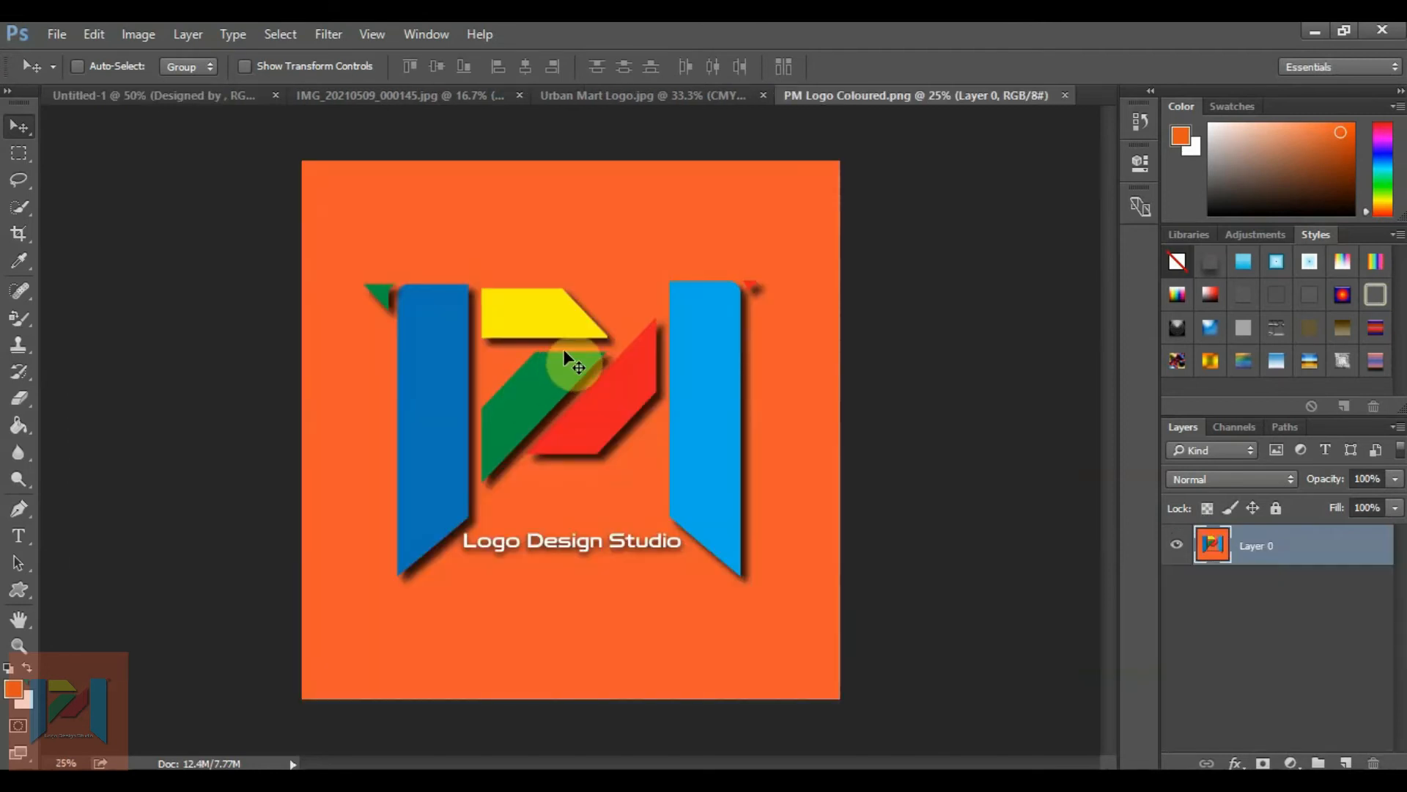
pyautogui.moveTo(565, 353); pyautogui.dragTo(661, 439)
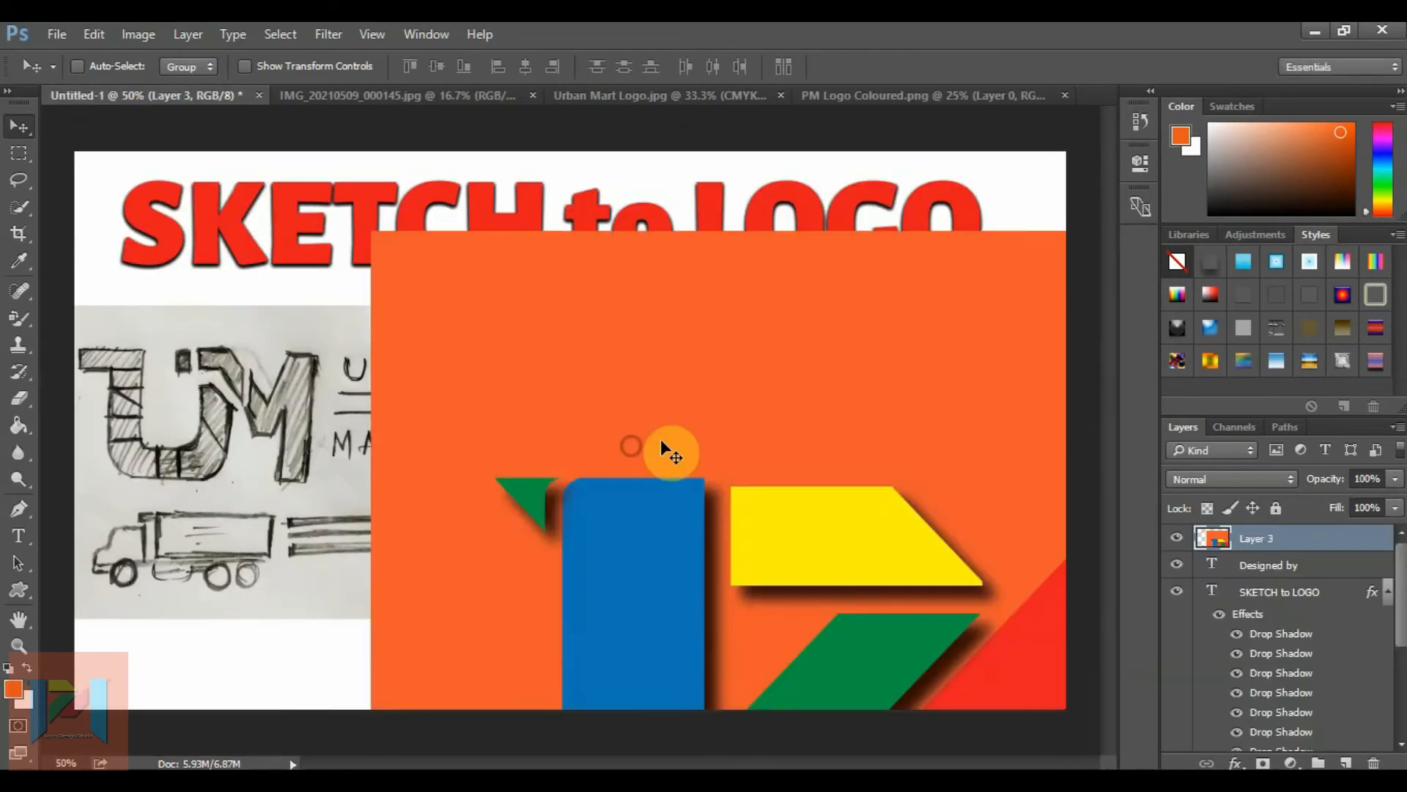
# - Scale the PM logo proportionally down to about 7.77% and place it to the right of the "Designed by" caption
pyautogui.click(19, 152)
pyautogui.rightClick(456, 321)
pyautogui.click(523, 512)
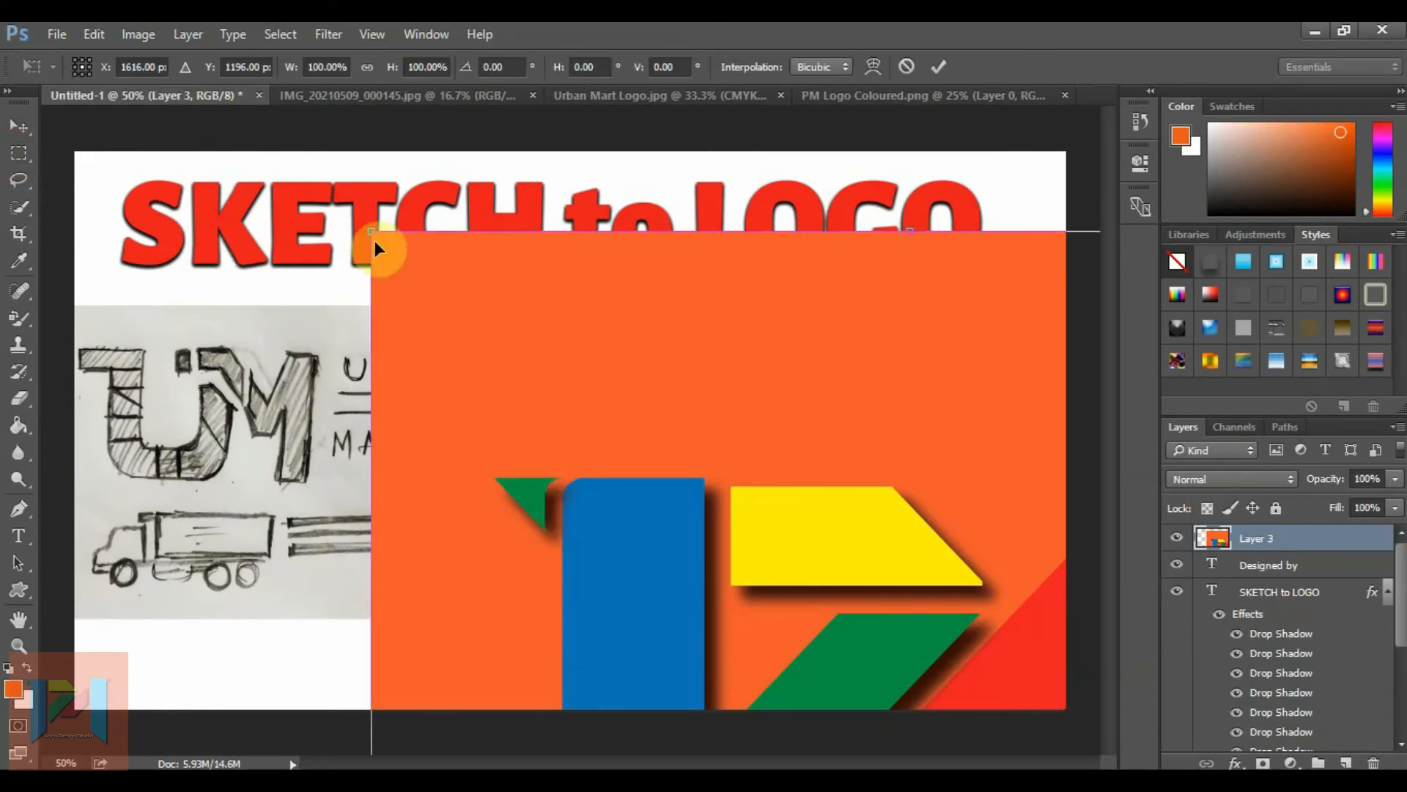
pyautogui.moveTo(373, 233); pyautogui.dragTo(768, 609)
pyautogui.moveTo(846, 651); pyautogui.dragTo(581, 317)
pyautogui.moveTo(796, 287); pyautogui.dragTo(740, 365)
pyautogui.moveTo(683, 424); pyautogui.dragTo(748, 366)
pyautogui.moveTo(799, 280); pyautogui.dragTo(995, 644)
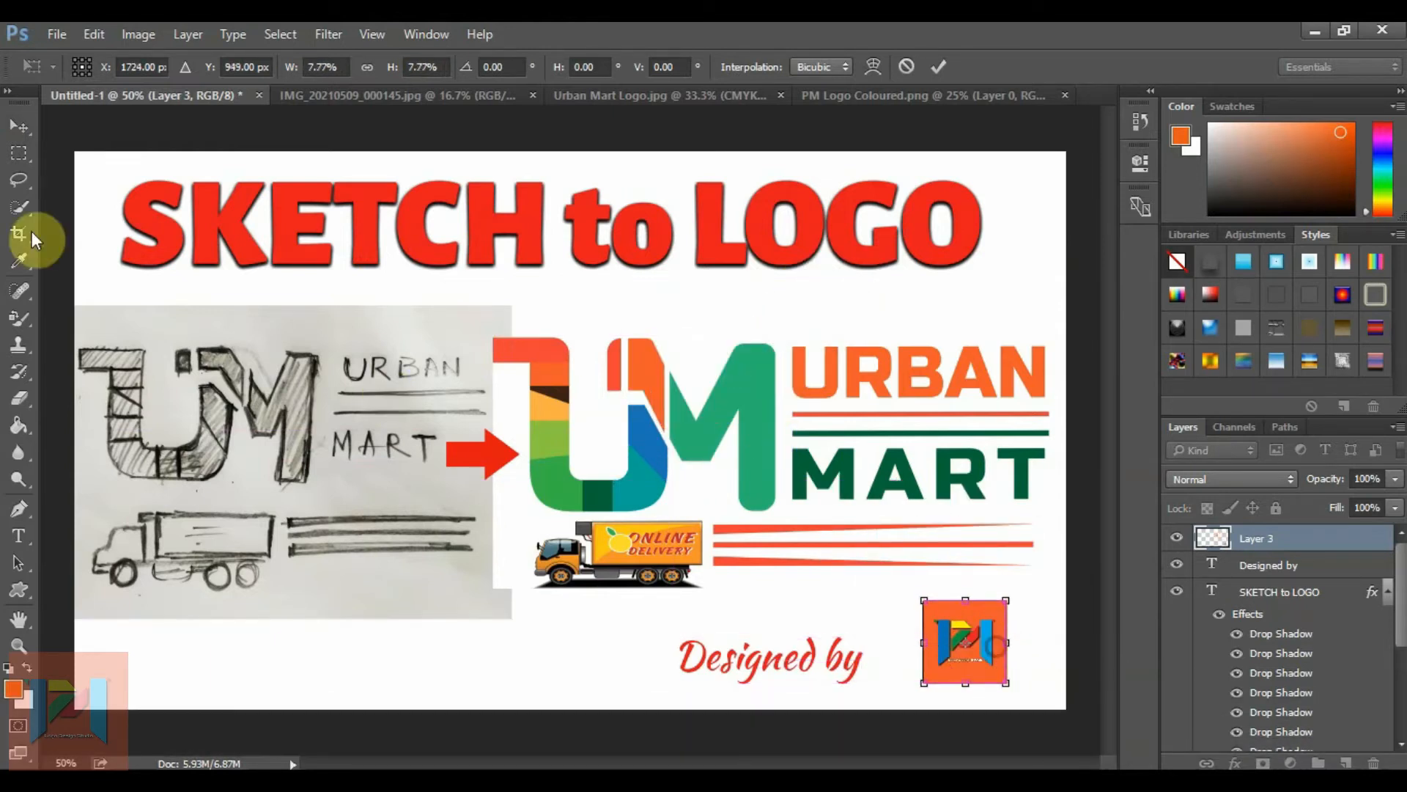
pyautogui.click(19, 152)
pyautogui.click(601, 327)
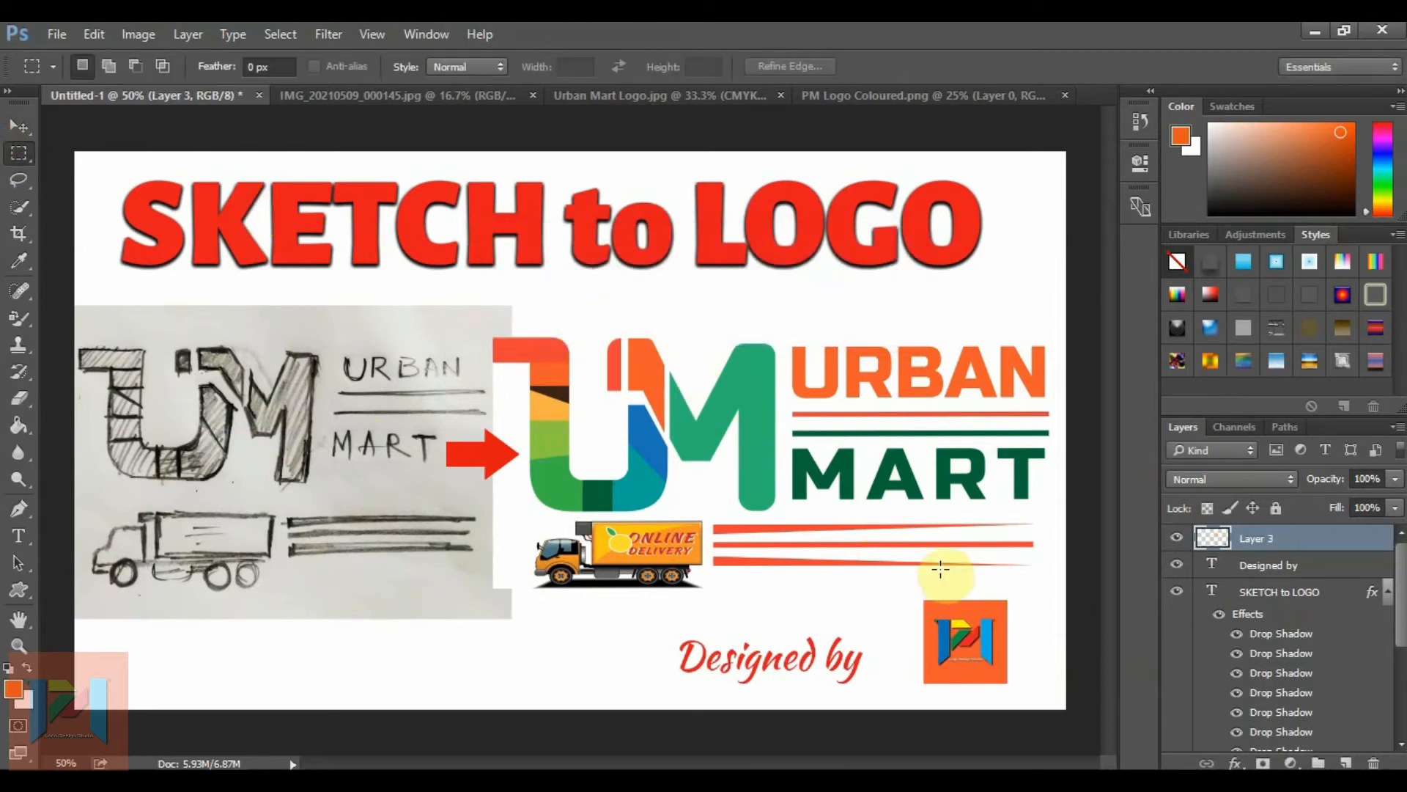
# - Draw a circle of about 143 × 143 px over the PM logo square with the Ellipse tool
pyautogui.scroll(1, 1082, 699)
pyautogui.scroll(10, 1082, 699)
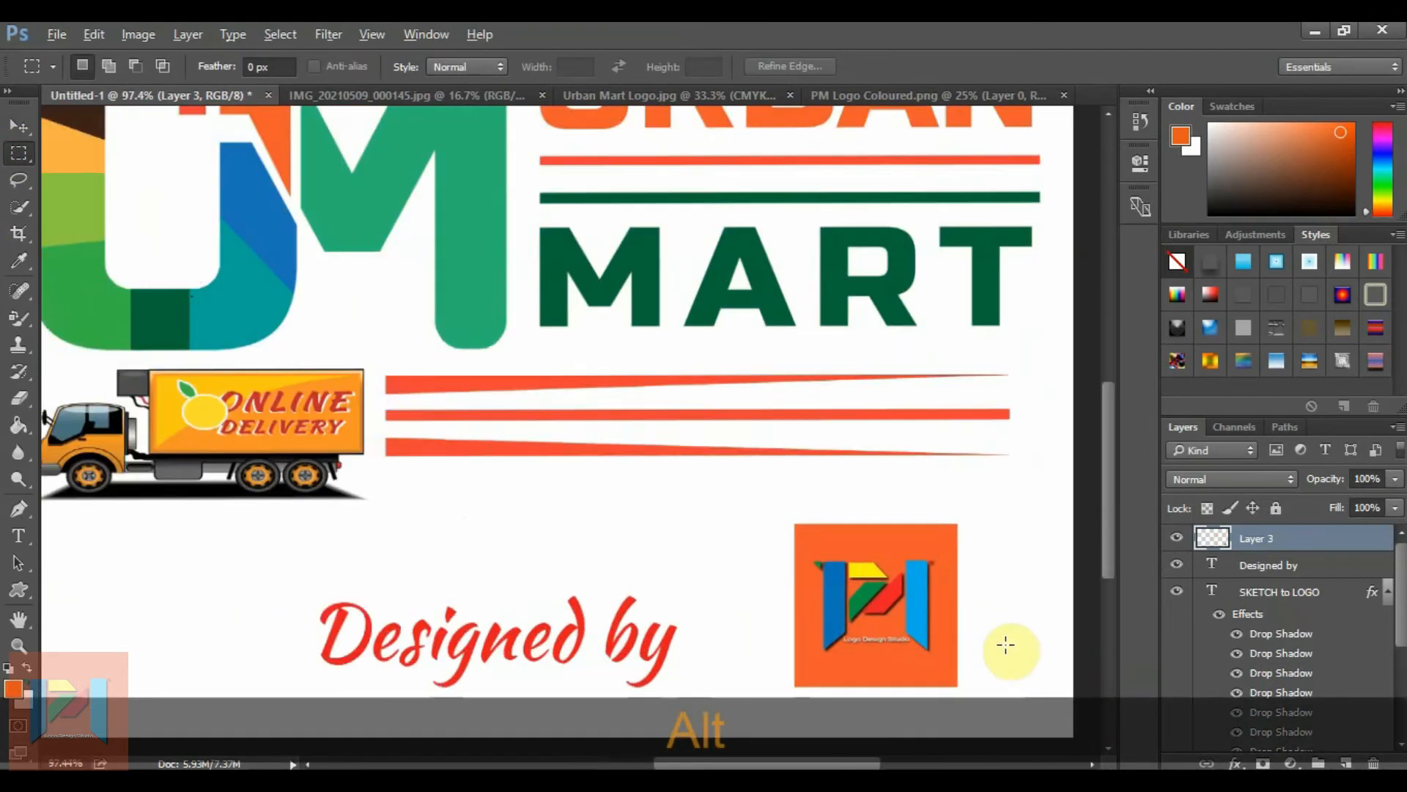
pyautogui.moveTo(1107, 551); pyautogui.dragTo(1106, 583)
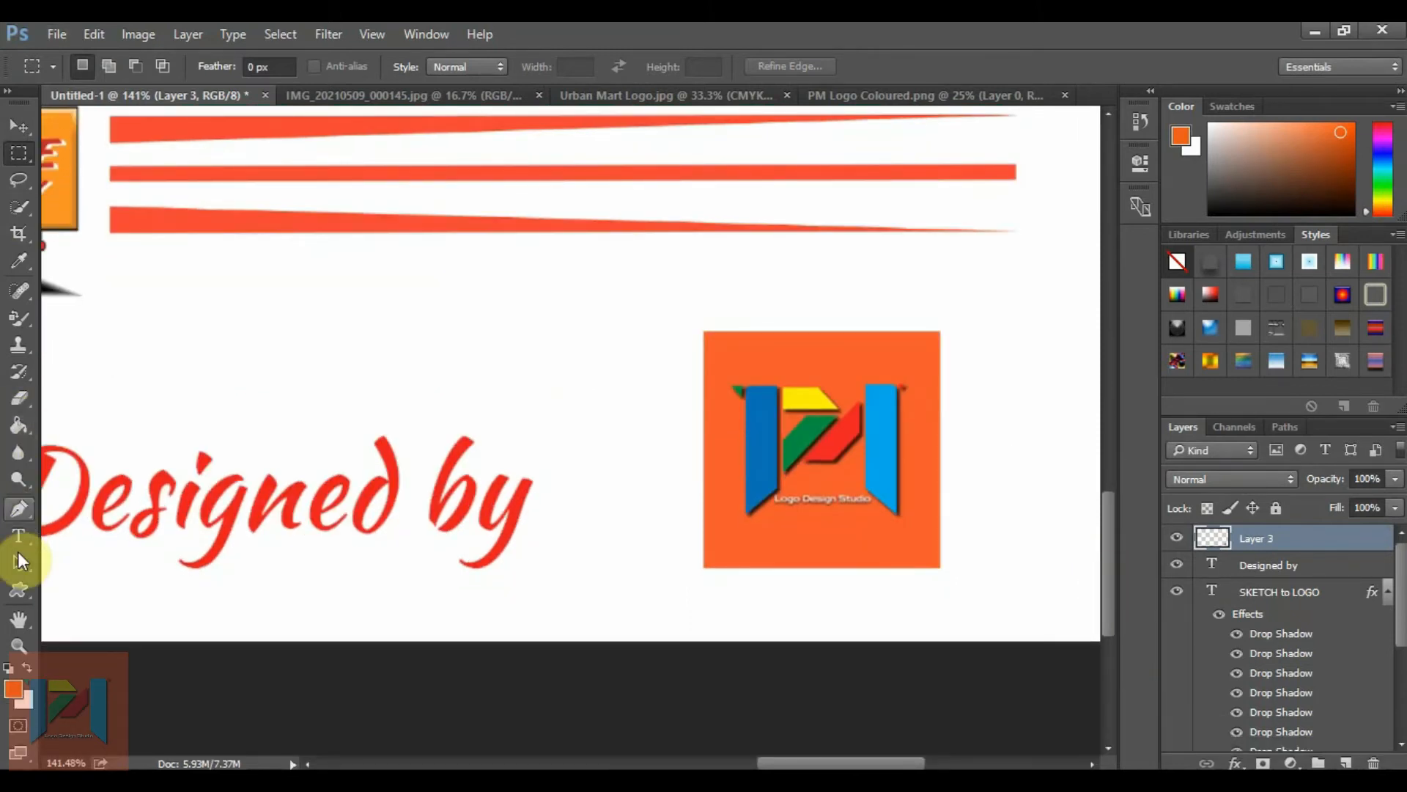
pyautogui.click(19, 590)
pyautogui.click(74, 623)
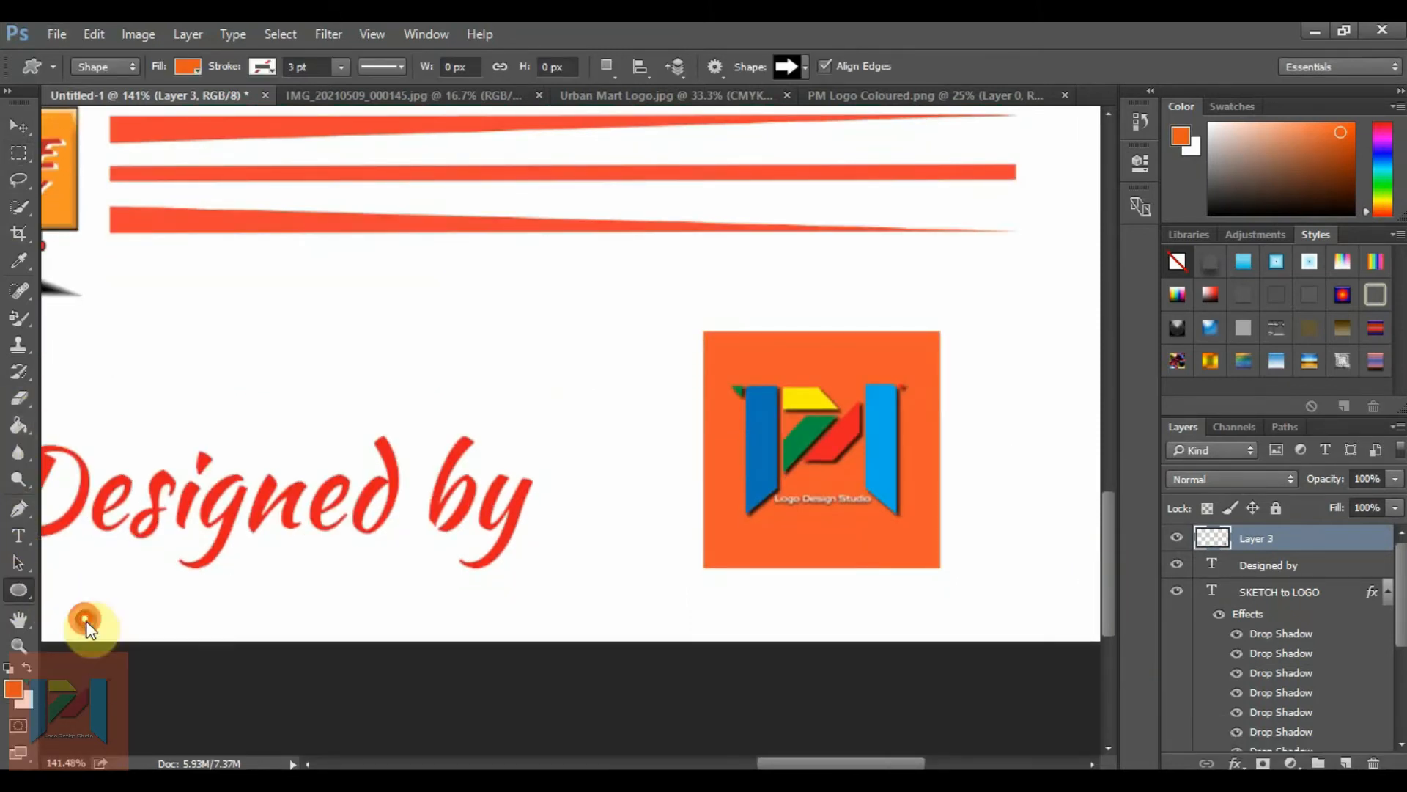
pyautogui.moveTo(723, 356); pyautogui.dragTo(933, 574)
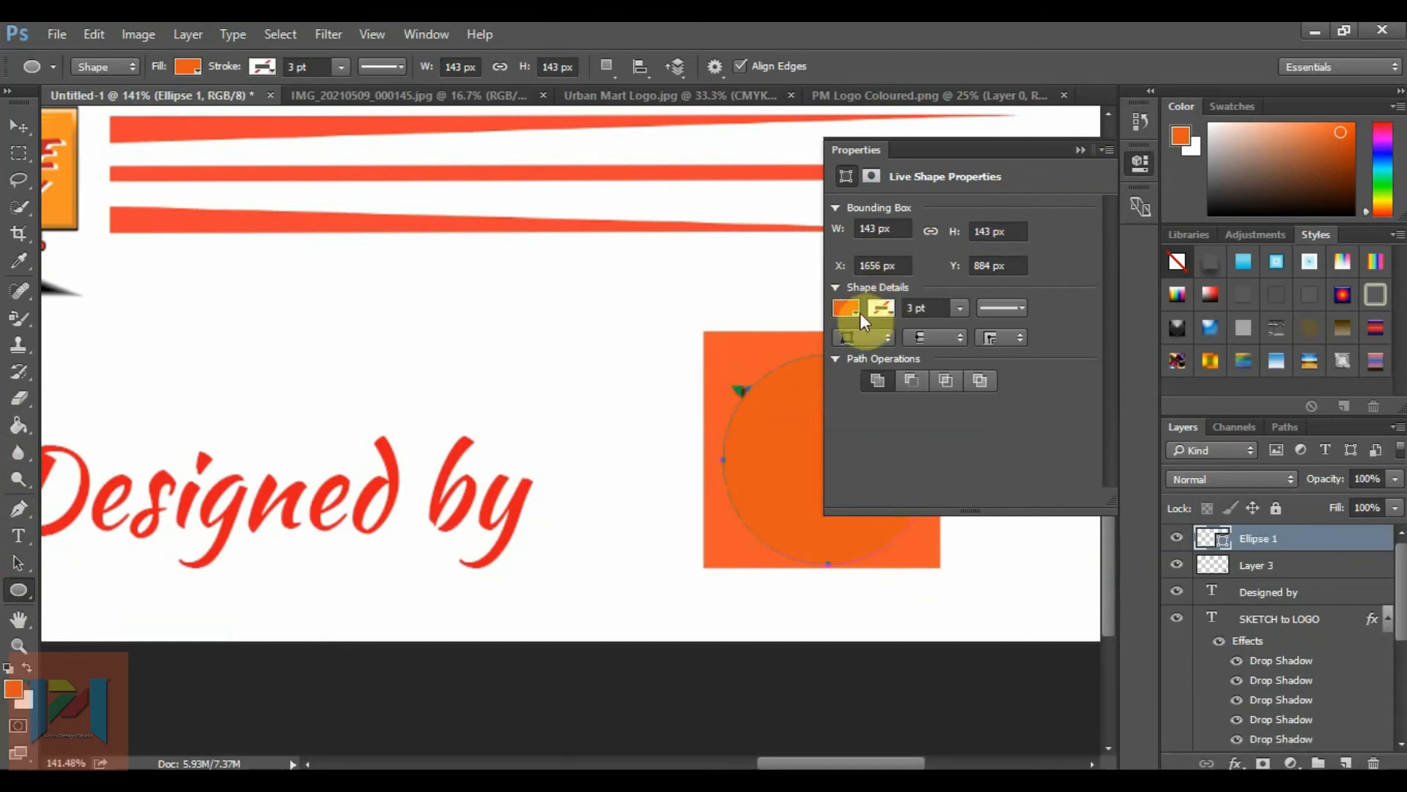
# - Fill the circle with yellow and move it up to meet the top edge of the orange square
pyautogui.click(856, 312)
pyautogui.click(861, 440)
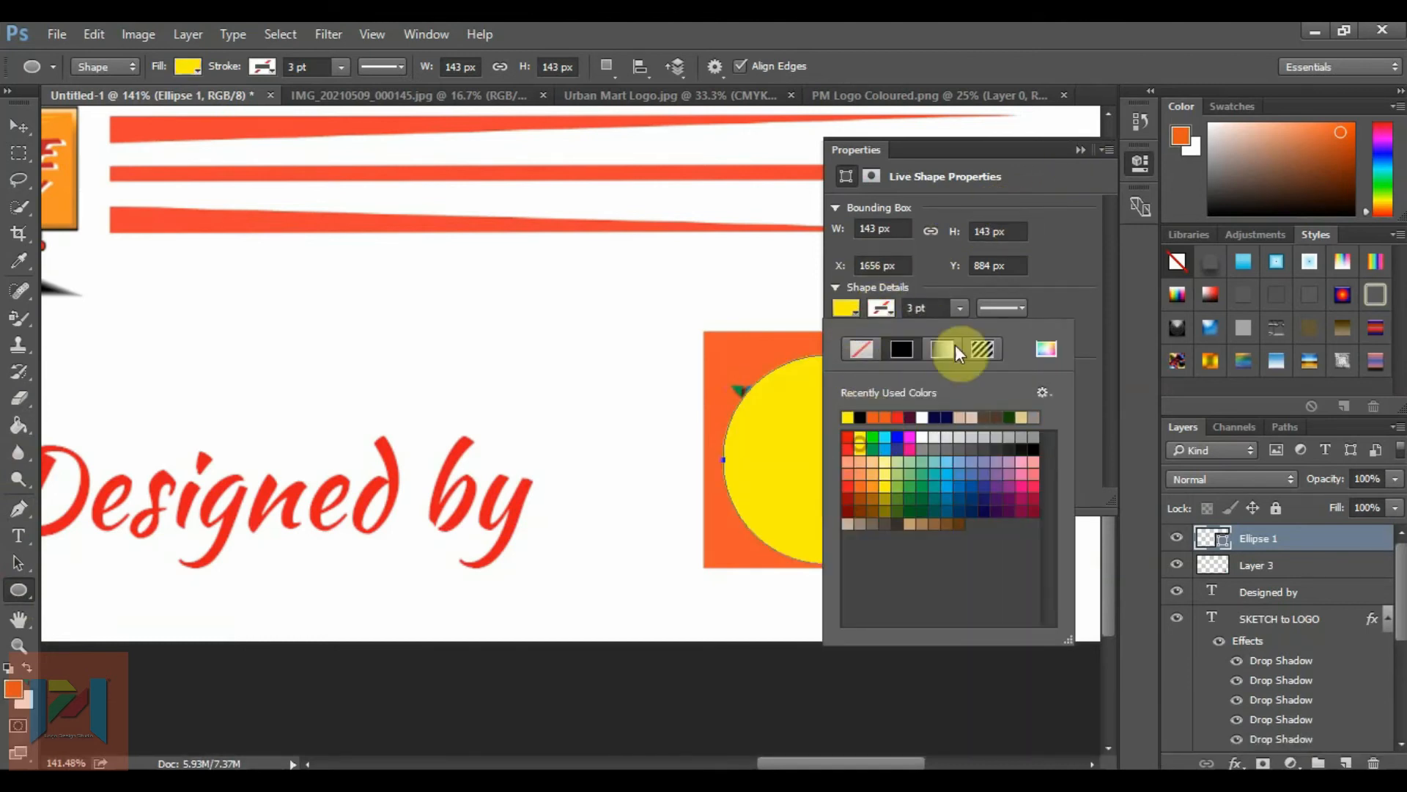
pyautogui.click(1080, 149)
pyautogui.click(19, 126)
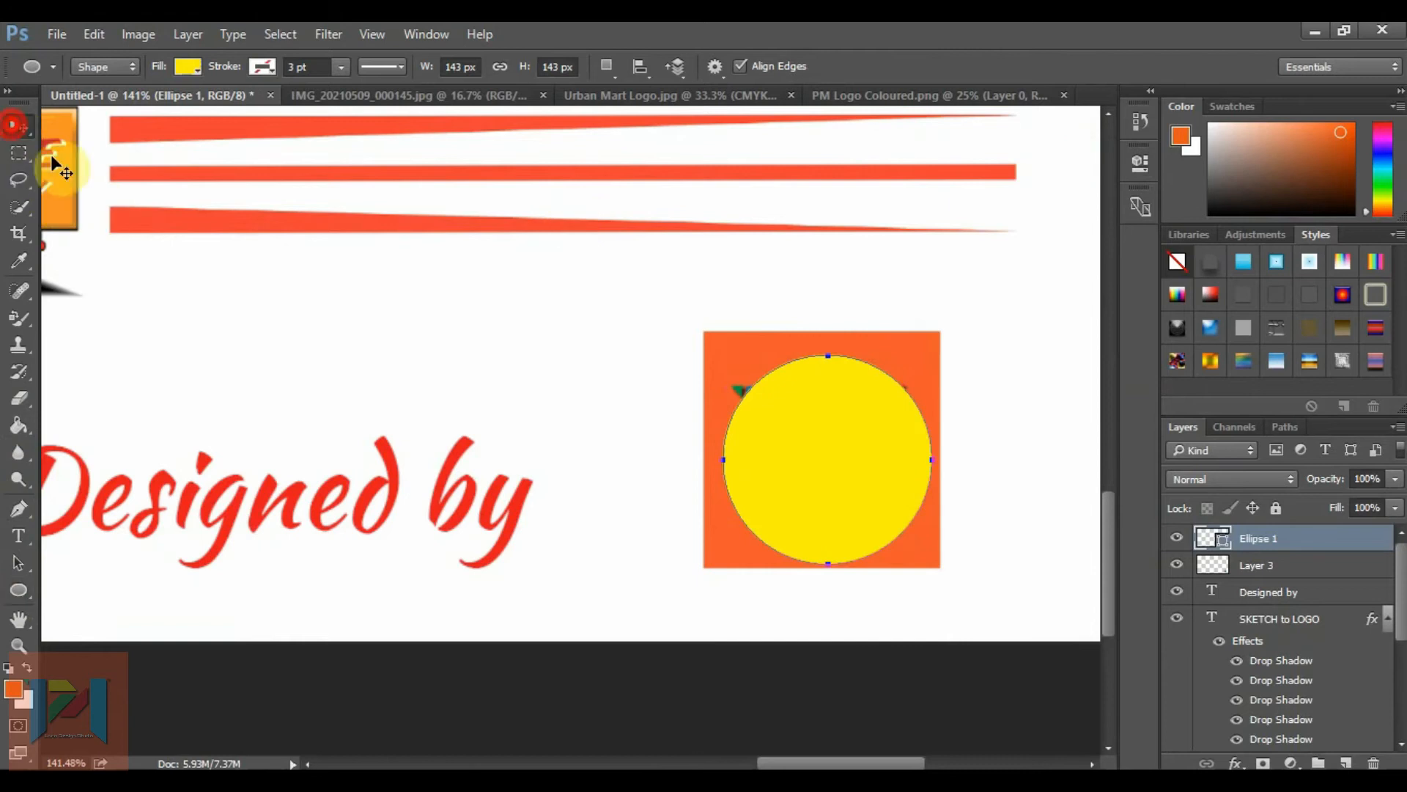
pyautogui.moveTo(824, 464); pyautogui.dragTo(816, 441)
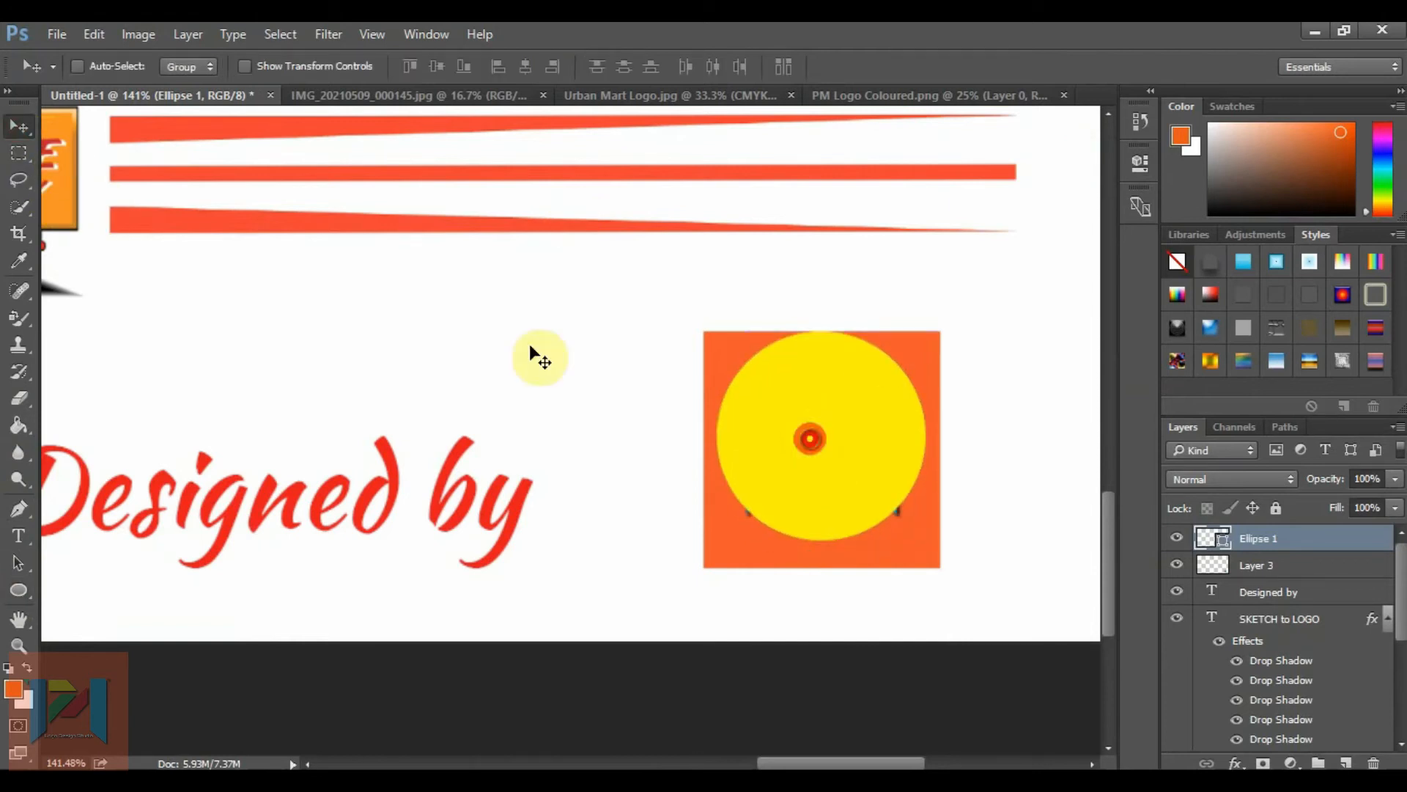
# - Scale the circle proportionally to about 109.8% so it nearly fills the orange square
pyautogui.click(19, 153)
pyautogui.rightClick(780, 475)
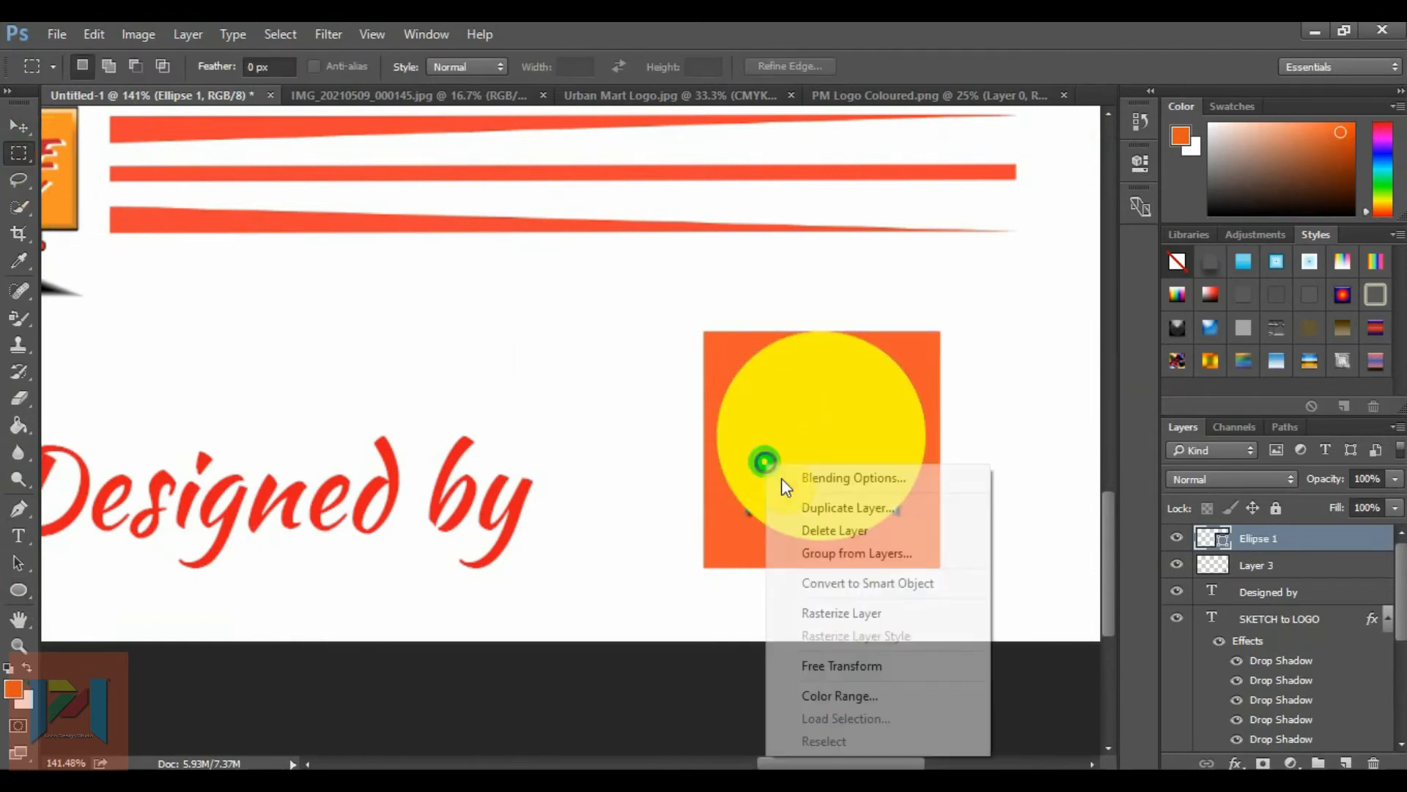
pyautogui.click(862, 657)
pyautogui.moveTo(919, 543); pyautogui.dragTo(931, 555)
pyautogui.moveTo(887, 483); pyautogui.dragTo(887, 494)
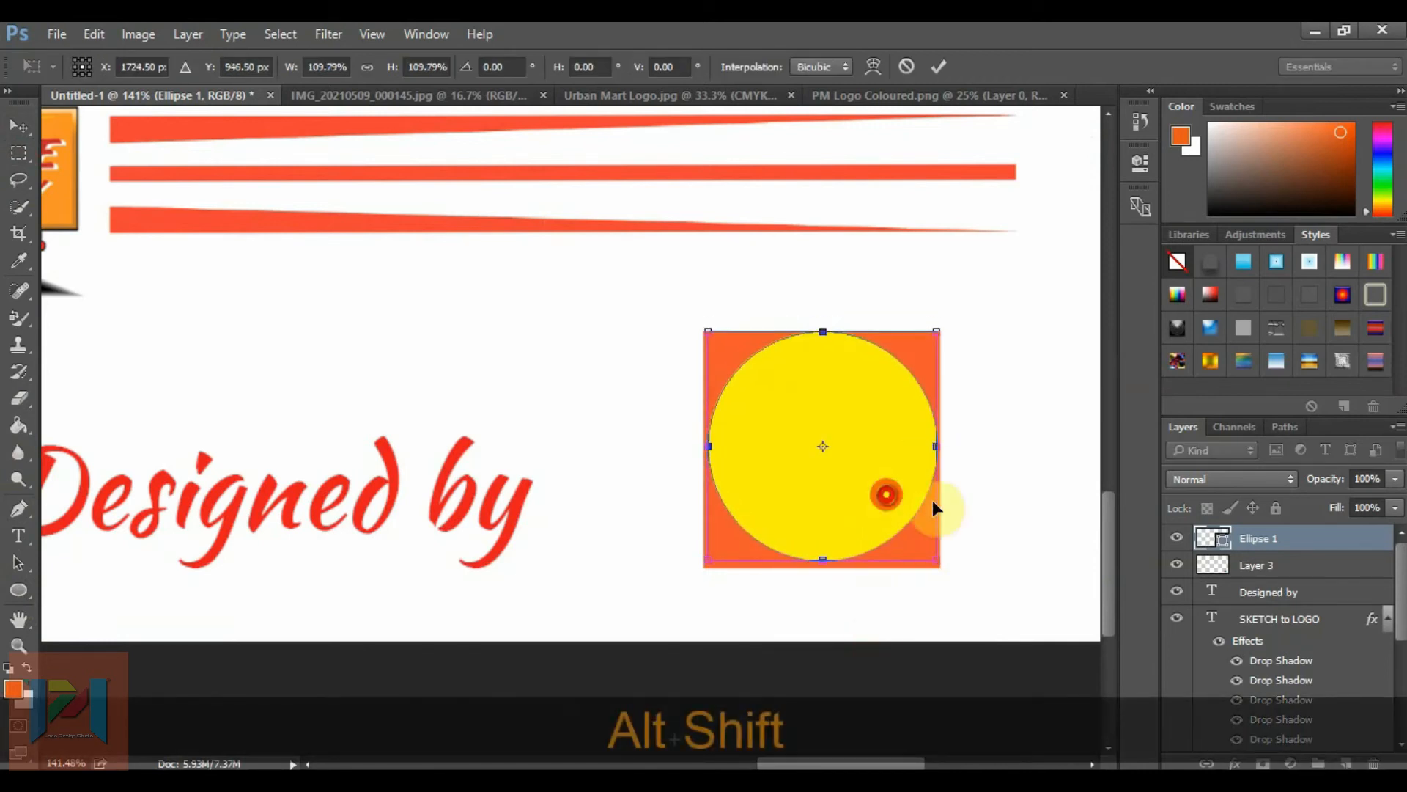
pyautogui.click(18, 125)
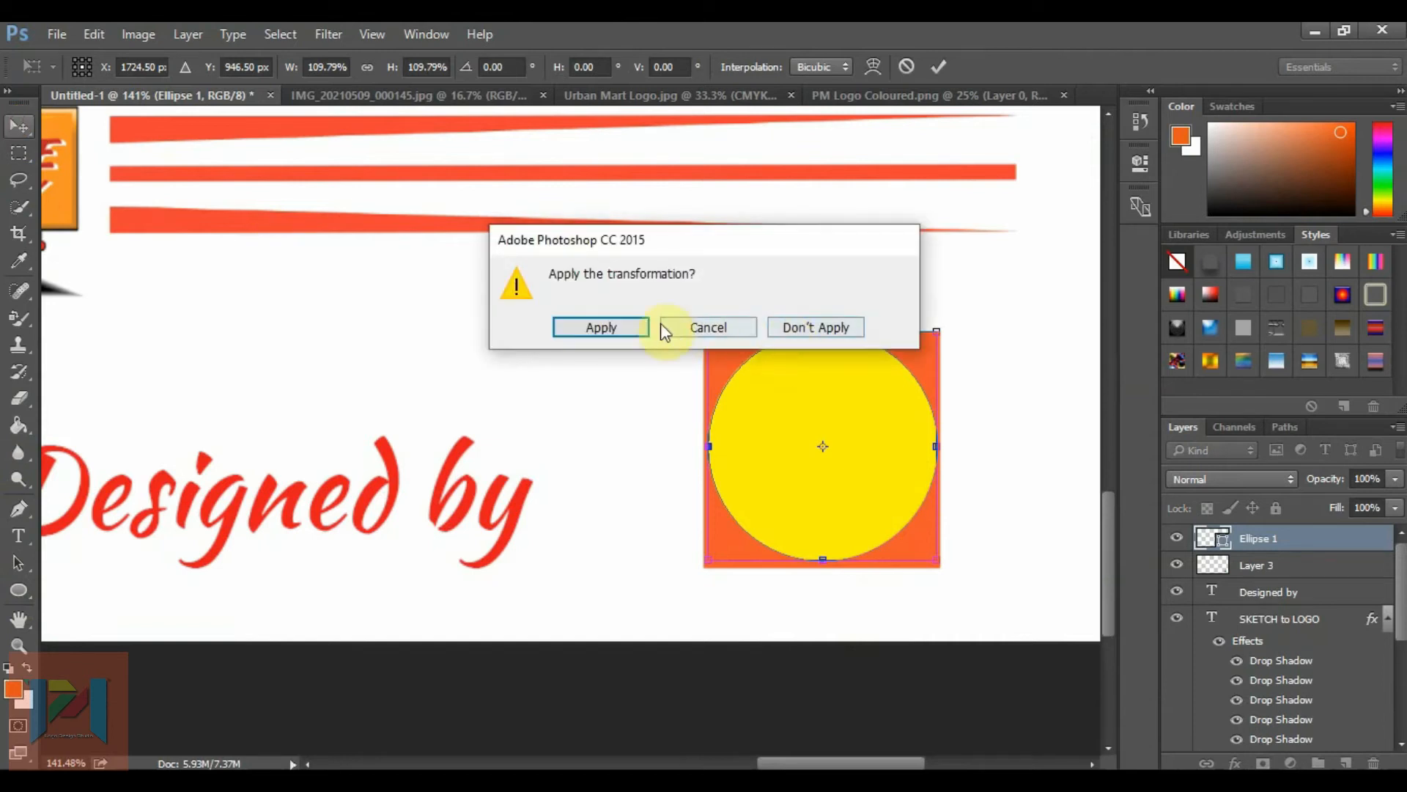
pyautogui.click(612, 325)
# - Nudge the circle slightly down and move its layer beneath the PM logo layer
pyautogui.press('Down')
pyautogui.press('Down')
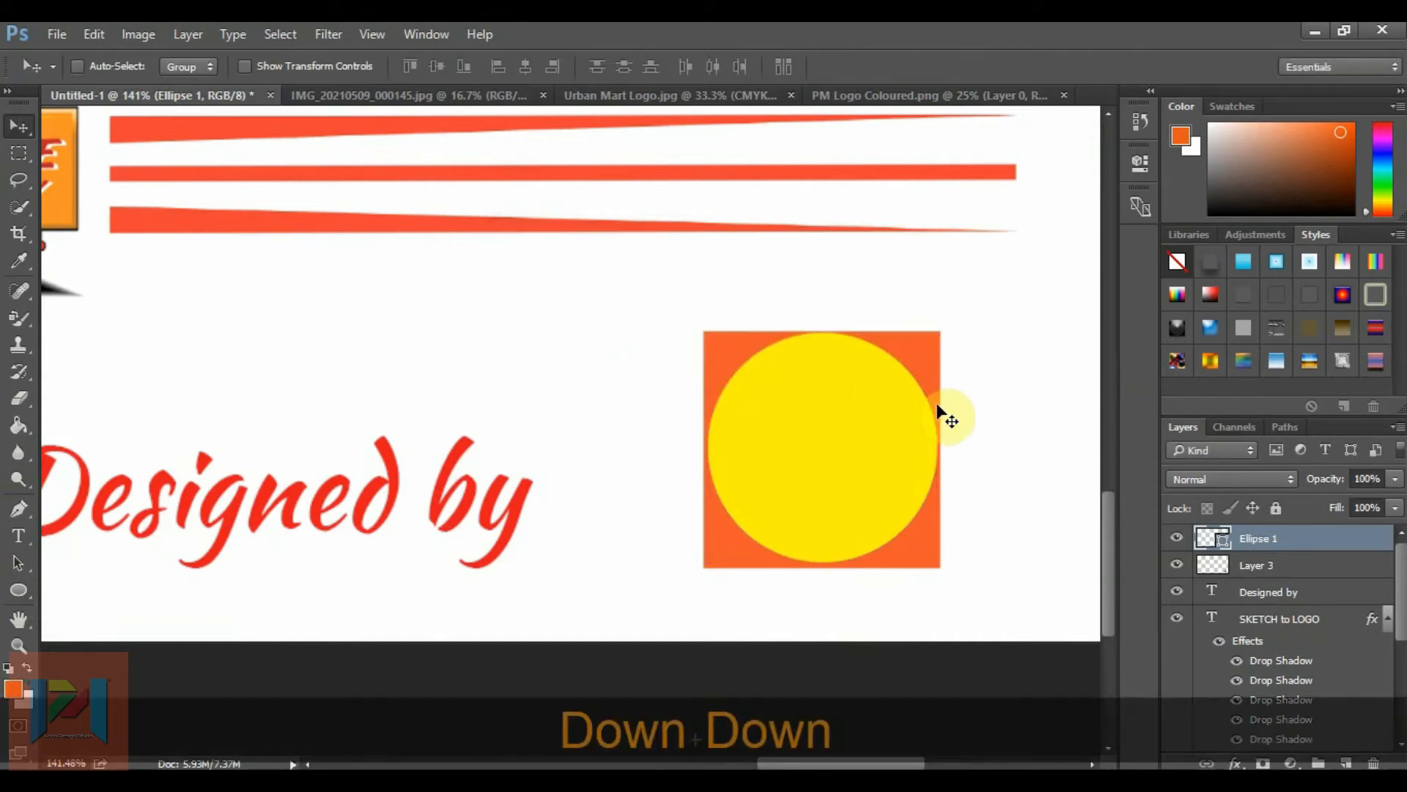
pyautogui.hotkey('ctrl', 'z')
pyautogui.moveTo(1282, 541); pyautogui.dragTo(1285, 578)
# - Try clipping the PM logo layer to the circle layer beneath it, and undo the clipping mask
pyautogui.click(1268, 543)
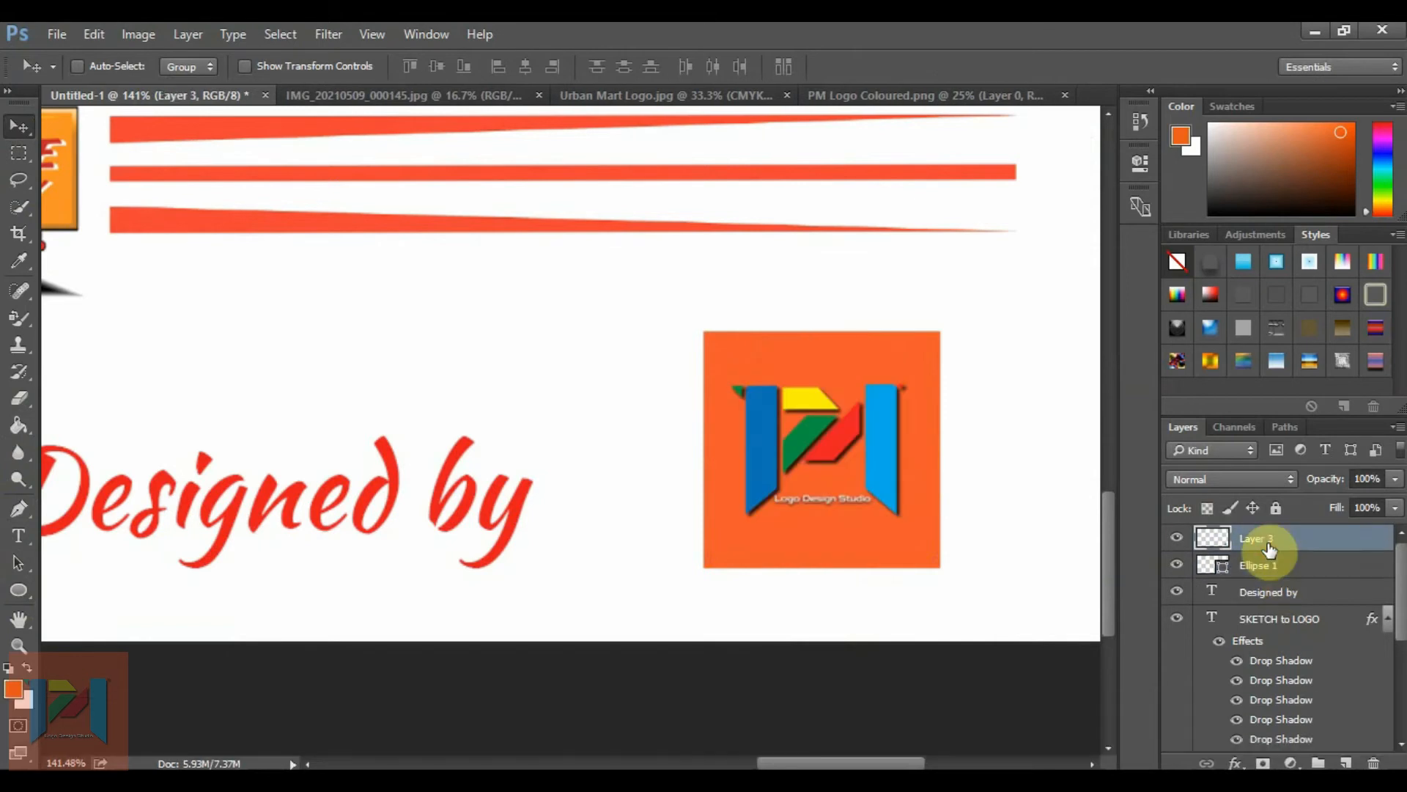
pyautogui.rightClick(1269, 543)
pyautogui.click(1121, 487)
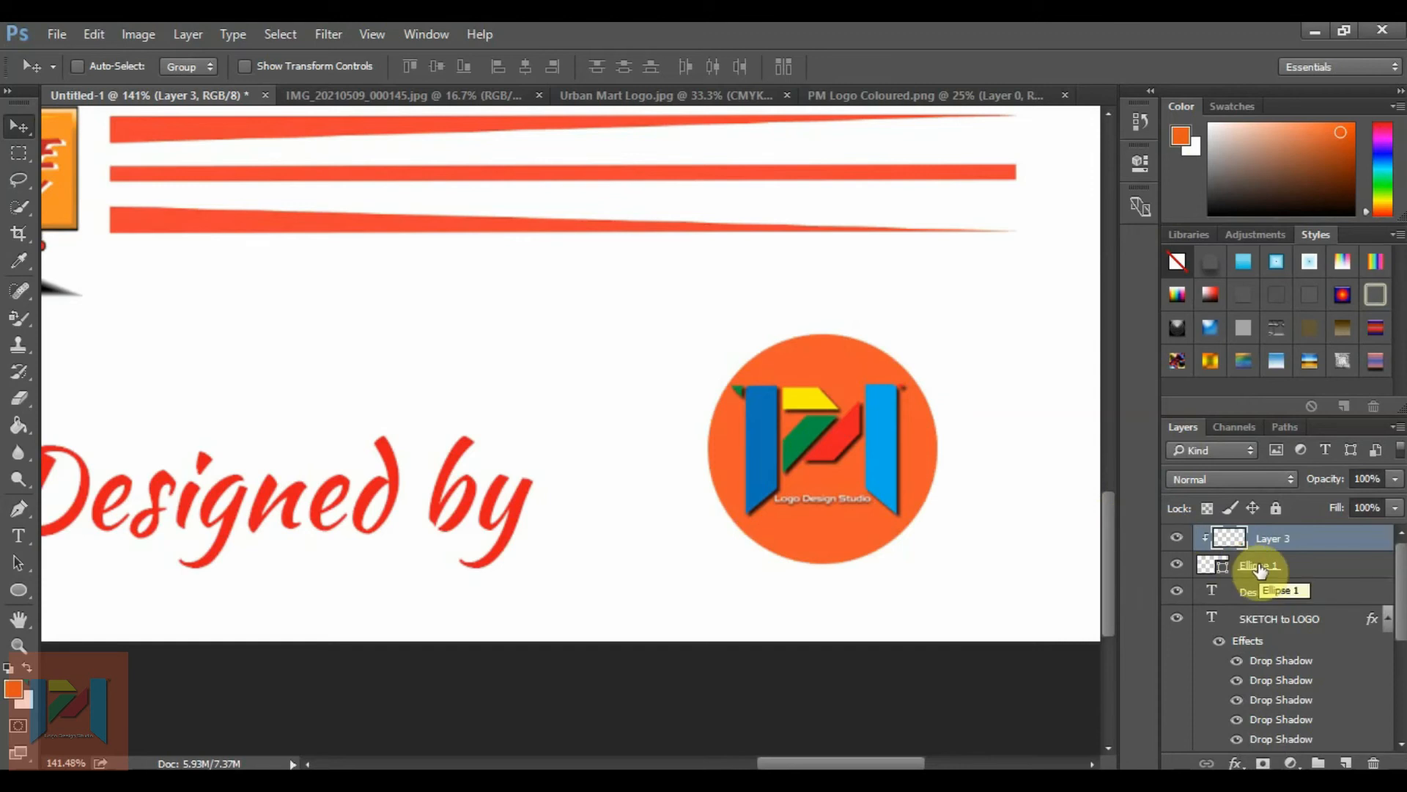
pyautogui.hotkey('ctrl', 'z')
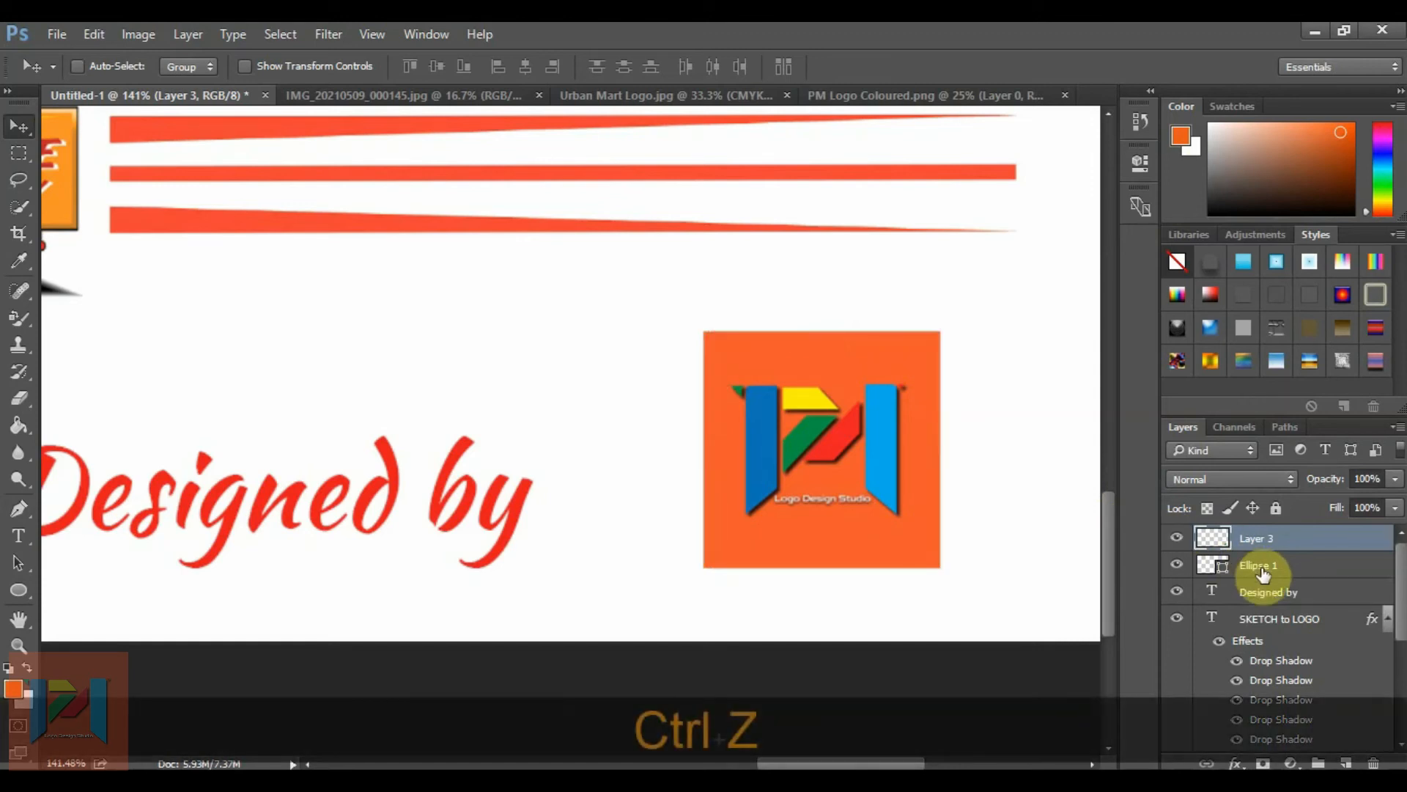
# - Create a clipping mask that crops the PM logo layer to the circle layer below
pyautogui.click(1262, 574)
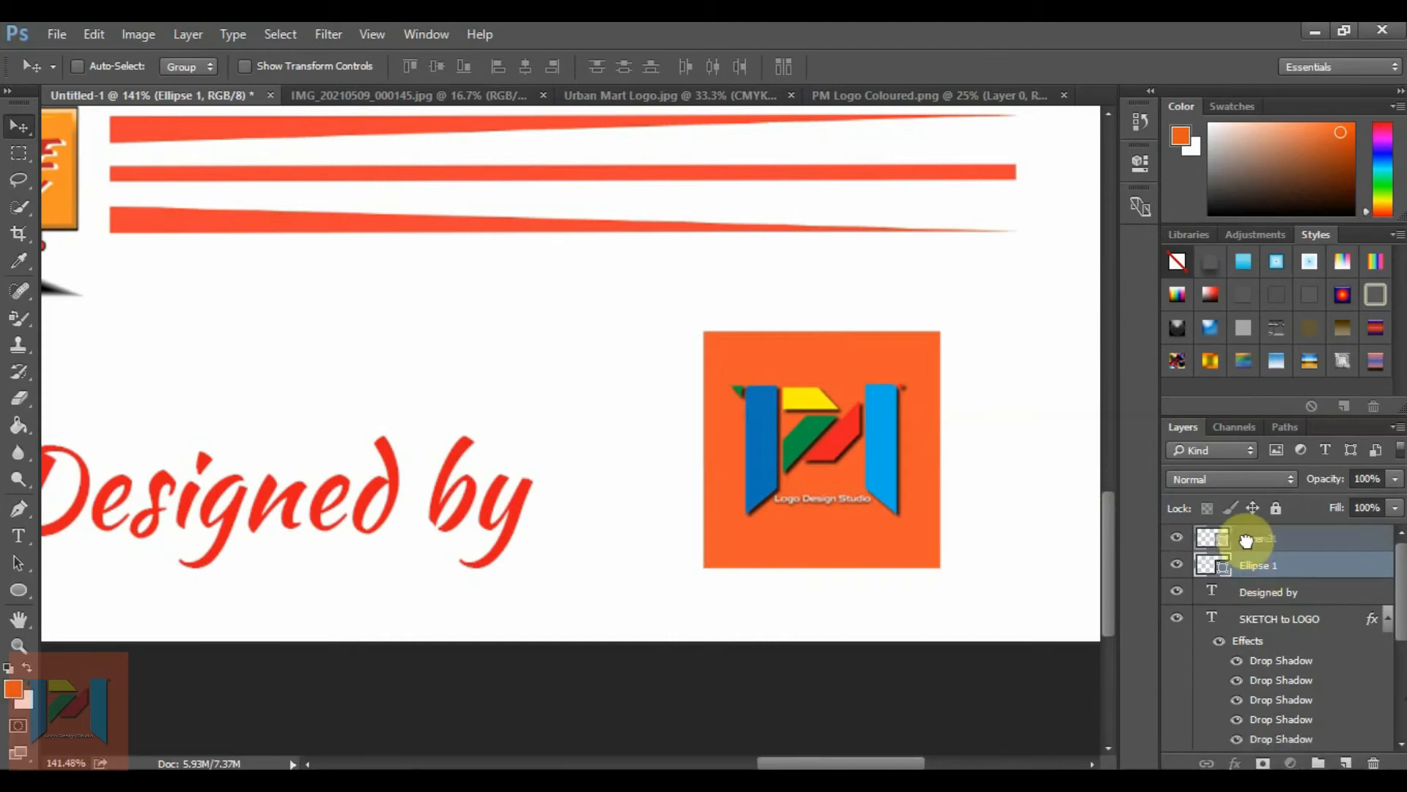
pyautogui.keyDown('shift'); pyautogui.click(1239, 535); pyautogui.keyUp('shift')
pyautogui.moveTo(1238, 528); pyautogui.dragTo(1253, 577)
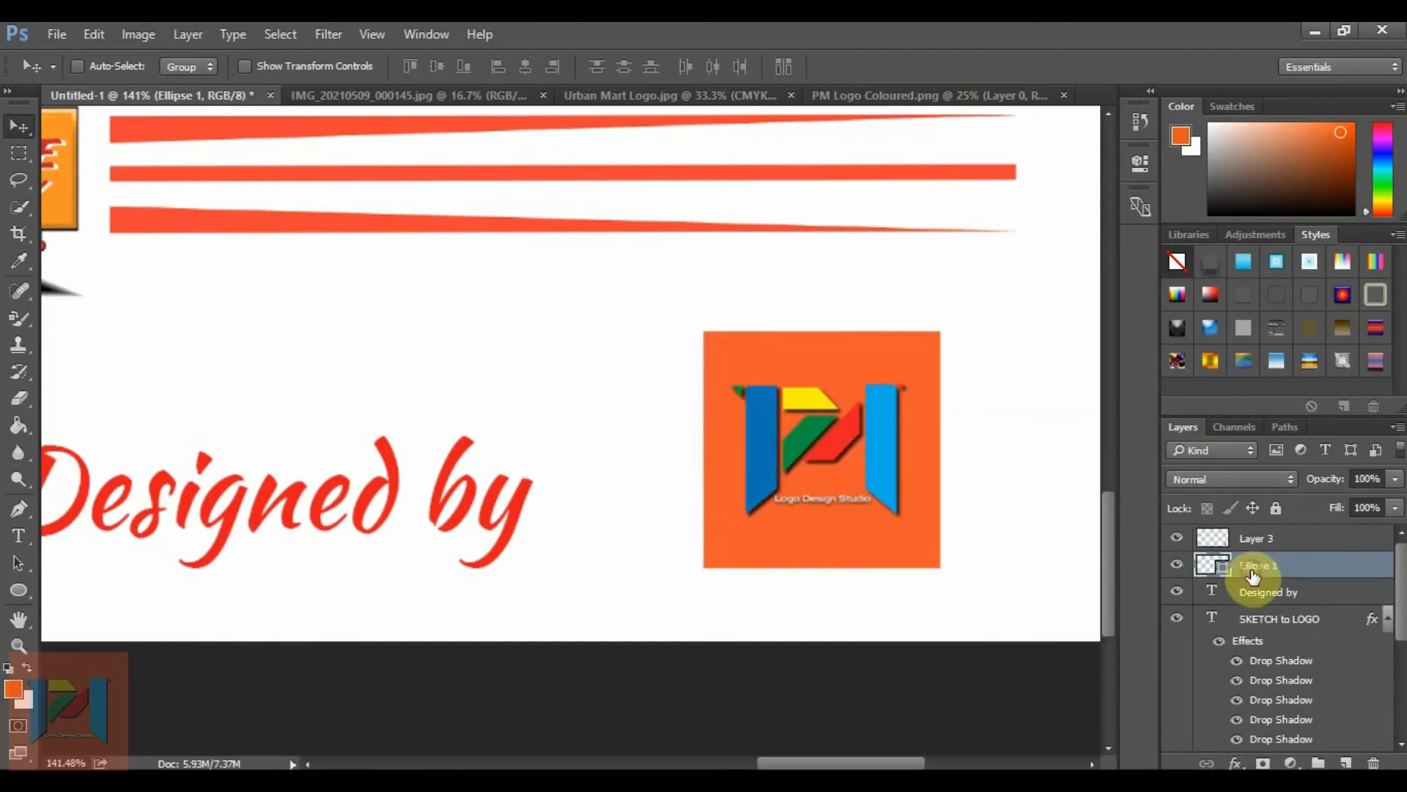
pyautogui.click(1251, 542)
pyautogui.rightClick(1252, 546)
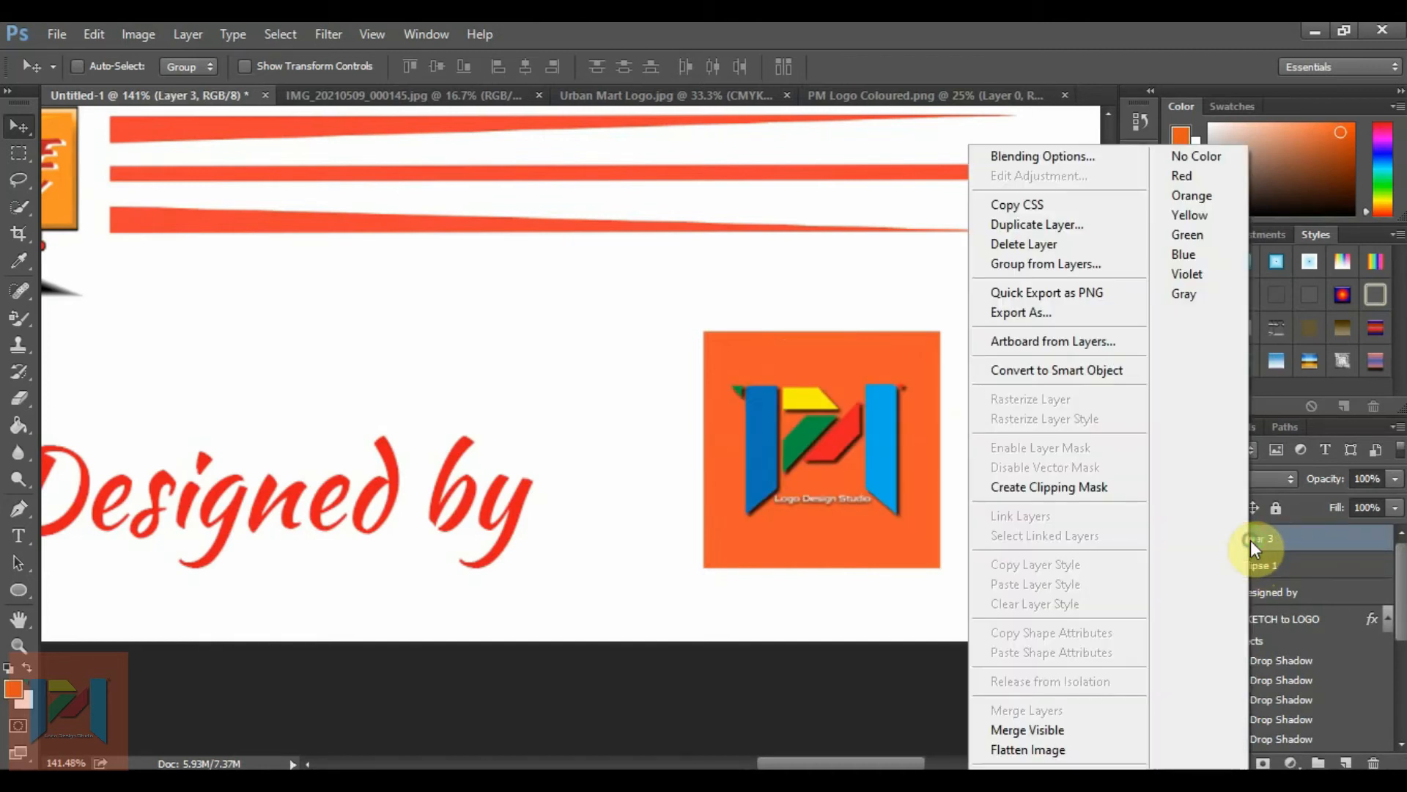
pyautogui.click(1096, 487)
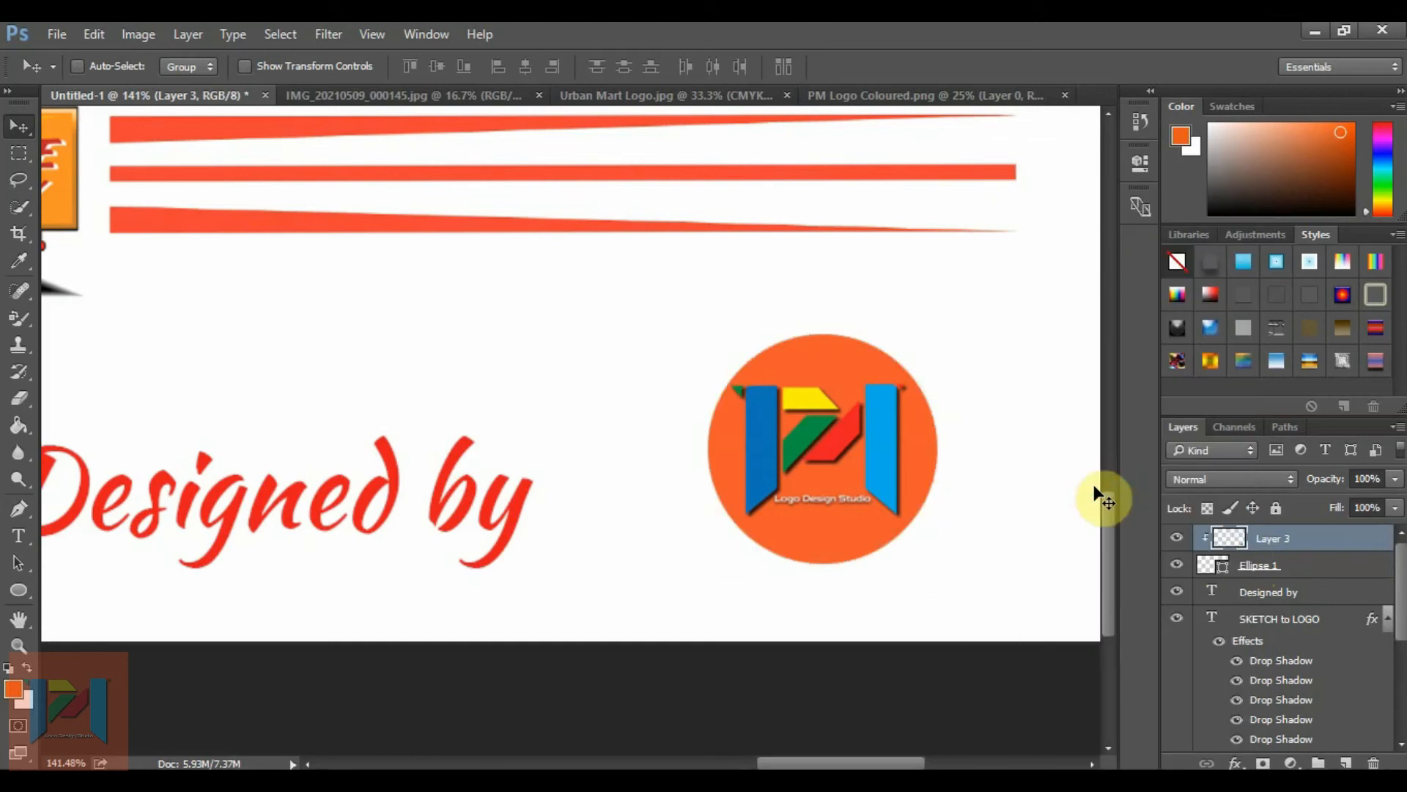
# - Select the PM logo and circle layers together and move them about 0.2 in to the right
pyautogui.keyDown('shift'); pyautogui.click(1270, 565); pyautogui.keyUp('shift')
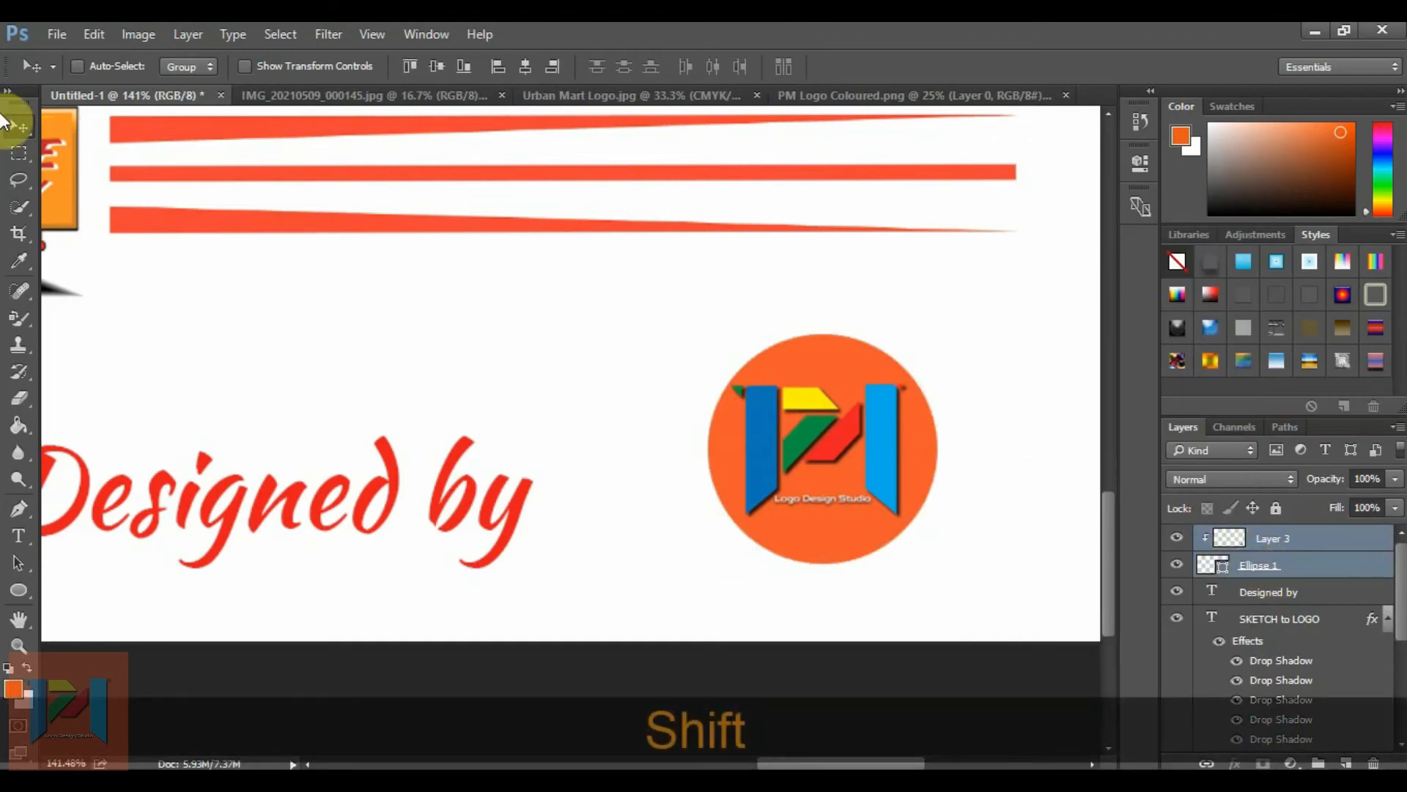
pyautogui.scroll(-2, 506, 330)
pyautogui.scroll(-1, 730, 414)
pyautogui.moveTo(755, 416); pyautogui.dragTo(811, 424)
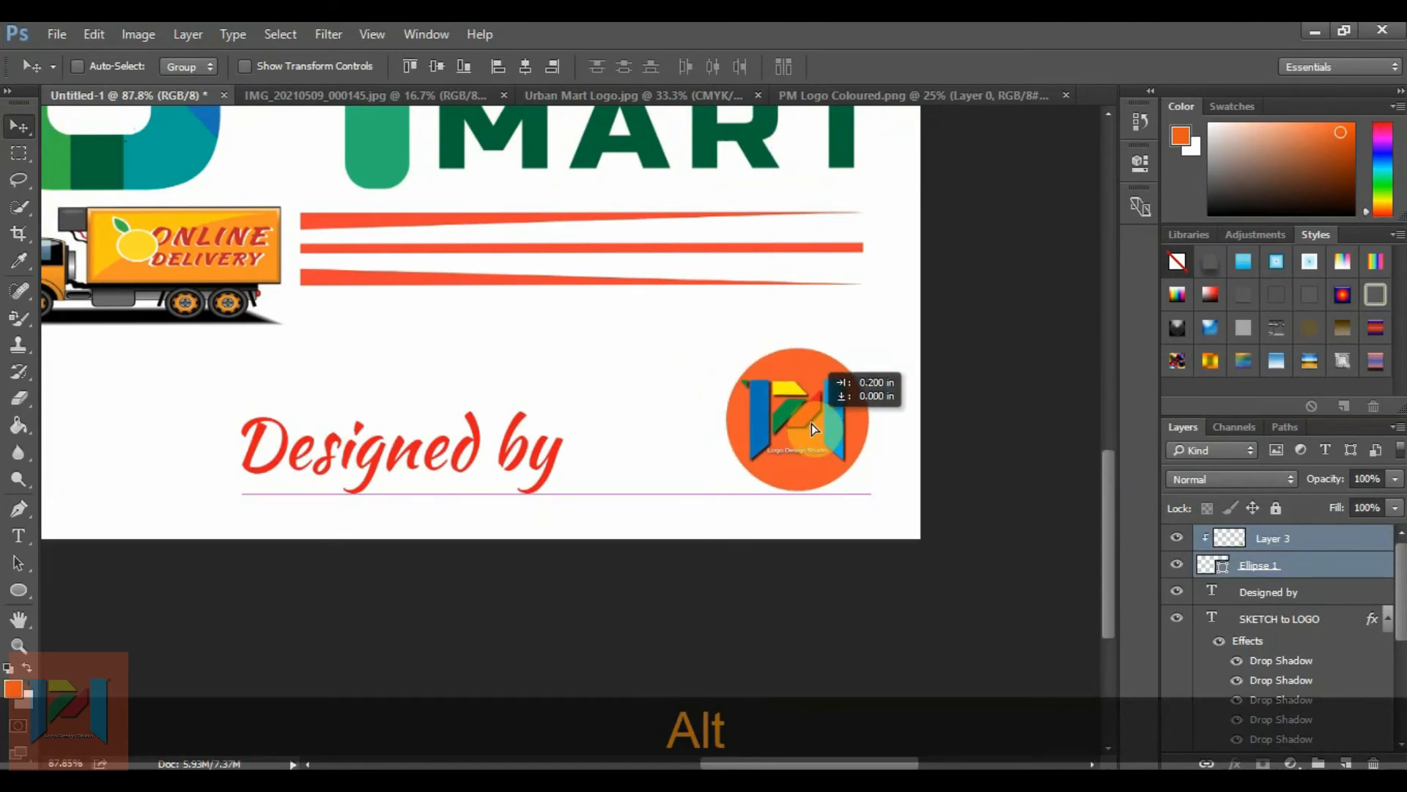
# - Move the "Designed by" caption right so it sits close beside the round PM logo
pyautogui.click(1250, 592)
pyautogui.moveTo(511, 457); pyautogui.dragTo(642, 450)
pyautogui.scroll(-5, 753, 476)
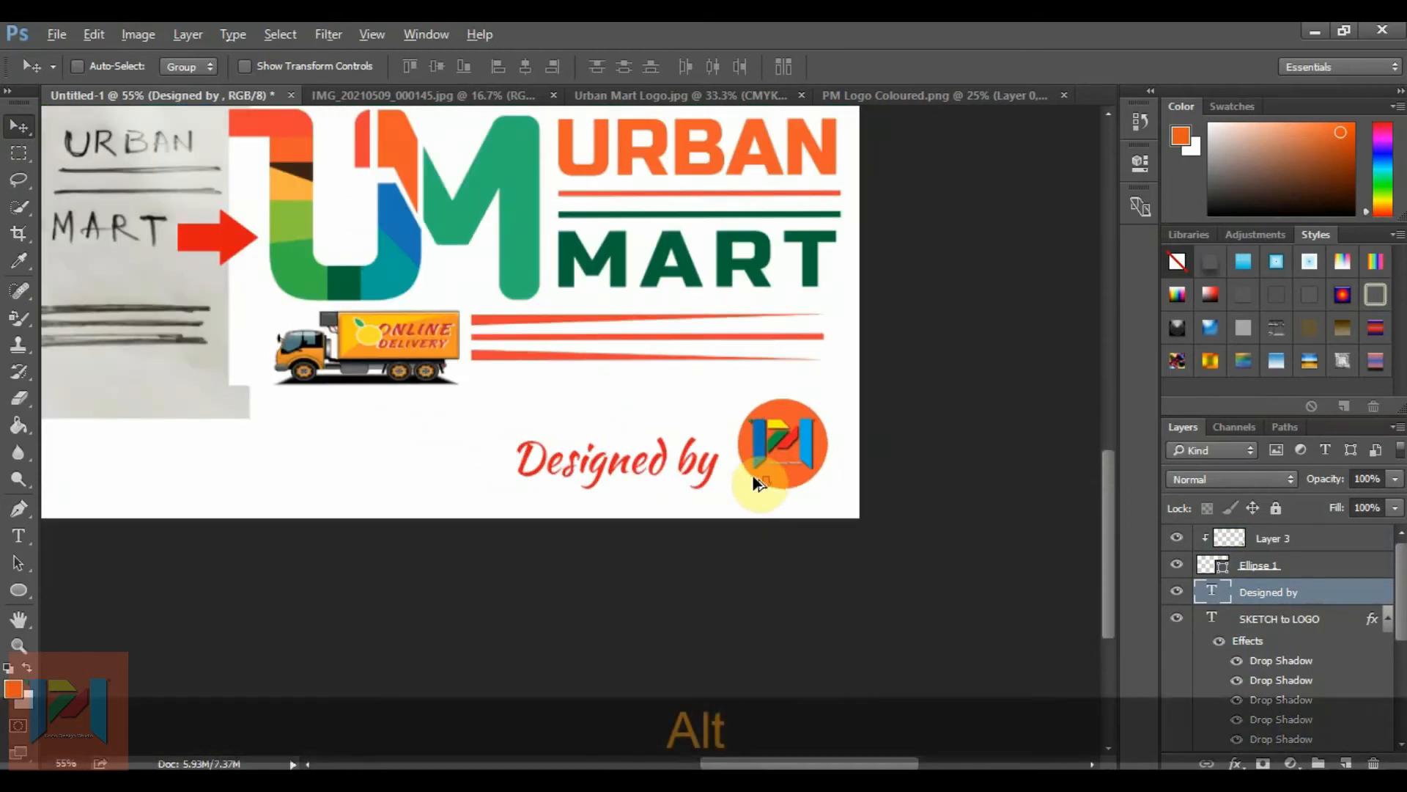
pyautogui.scroll(-1, 516, 325)
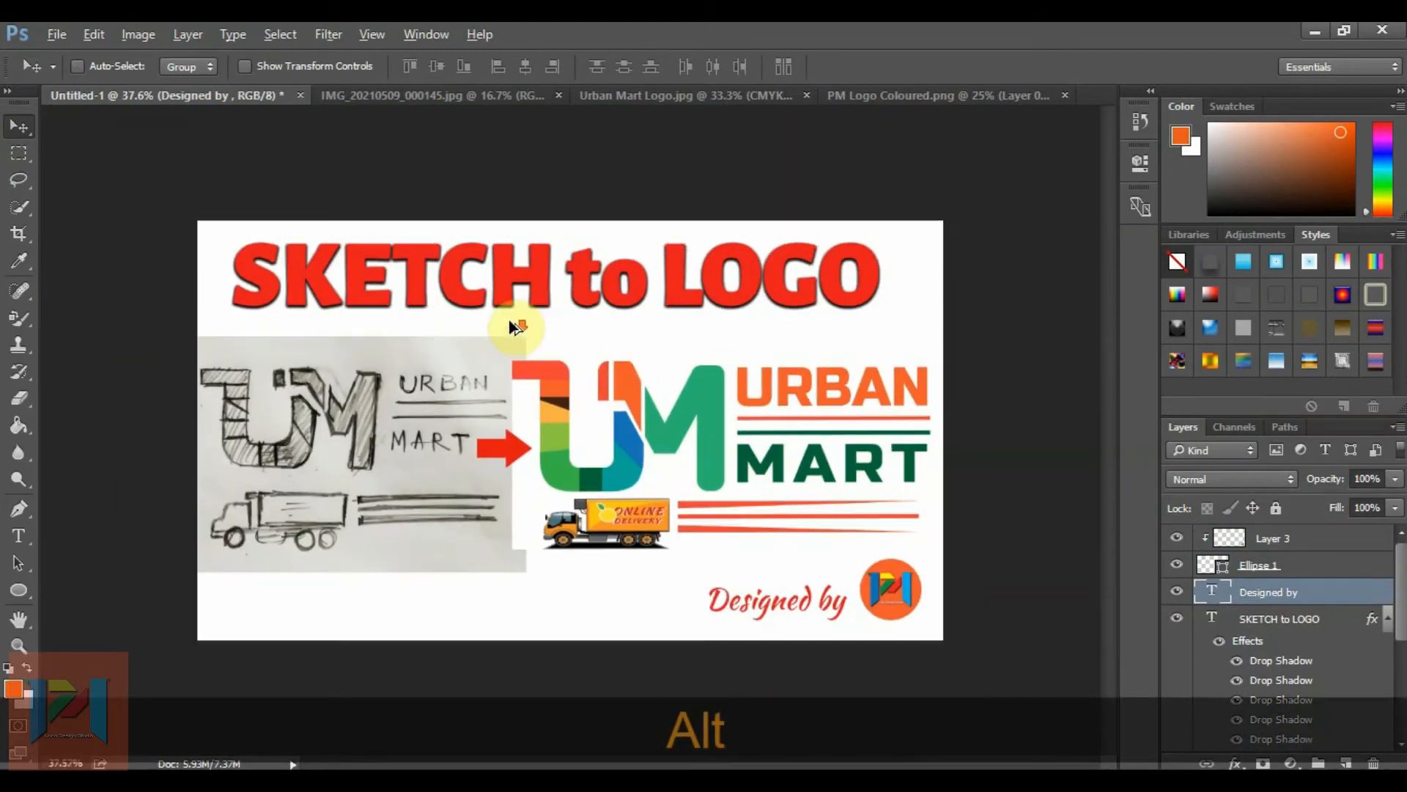
pyautogui.scroll(1, 559, 434)
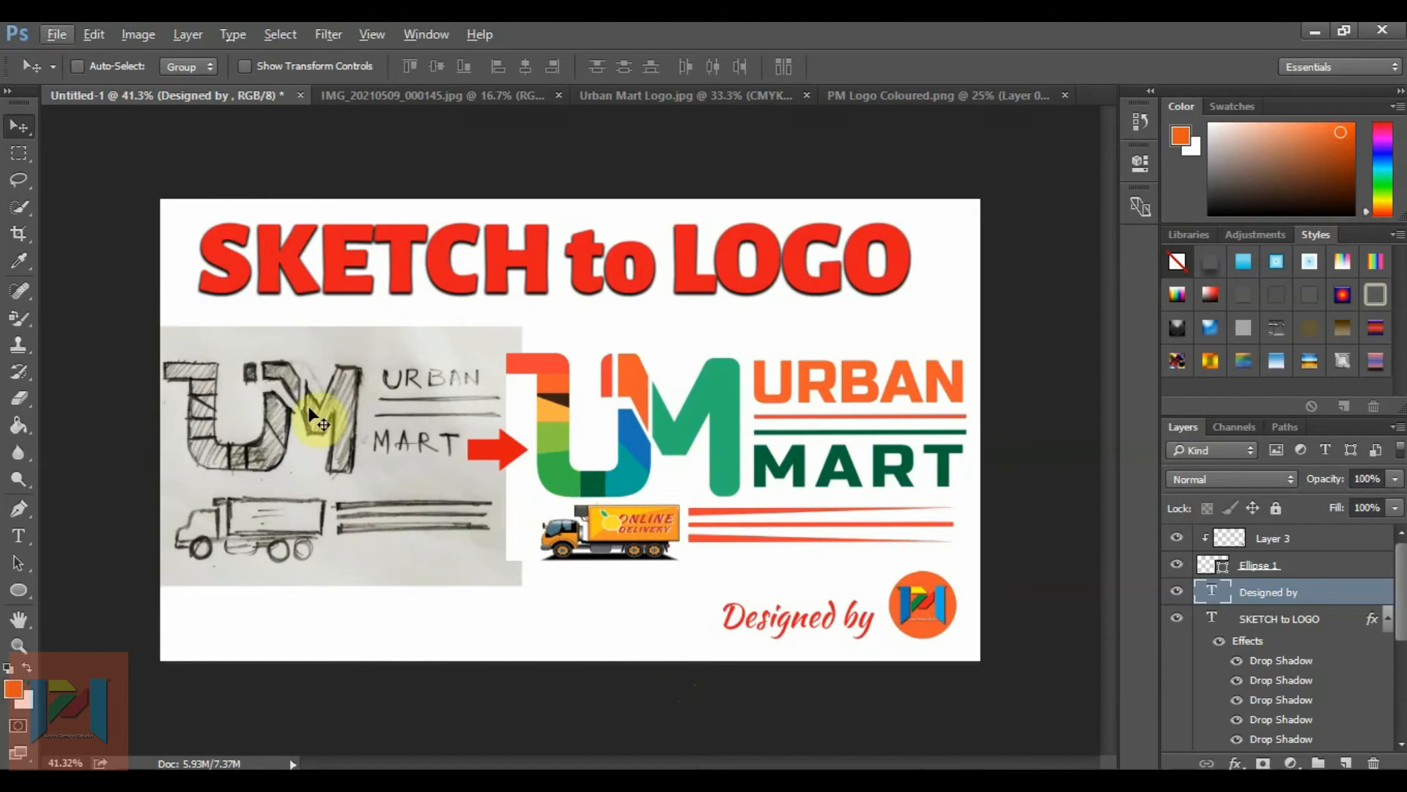
# - Open the orange background image sale1.jpg from the Desktop folder
pyautogui.click(55, 37)
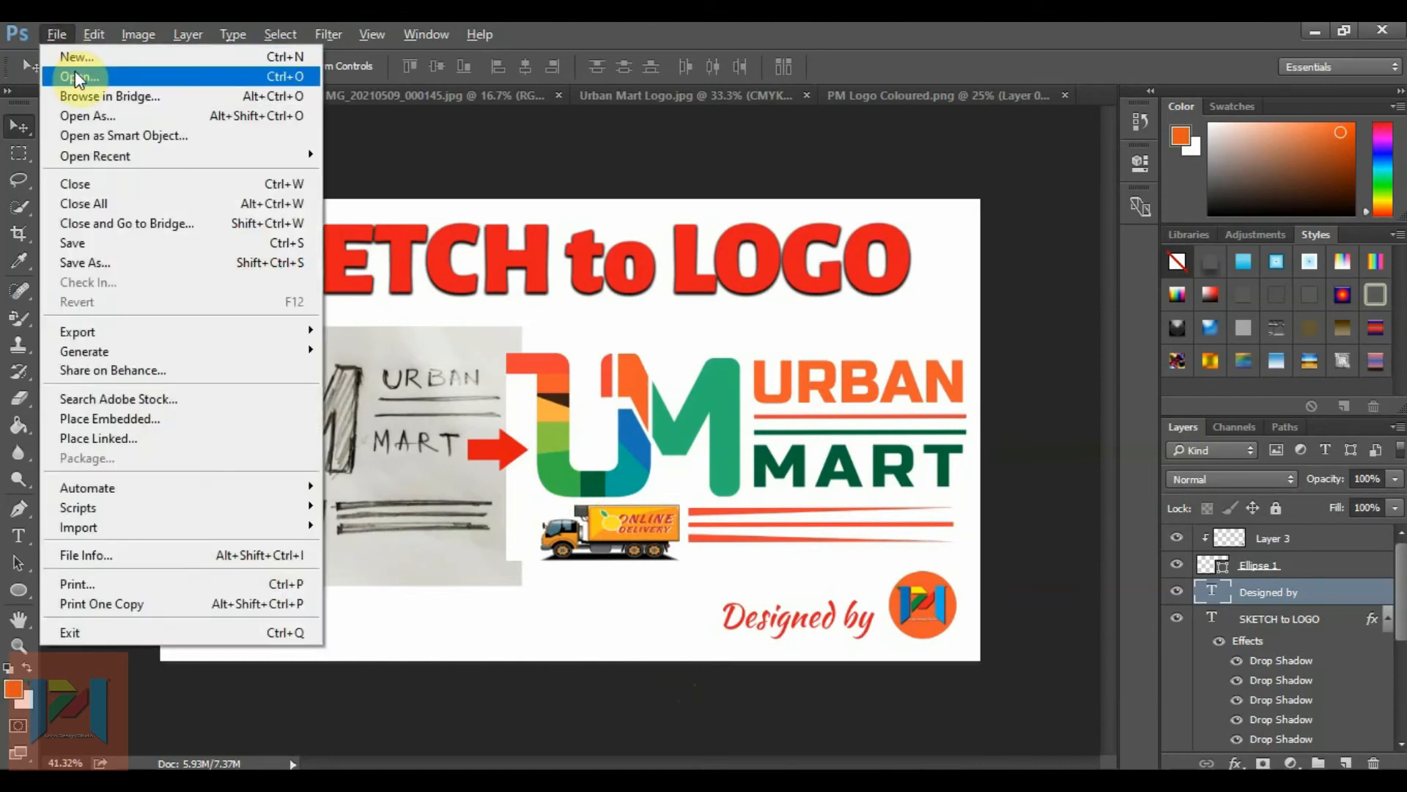
pyautogui.click(75, 71)
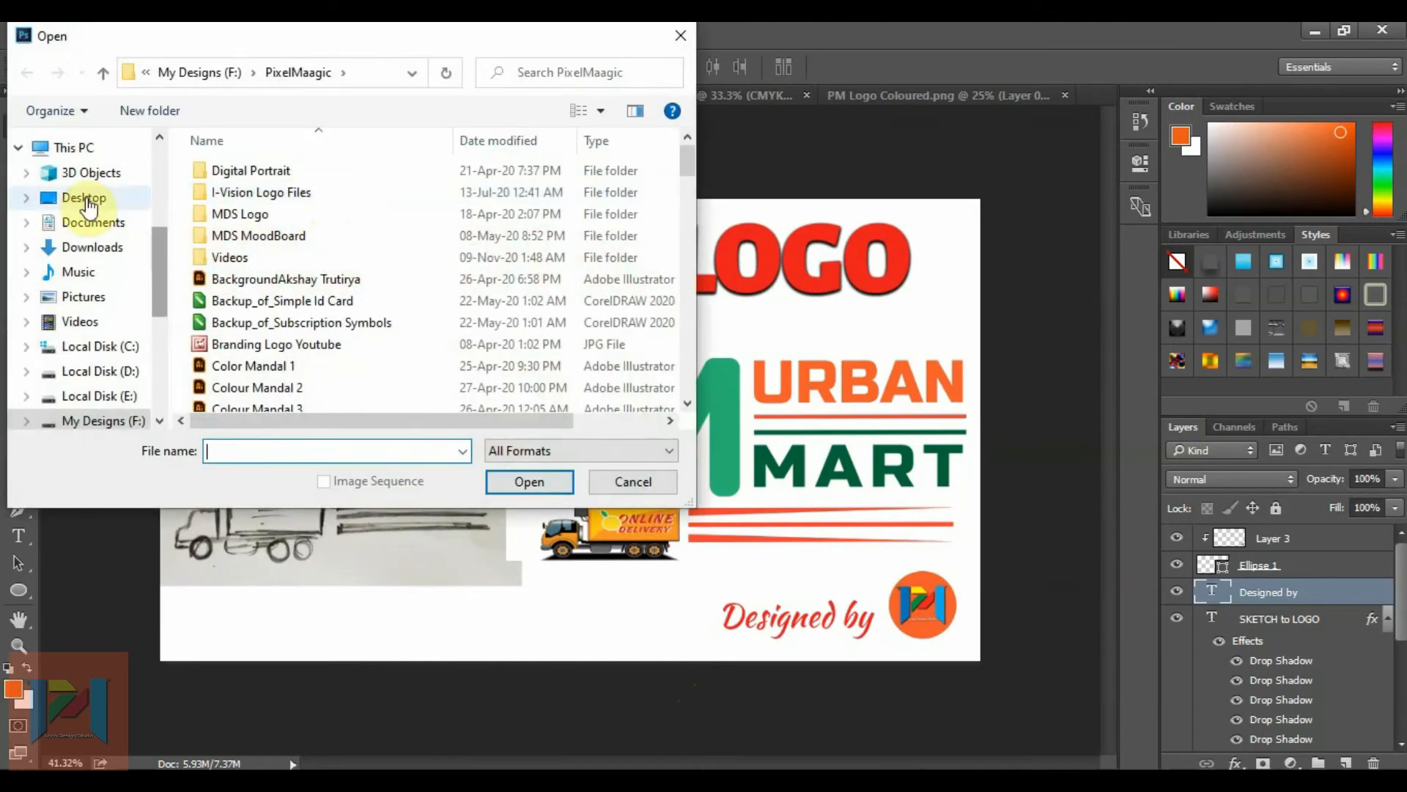
pyautogui.click(85, 197)
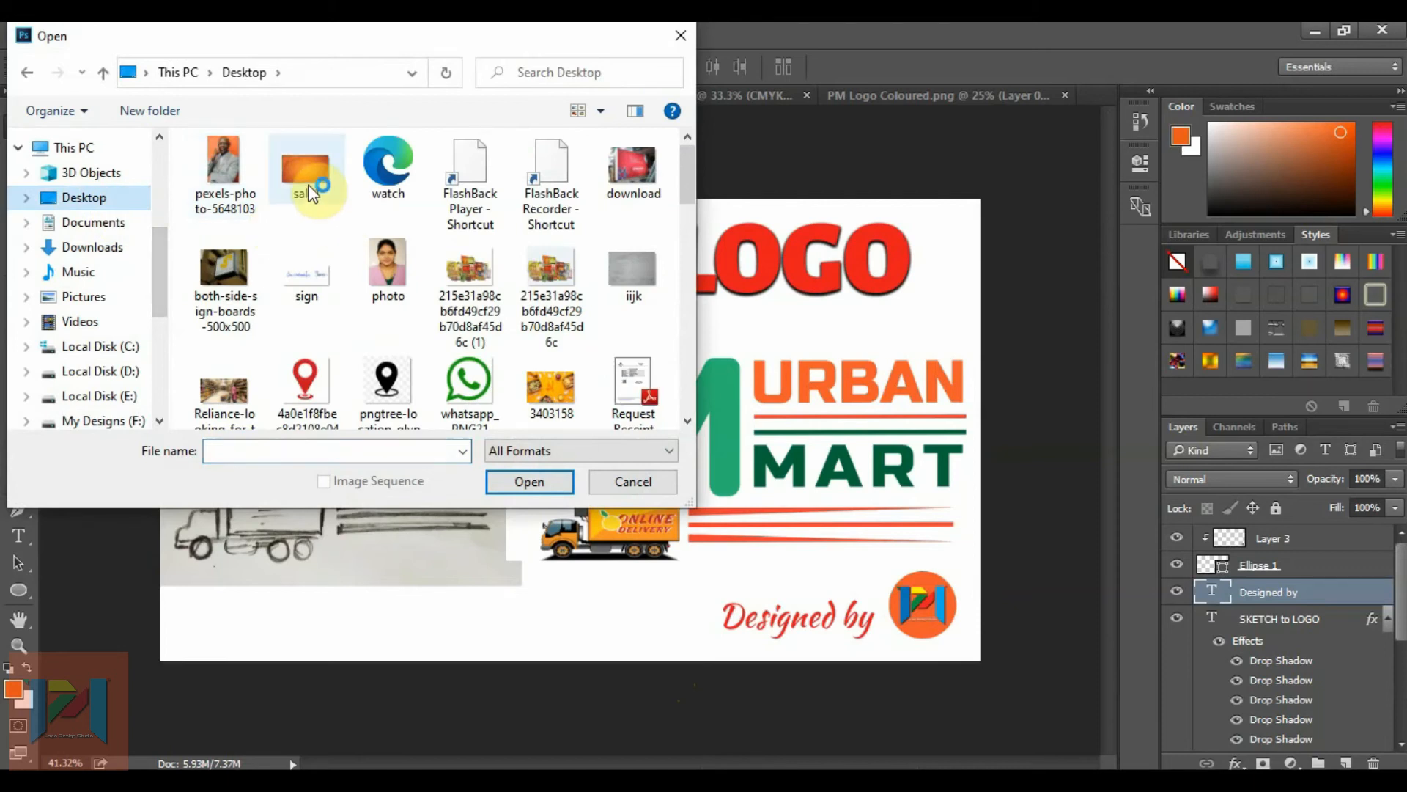
pyautogui.doubleClick(309, 190)
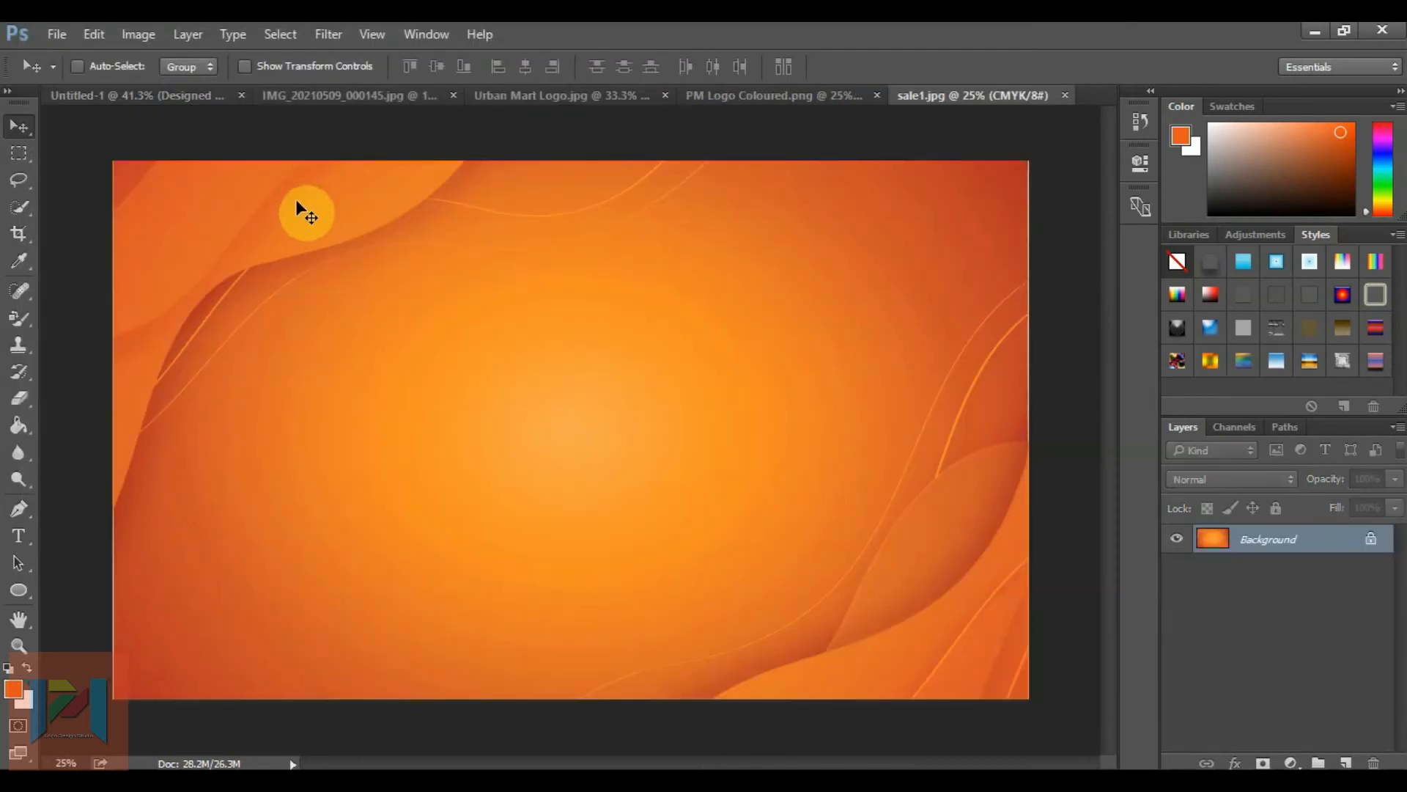
# - Bring the orange image into the Untitled-1 composition, covering the canvas, and place its layer directly above the white Background layer
pyautogui.moveTo(295, 200); pyautogui.dragTo(355, 270)
pyautogui.moveTo(769, 449); pyautogui.dragTo(683, 381)
pyautogui.scroll(-2, 1313, 618)
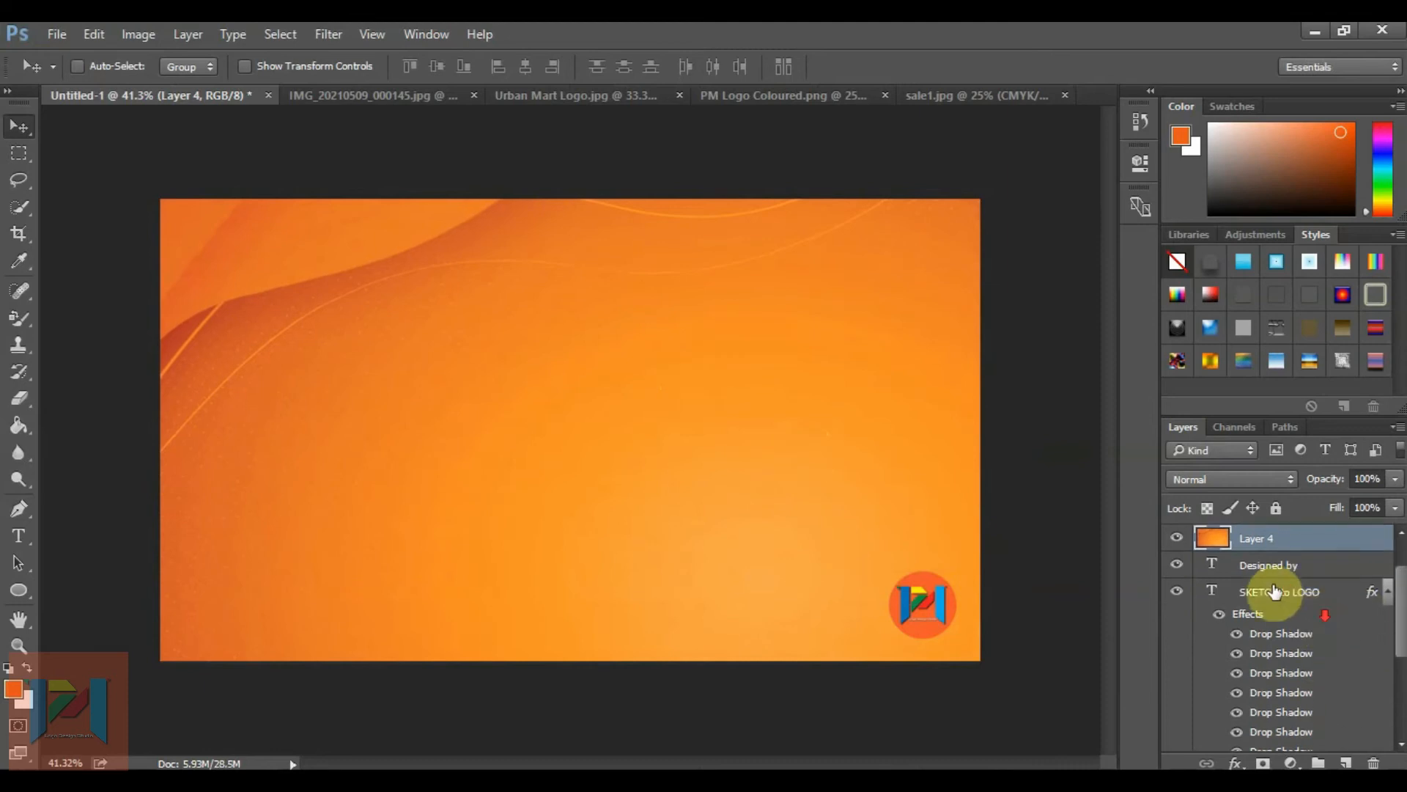
pyautogui.moveTo(1249, 550)
pyautogui.mouseDown()
pyautogui.moveTo(1259, 763)
pyautogui.moveTo(1251, 729)
pyautogui.mouseUp()
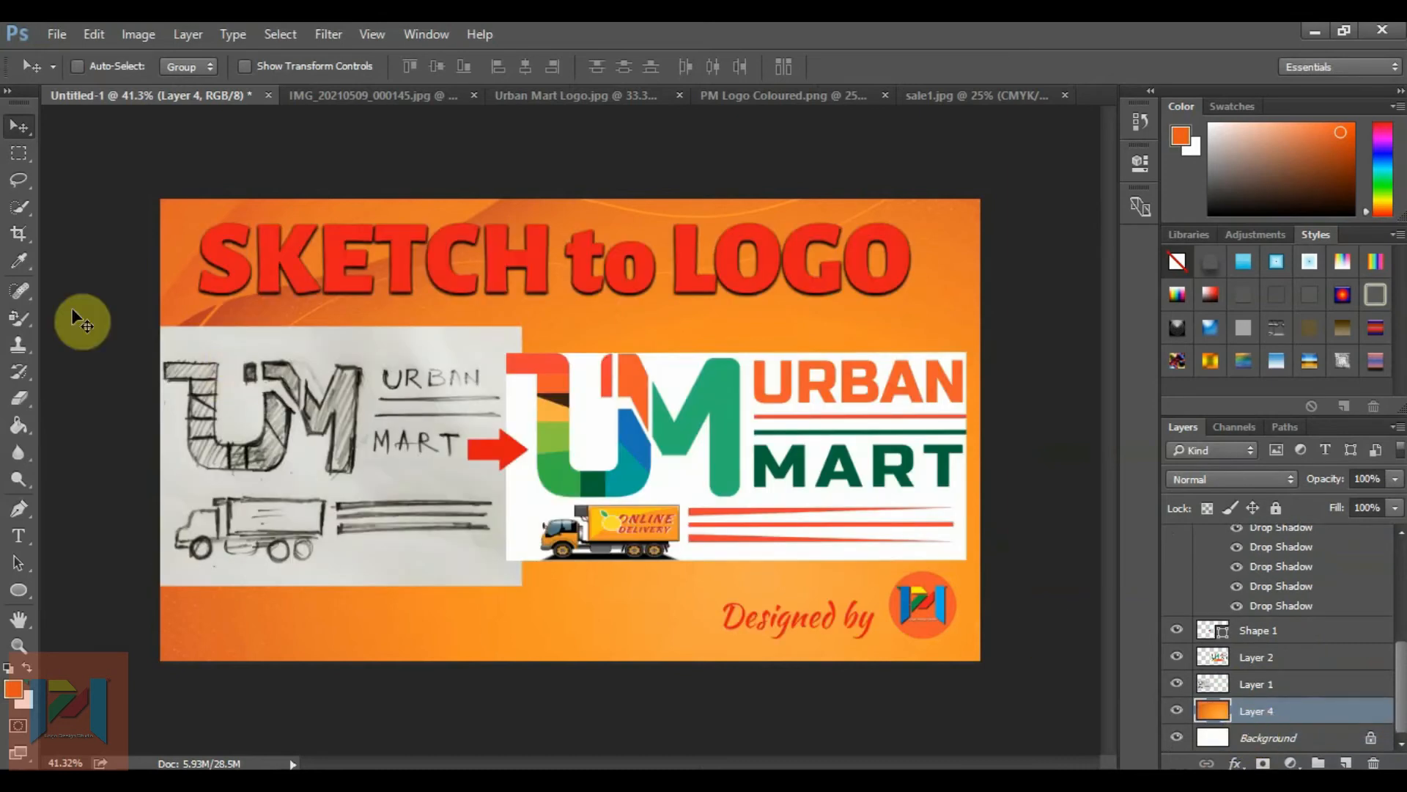
# - Draw a rounded rectangle about 804 × 556 px with 10 px corners over the sketch, directly above the sketch layer
pyautogui.click(18, 562)
pyautogui.click(20, 589)
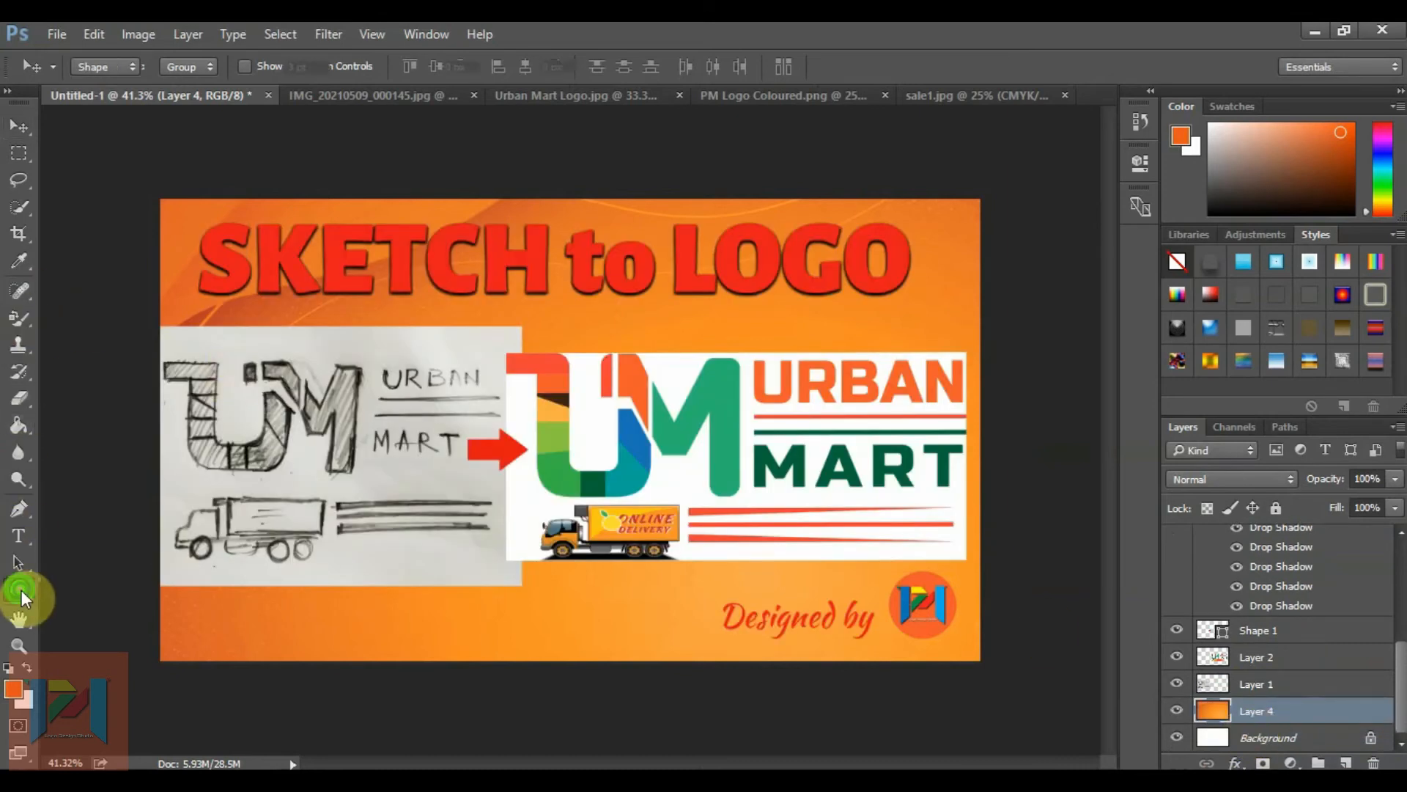
pyautogui.click(94, 608)
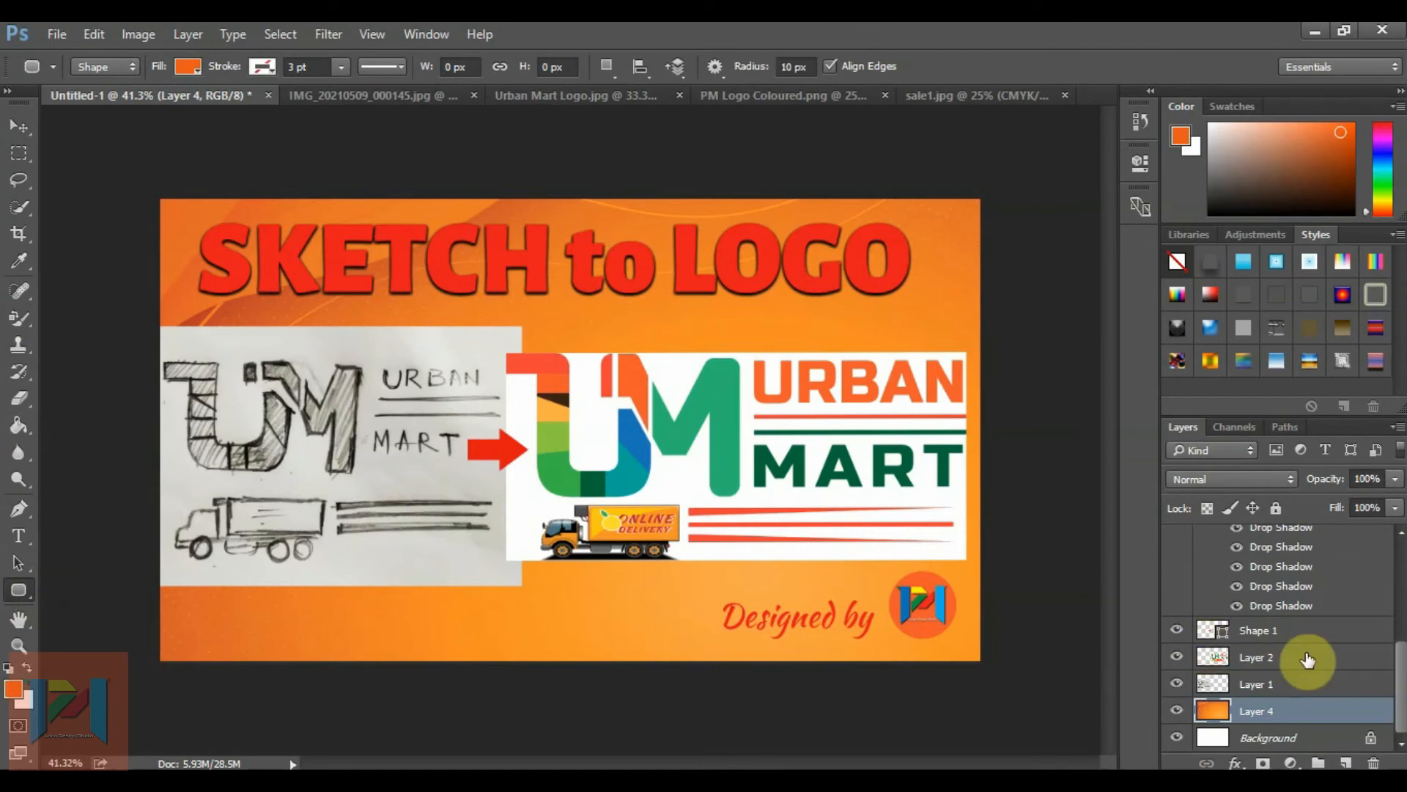
pyautogui.click(1180, 660)
pyautogui.click(1178, 656)
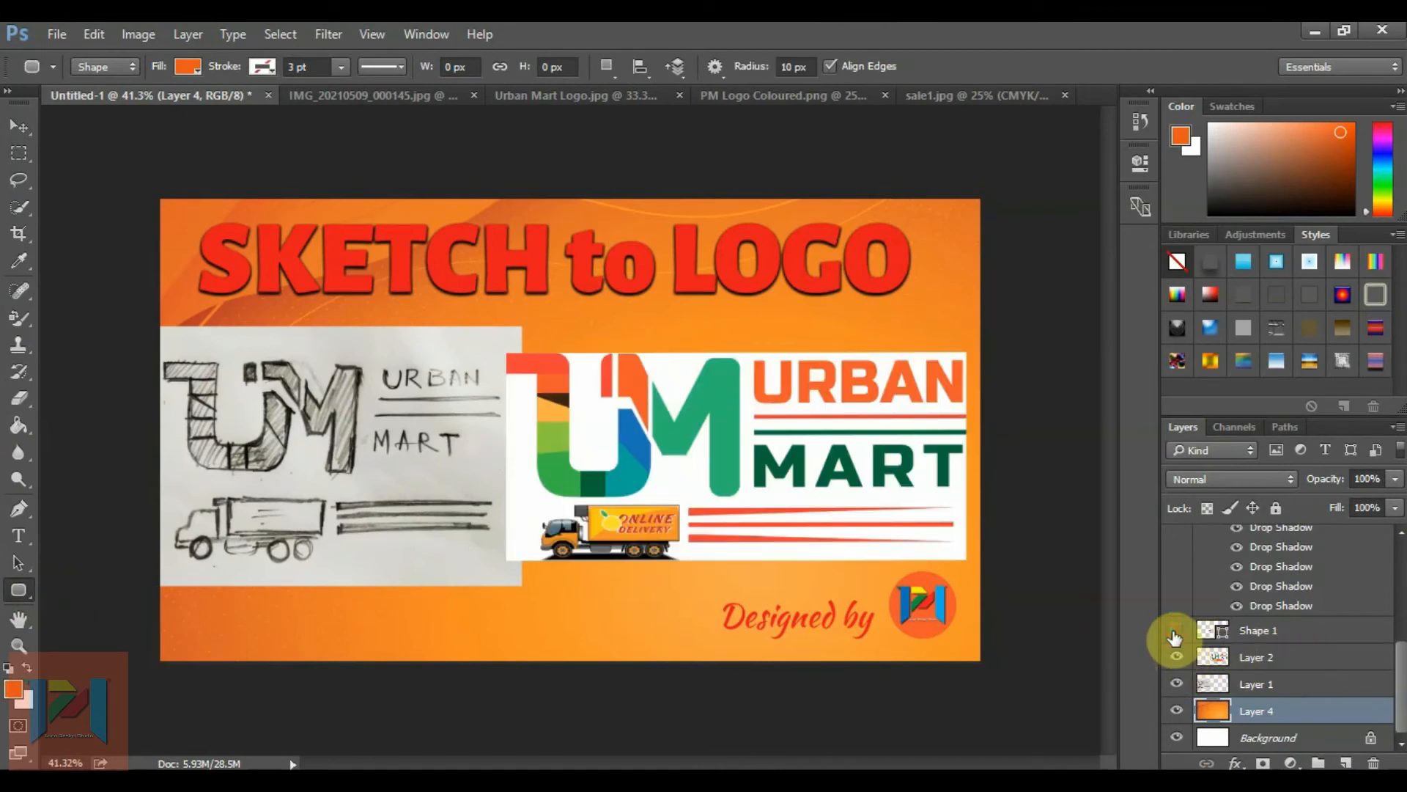
pyautogui.click(1176, 630)
pyautogui.click(1177, 687)
pyautogui.click(1176, 688)
pyautogui.click(1213, 685)
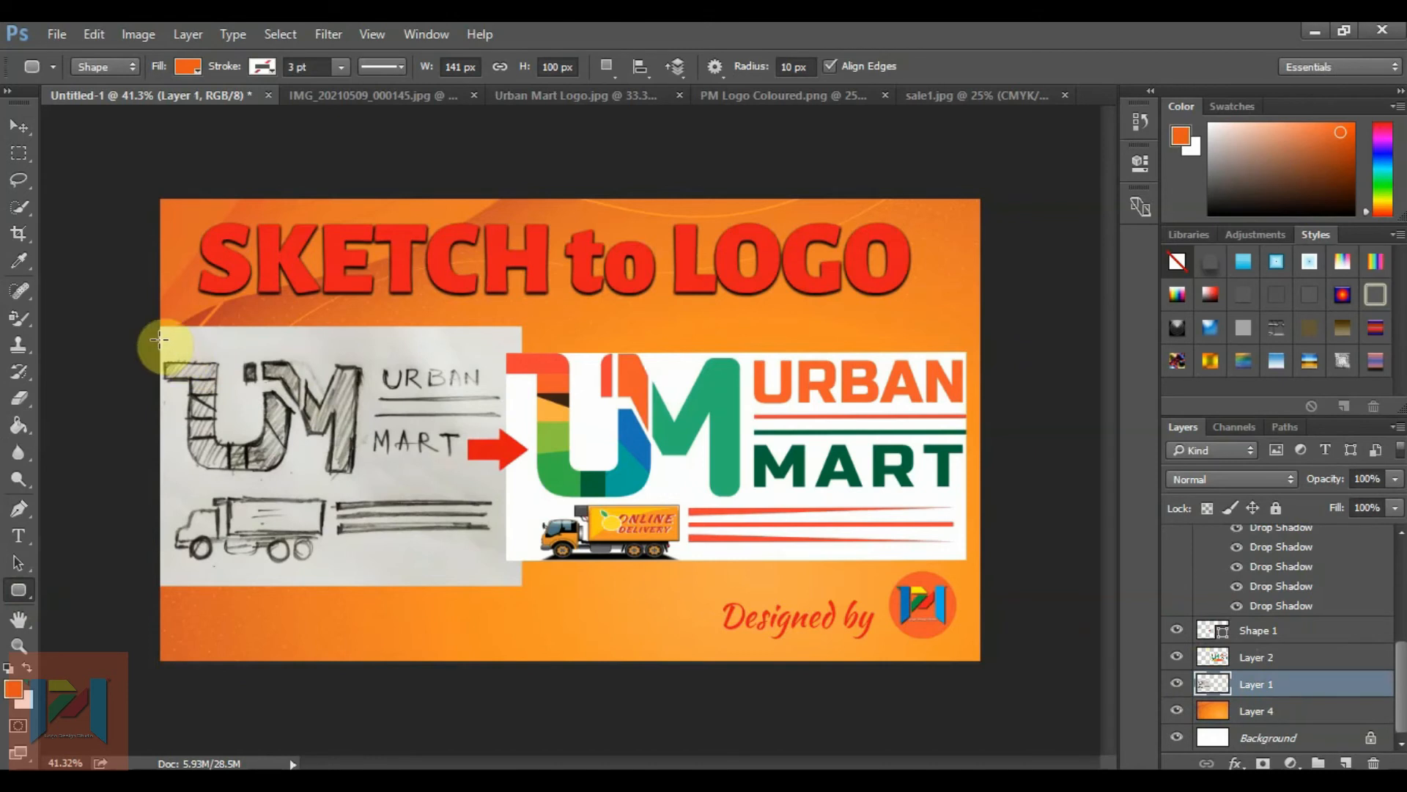
pyautogui.moveTo(161, 340)
pyautogui.mouseDown()
pyautogui.moveTo(280, 506)
pyautogui.moveTo(526, 579)
pyautogui.moveTo(503, 577)
pyautogui.mouseUp()
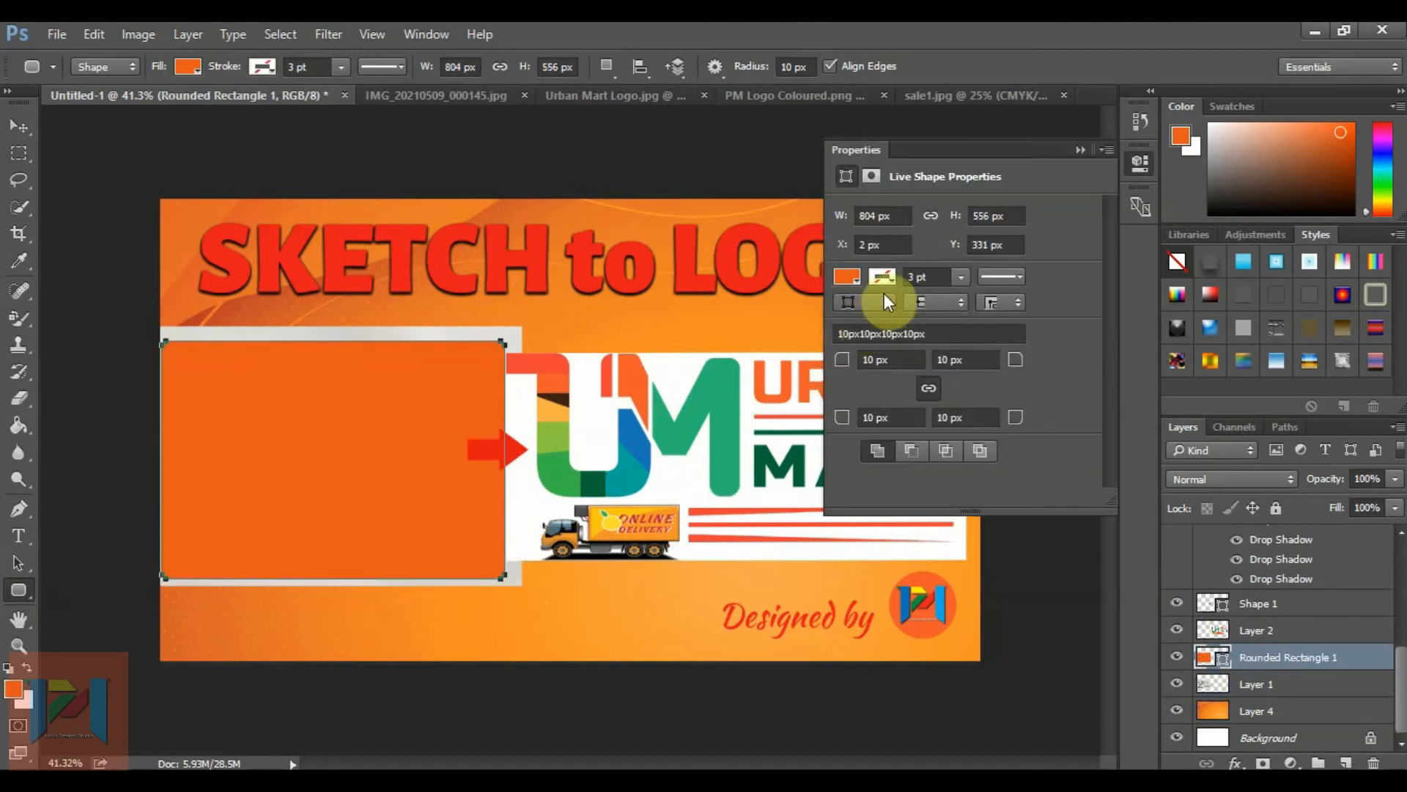
# - Change the fill of the rounded rectangle over the sketch to yellow
pyautogui.click(879, 277)
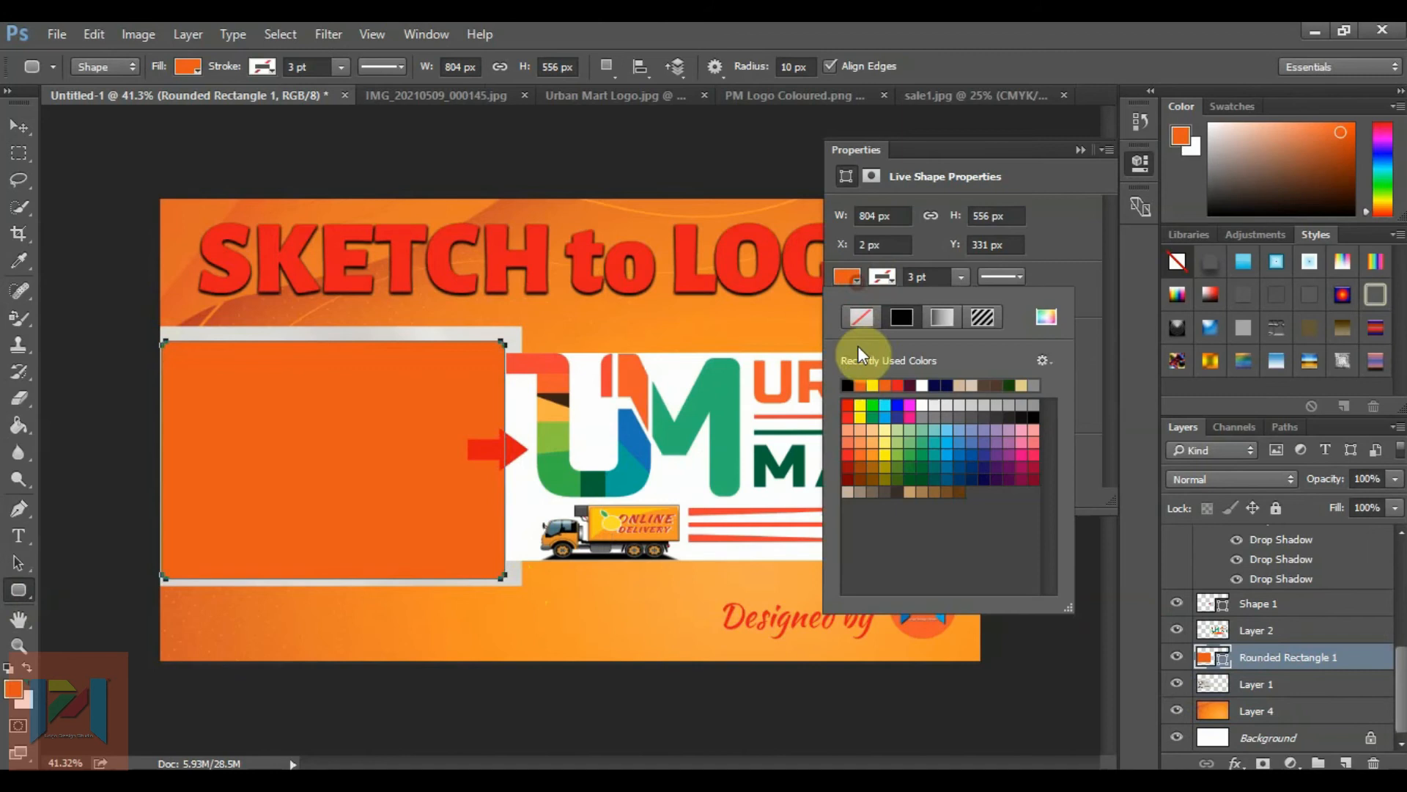
pyautogui.click(871, 385)
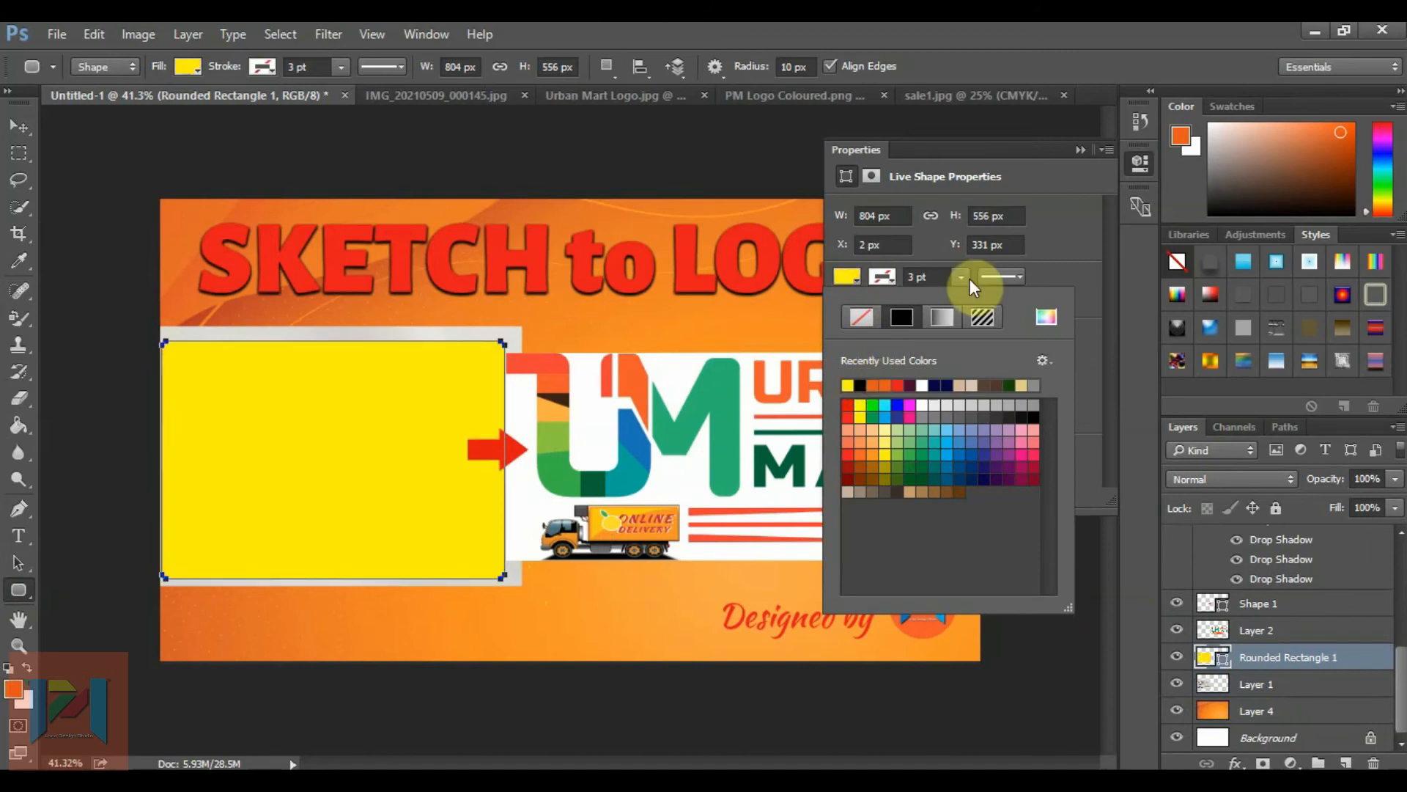
pyautogui.click(1079, 151)
pyautogui.scroll(7, 170, 353)
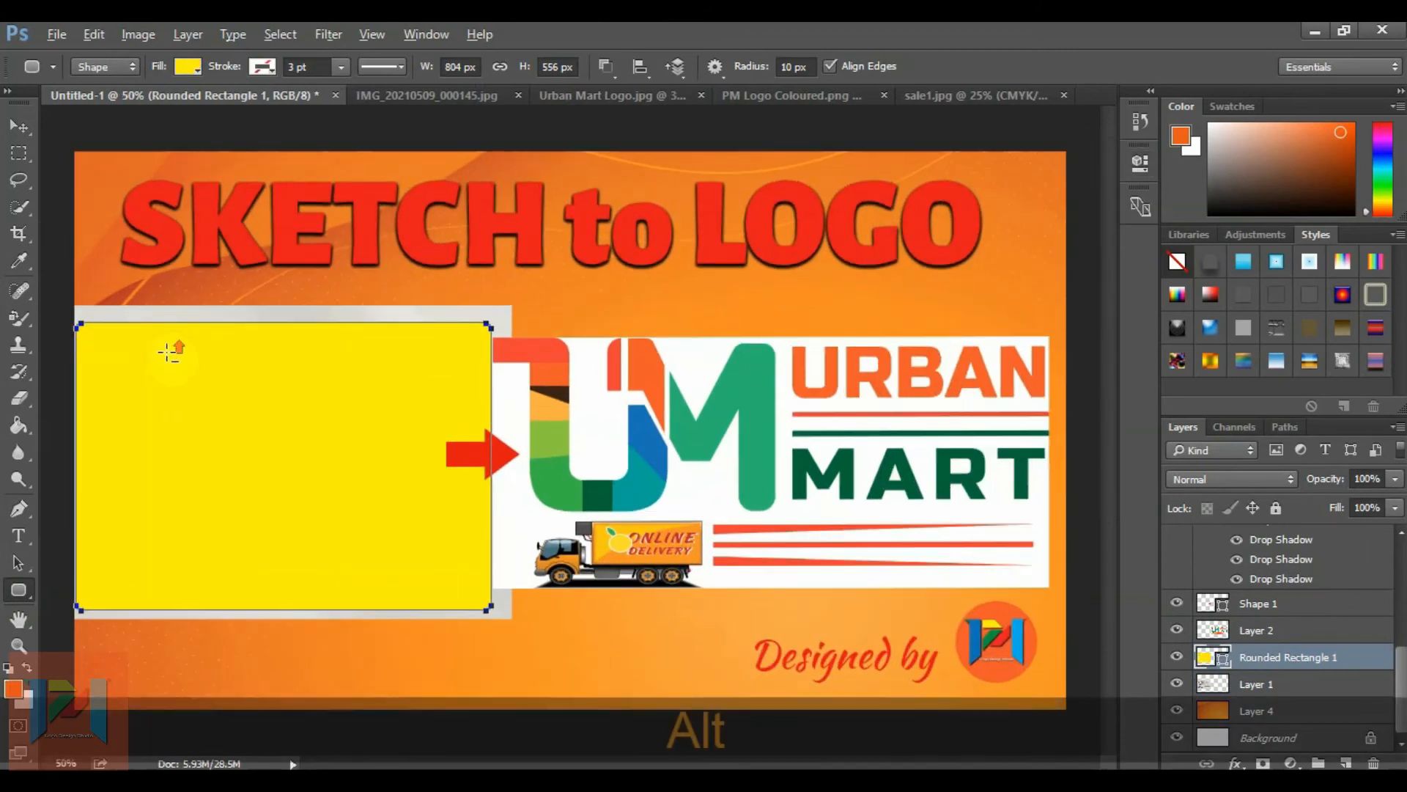
pyautogui.scroll(1, 629, 336)
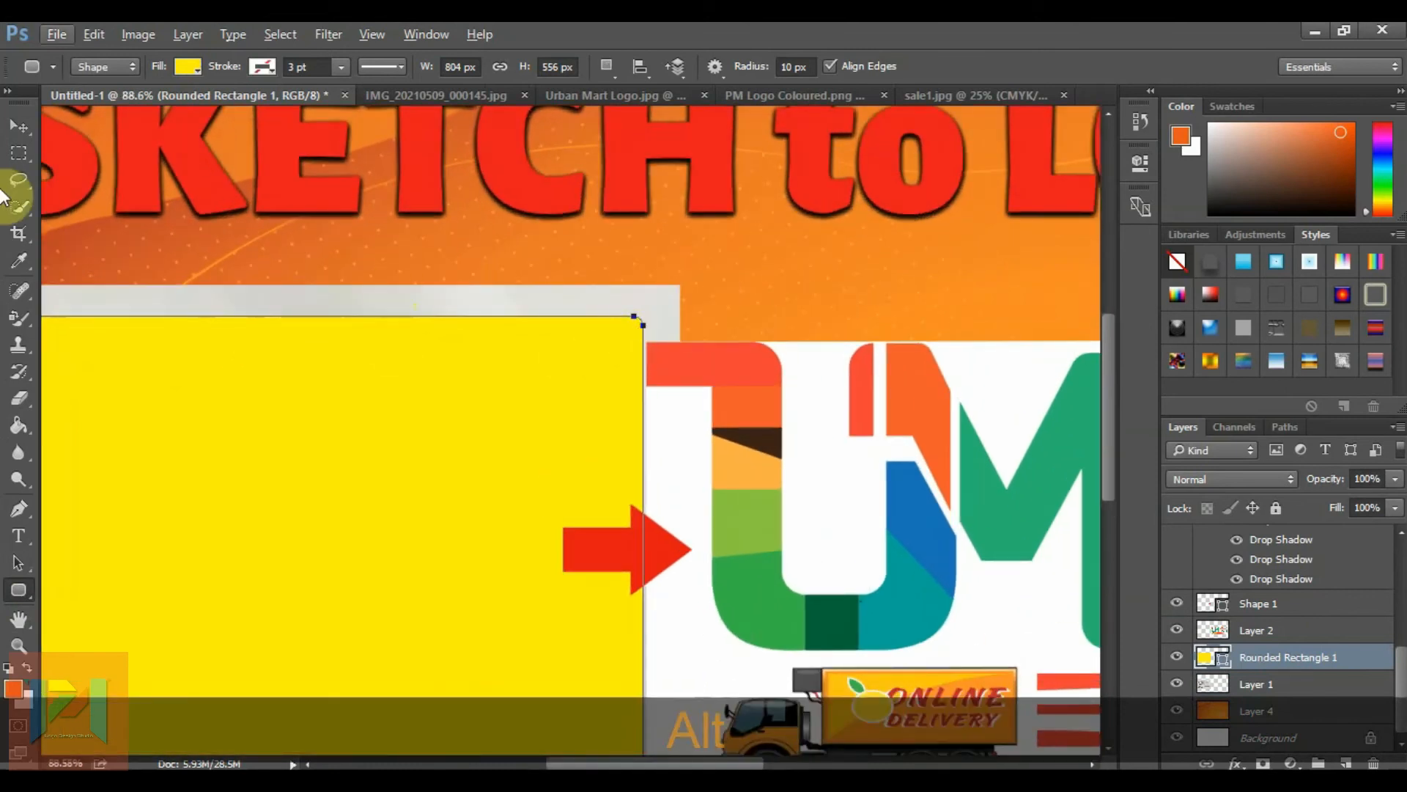
pyautogui.moveTo(642, 324); pyautogui.dragTo(642, 343)
pyautogui.hotkey('ctrl', 'z')
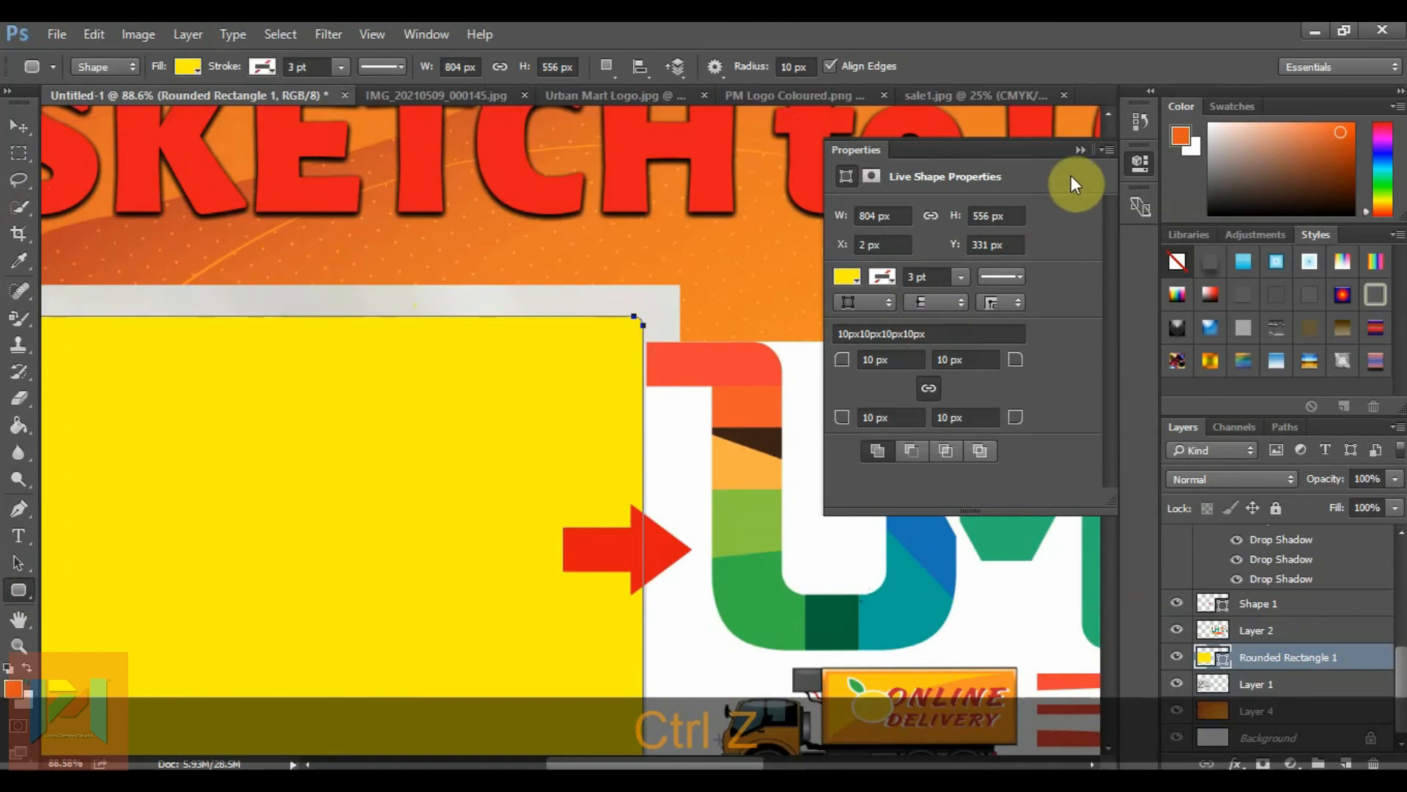
pyautogui.click(1081, 150)
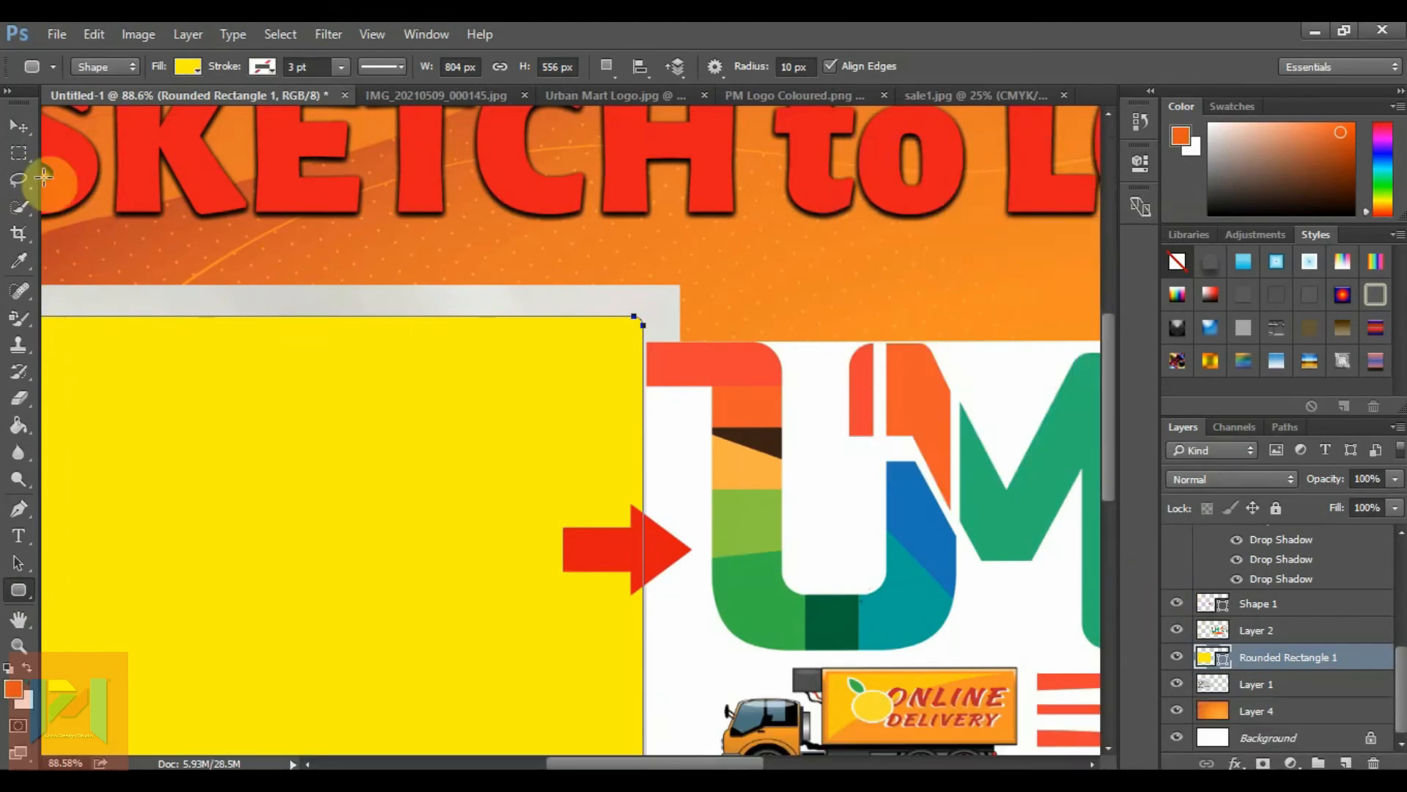
# - Move the yellow rounded rectangle layer directly below the sketch layer
pyautogui.click(20, 153)
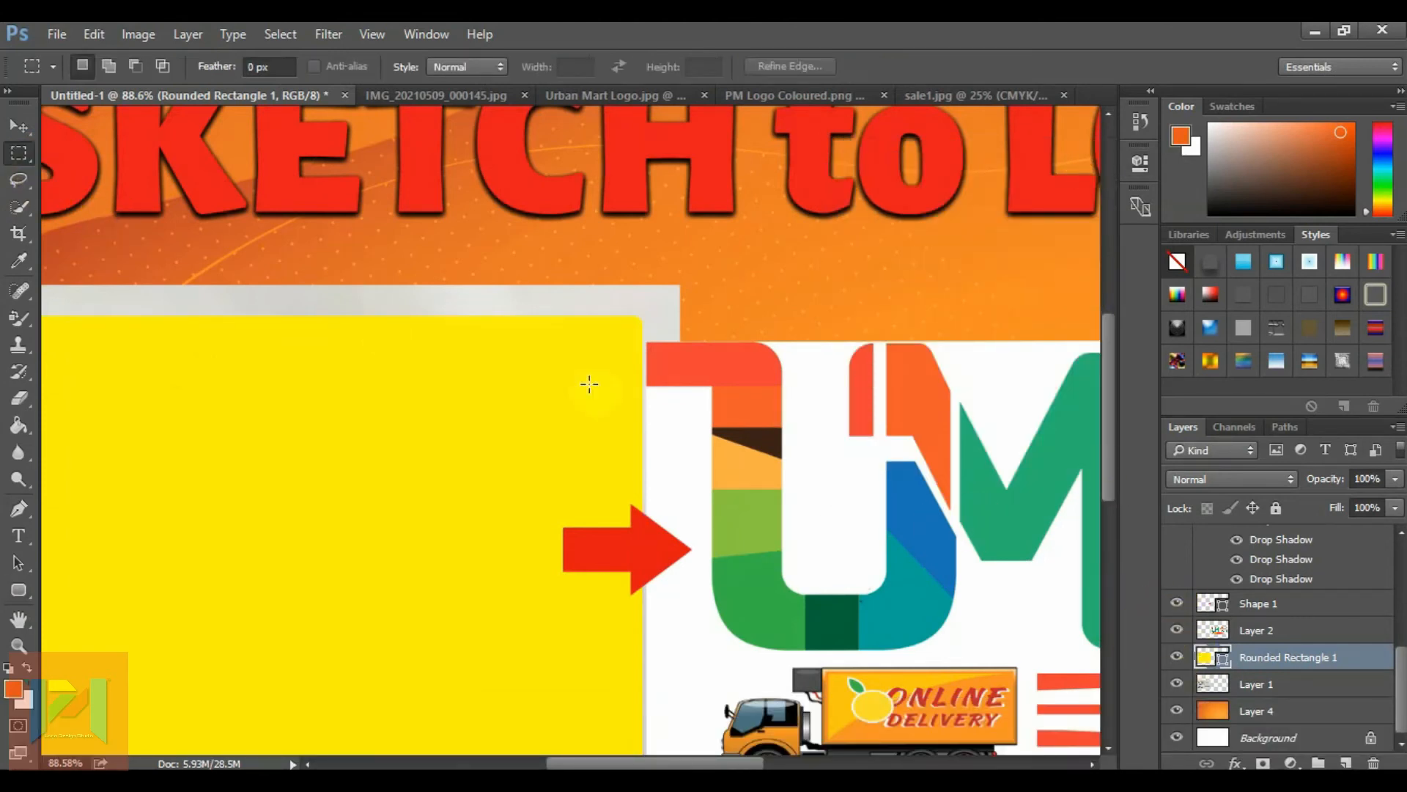
pyautogui.scroll(-5, 589, 383)
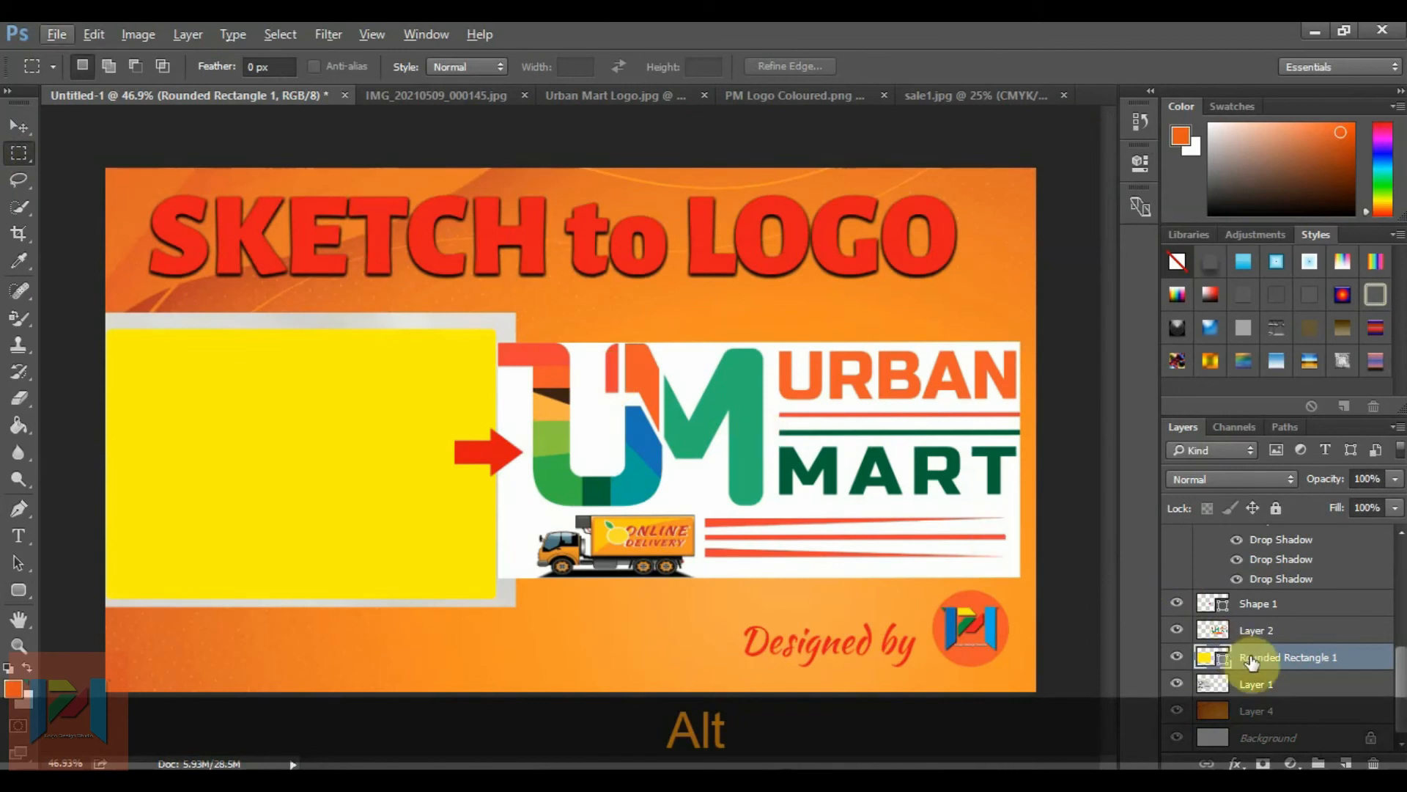
pyautogui.moveTo(1257, 669); pyautogui.dragTo(1256, 697)
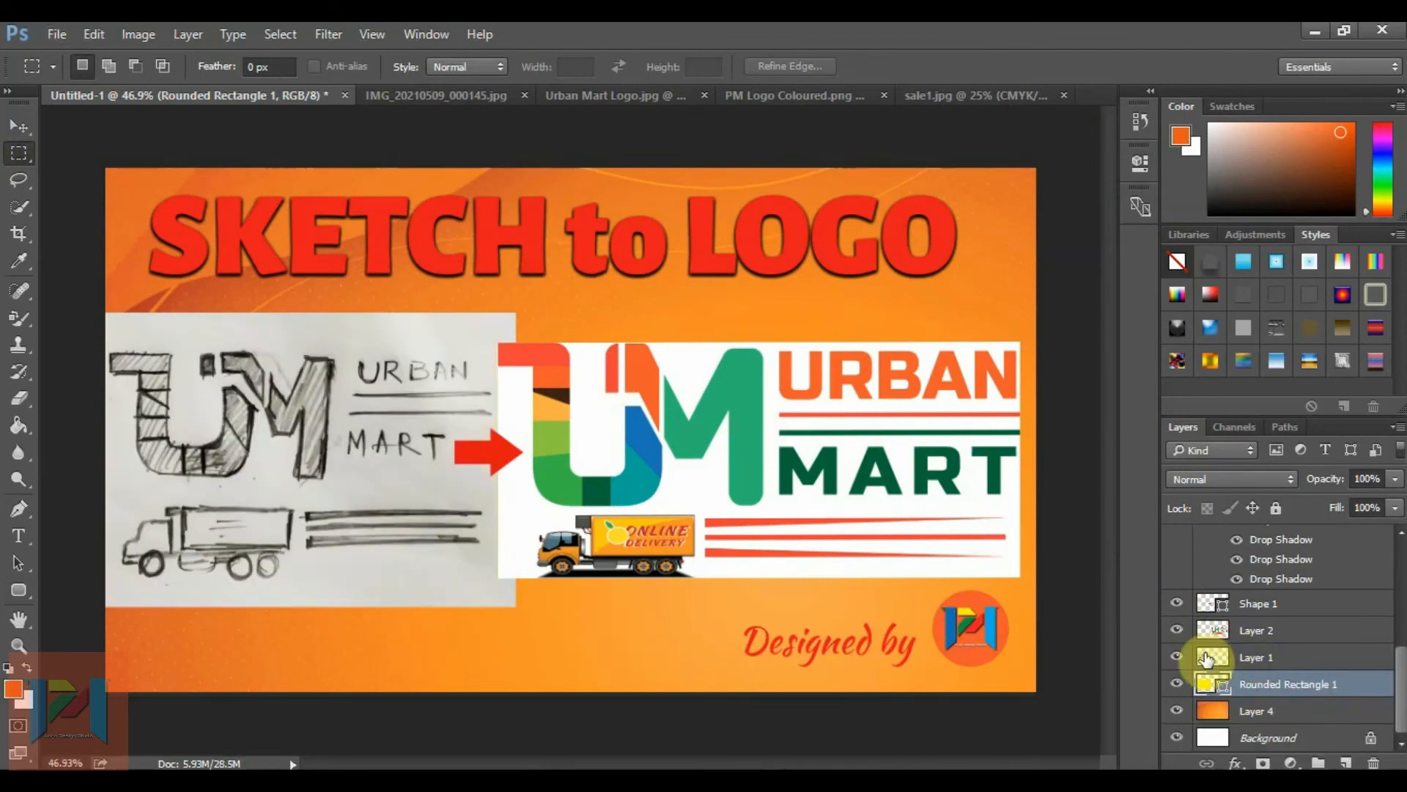
# - Create a clipping mask that crops the sketch layer to the rounded rectangle beneath it
pyautogui.rightClick(1208, 660)
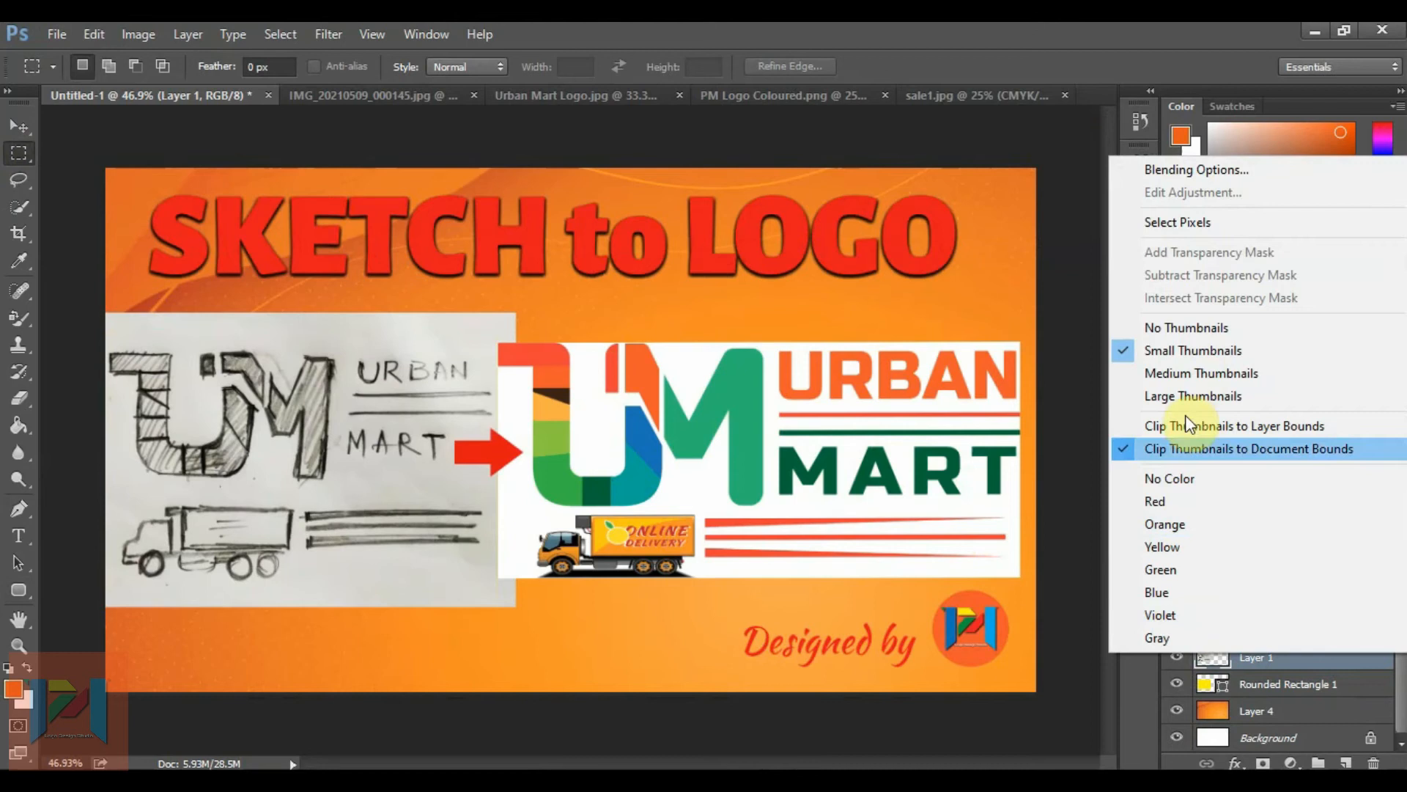
pyautogui.click(1258, 666)
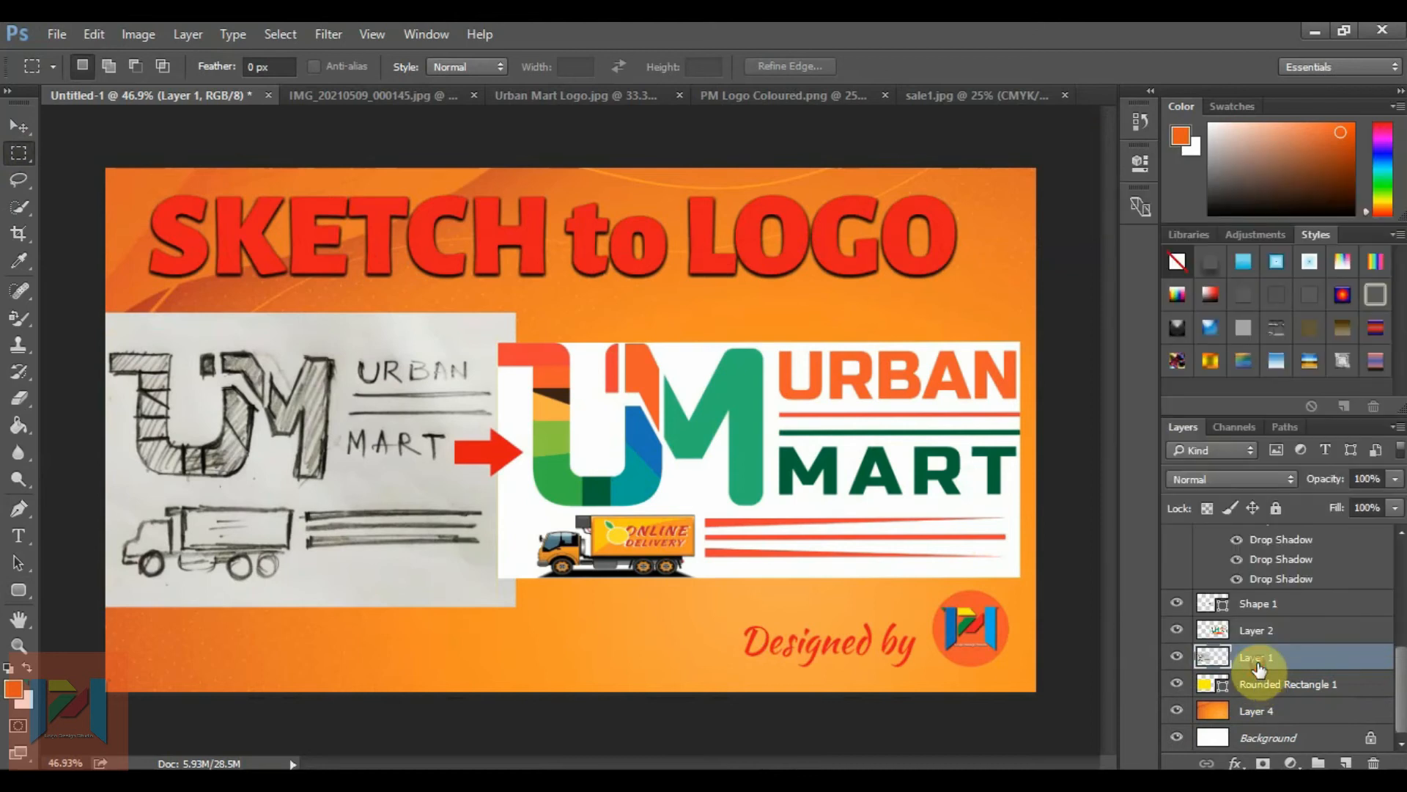
pyautogui.rightClick(1258, 667)
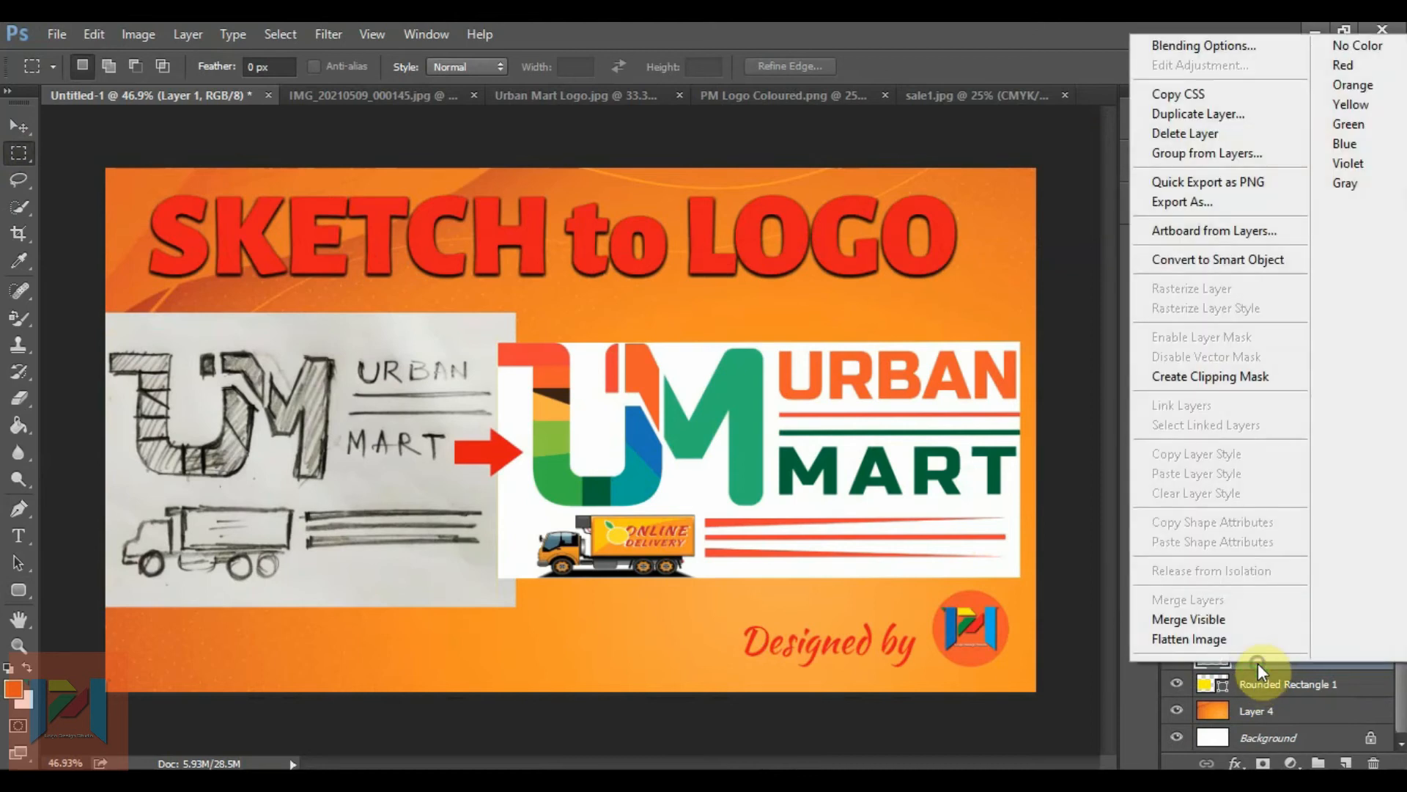
pyautogui.click(1228, 377)
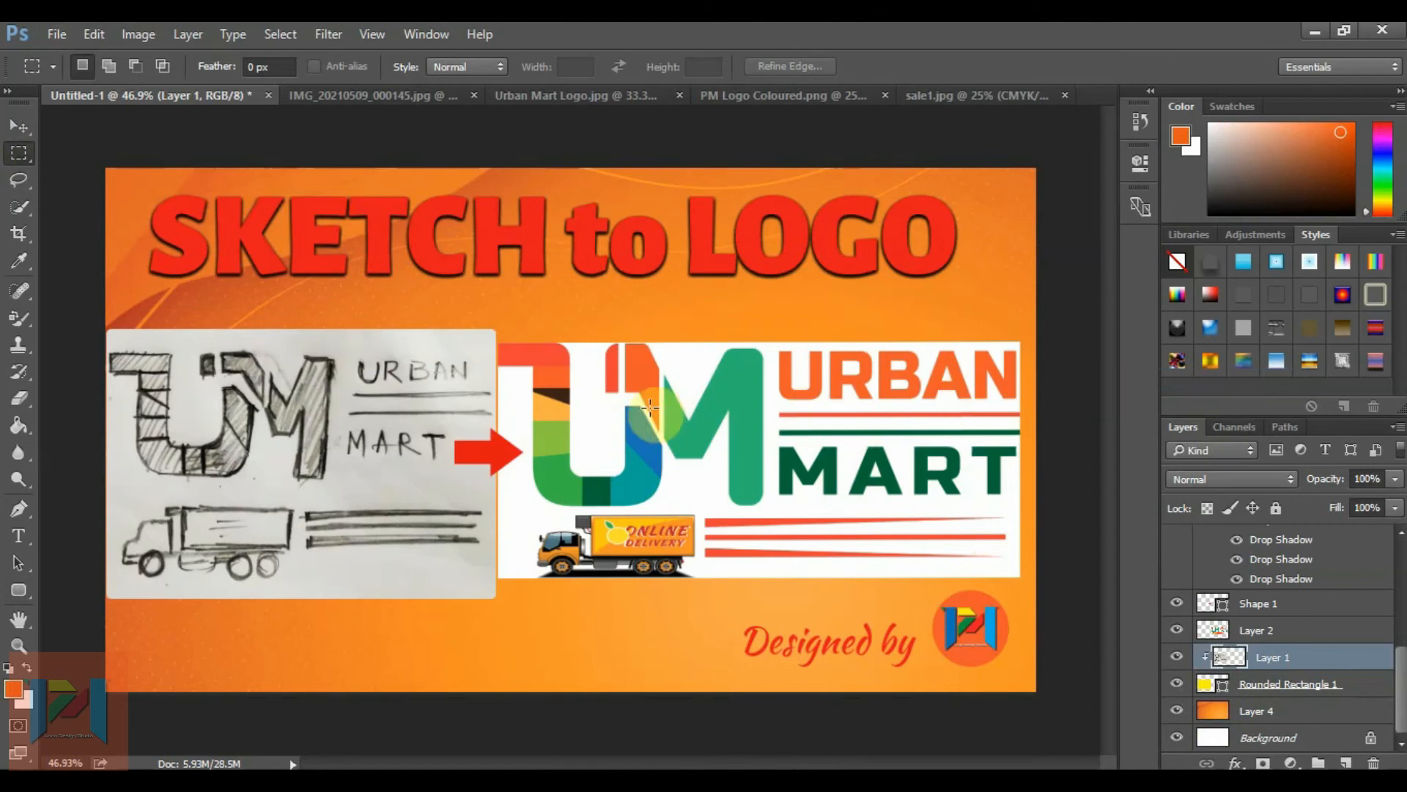
# - Draw a rounded rectangle about 1094 × 530 px over the finished Urban Mart logo, directly above the logo layer
pyautogui.click(1177, 632)
pyautogui.click(1177, 632)
pyautogui.click(1220, 631)
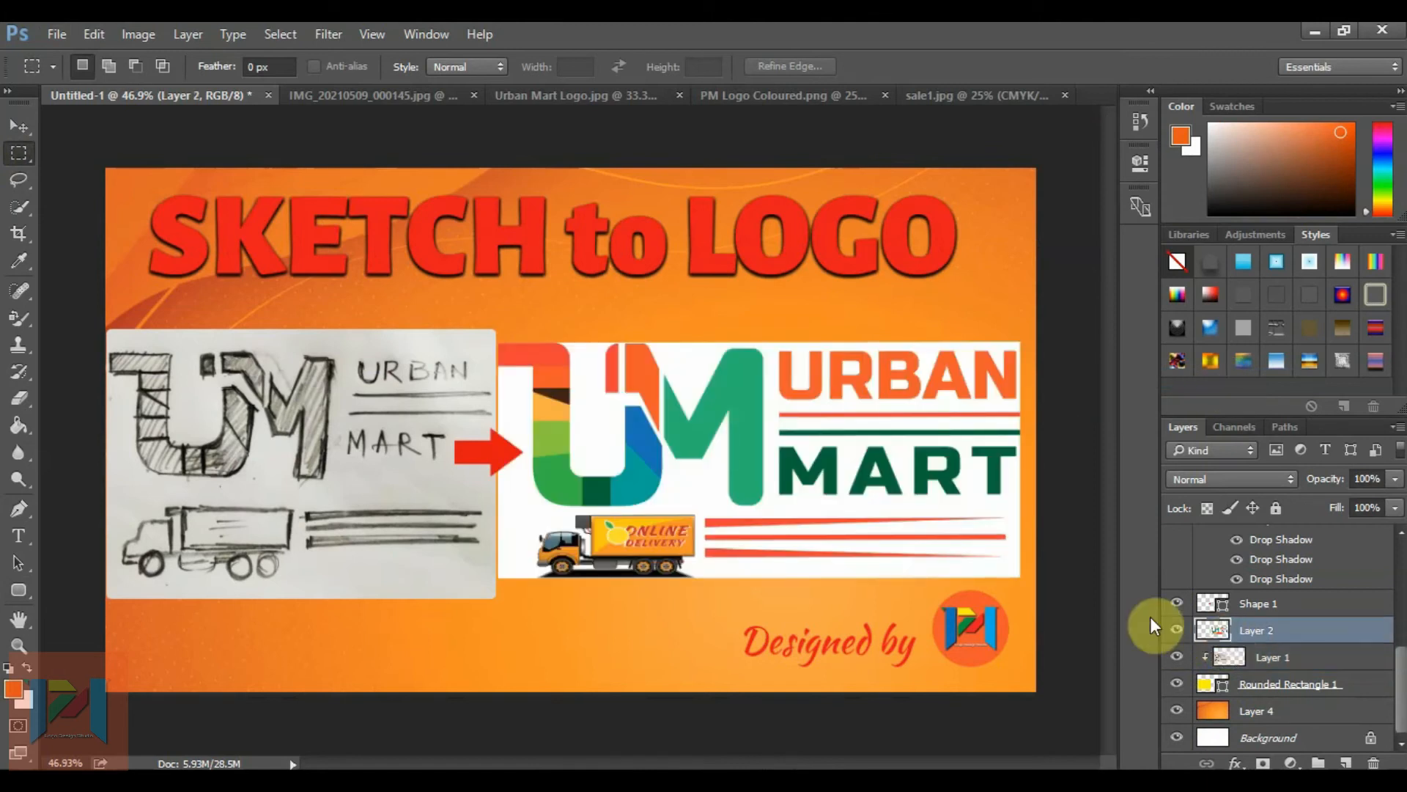
pyautogui.click(19, 591)
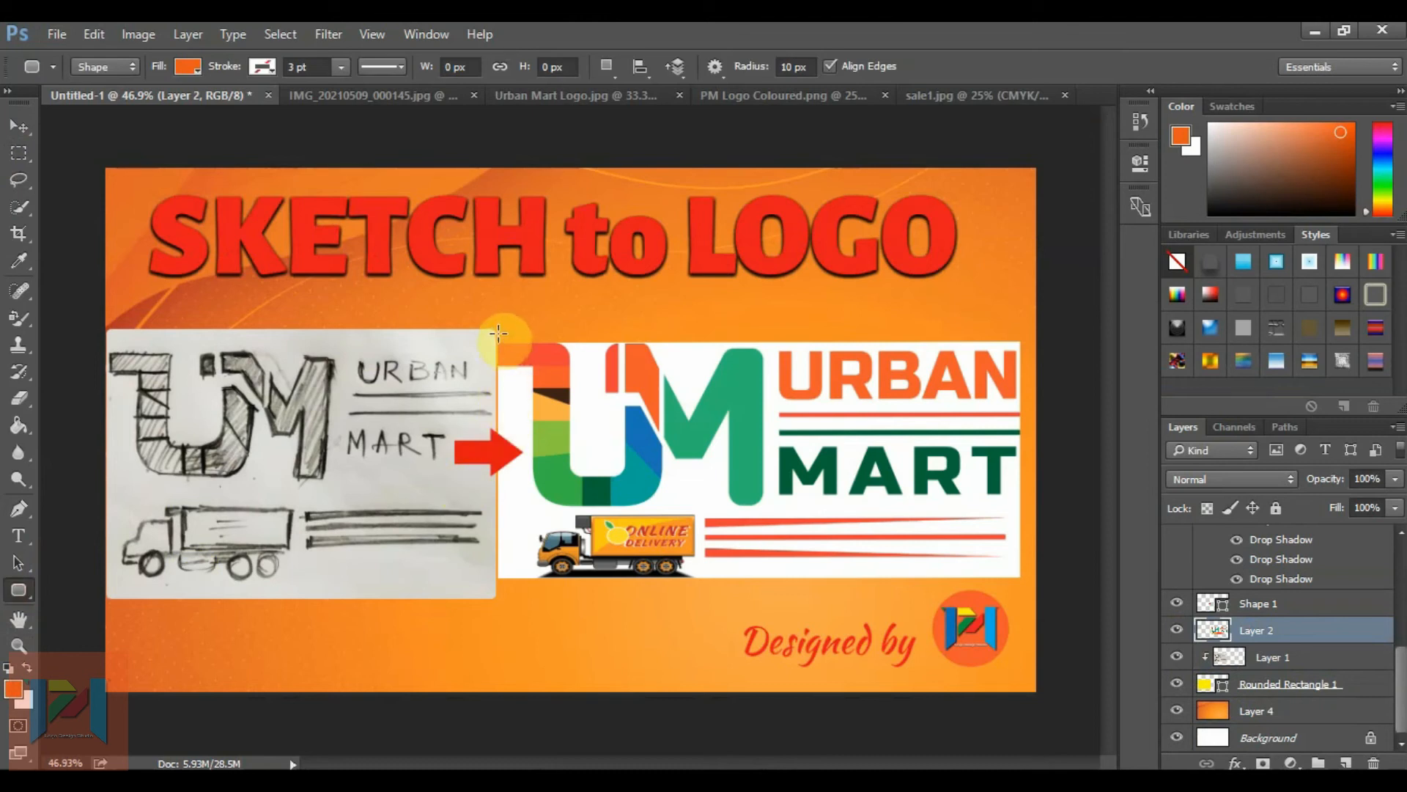
pyautogui.moveTo(497, 334); pyautogui.dragTo(1026, 589)
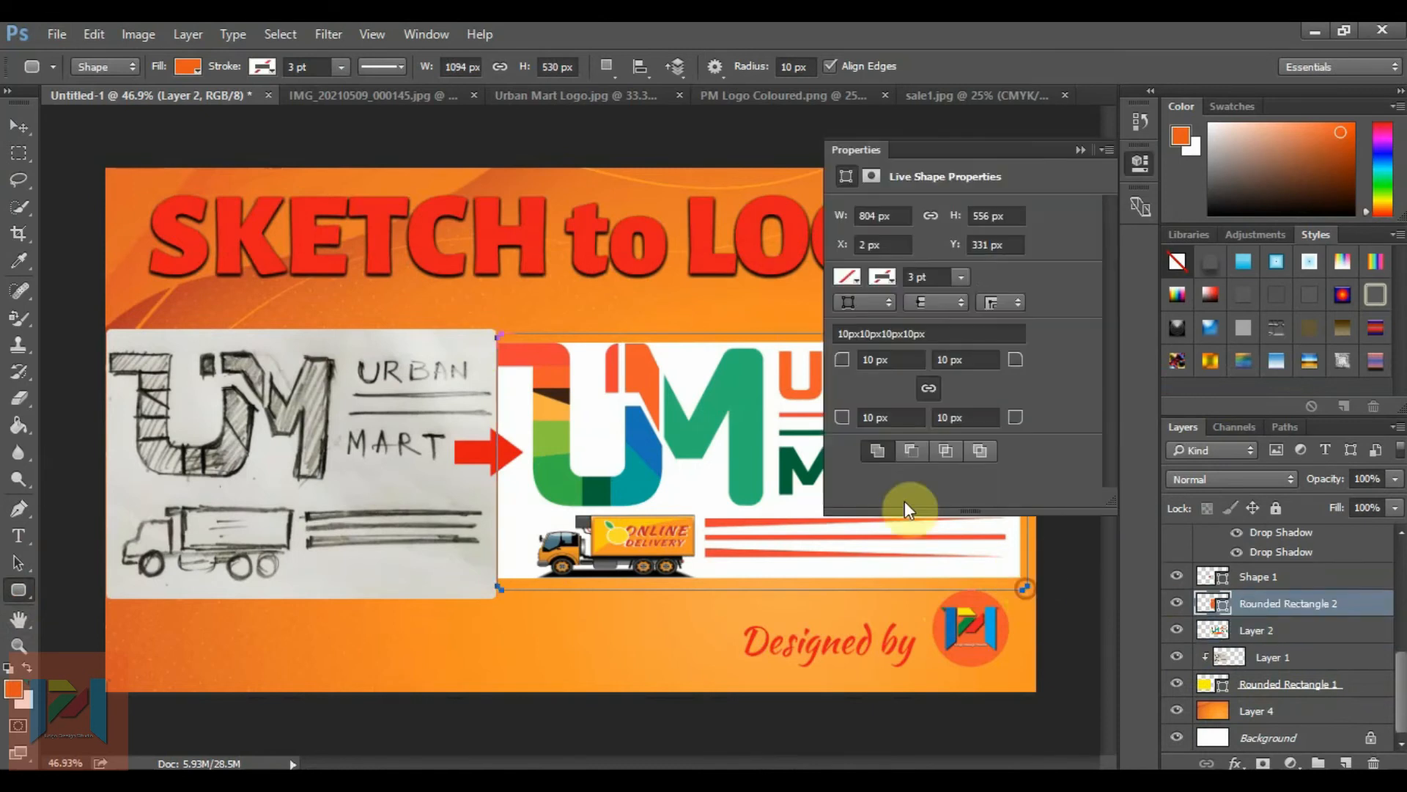
# - Change the fill of the rounded rectangle over the finished logo to yellow
pyautogui.click(852, 279)
pyautogui.click(848, 385)
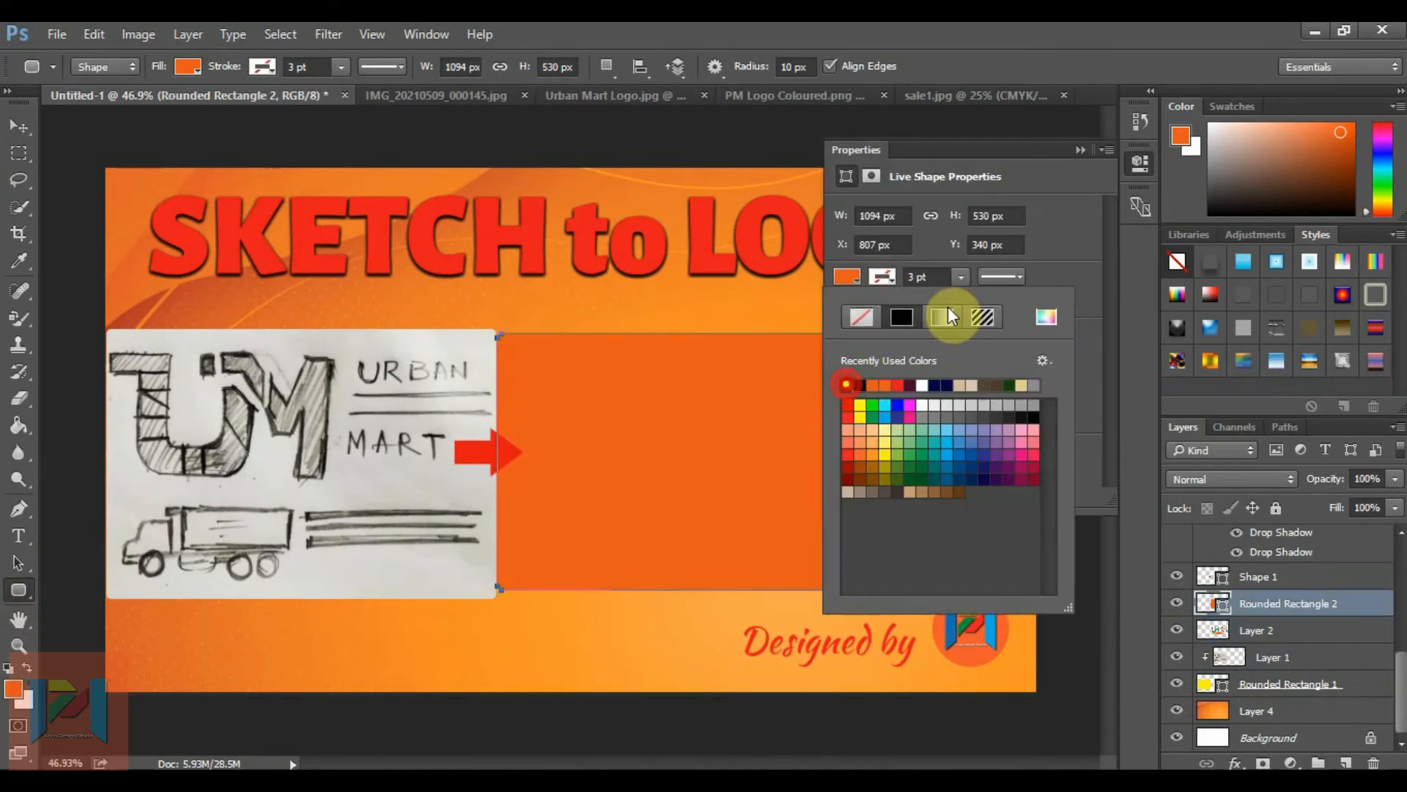
pyautogui.click(1077, 151)
pyautogui.click(1080, 149)
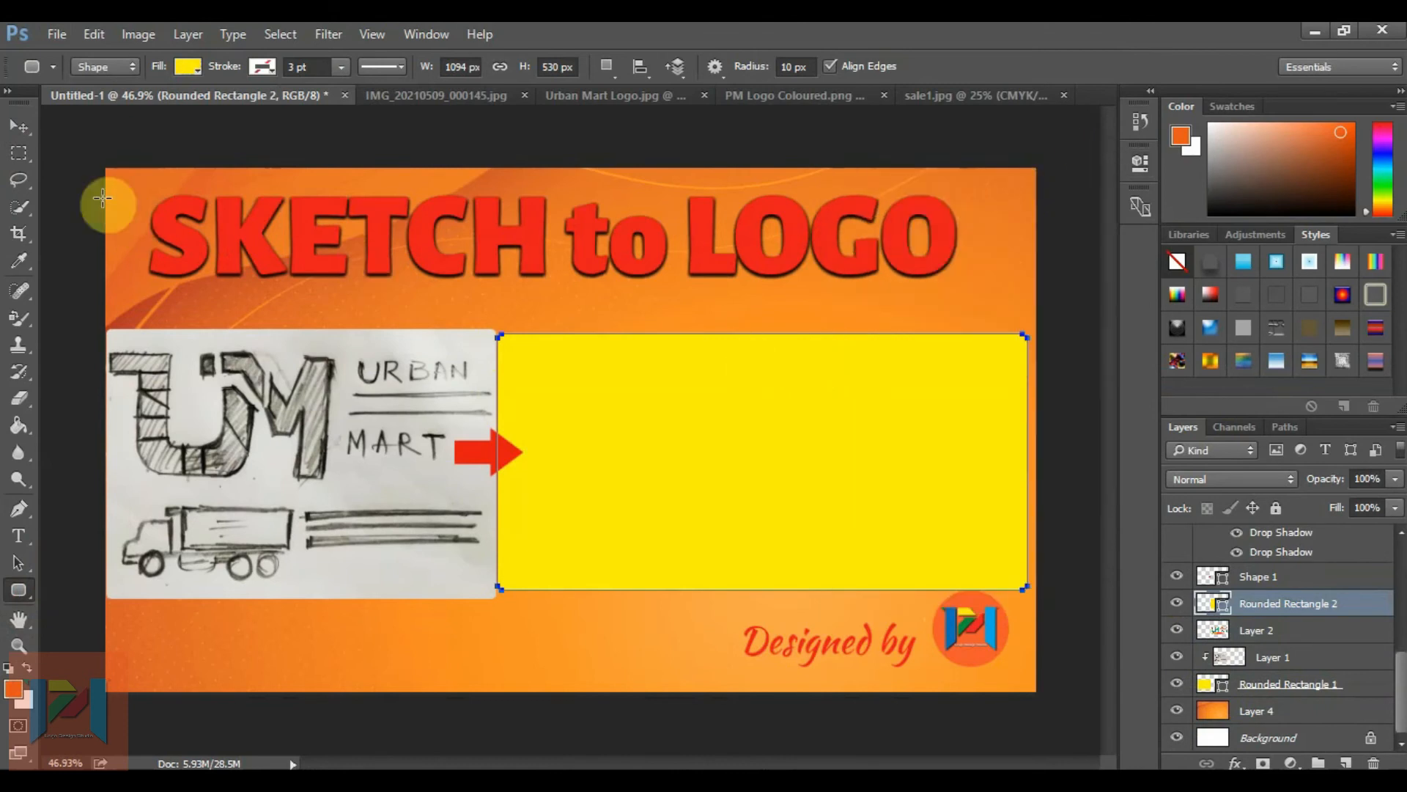
# - Free-transform the rounded rectangle over the finished logo to about 105% height, aligning its upper and lower edges with the sketch panel
pyautogui.click(19, 155)
pyautogui.rightClick(741, 450)
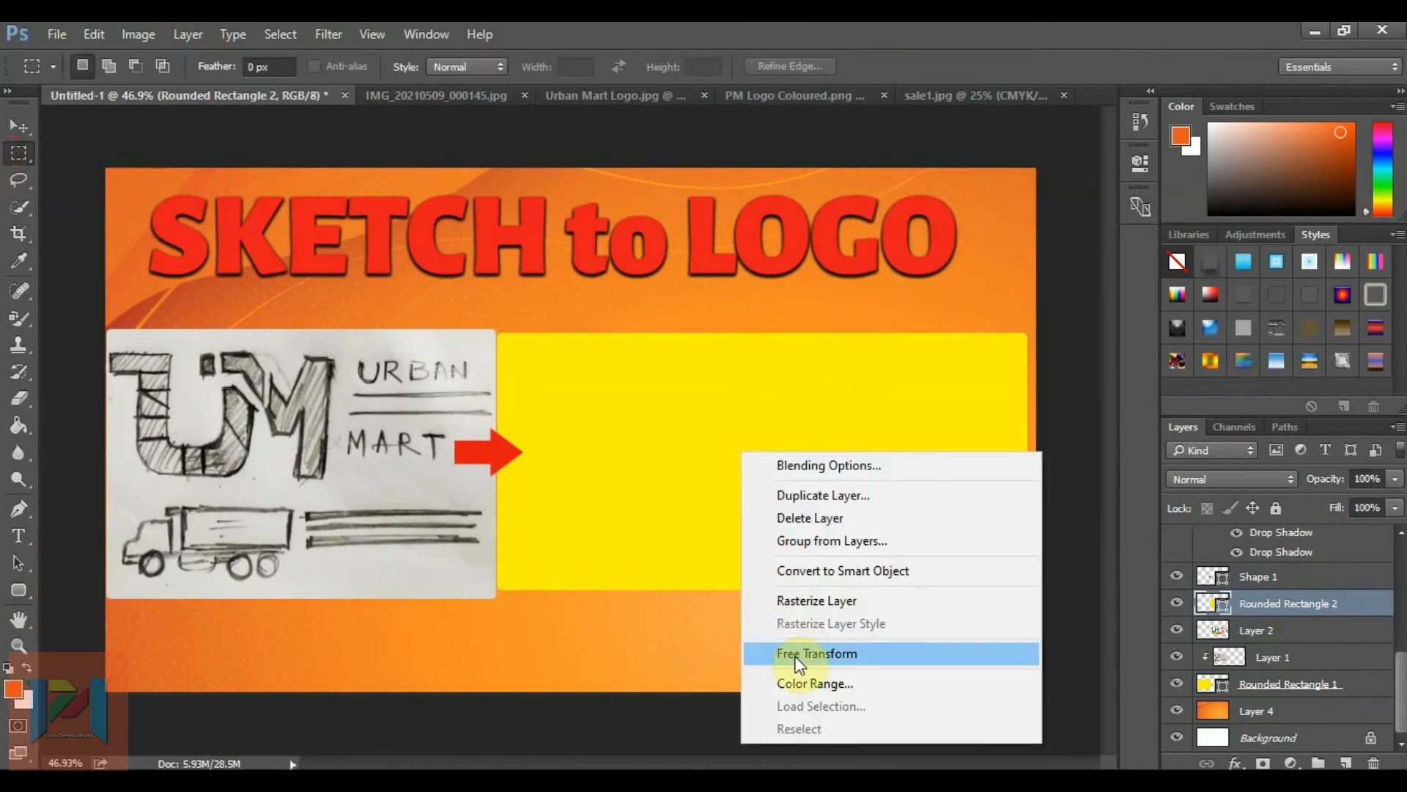
pyautogui.click(796, 657)
pyautogui.moveTo(763, 590); pyautogui.dragTo(766, 598)
pyautogui.moveTo(764, 329); pyautogui.dragTo(763, 324)
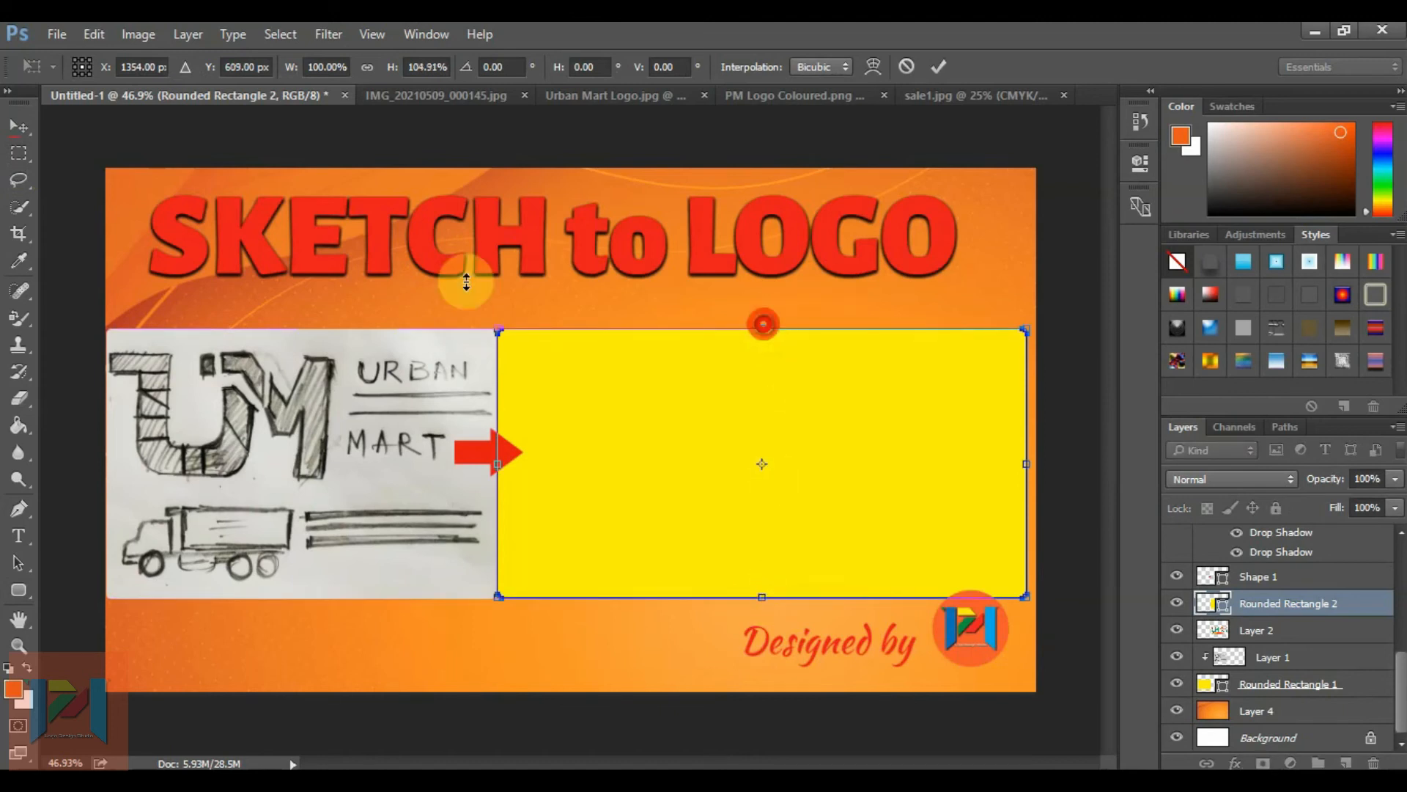
pyautogui.click(21, 159)
pyautogui.click(587, 322)
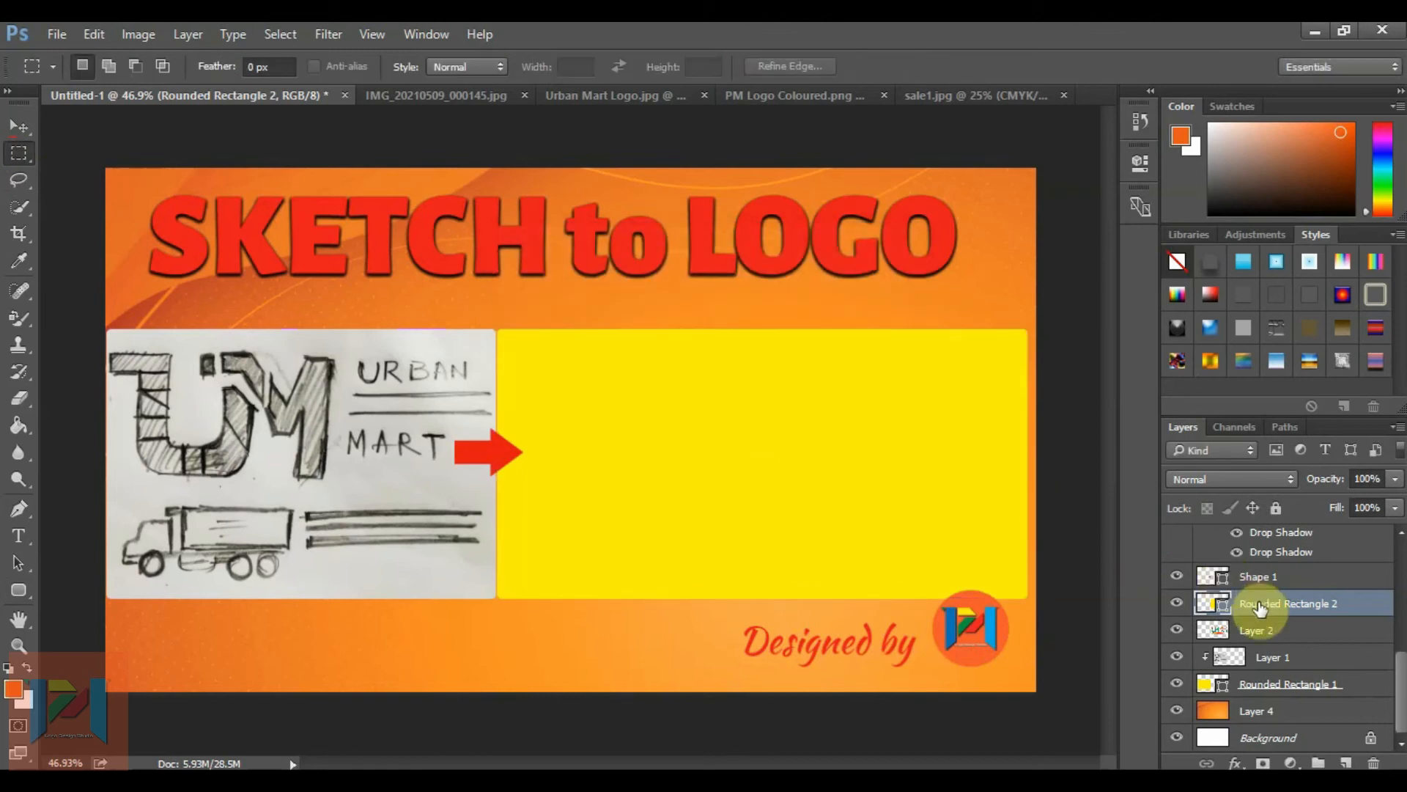
# - Move the new yellow rectangle layer directly below the finished logo layer and clip the logo to it
pyautogui.moveTo(1260, 616)
pyautogui.mouseDown()
pyautogui.moveTo(1239, 627)
pyautogui.moveTo(1259, 615)
pyautogui.mouseUp()
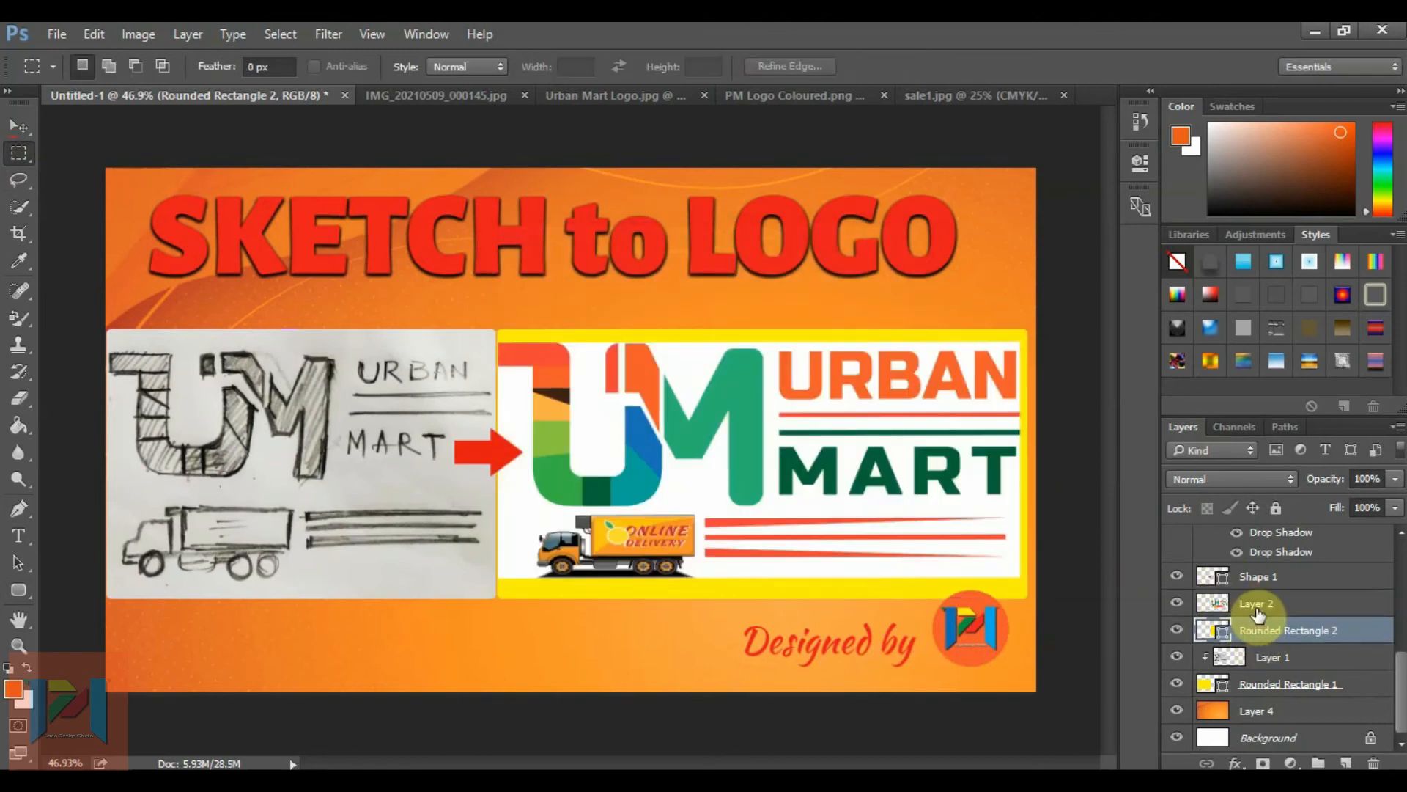
pyautogui.rightClick(1259, 616)
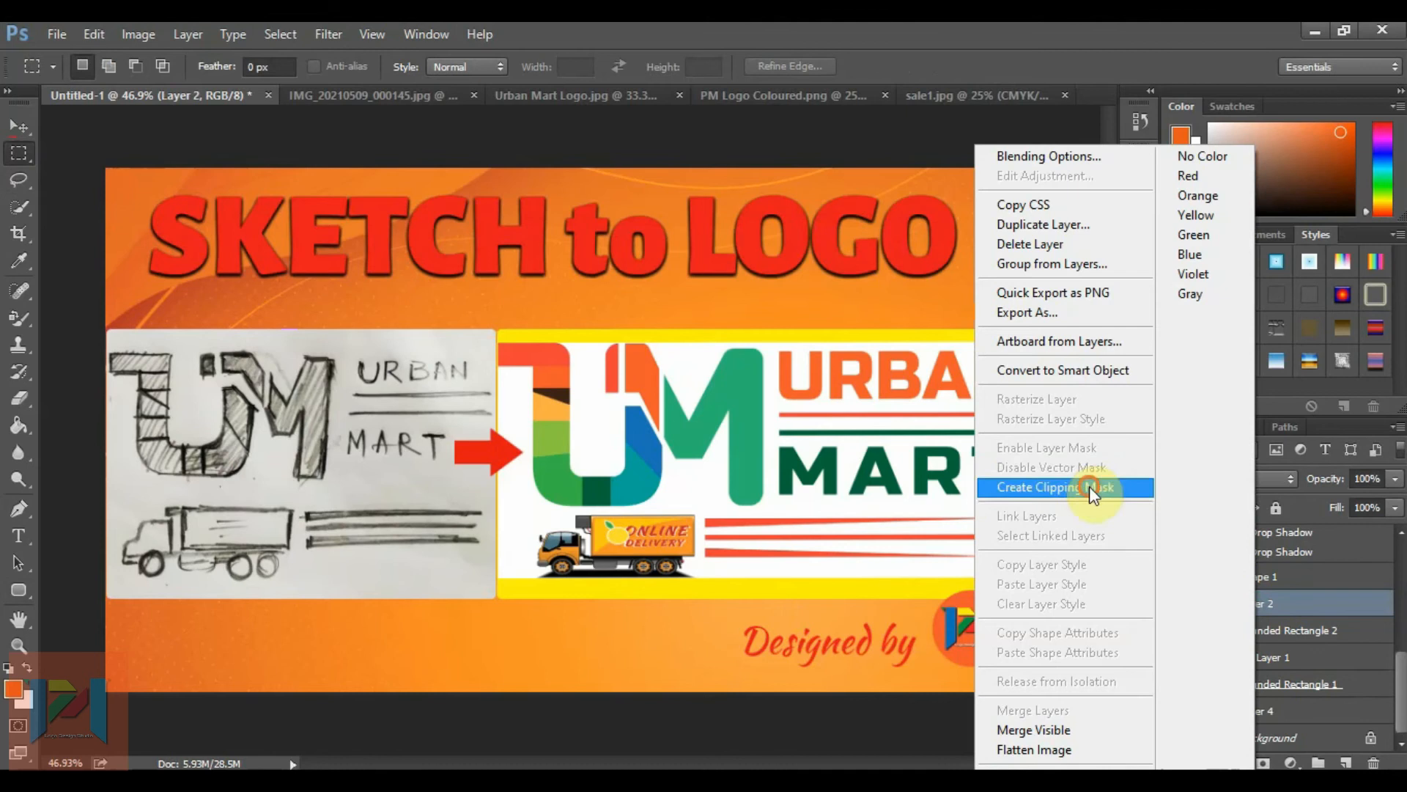
pyautogui.click(1089, 486)
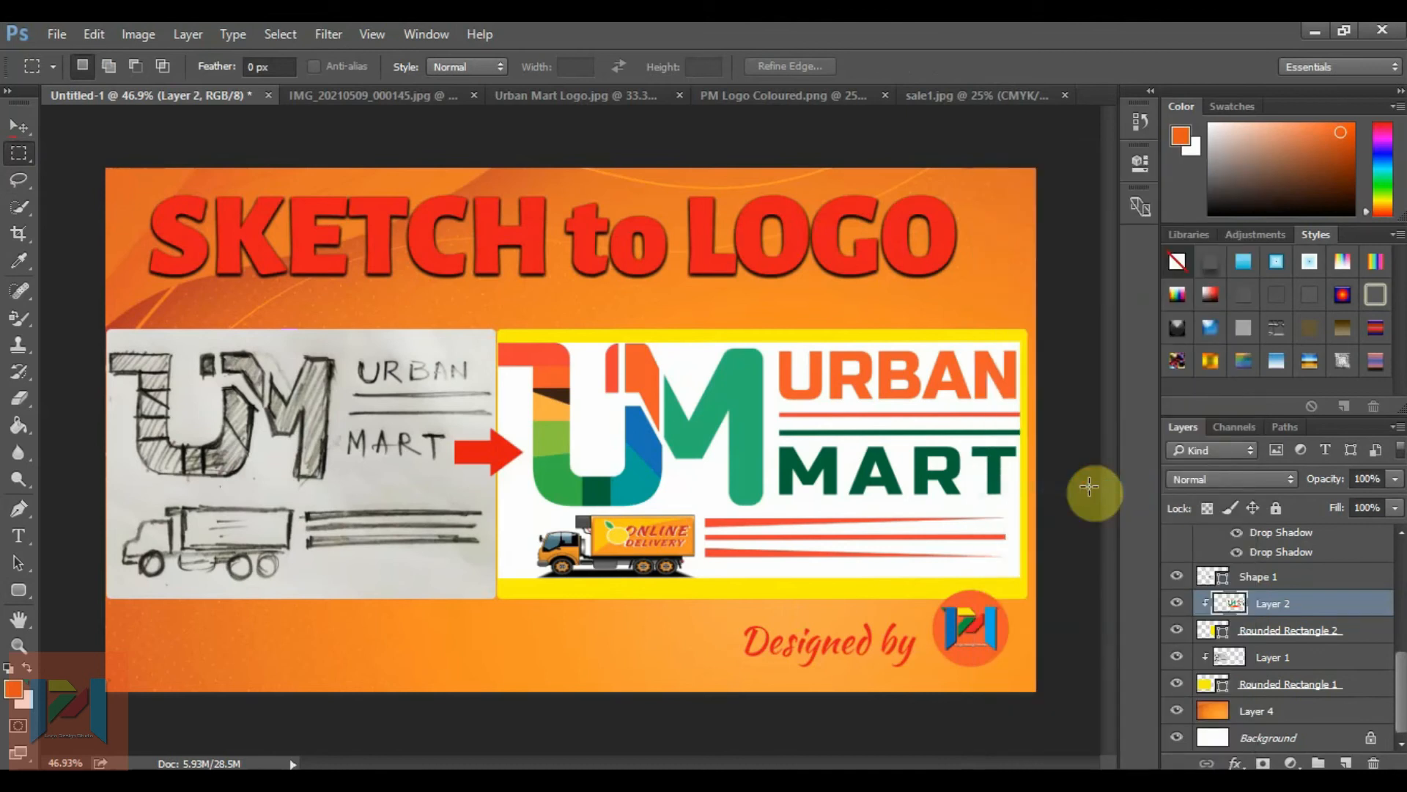
# - Change the fill of the rounded rectangle behind the finished Urban Mart logo to off-white (#fafafa)
pyautogui.doubleClick(1213, 633)
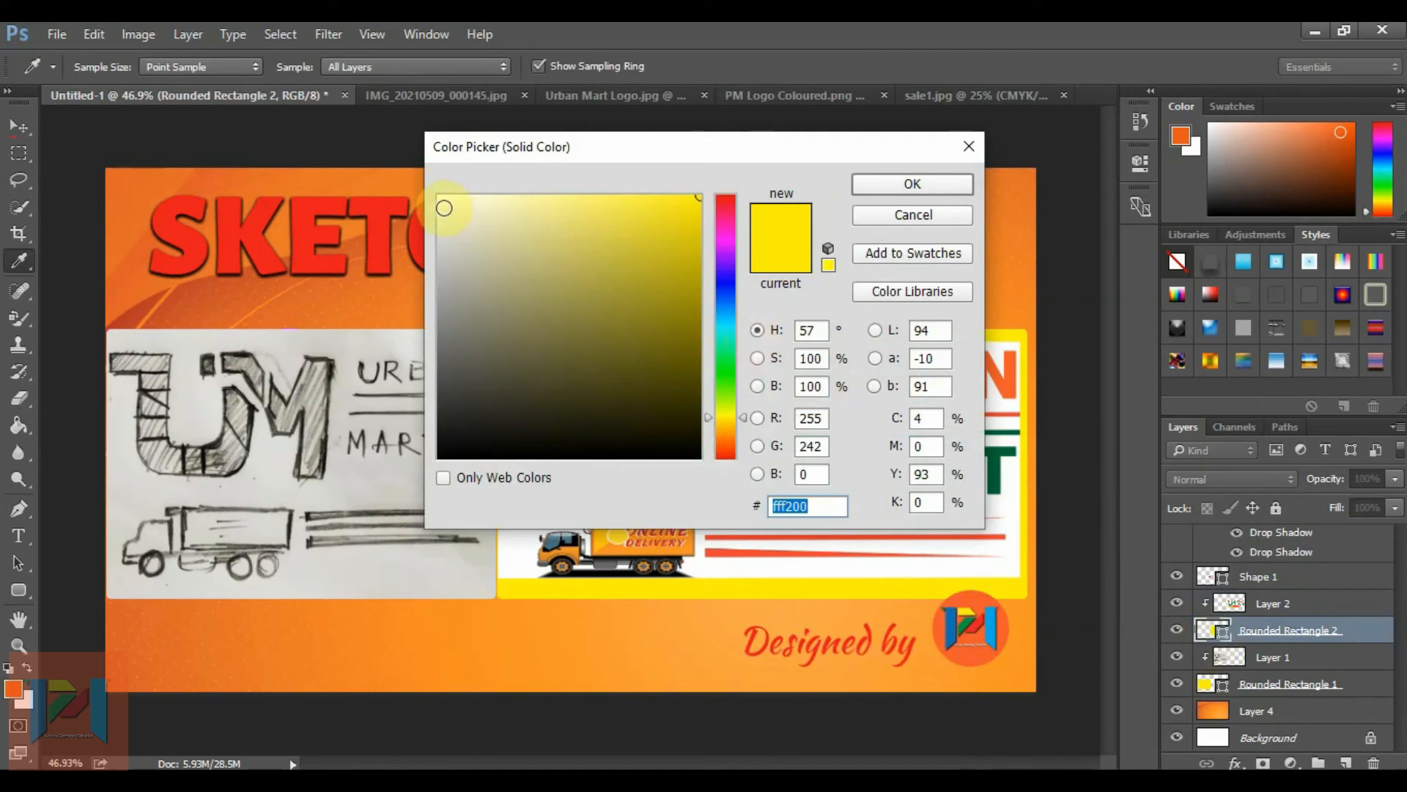
pyautogui.click(438, 200)
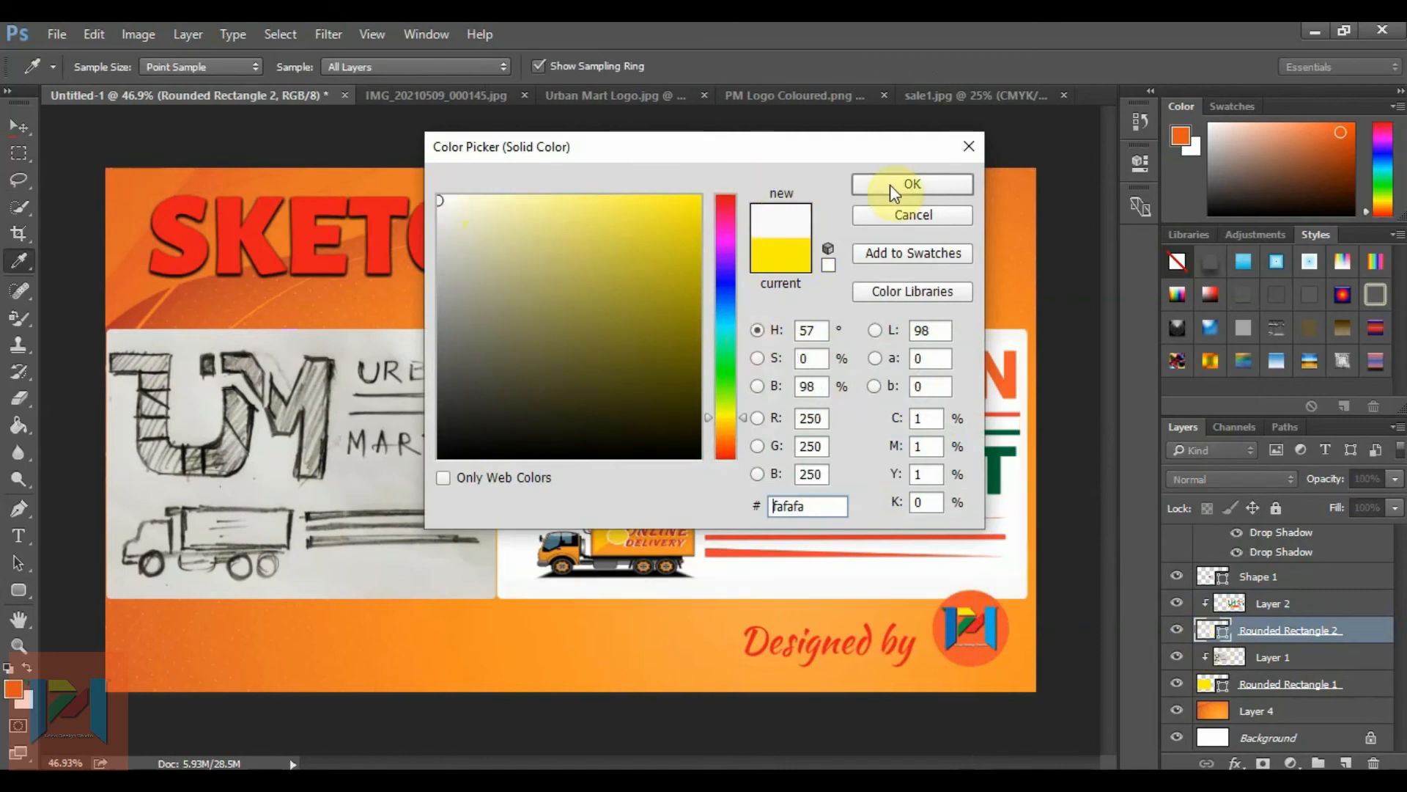
pyautogui.click(891, 186)
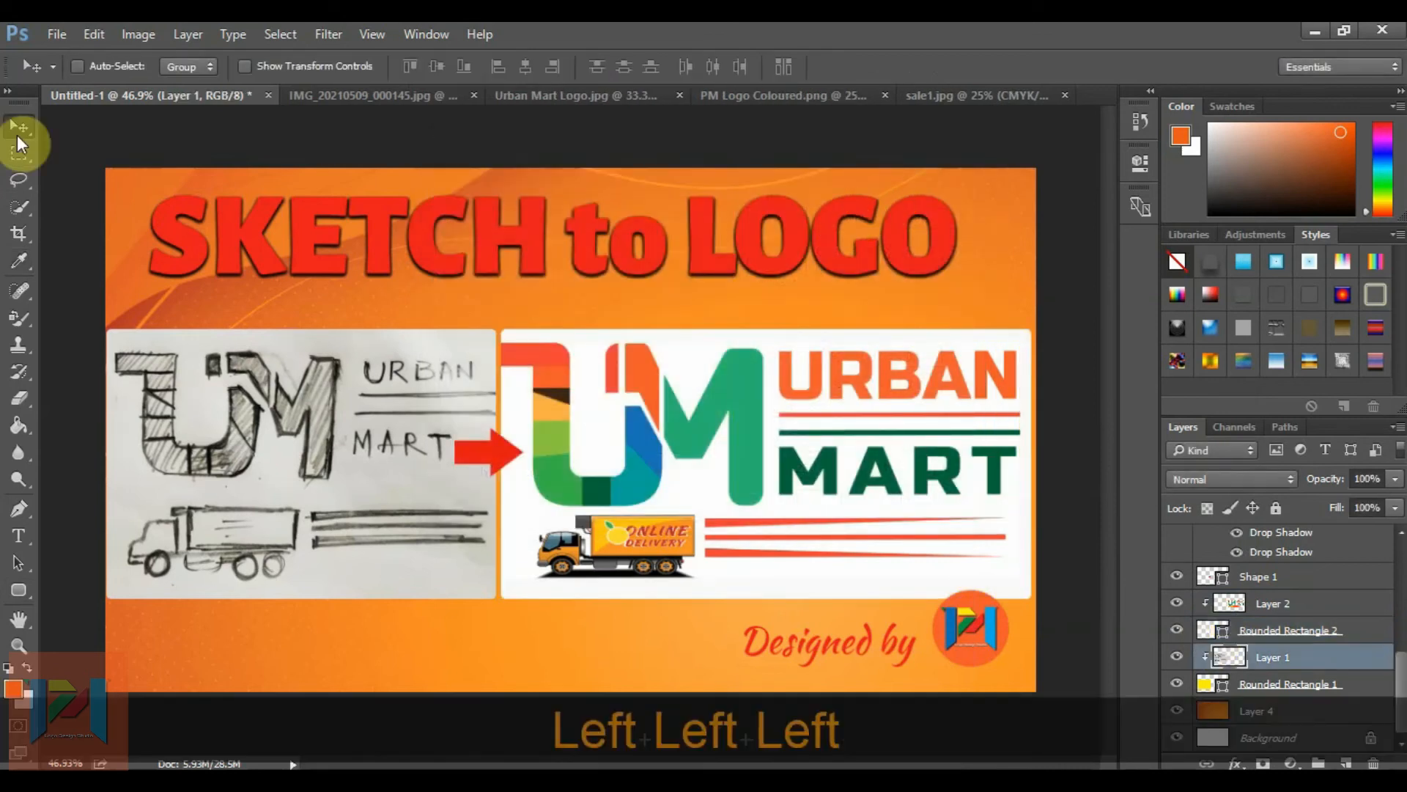
# - Nudge the sketch image slightly left within its panel and the Urban Mart logo slightly right within its panel
pyautogui.press('Left')
pyautogui.press('Left')
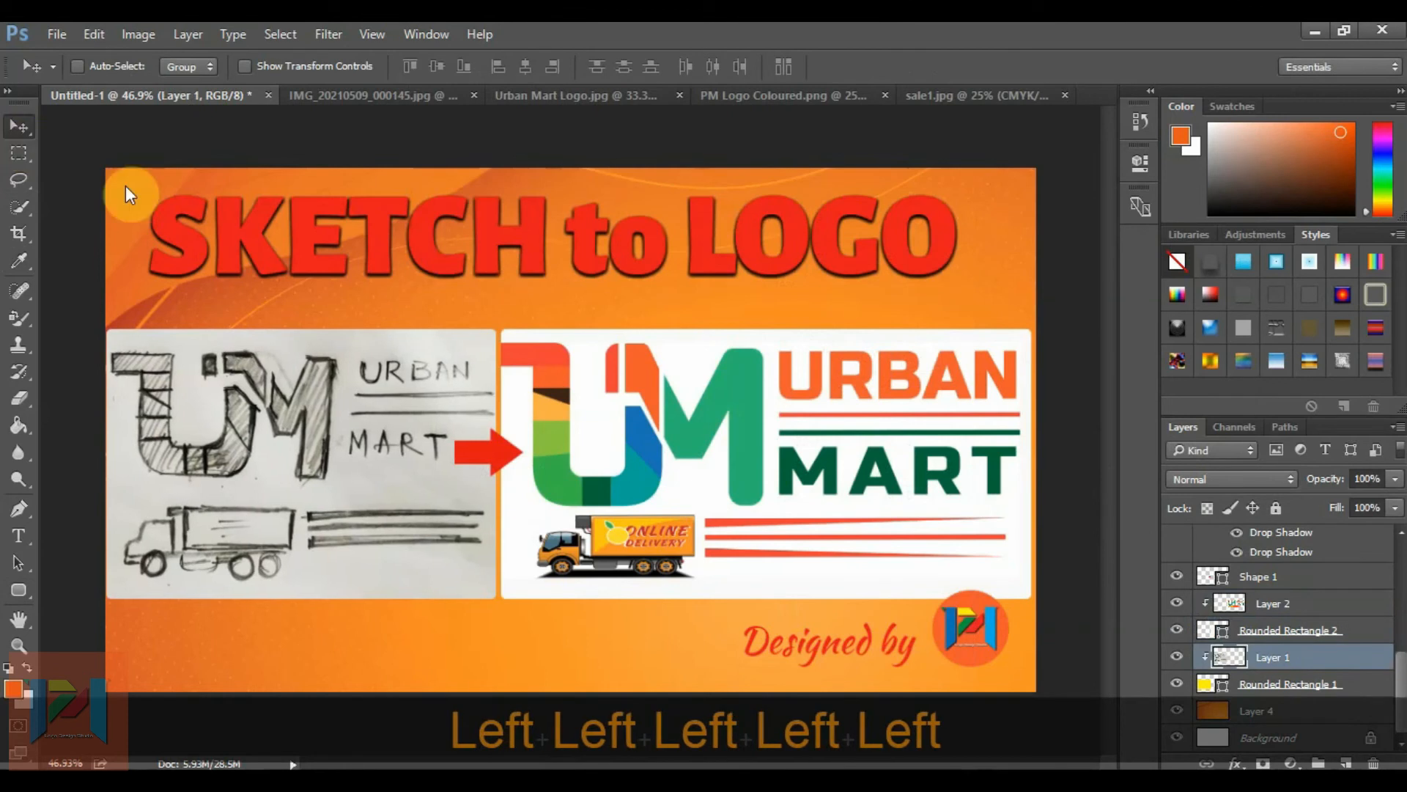
pyautogui.click(1271, 612)
pyautogui.press('Right')
pyautogui.press('Right')
pyautogui.press('Right')
pyautogui.press('Right')
pyautogui.press('Right')
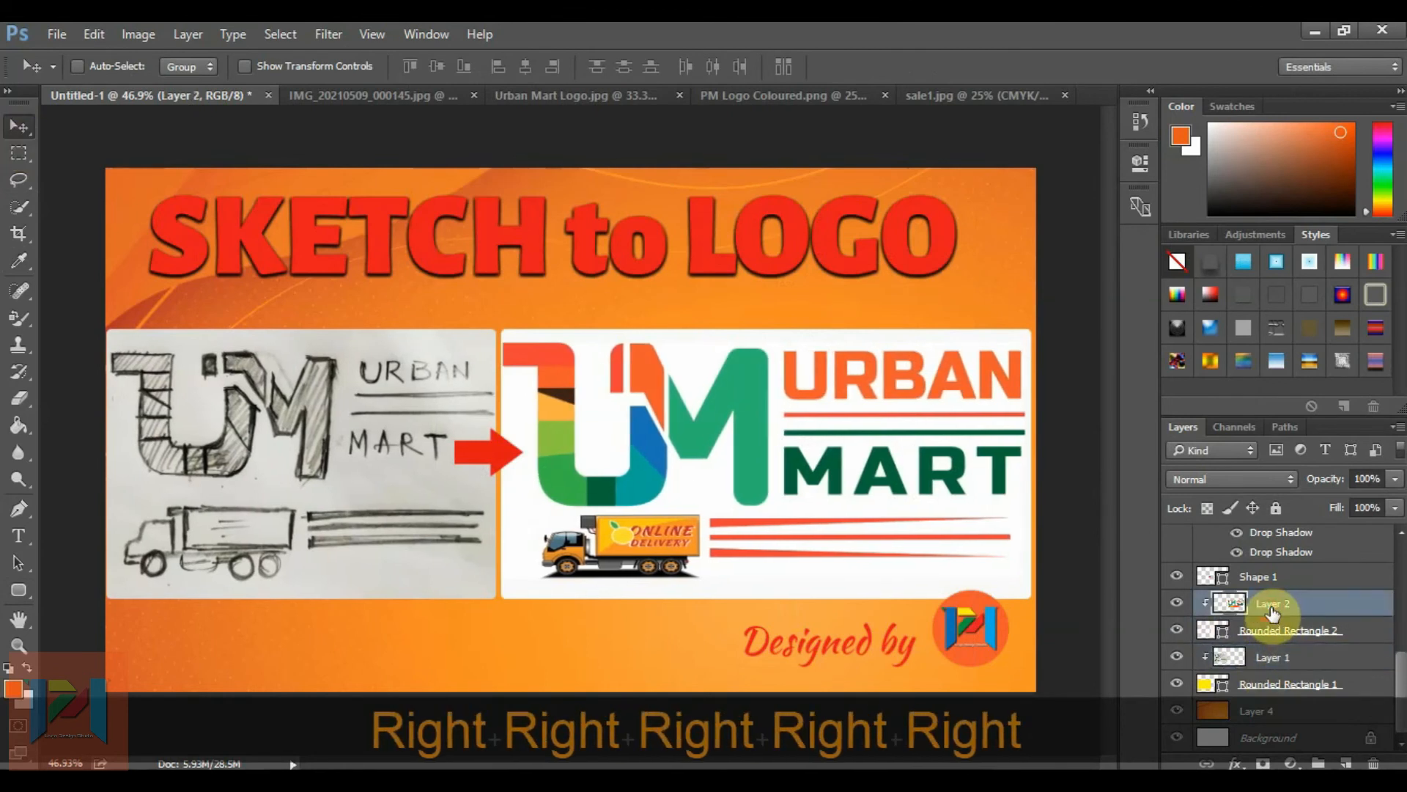
pyautogui.press('Right')
pyautogui.press('Right')
pyautogui.press('Right')
pyautogui.press('Right')
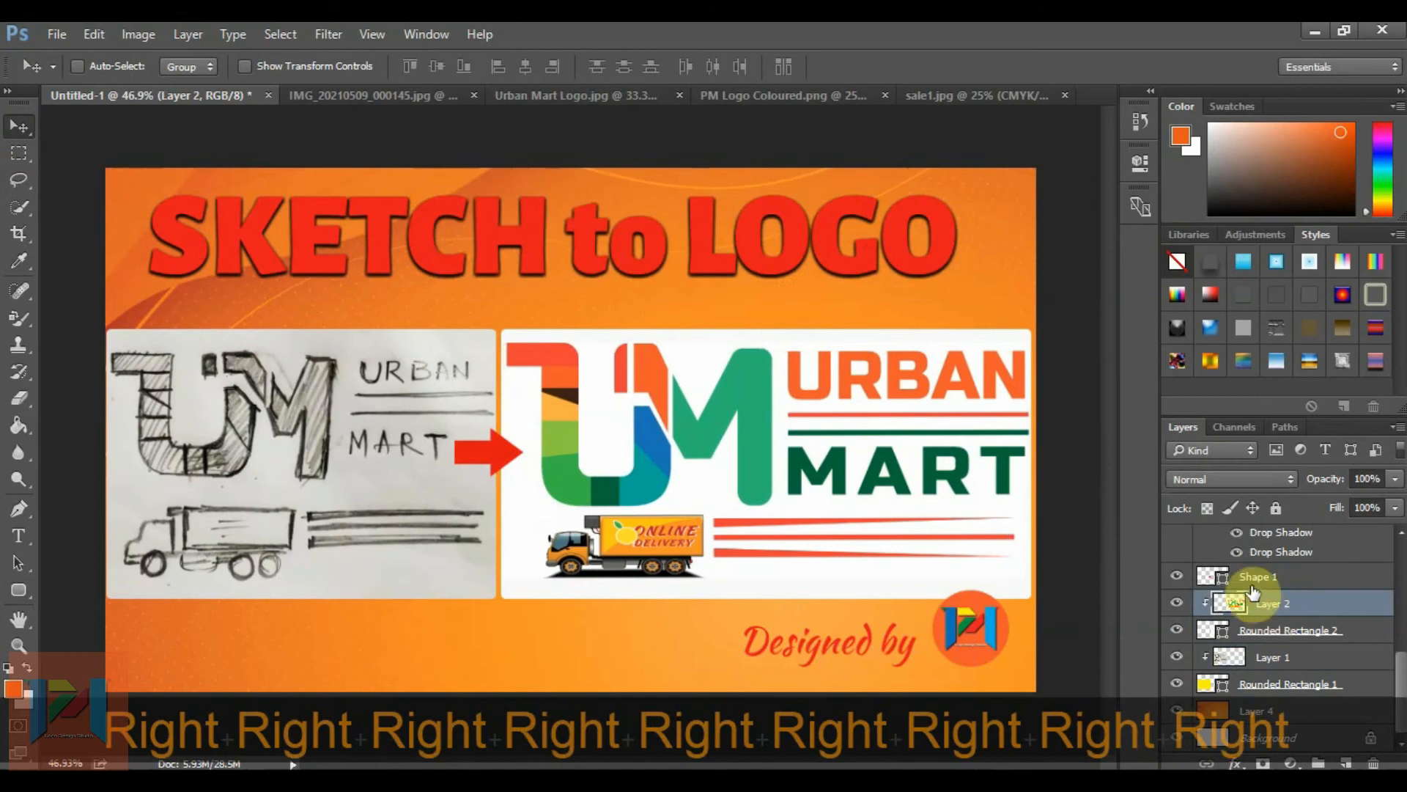
# - Nudge the red arrow between the sketch and logo panels slightly to the right
pyautogui.click(1252, 580)
pyautogui.press('Right')
pyautogui.press('Right')
pyautogui.press('Right')
pyautogui.press('Right')
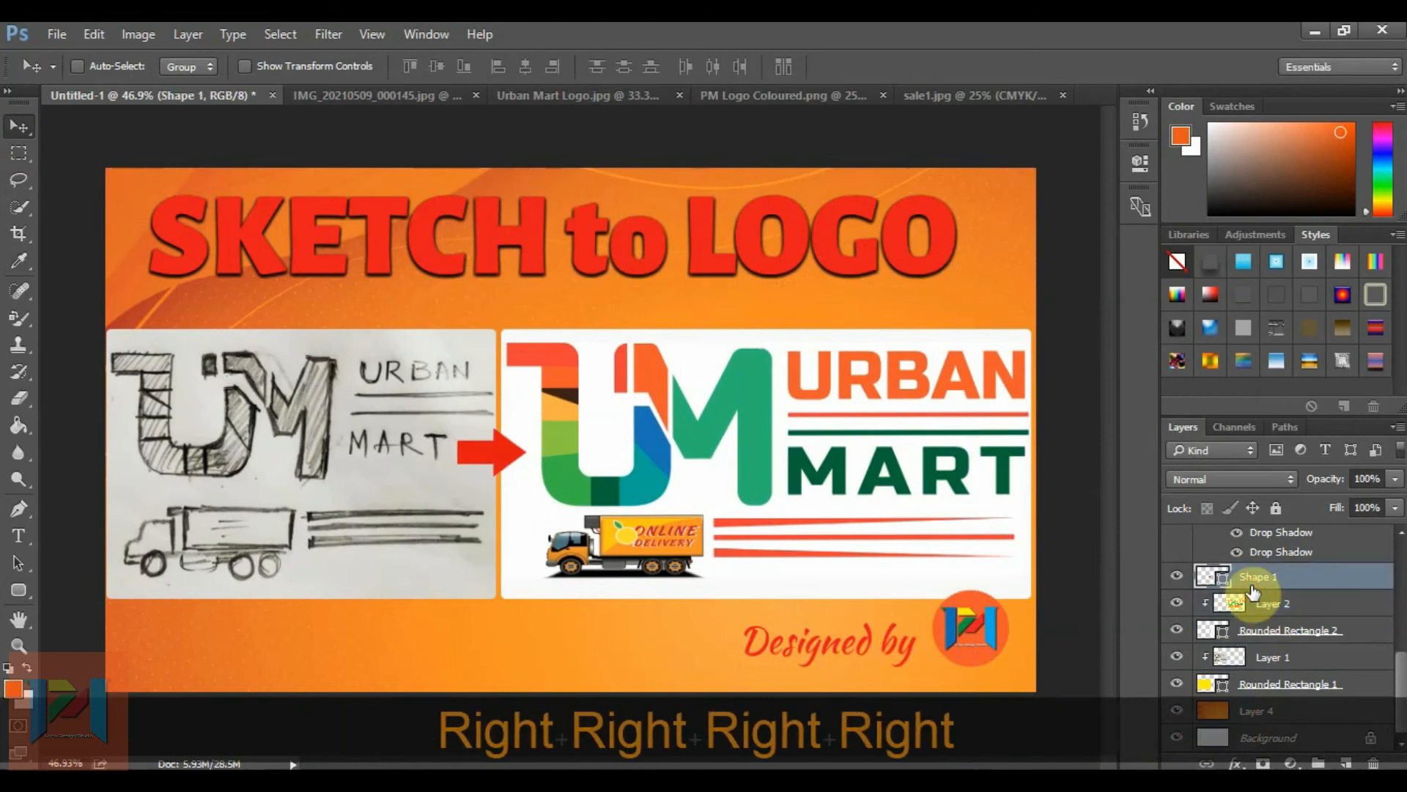
pyautogui.press('Left')
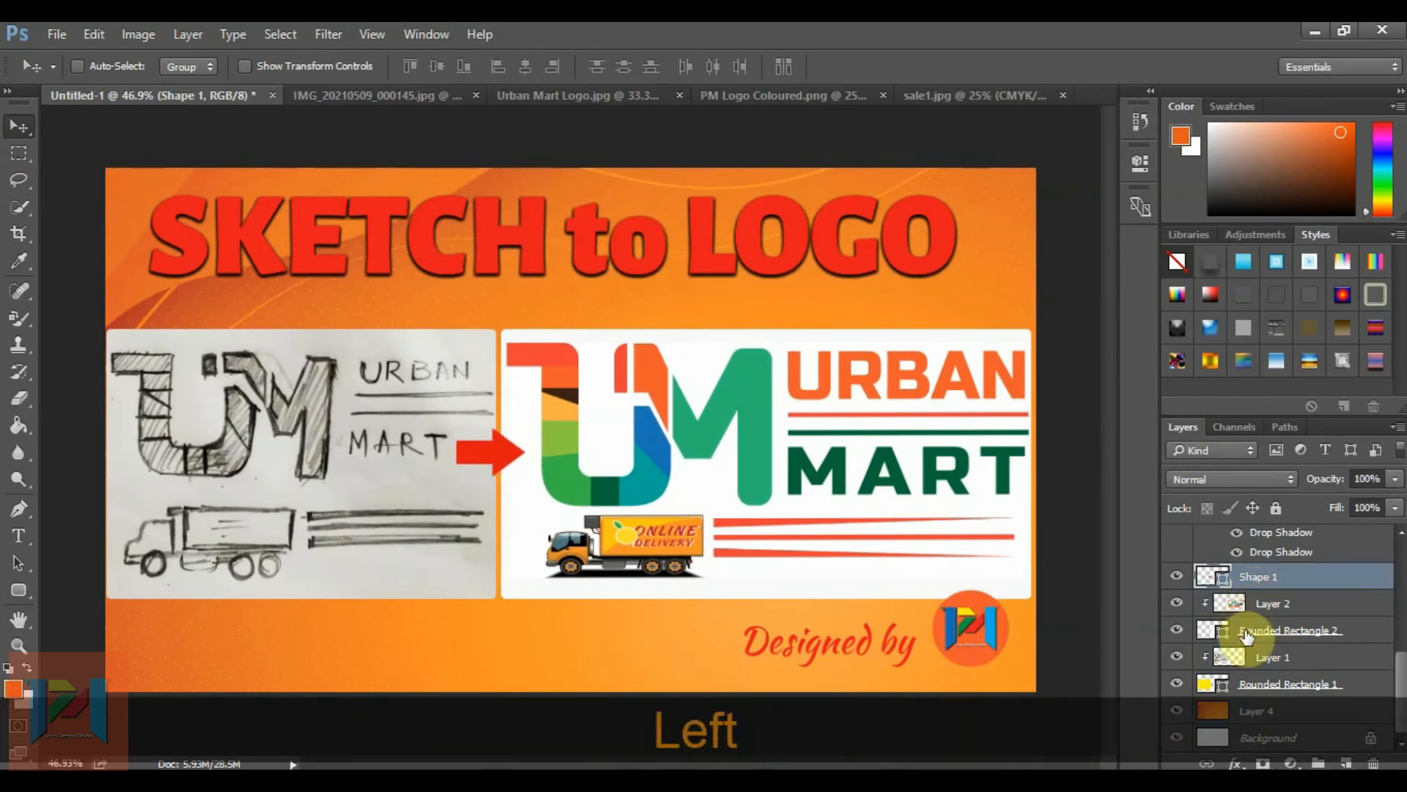
# - Nudge the "Designed by" text slightly downward, away from the finished logo panel
pyautogui.click(1244, 631)
pyautogui.press('m')
pyautogui.scroll(5, 1238, 638)
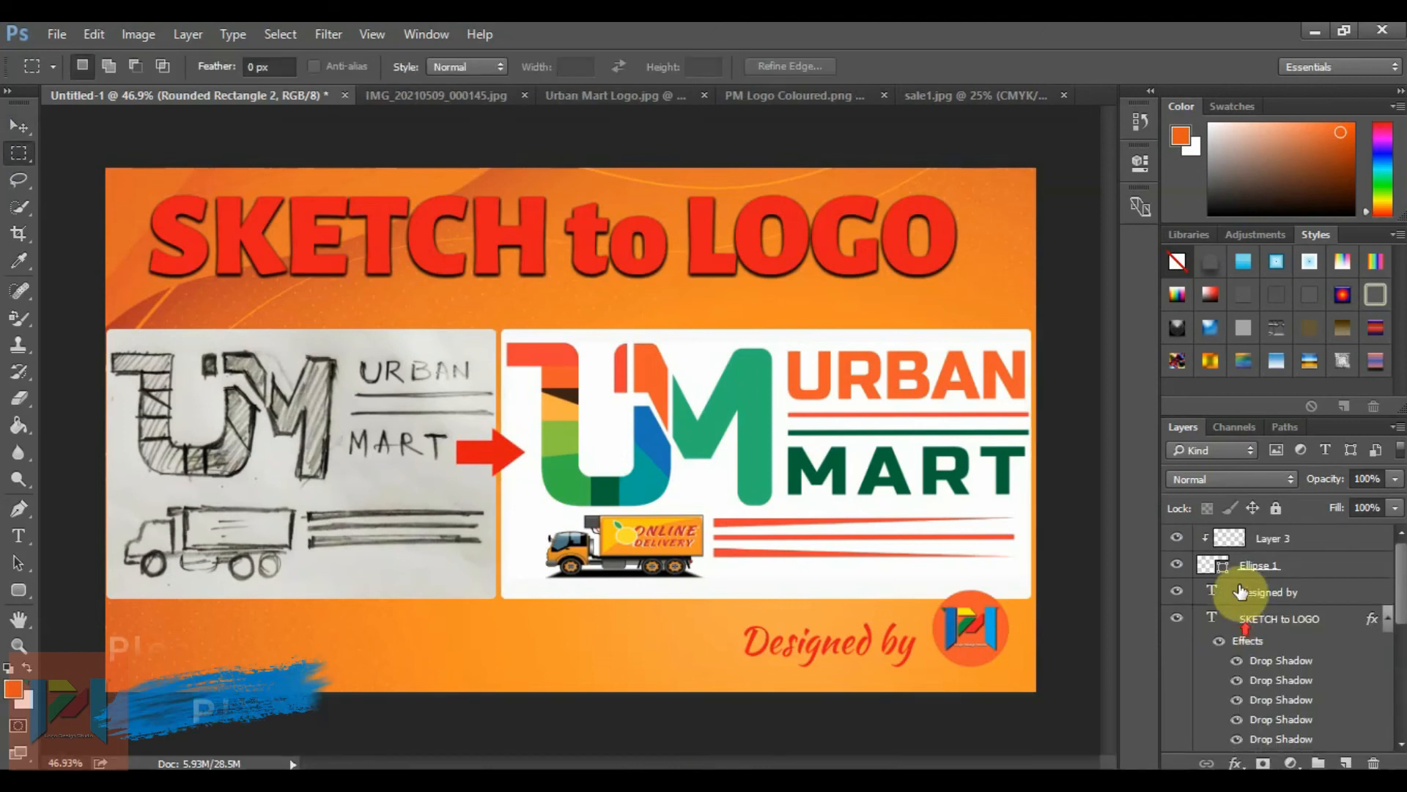
pyautogui.click(1246, 597)
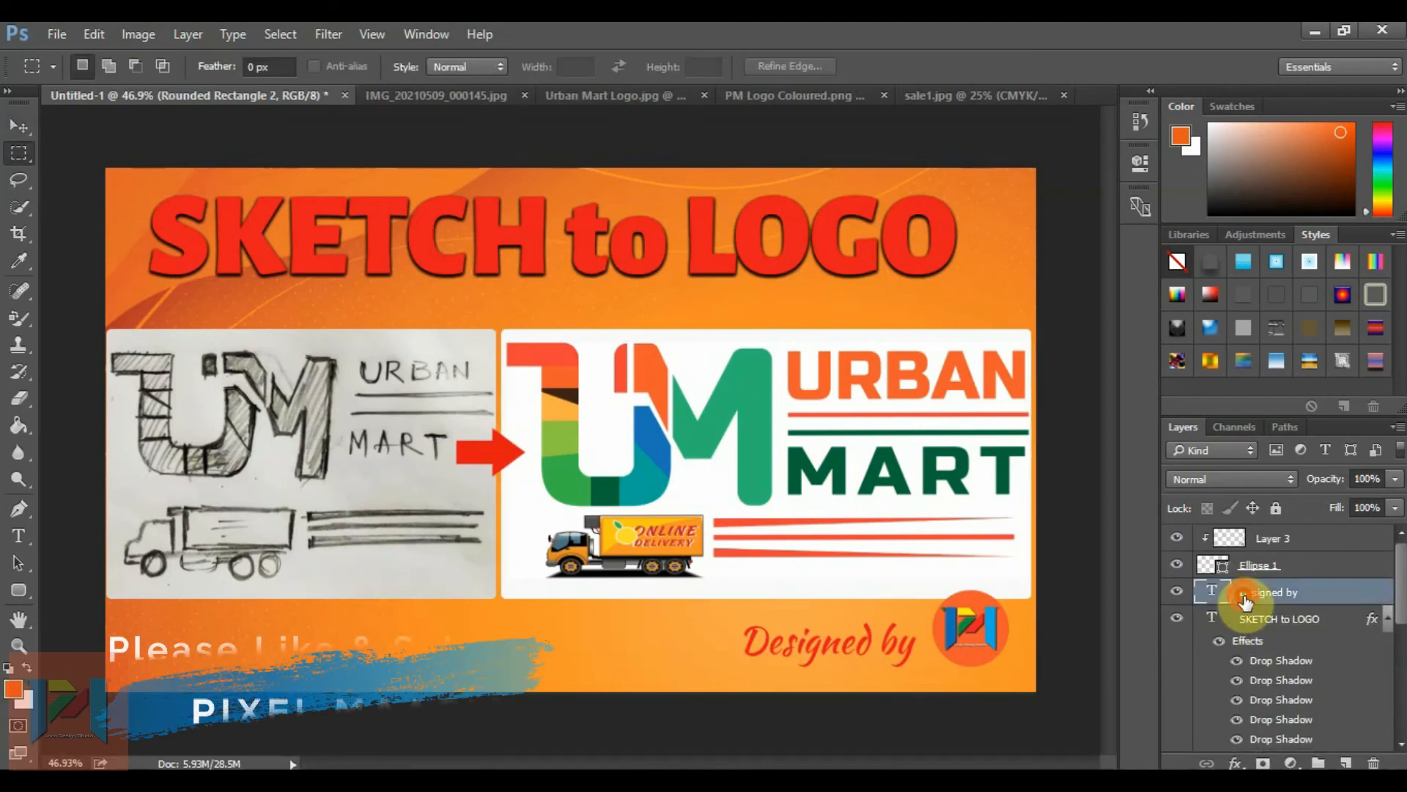
pyautogui.click(19, 129)
pyautogui.press('Down')
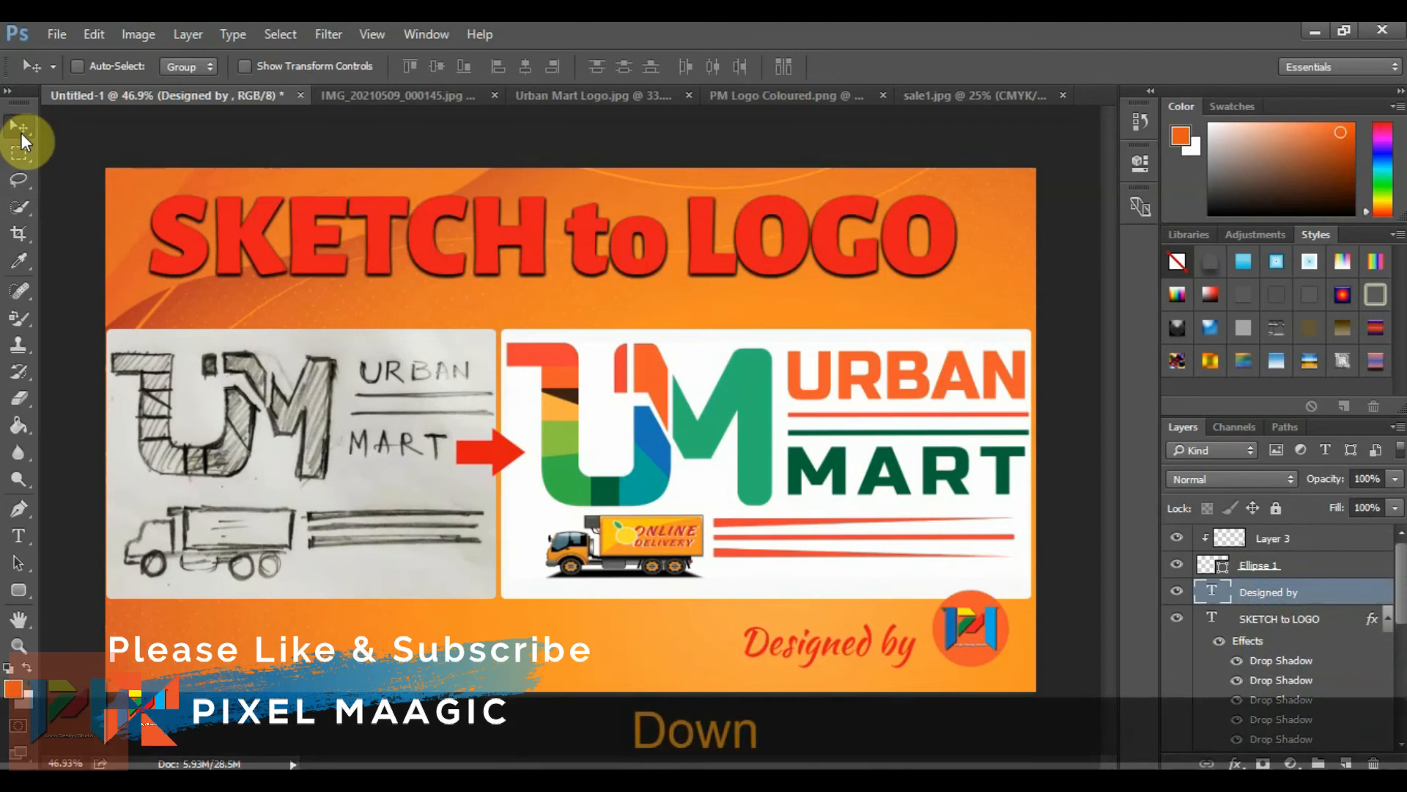
# - Change the colour of the "Designed by" text to white
pyautogui.click(1216, 602)
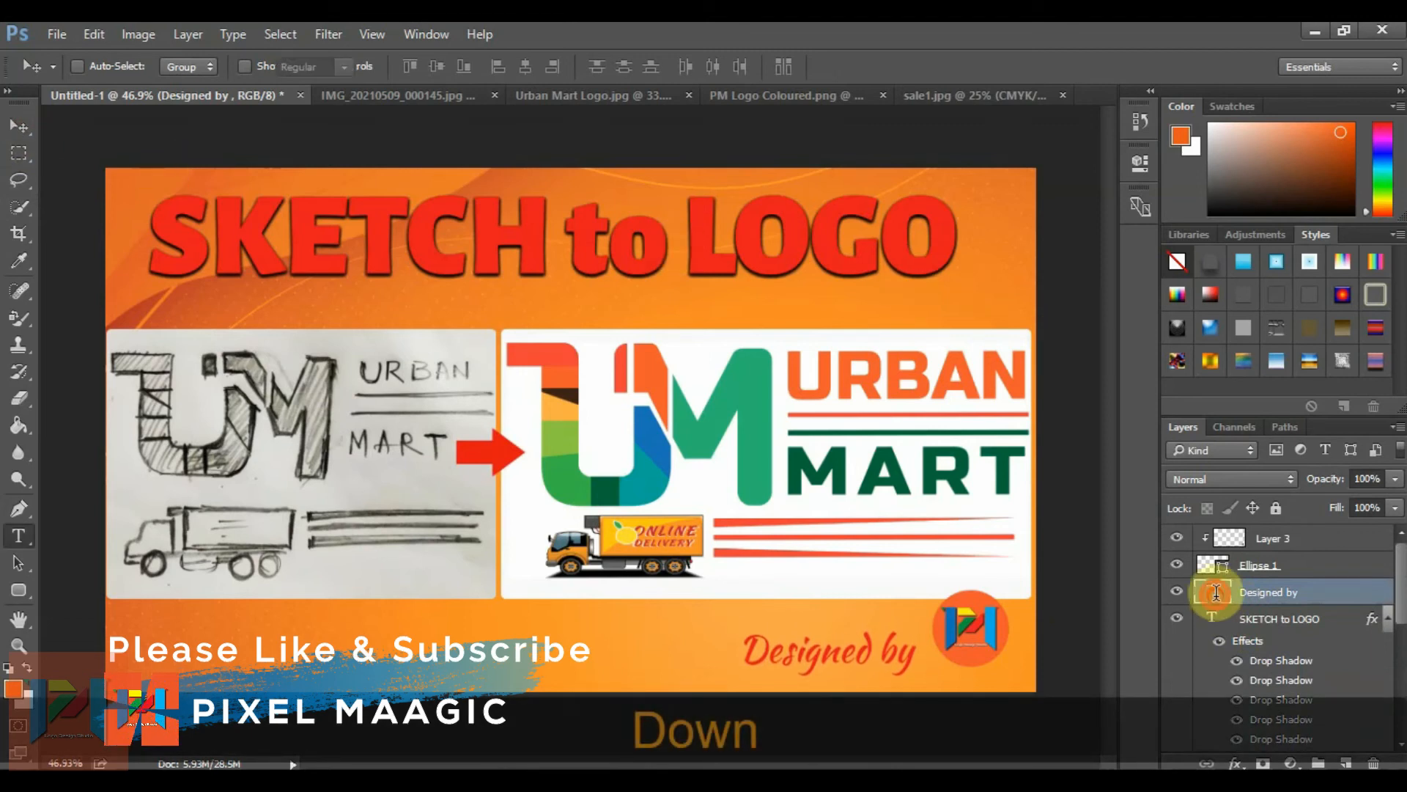
pyautogui.doubleClick(1217, 601)
pyautogui.click(730, 67)
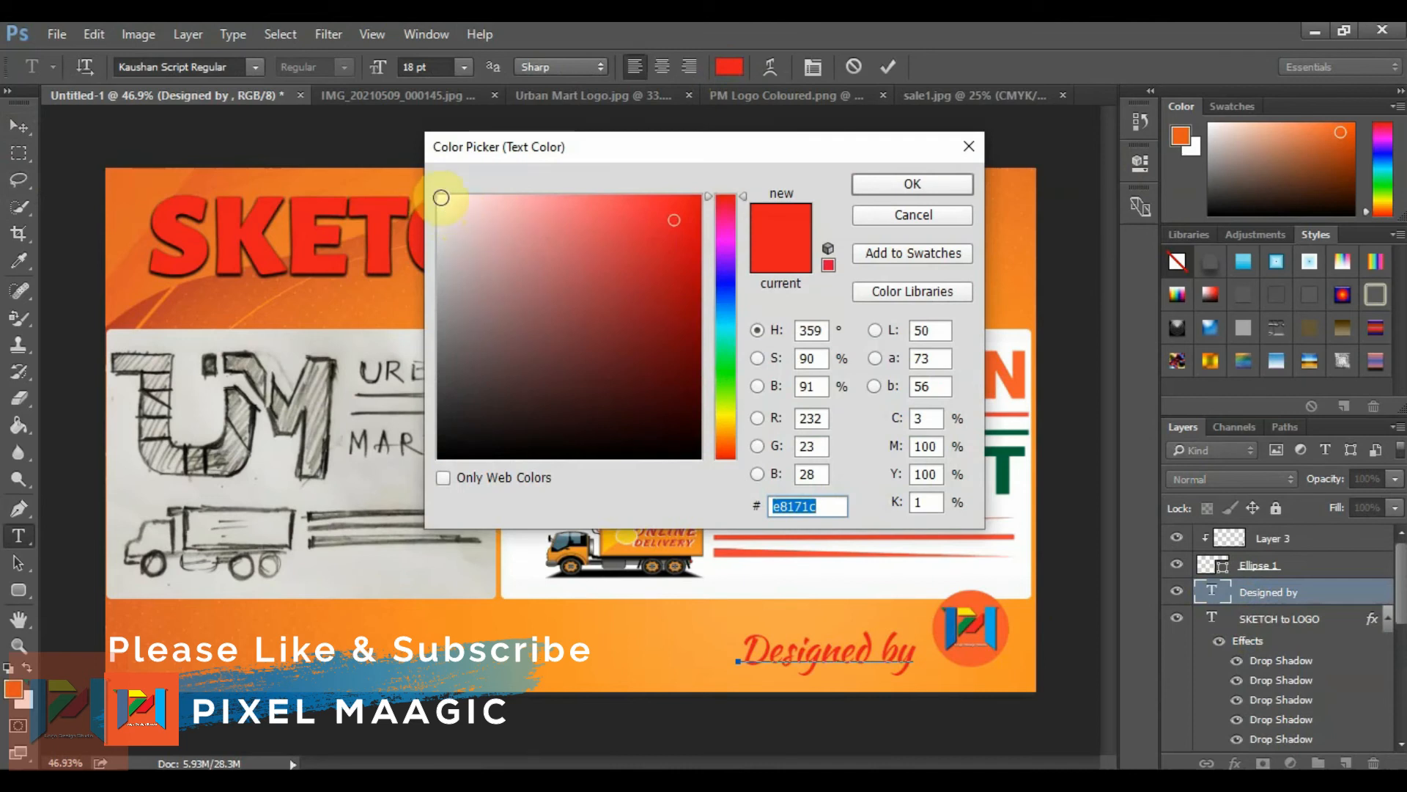
pyautogui.click(442, 198)
pyautogui.click(913, 184)
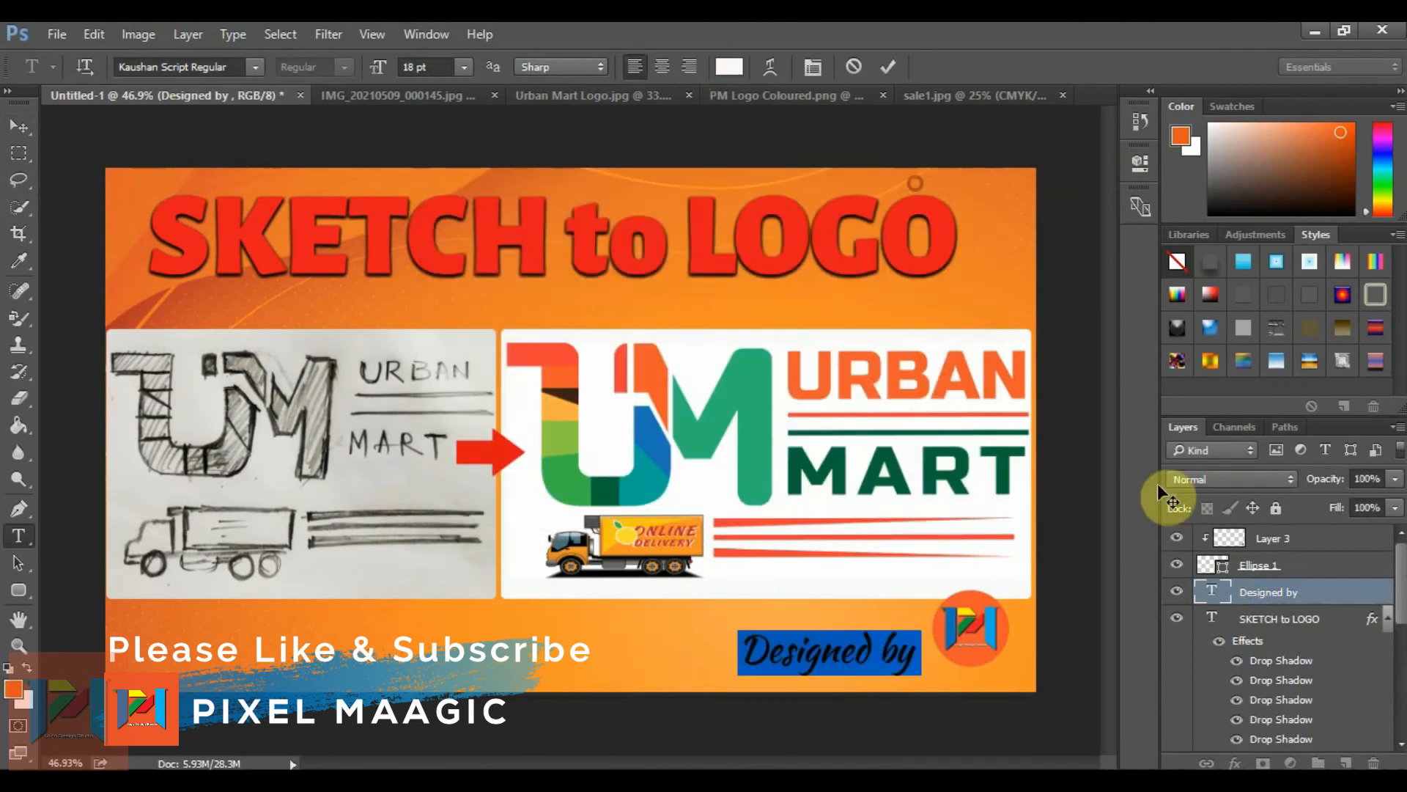
# - Nudge the PM logo and its circle down together to line up with the "Designed by" text
pyautogui.click(1249, 566)
pyautogui.press('v')
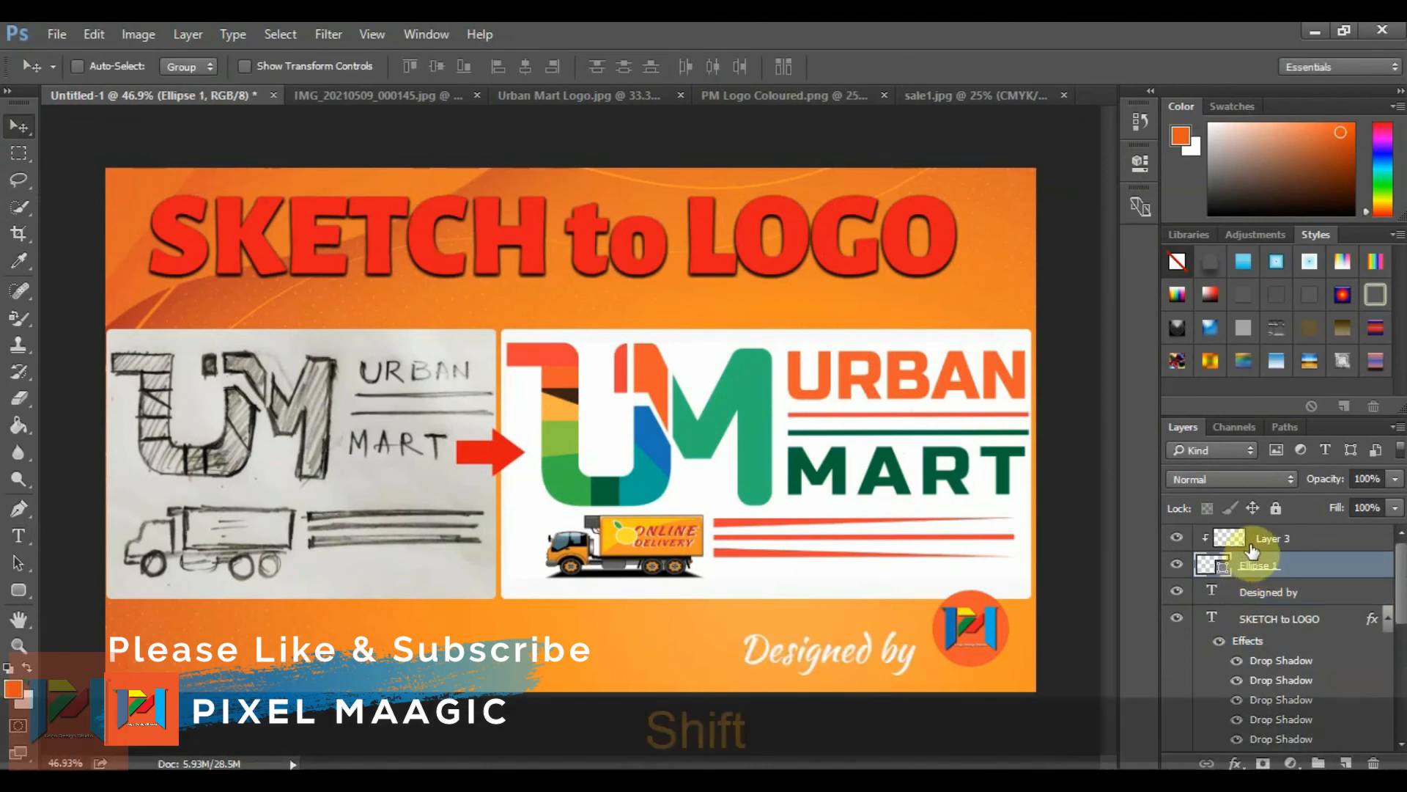
pyautogui.keyDown('shift'); pyautogui.click(1252, 551); pyautogui.keyUp('shift')
pyautogui.press('Down')
pyautogui.press('Down')
pyautogui.press('Down')
pyautogui.press('Down')
pyautogui.press('Down')
pyautogui.press('Down')
pyautogui.press('Down')
pyautogui.press('Down')
pyautogui.press('Down')
pyautogui.press('Down')
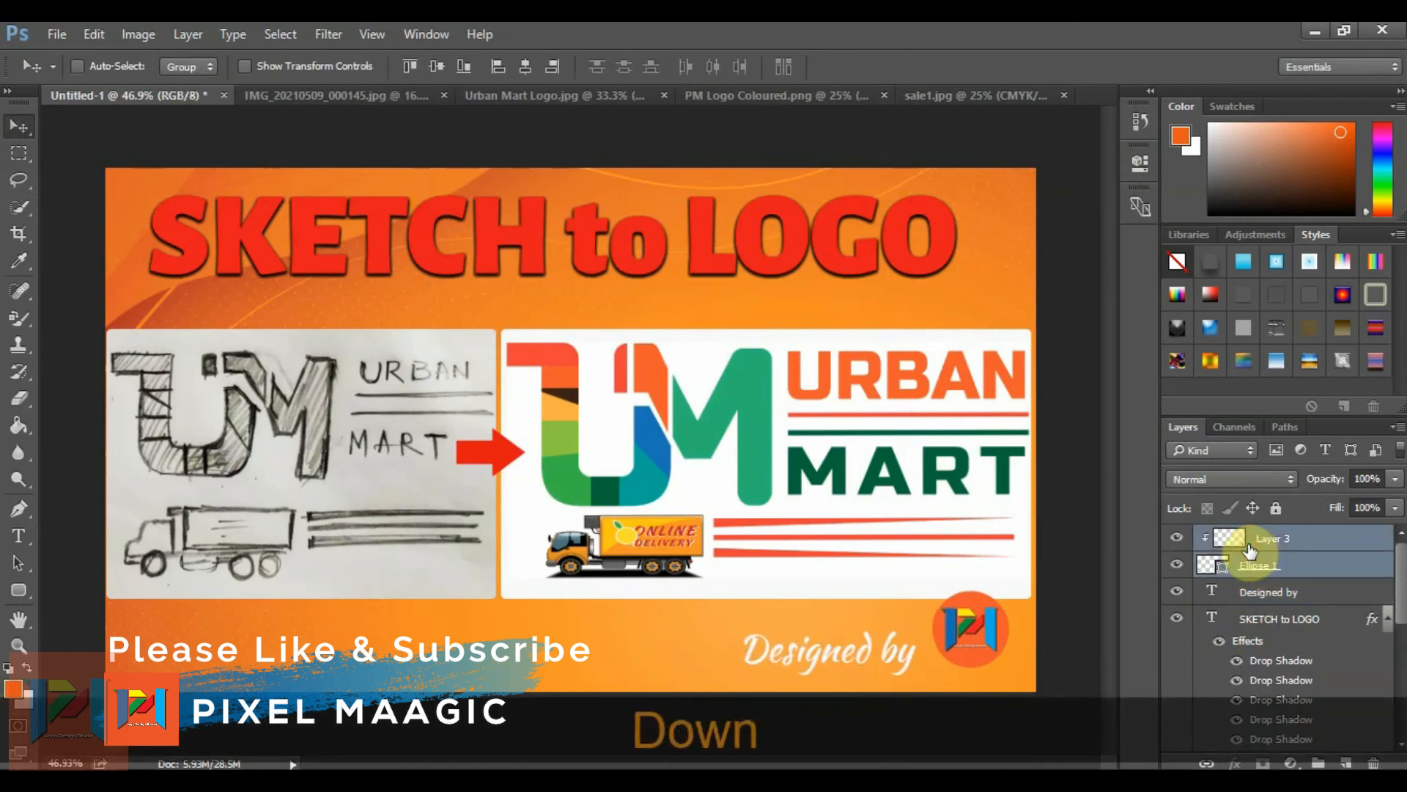
pyautogui.press('Down')
pyautogui.press('Down')
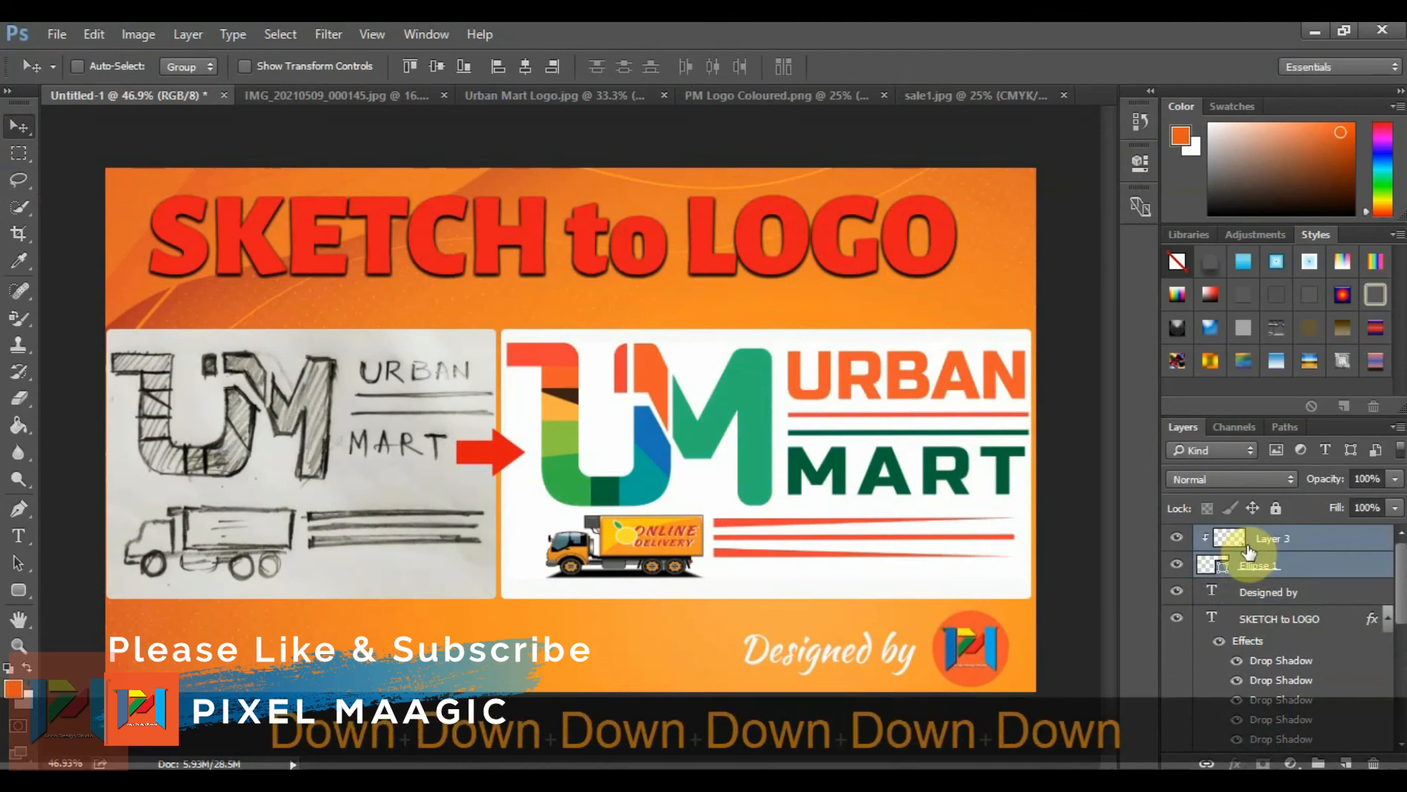
pyautogui.press('Up')
# - Apply five Drop Shadow effects to the "Designed by" text layer
pyautogui.click(1244, 597)
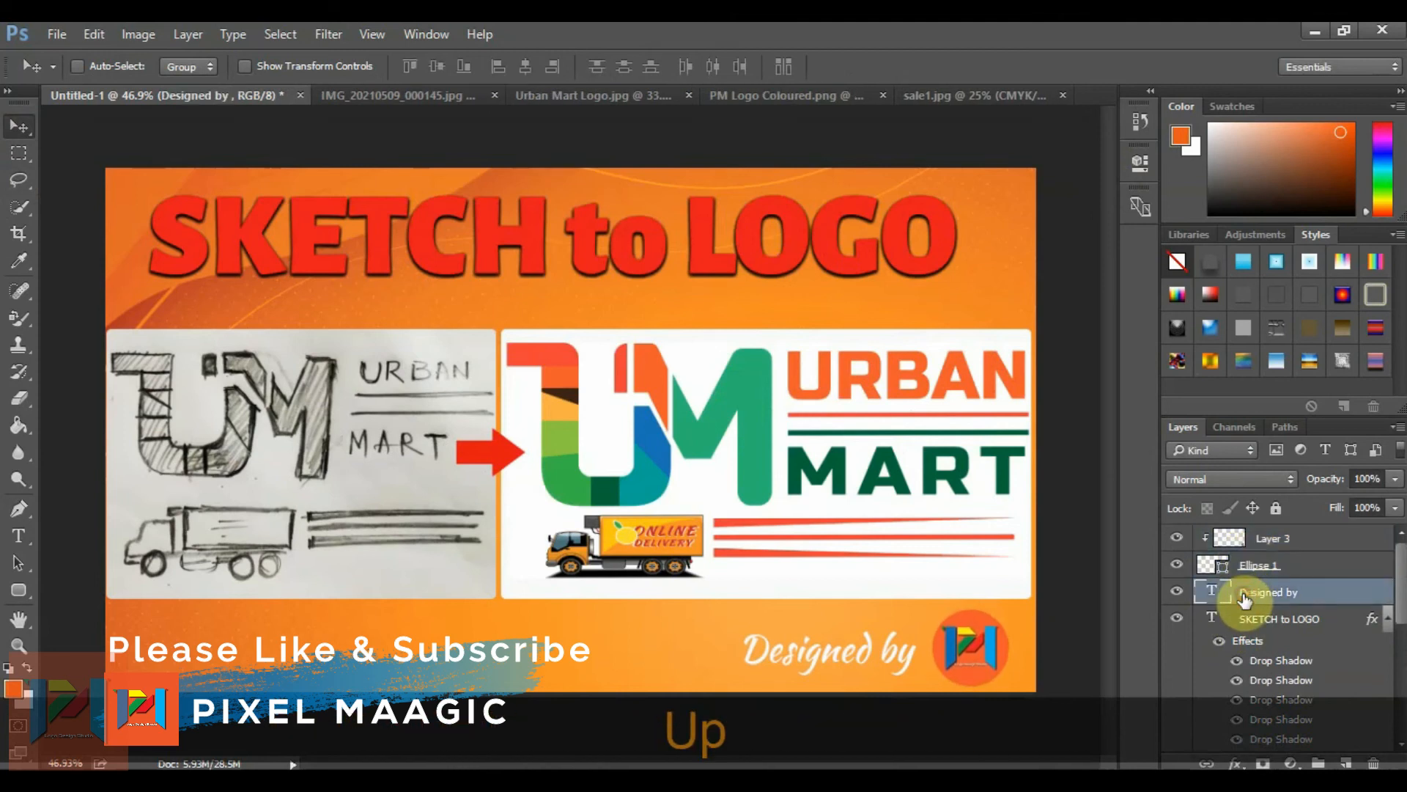
pyautogui.rightClick(1246, 595)
pyautogui.click(940, 170)
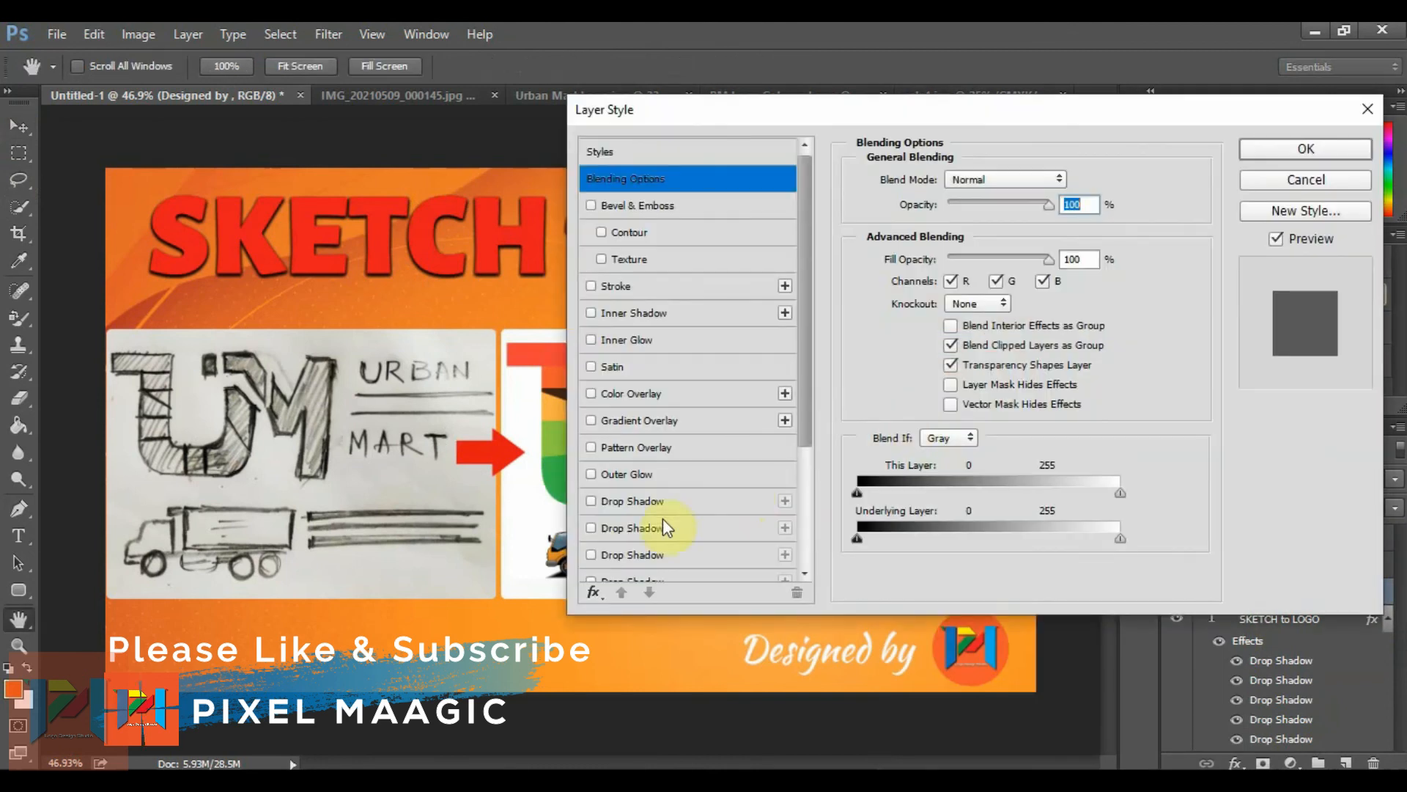
pyautogui.click(590, 527)
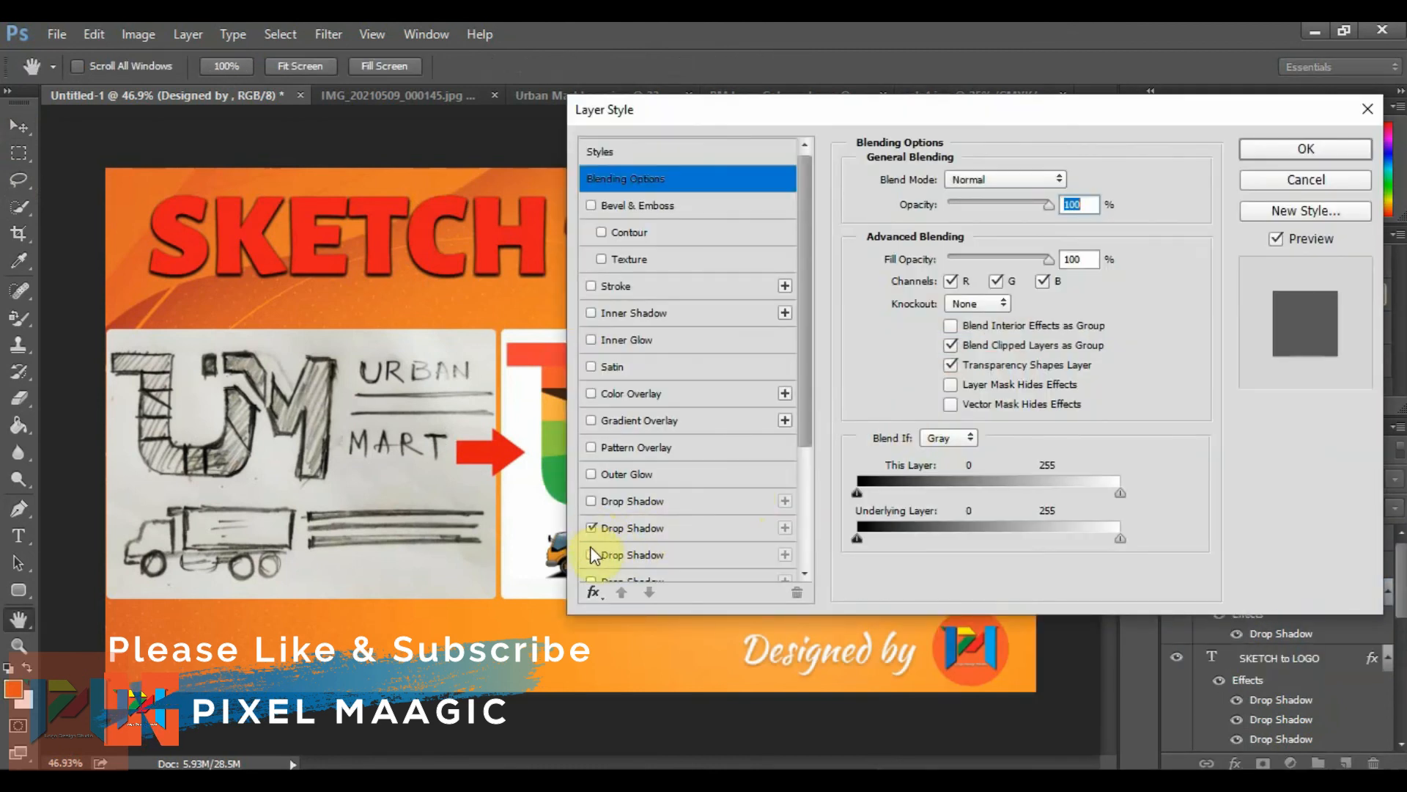
pyautogui.click(590, 554)
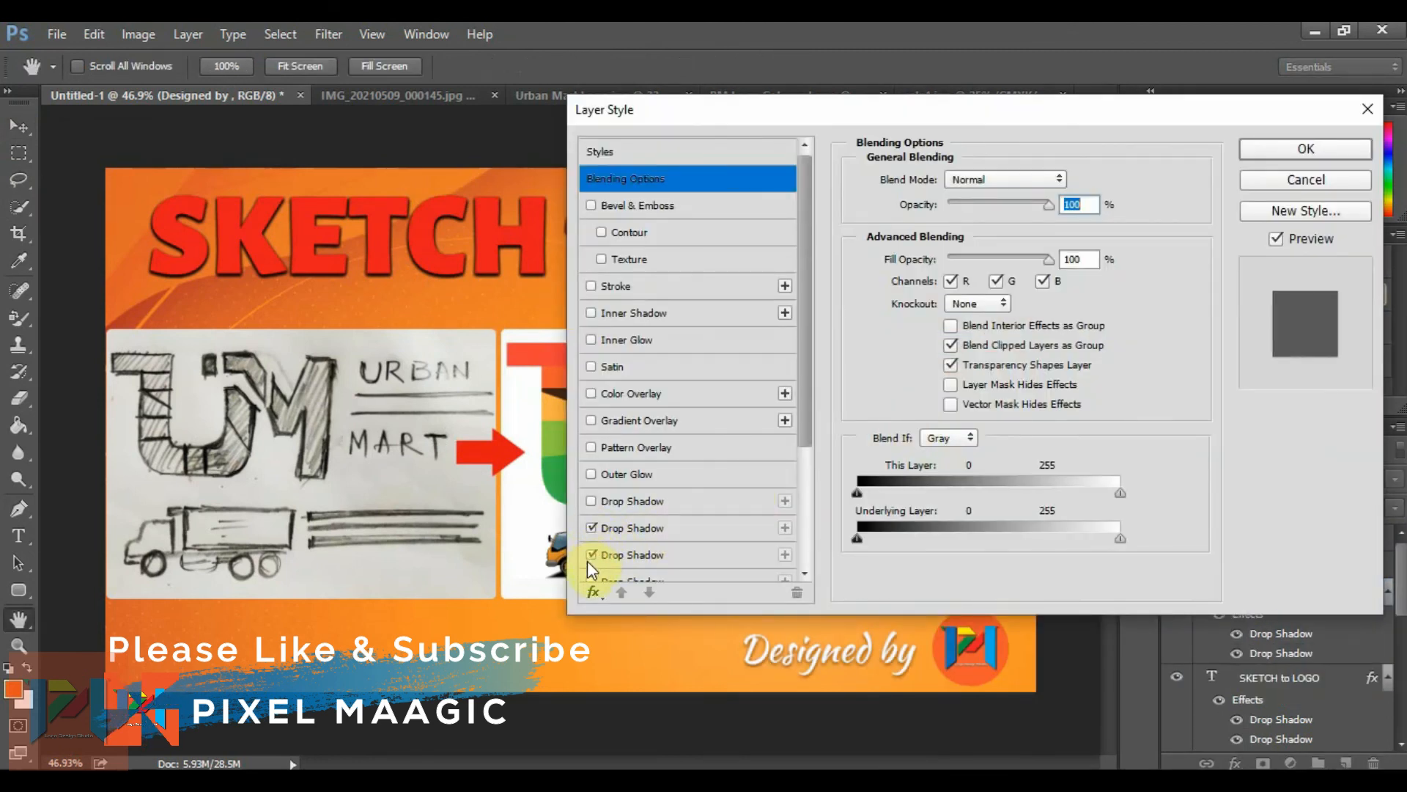
pyautogui.click(591, 502)
pyautogui.scroll(-2, 627, 507)
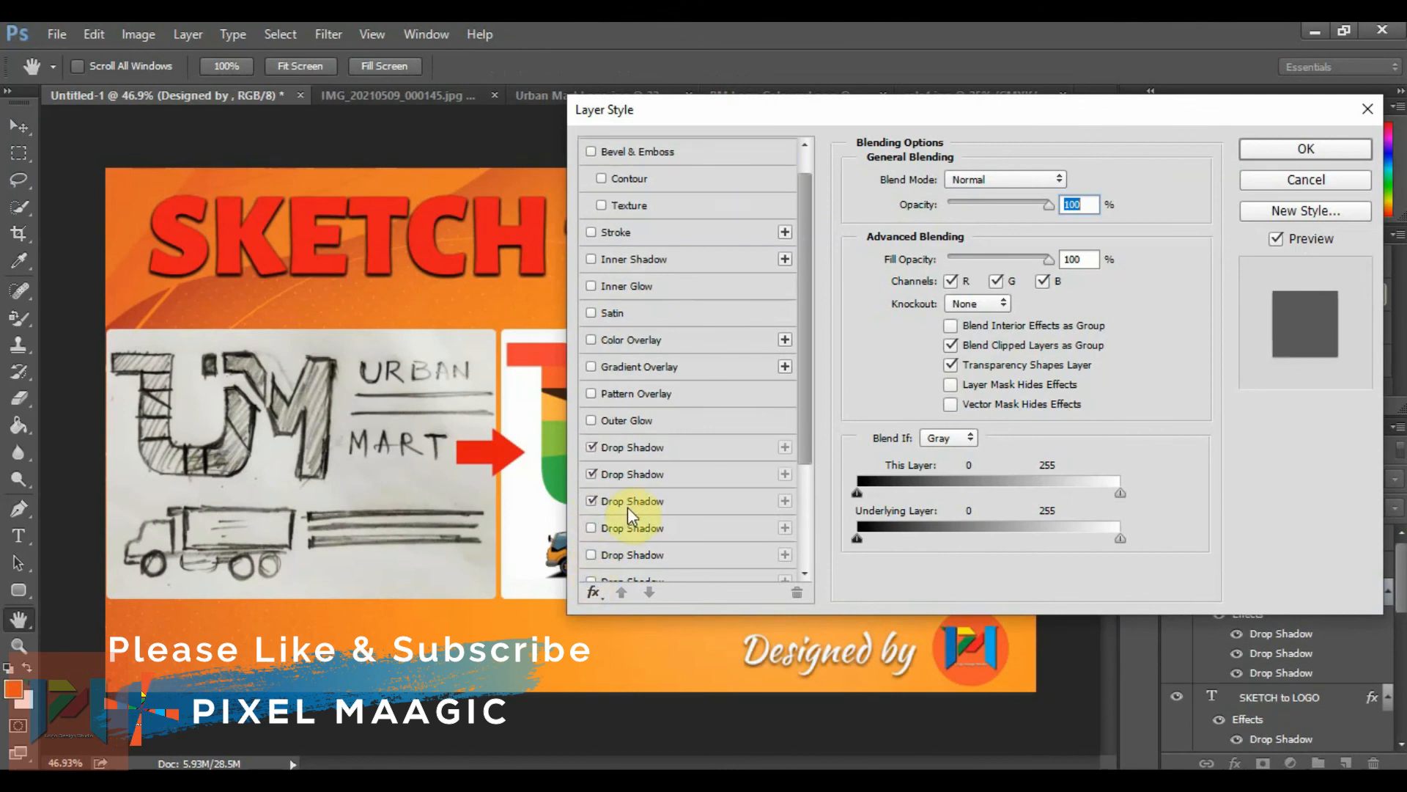
pyautogui.click(592, 528)
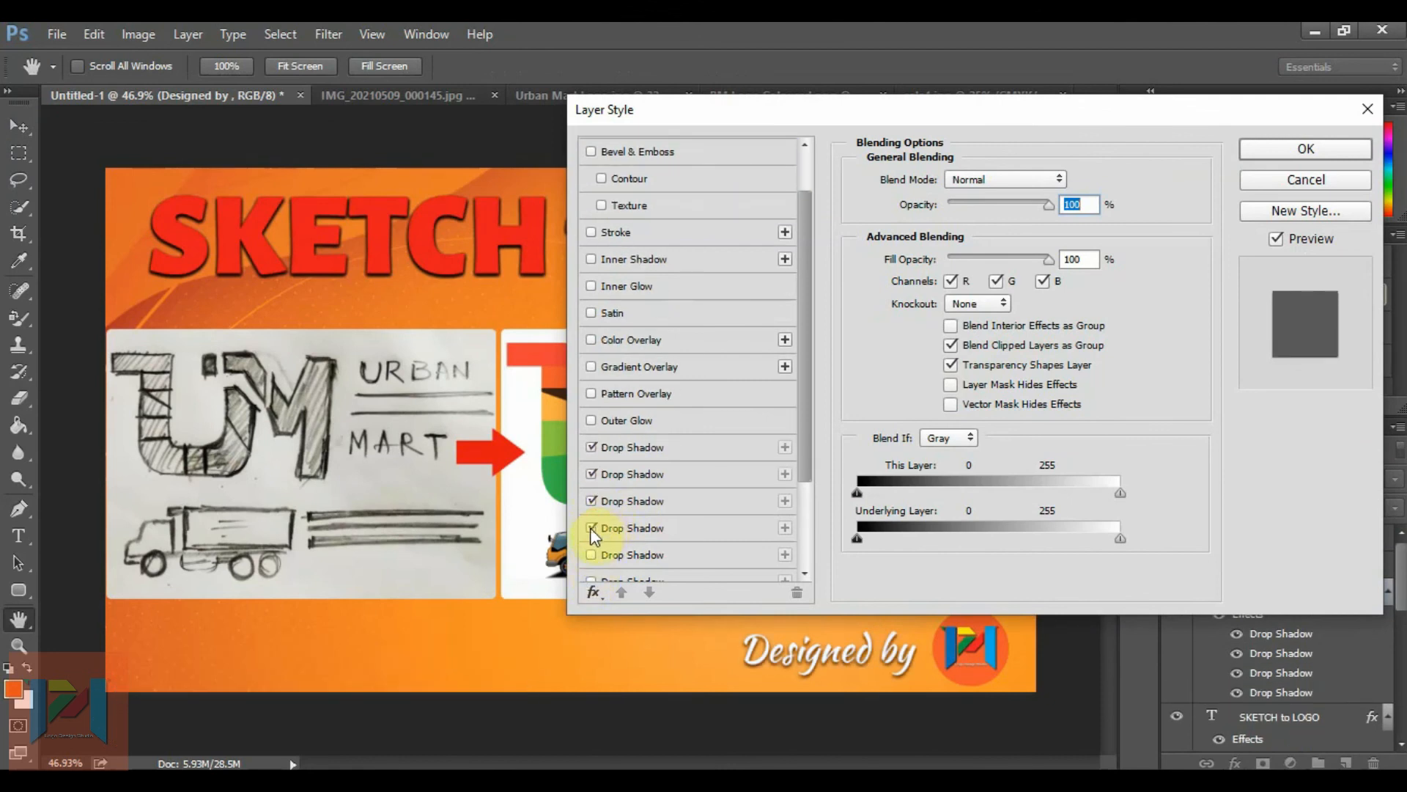
pyautogui.click(591, 555)
pyautogui.click(1310, 150)
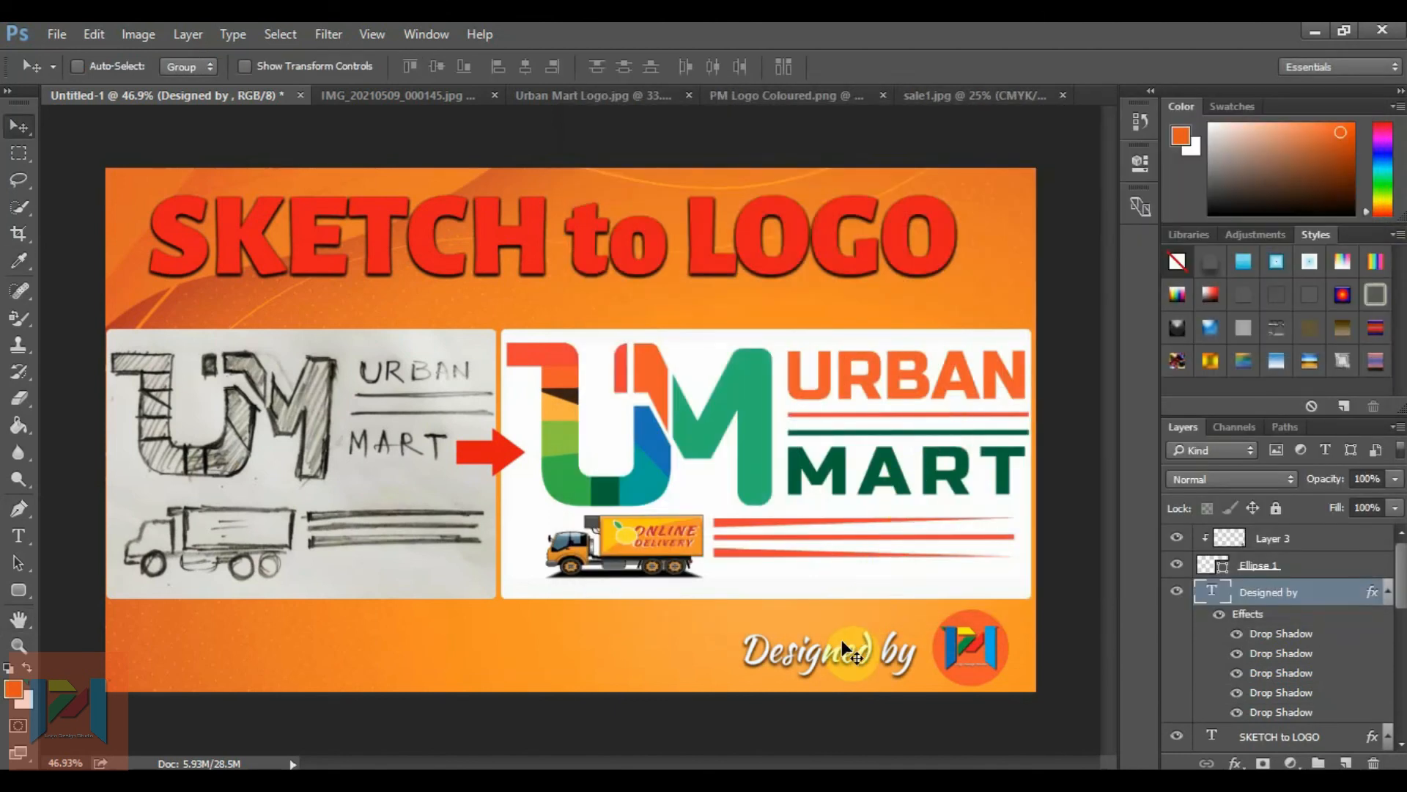
# - Examine the shadowed "Designed by" text and PM logo up close, and the whole composition
pyautogui.keyDown('alt'); pyautogui.scroll(6, 816, 675); pyautogui.keyUp('alt')
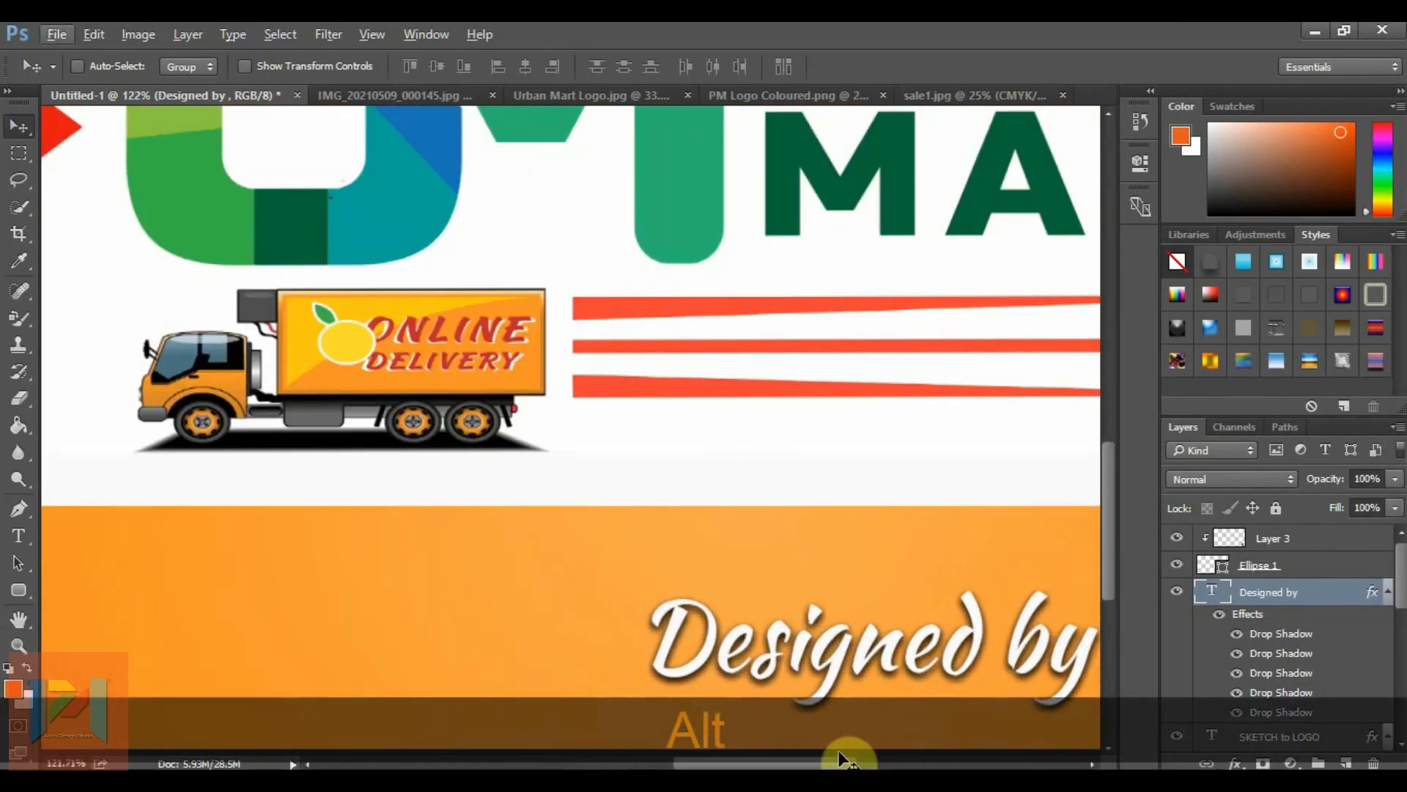
pyautogui.moveTo(838, 763); pyautogui.dragTo(868, 763)
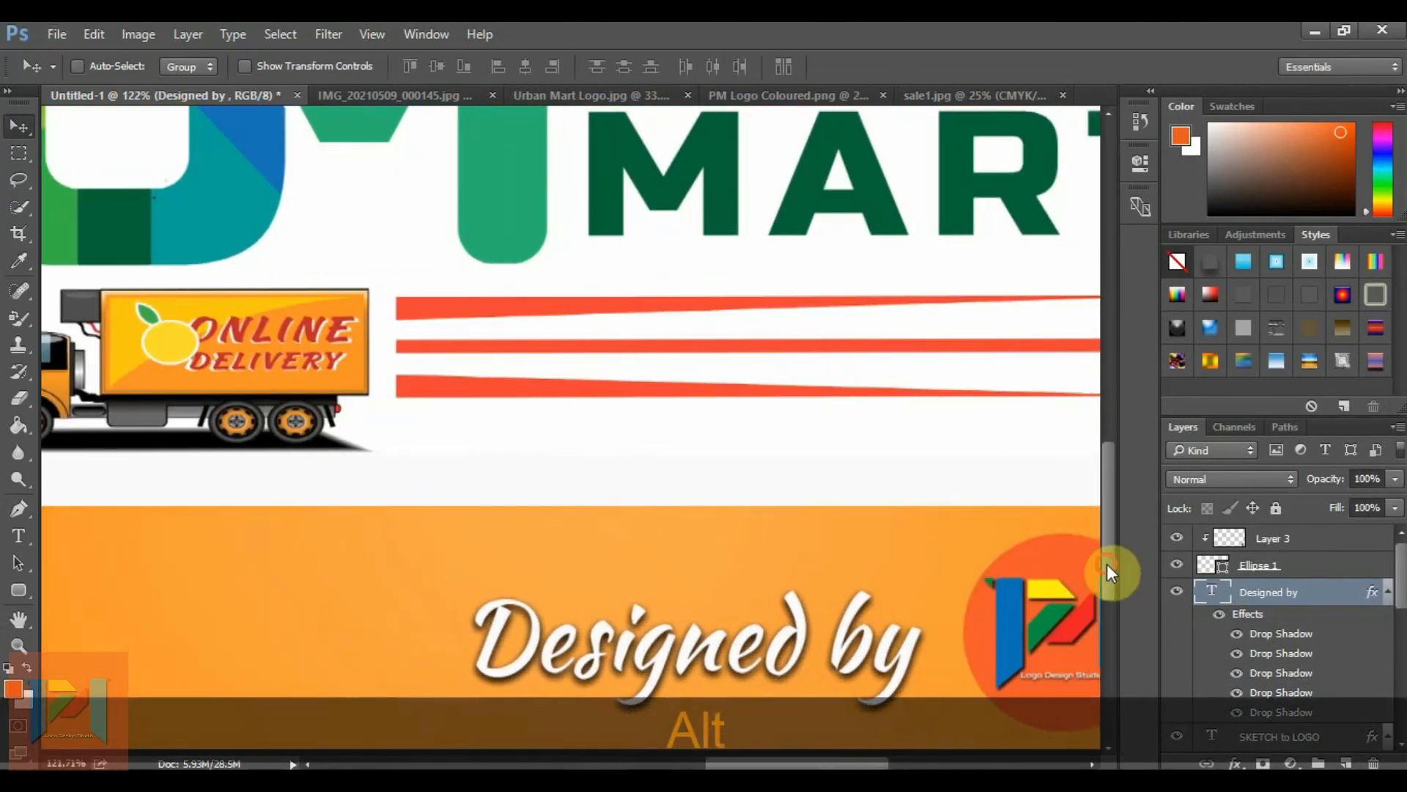
pyautogui.moveTo(1107, 564); pyautogui.dragTo(1107, 584)
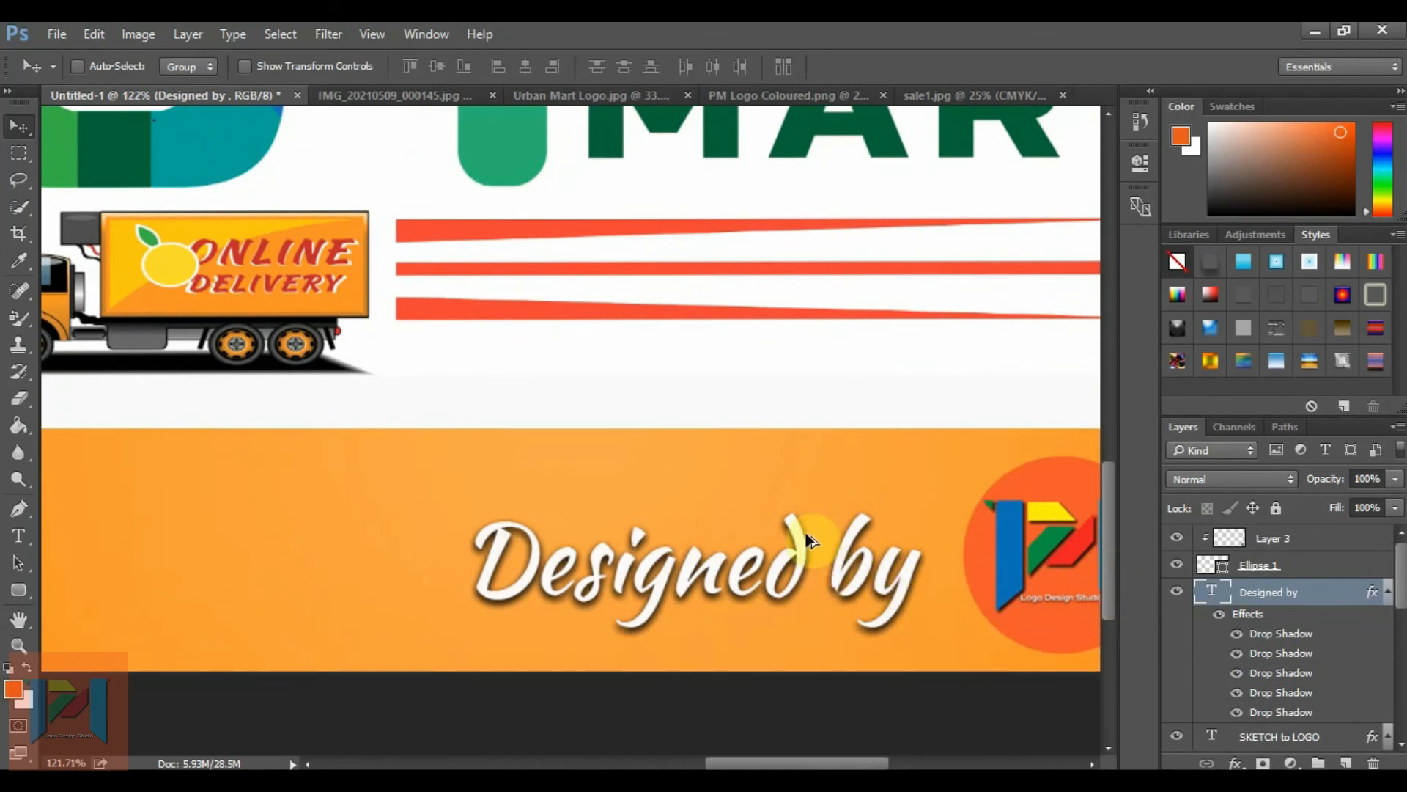
pyautogui.keyDown('alt'); pyautogui.scroll(-2, 785, 451); pyautogui.keyUp('alt')
pyautogui.keyDown('alt'); pyautogui.scroll(-4, 784, 451); pyautogui.keyUp('alt')
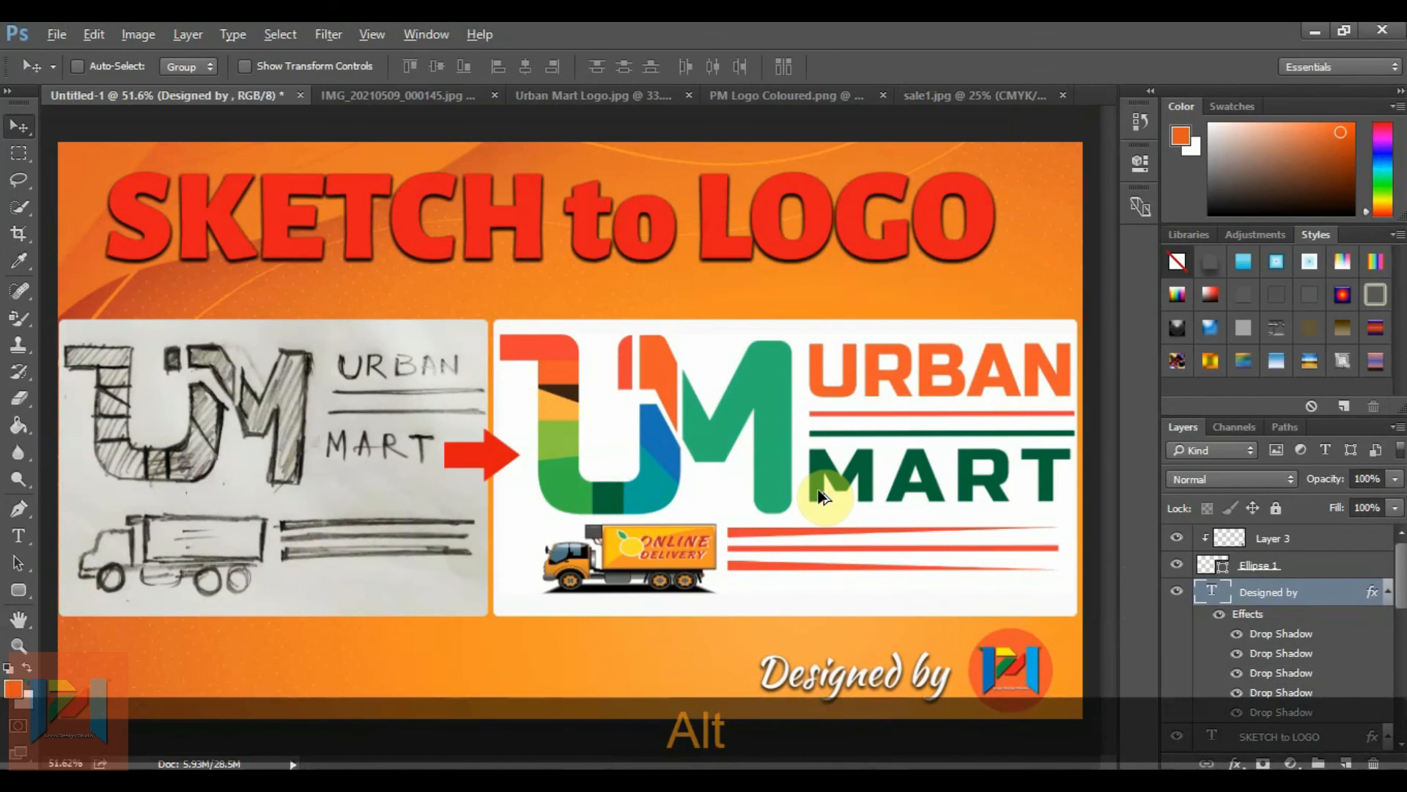
pyautogui.keyDown('alt'); pyautogui.scroll(-1, 822, 496); pyautogui.keyUp('alt')
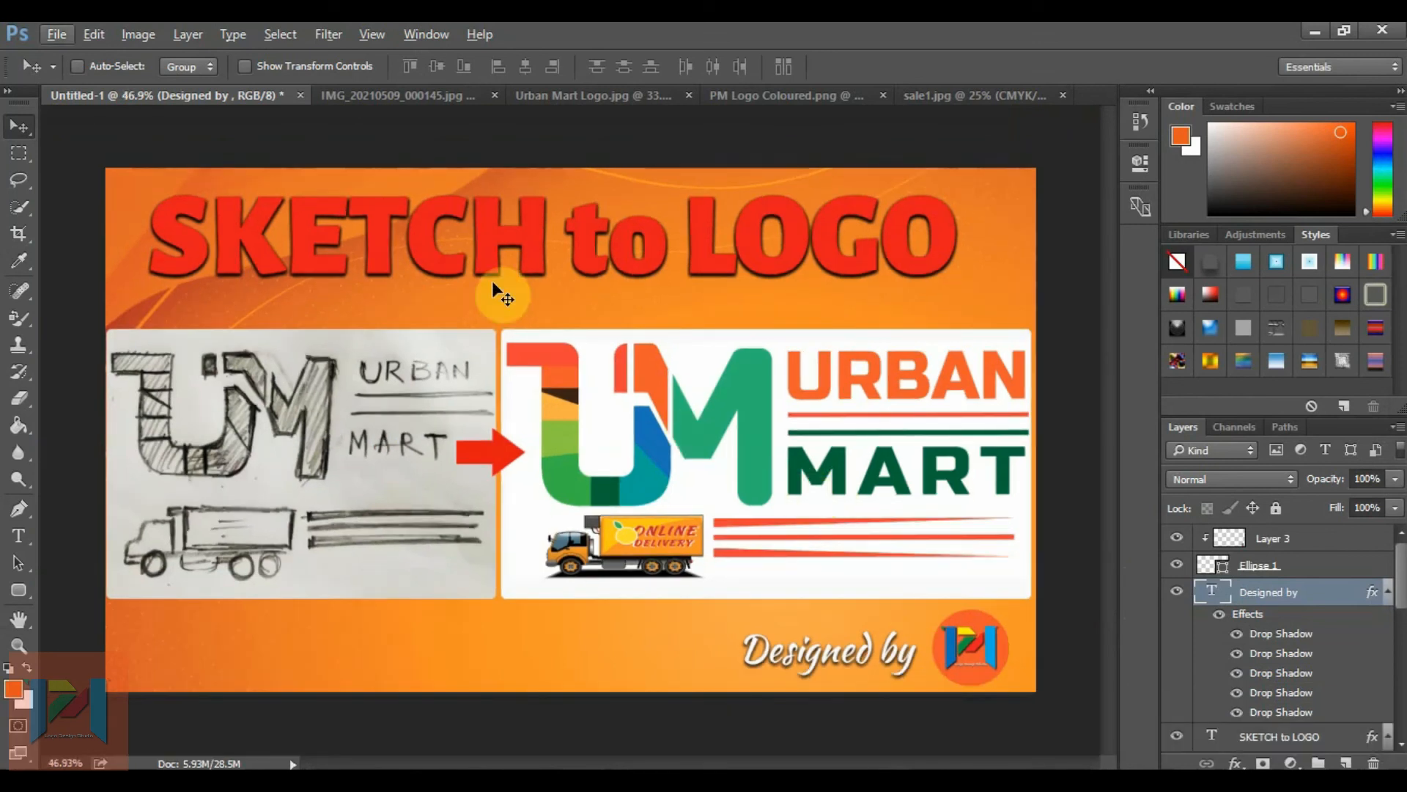
# - Set up a Save for Web export of the composition as a JPEG at Maximum quality
pyautogui.click(53, 37)
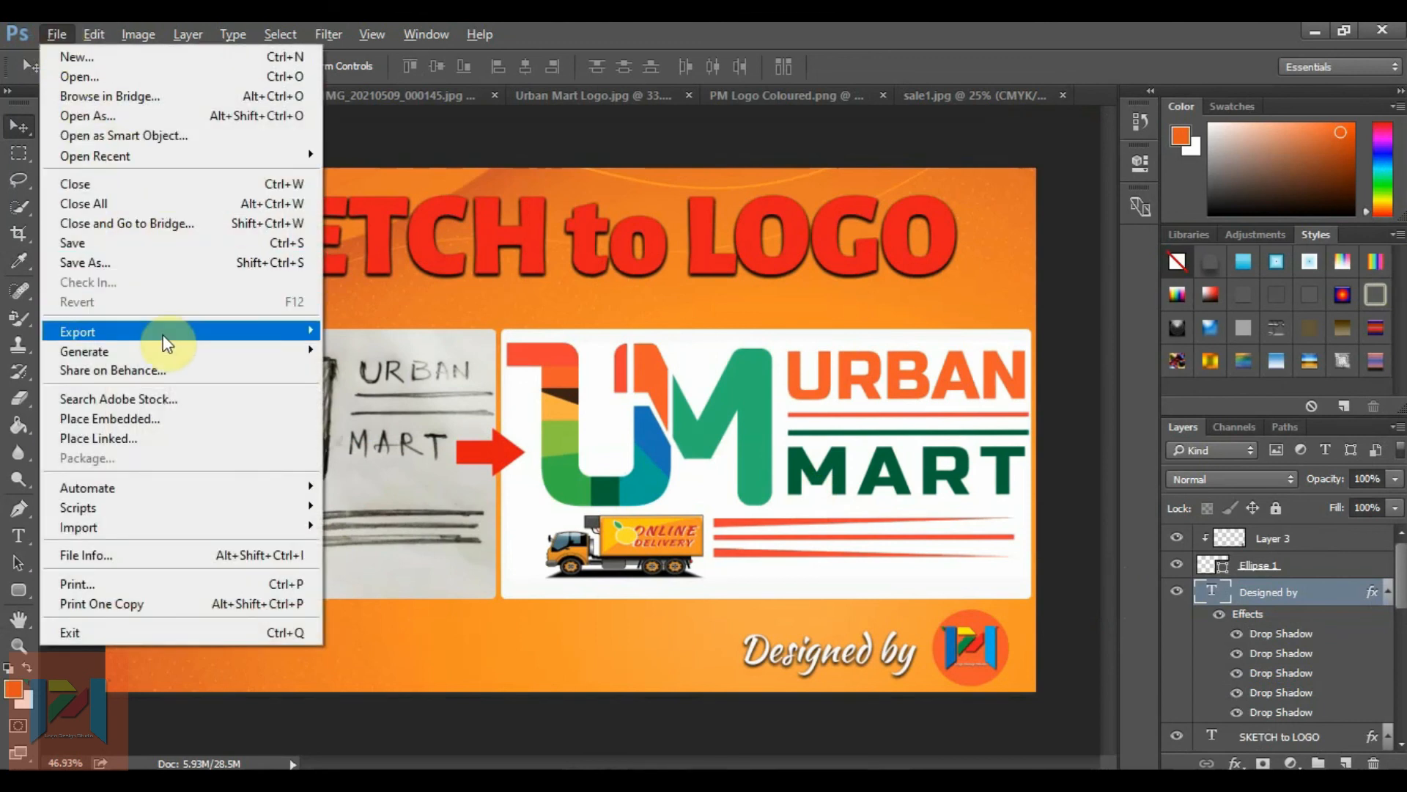
pyautogui.moveTo(209, 336)
pyautogui.click(399, 405)
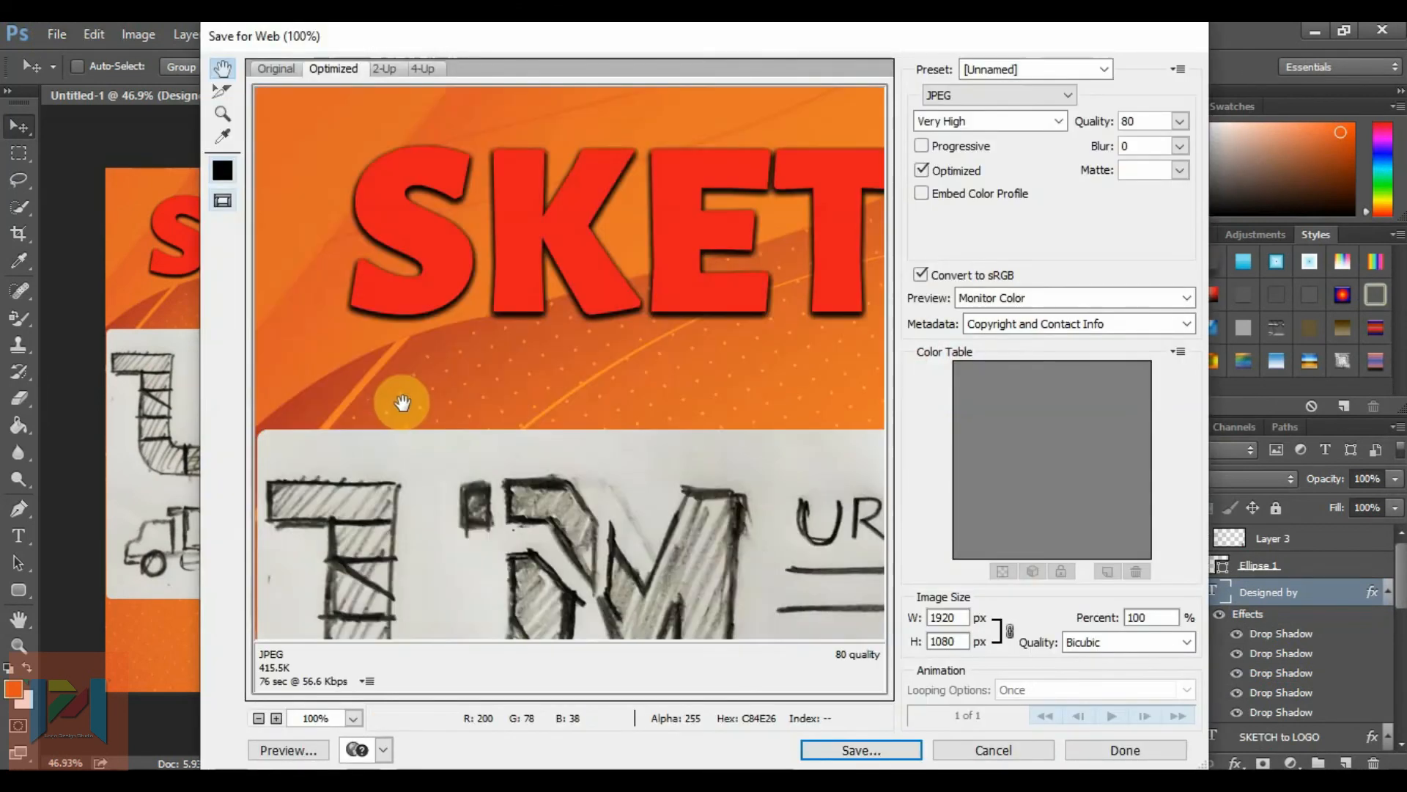
pyautogui.click(1023, 123)
pyautogui.click(1008, 199)
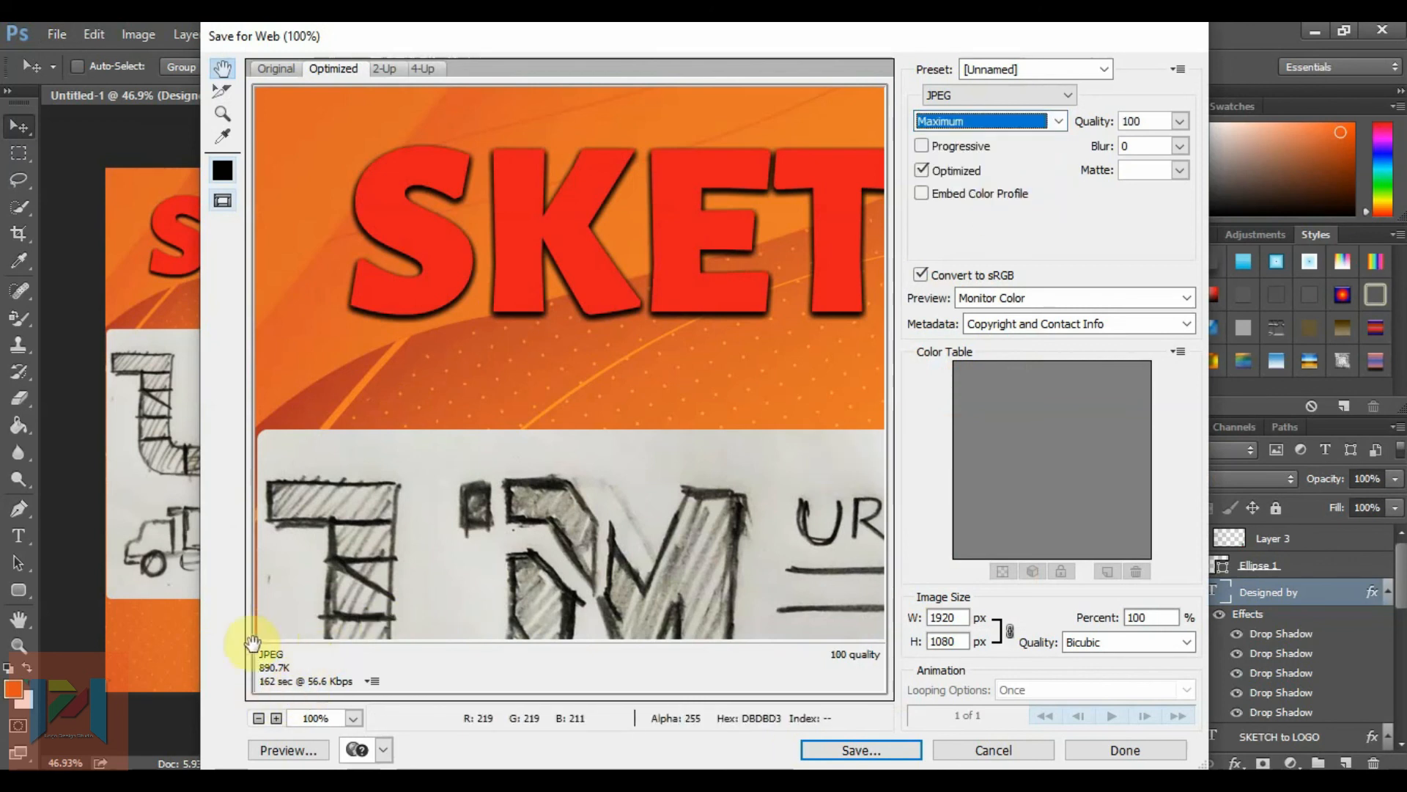
# - Save the optimized JPEG to the Desktop as "Cover Page Urban Mart"
pyautogui.click(855, 750)
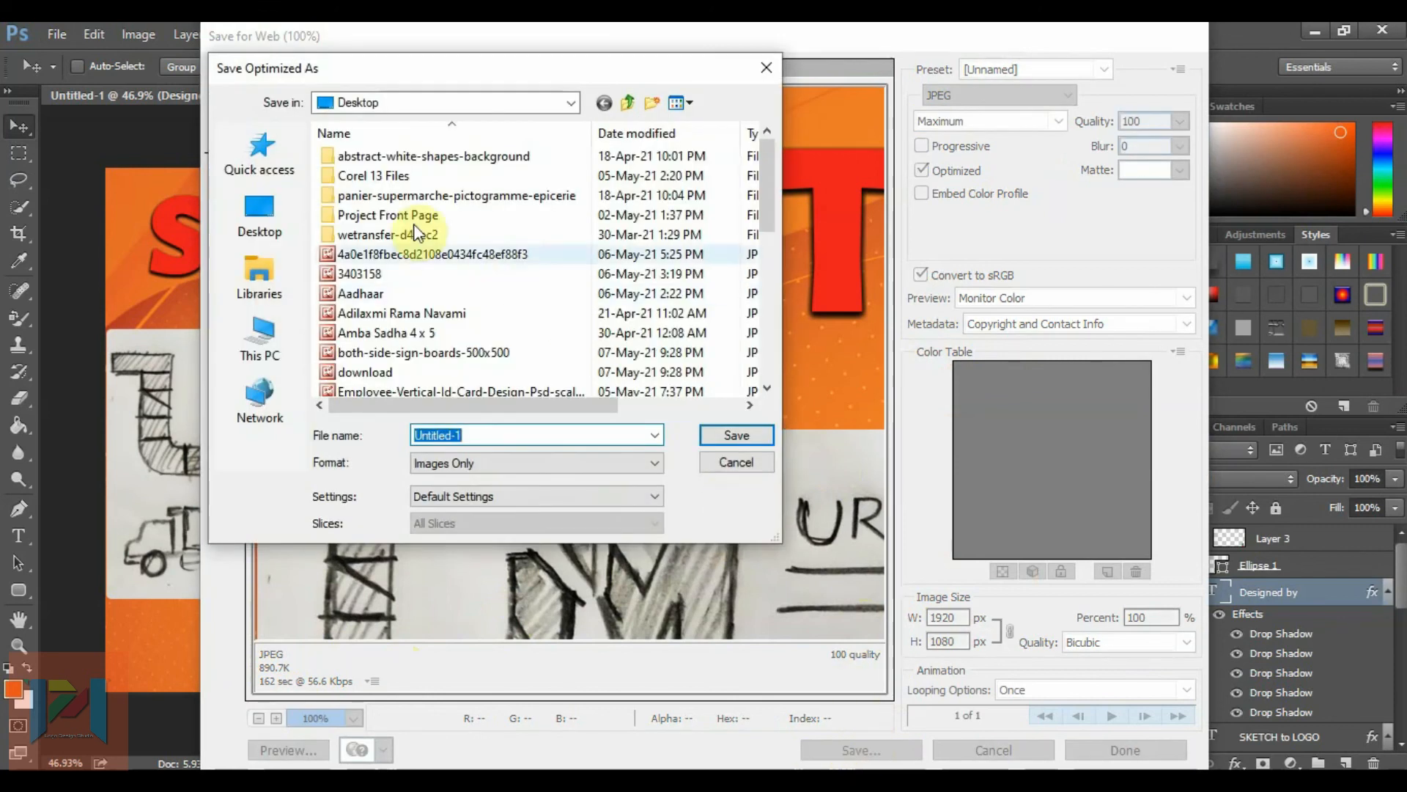
pyautogui.write('Cov')
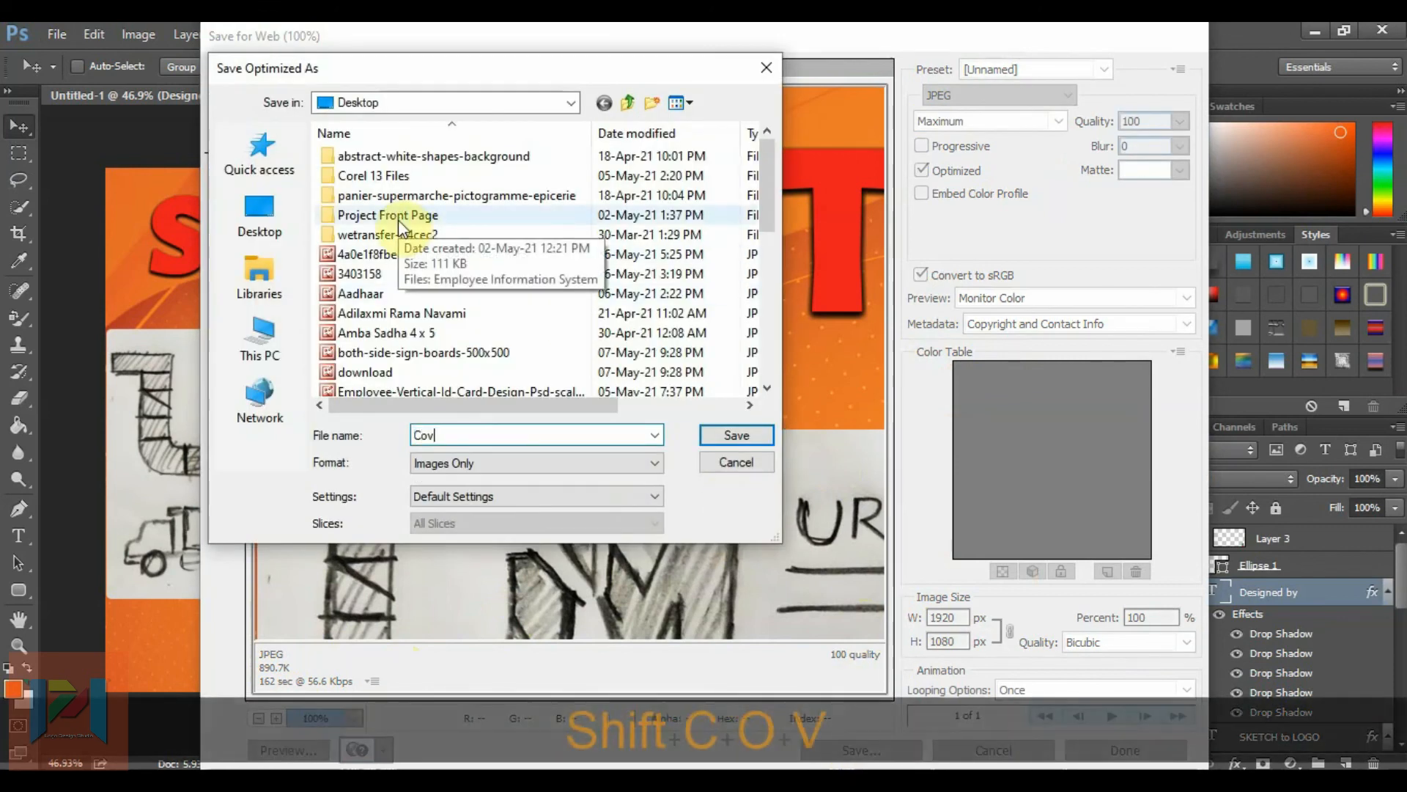
pyautogui.write('er PAge')
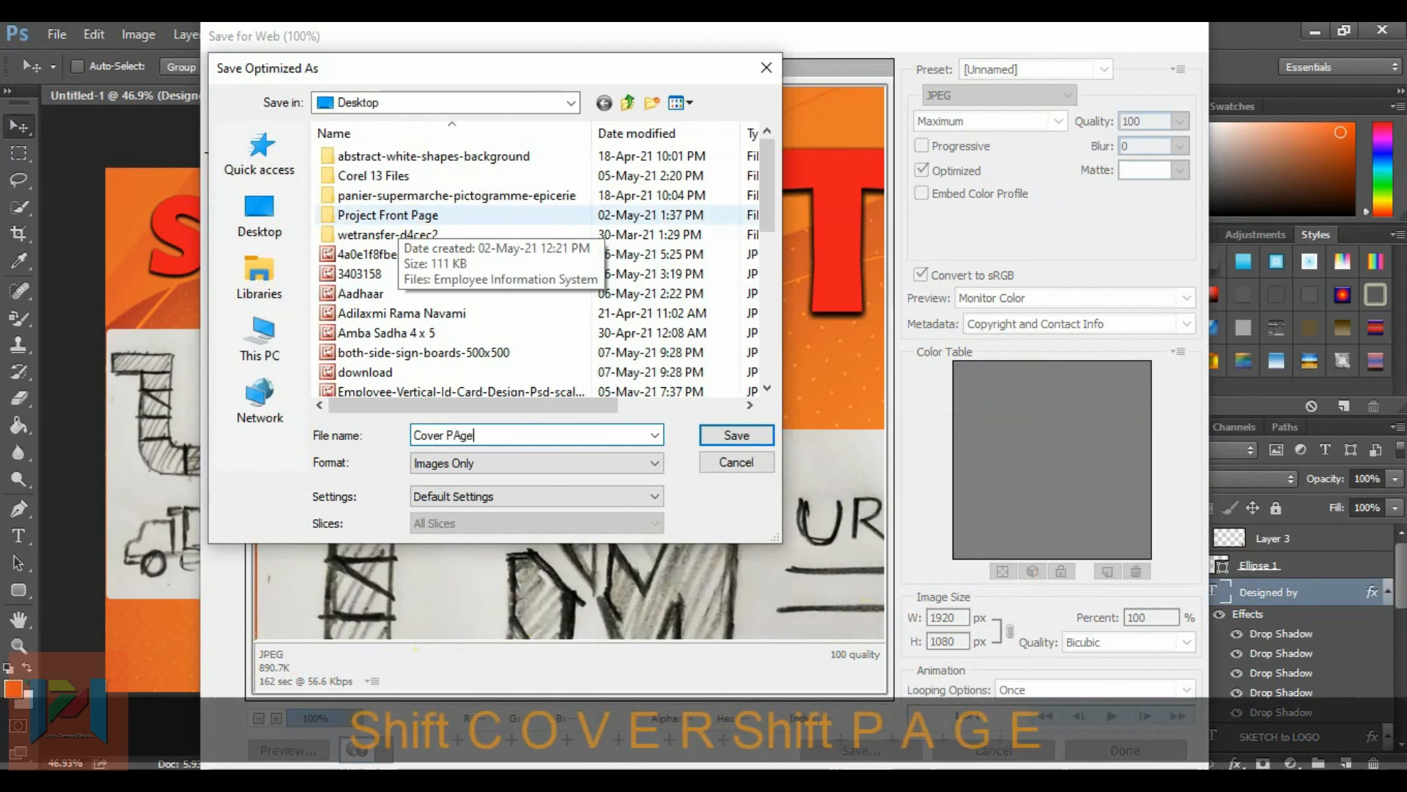
pyautogui.press('BackSpace')
pyautogui.press('BackSpace')
pyautogui.press('BackSpace')
pyautogui.press('BackSpace')
pyautogui.write('age')
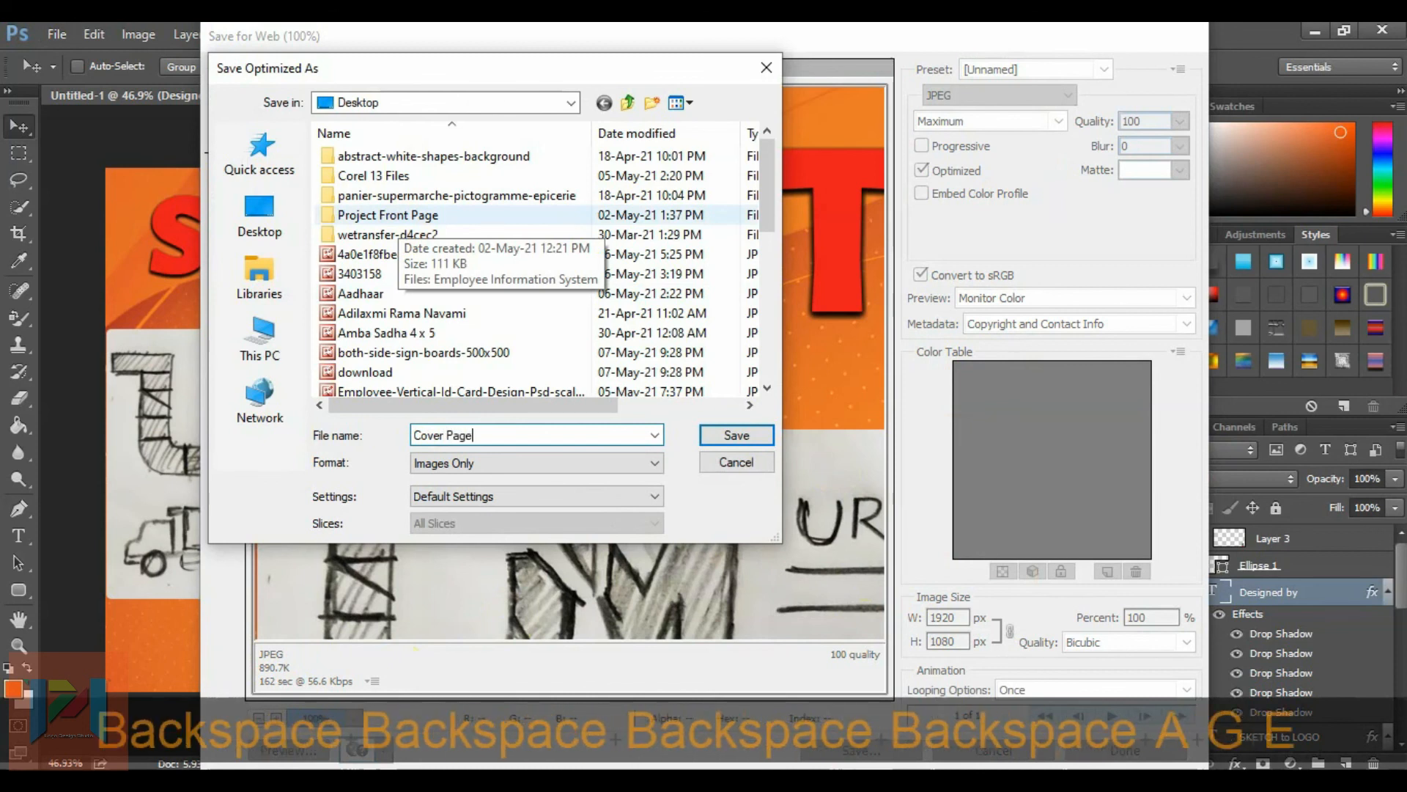
pyautogui.write(' Ur')
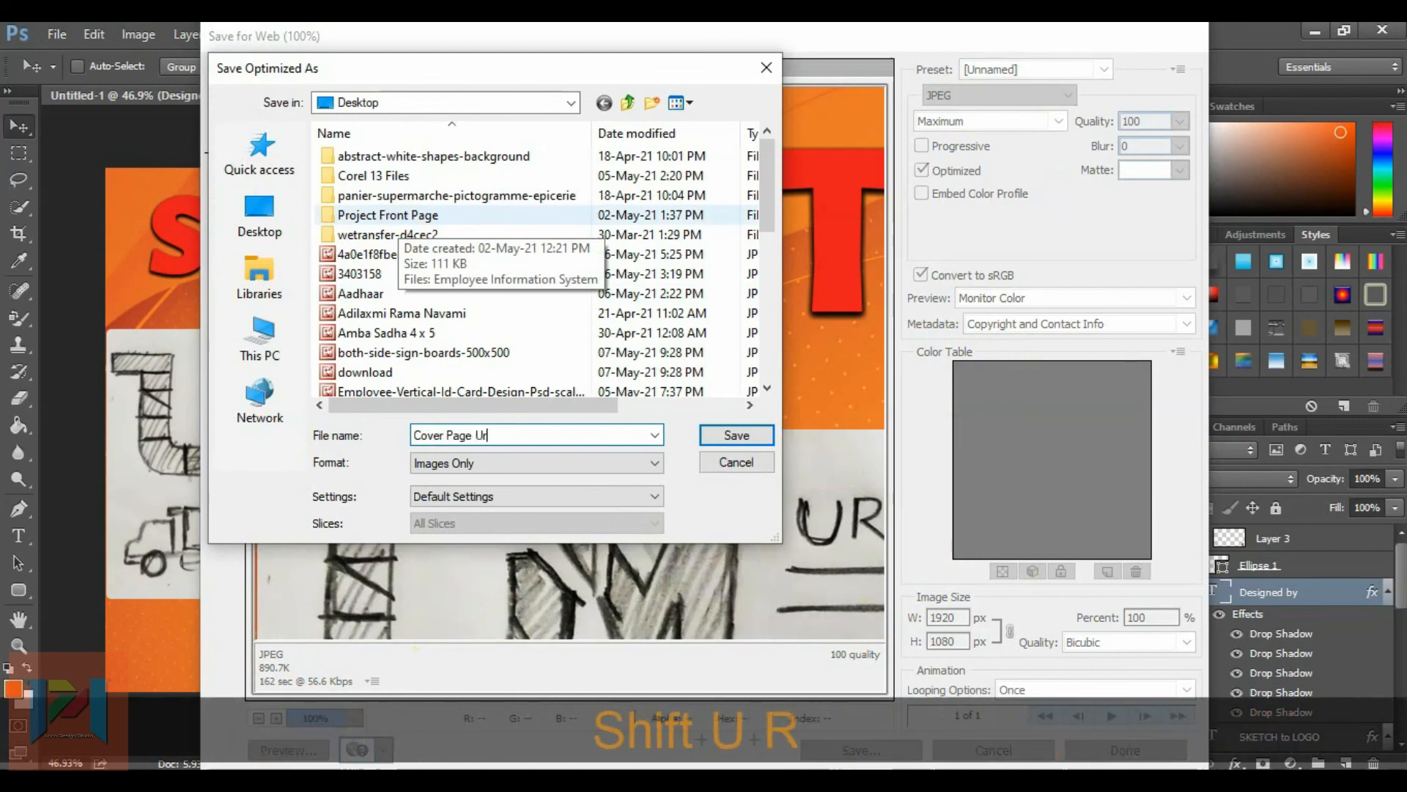
pyautogui.write('ban Mart')
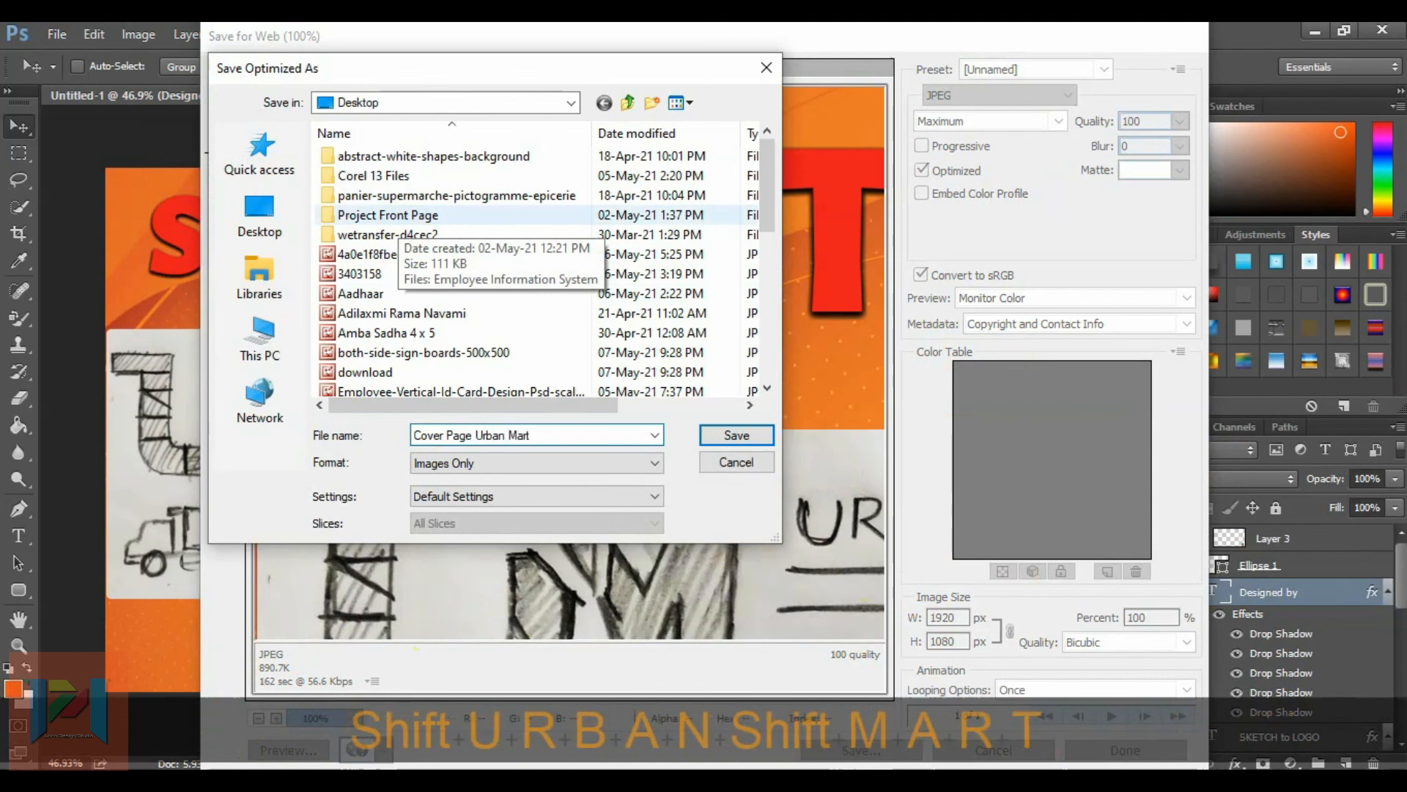
pyautogui.press('Return')
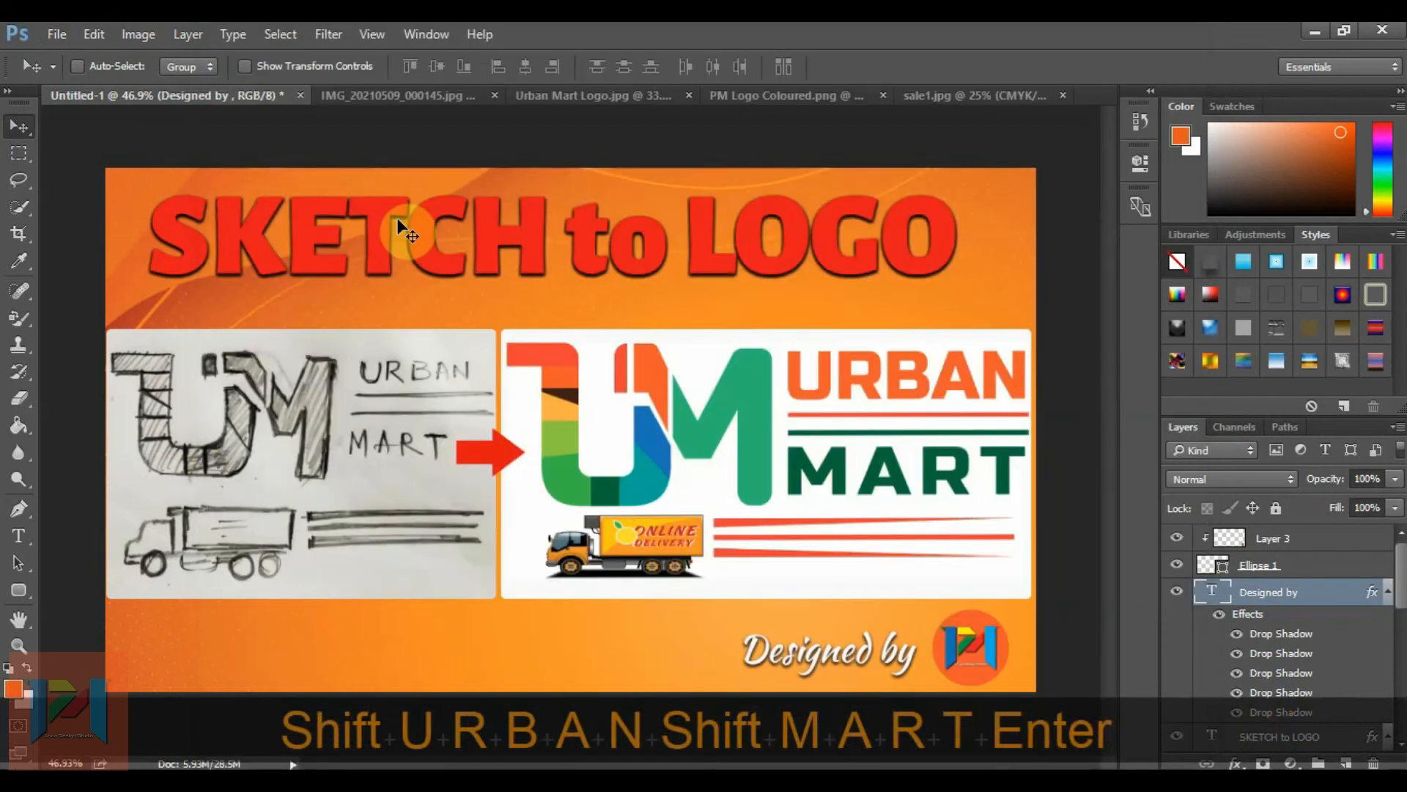